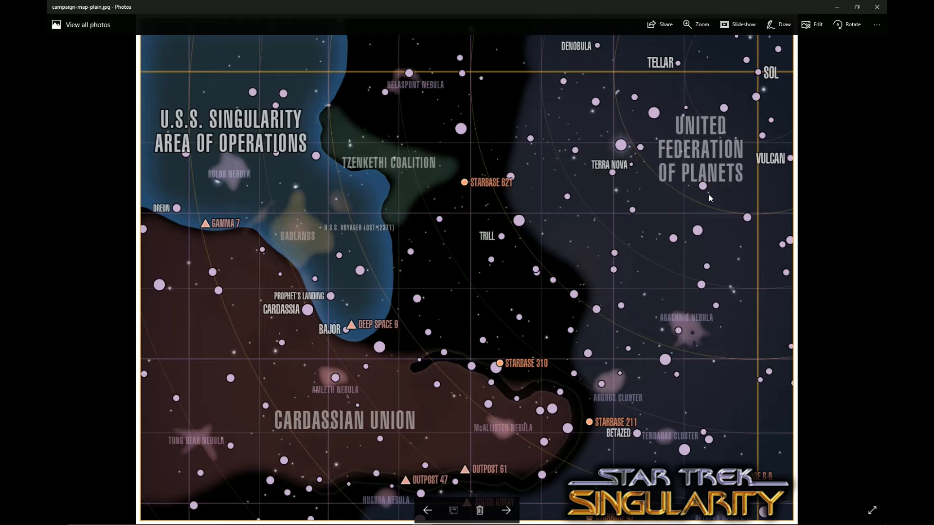
# - Browse from the campaign map through the Cardassian Union map to CNsQWzj.jpg and examine the Cardassian, Tzenkethi and Federation border region up close
pyautogui.press('Right')
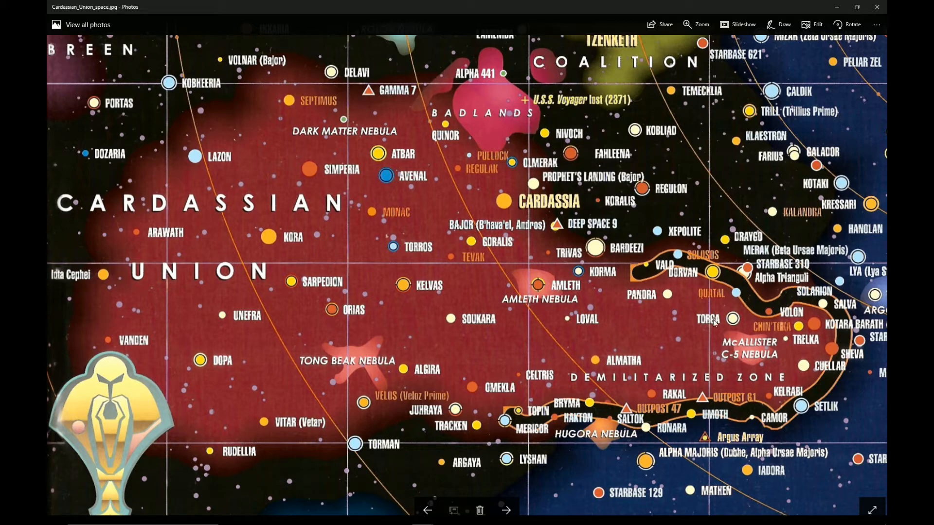
pyautogui.press('Right')
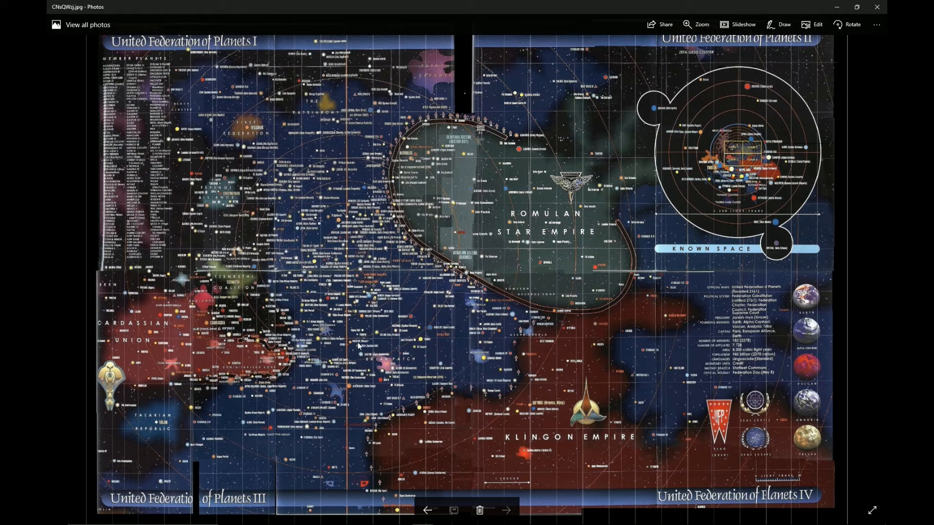
pyautogui.scroll(5, 317, 327)
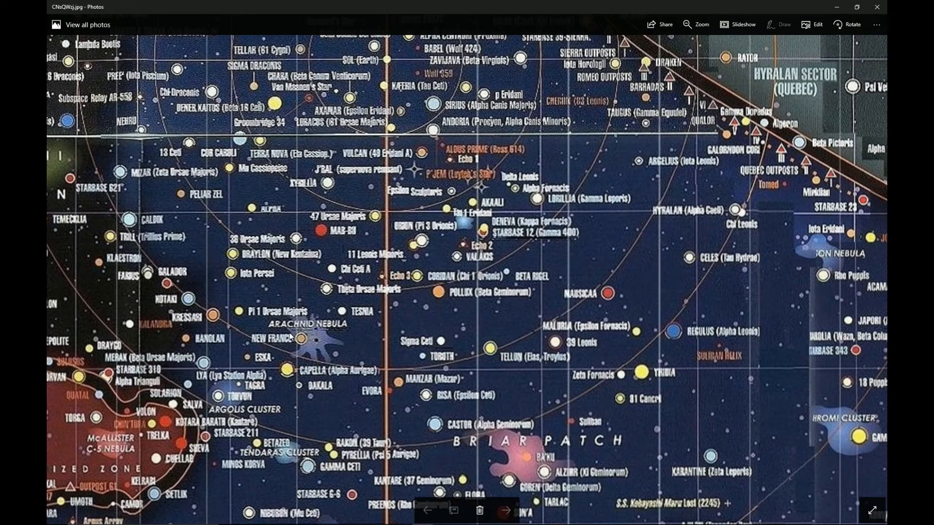
pyautogui.moveTo(335, 257); pyautogui.dragTo(648, 275)
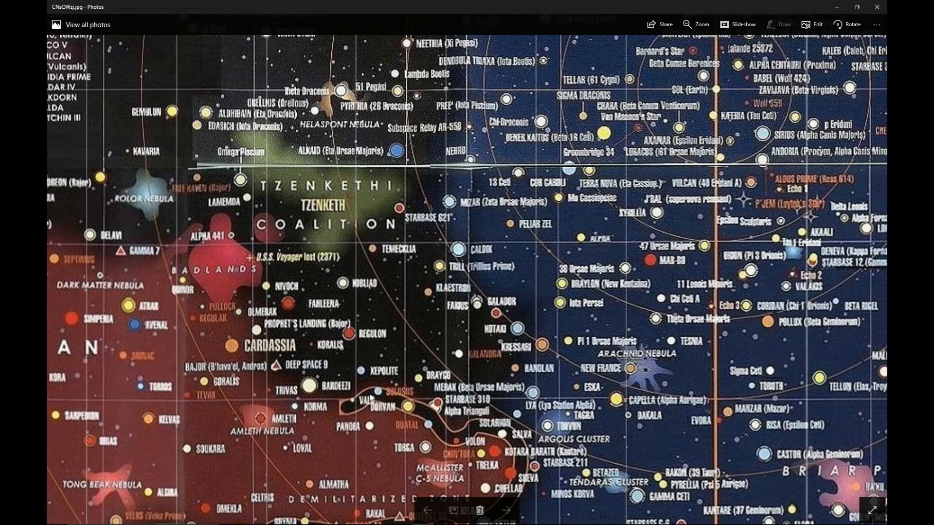
# - Minimize the open image windows and switch to Chrome to view the Amazon page for Star Trek Star Charts
pyautogui.click(837, 8)
pyautogui.click(836, 8)
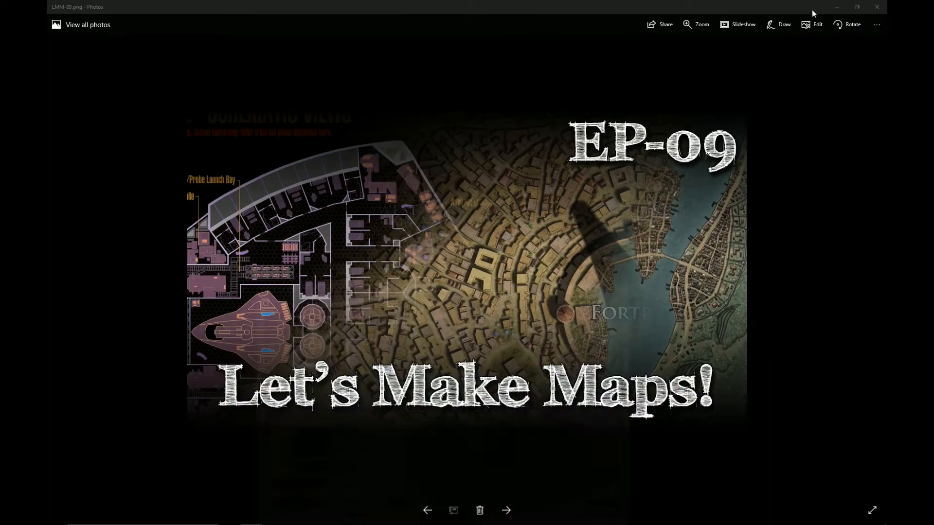
pyautogui.click(836, 7)
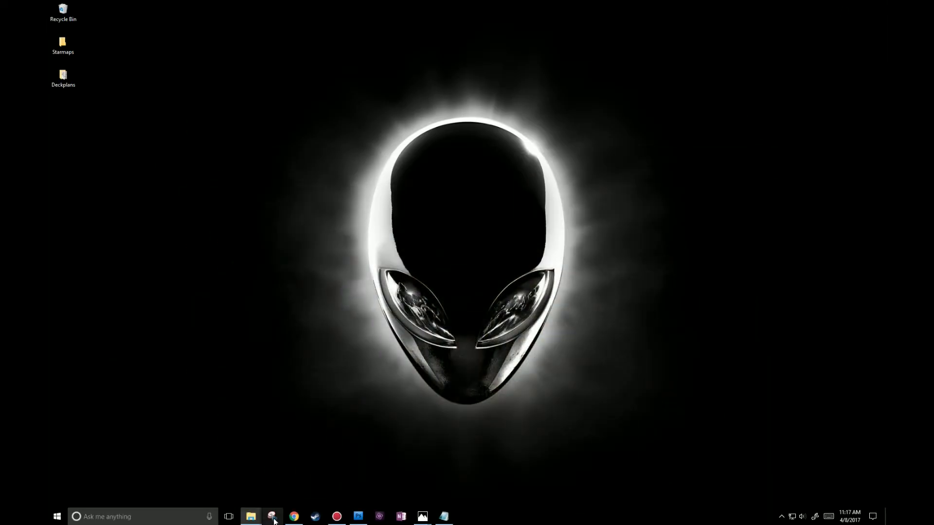
pyautogui.click(294, 517)
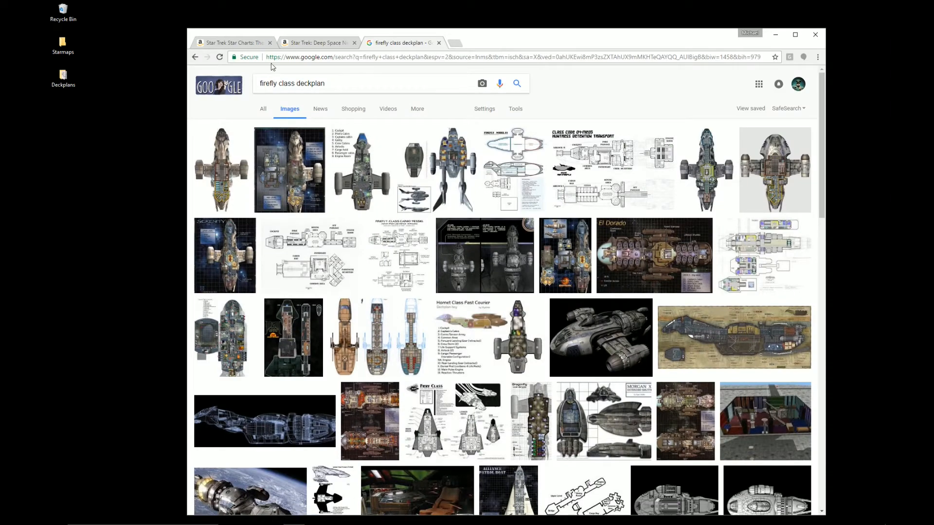
pyautogui.click(246, 42)
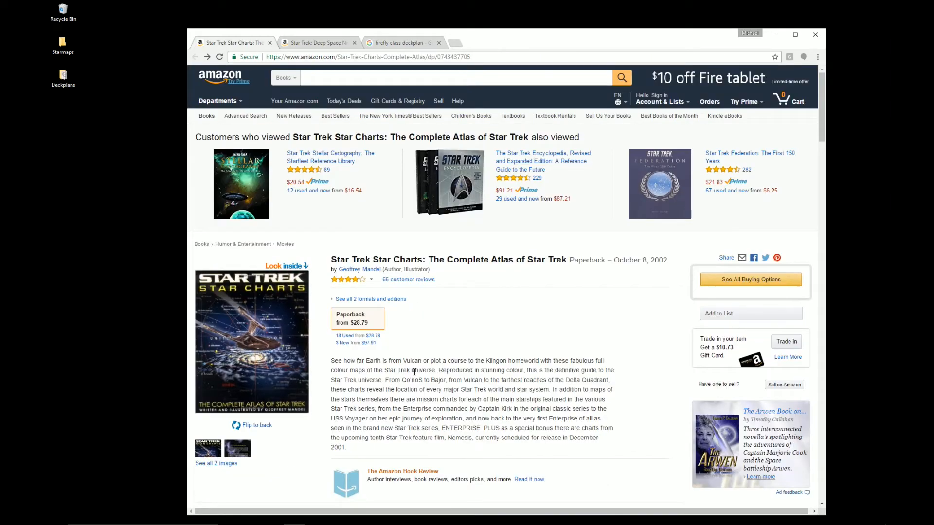
pyautogui.scroll(-1, 419, 369)
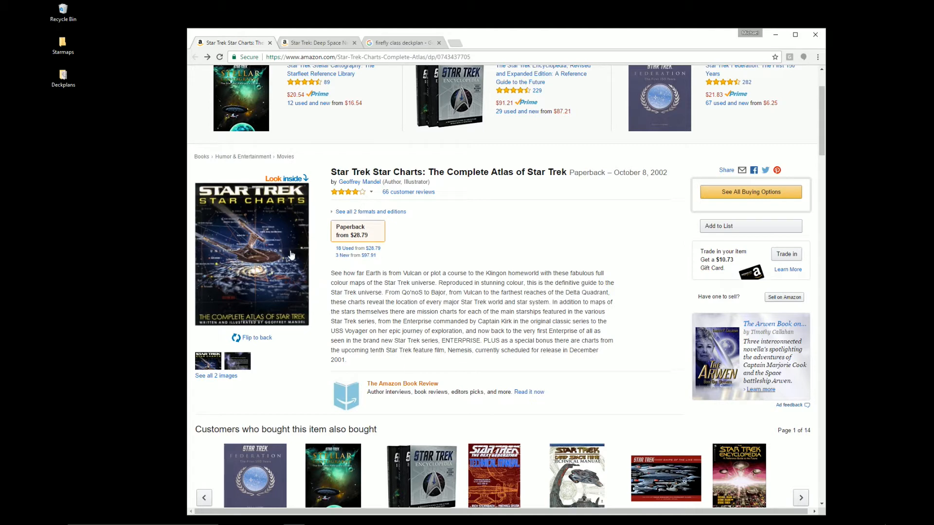
# - Open the Star Trek Star Charts book preview and page through the opening pages to the Milky Way Galaxy chart
pyautogui.click(285, 294)
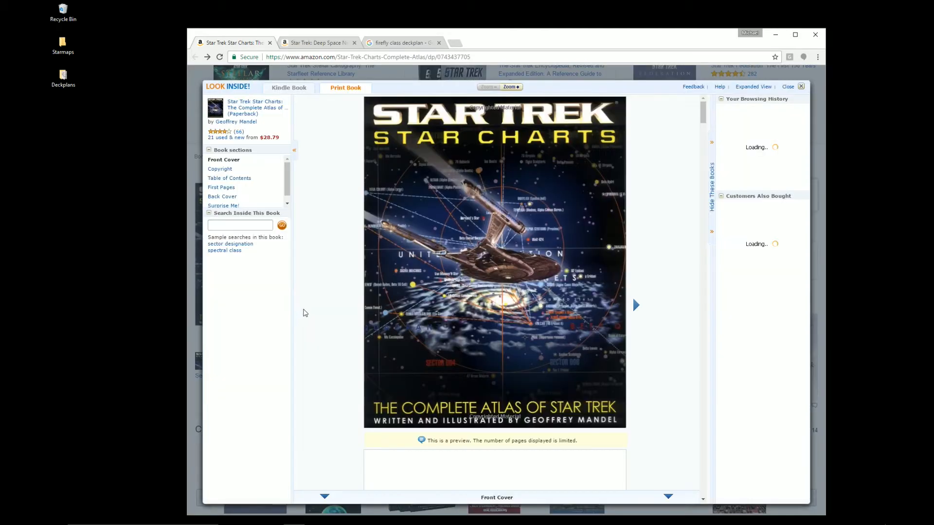
pyautogui.click(635, 306)
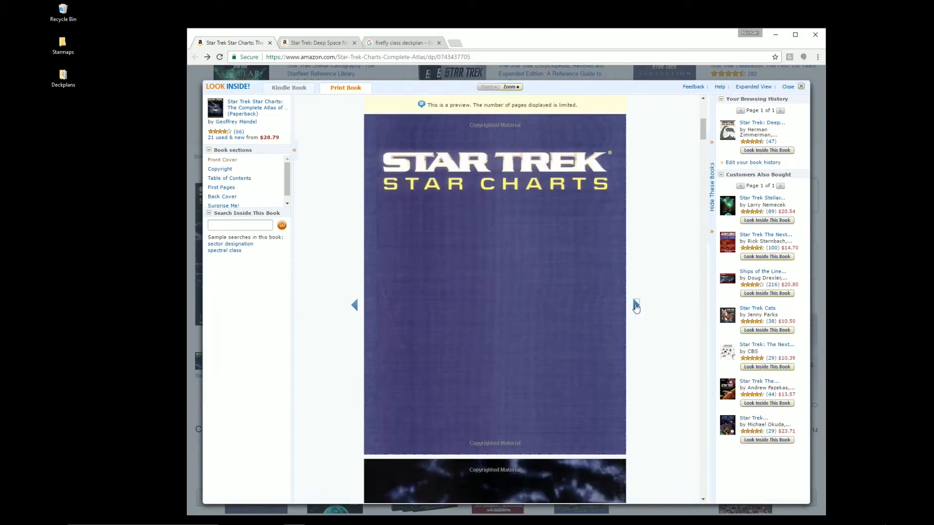
pyautogui.click(635, 305)
pyautogui.click(635, 306)
pyautogui.click(635, 306)
pyautogui.click(635, 305)
pyautogui.click(635, 305)
pyautogui.click(635, 305)
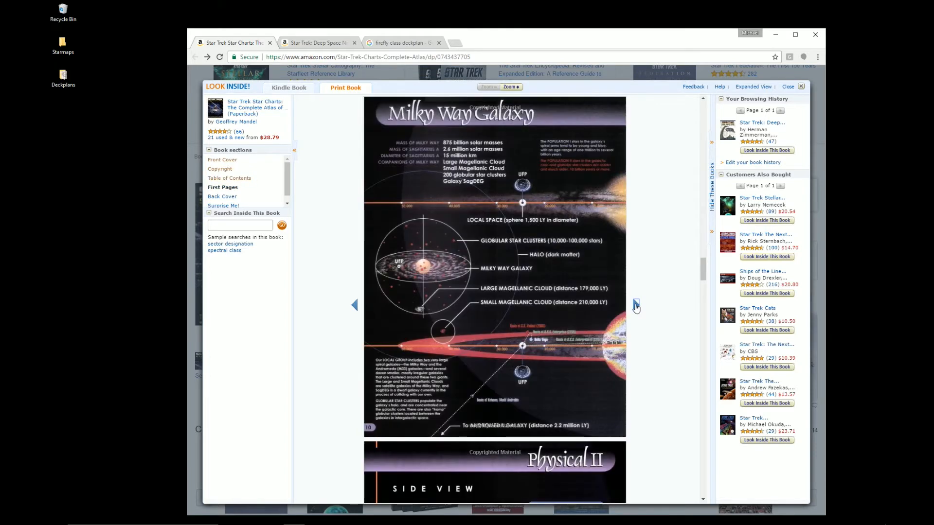
# - Page through the United Federation of Planets charts to the back cover and close the Star Charts preview
pyautogui.click(635, 306)
pyautogui.click(635, 305)
pyautogui.click(635, 305)
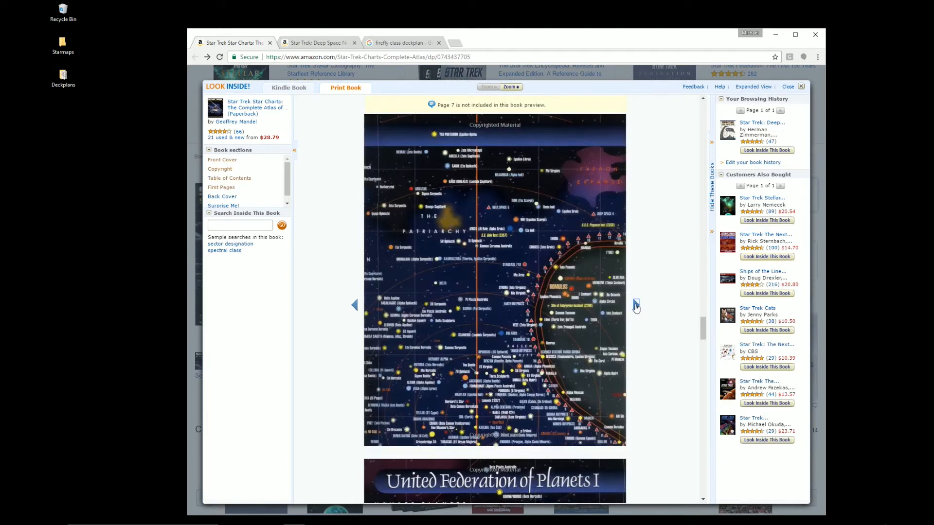
pyautogui.click(635, 305)
pyautogui.click(635, 305)
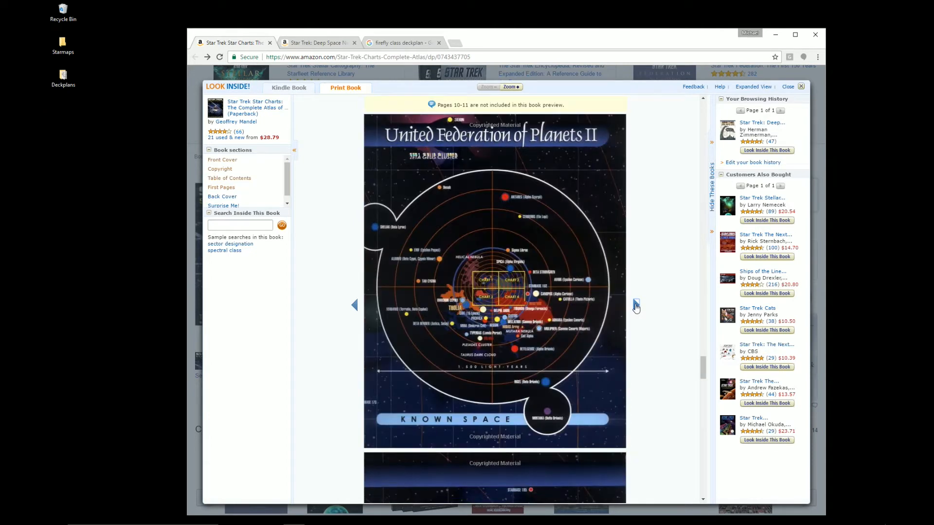
pyautogui.click(635, 305)
pyautogui.click(635, 306)
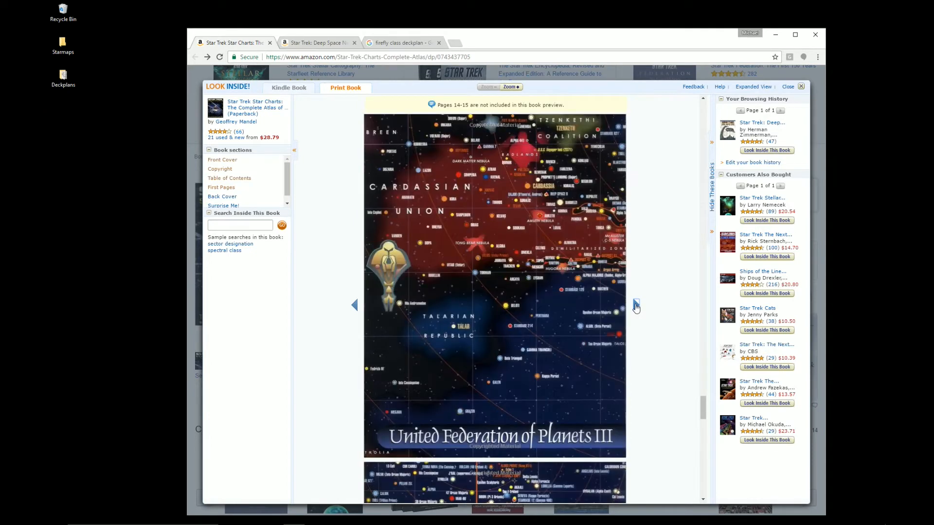
pyautogui.click(635, 305)
pyautogui.click(635, 305)
pyautogui.click(635, 305)
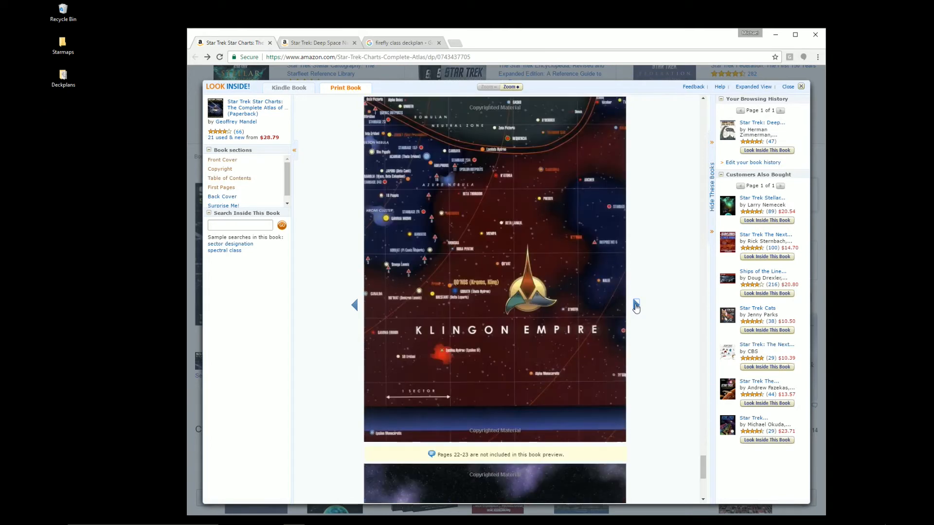
pyautogui.click(635, 306)
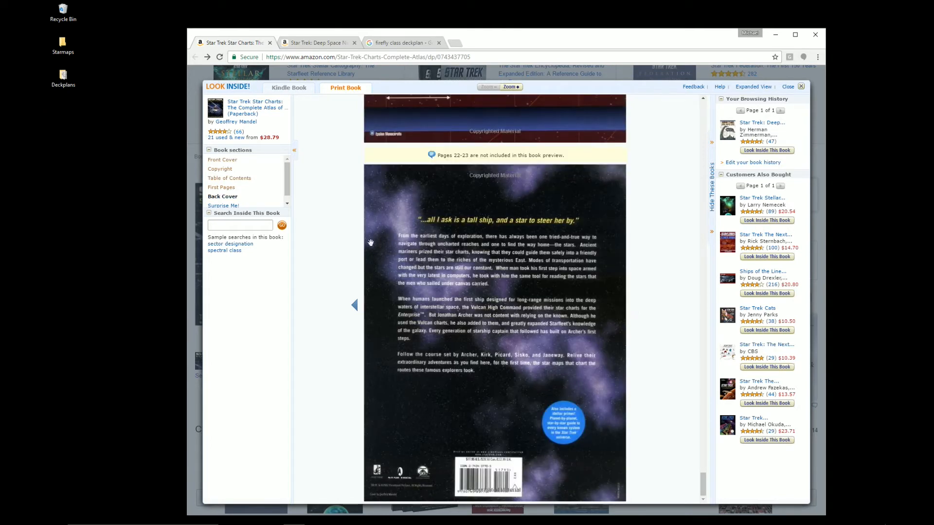
pyautogui.click(800, 86)
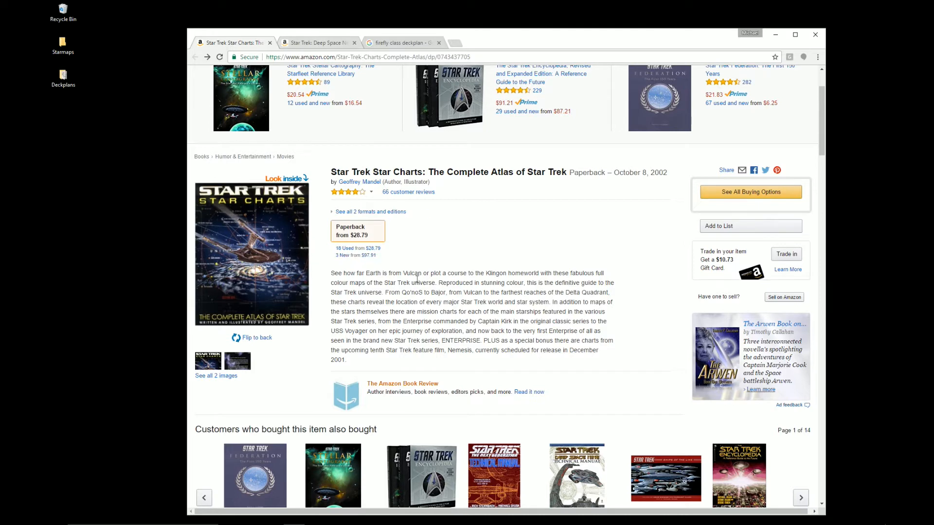
# - Open the preview of the Star Trek: Deep Space Nine Technical Manual and page to the galactic space map
pyautogui.click(317, 43)
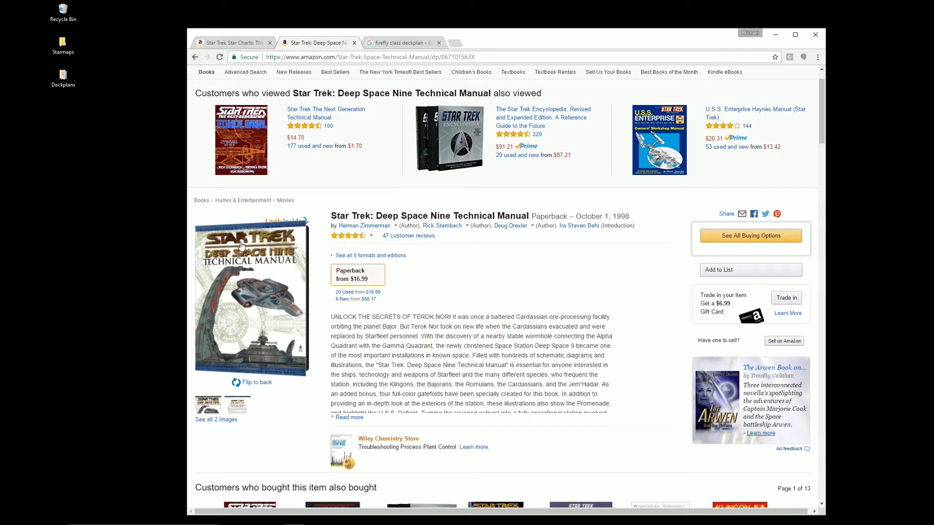
pyautogui.click(287, 309)
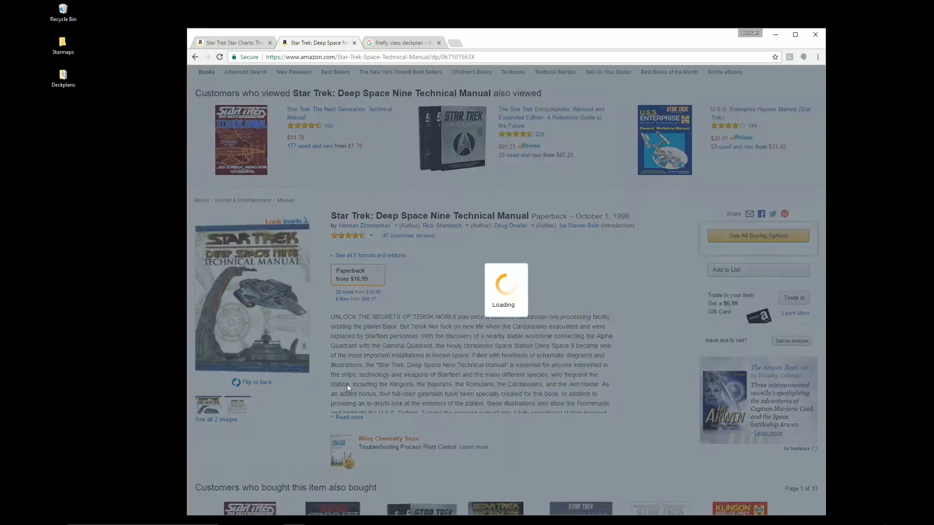
pyautogui.click(636, 305)
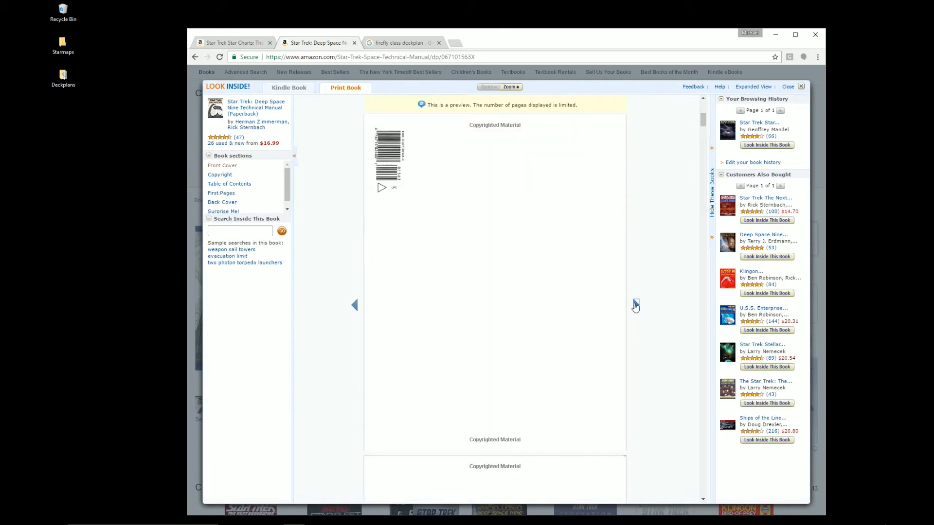
pyautogui.click(636, 305)
pyautogui.click(636, 305)
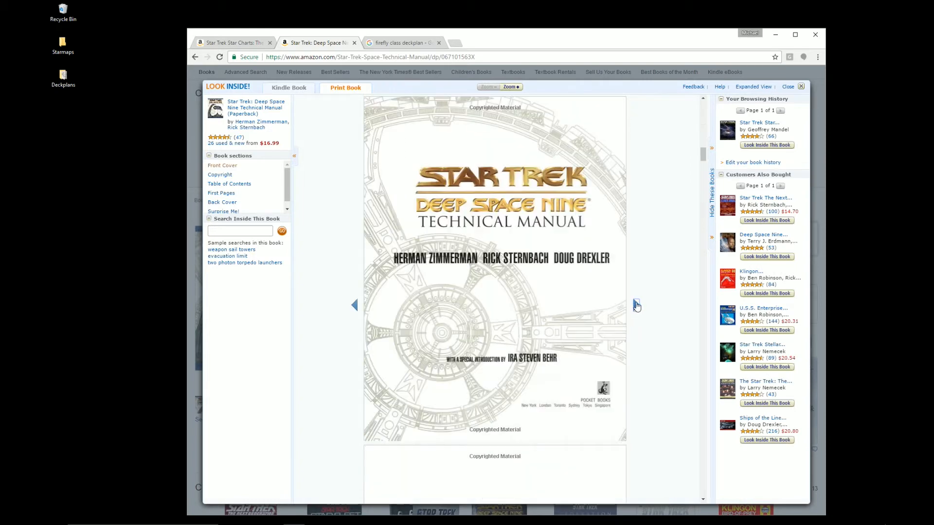
pyautogui.click(636, 305)
pyautogui.click(636, 305)
pyautogui.click(636, 304)
pyautogui.click(636, 304)
pyautogui.click(636, 305)
pyautogui.click(636, 305)
pyautogui.click(636, 305)
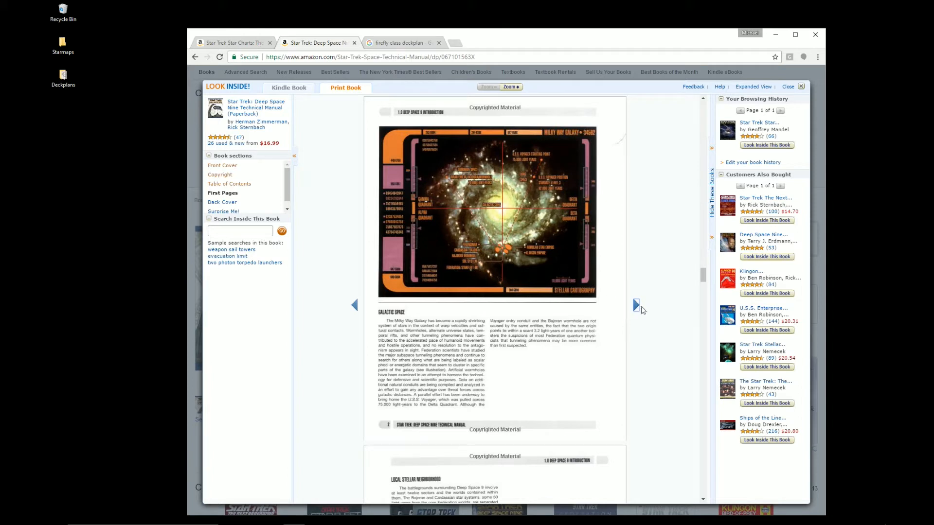
# - Examine the Local Stellar Neighborhood map and continue through the manual's preview pages to the acknowledgements
pyautogui.click(635, 306)
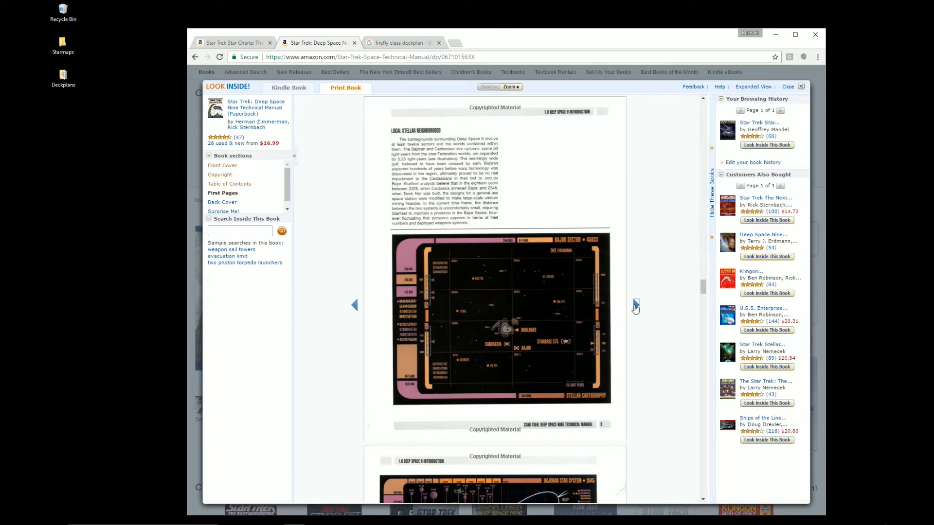
pyautogui.click(636, 306)
pyautogui.click(636, 306)
pyautogui.click(635, 305)
pyautogui.click(636, 305)
pyautogui.click(636, 306)
pyautogui.click(635, 306)
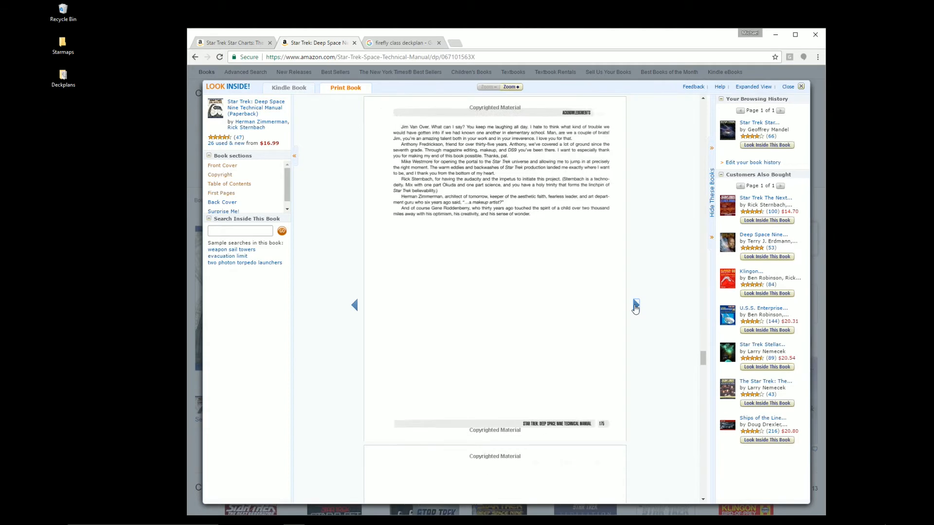
# - Examine the manual's general plans with elevation and dorsal views, continue to the back cover, and close the preview
pyautogui.click(636, 305)
pyautogui.click(636, 304)
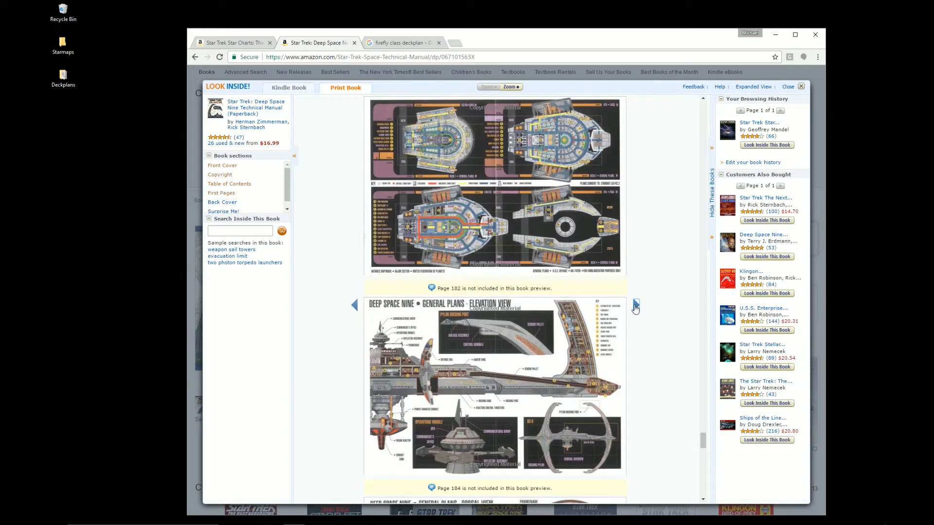
pyautogui.click(636, 305)
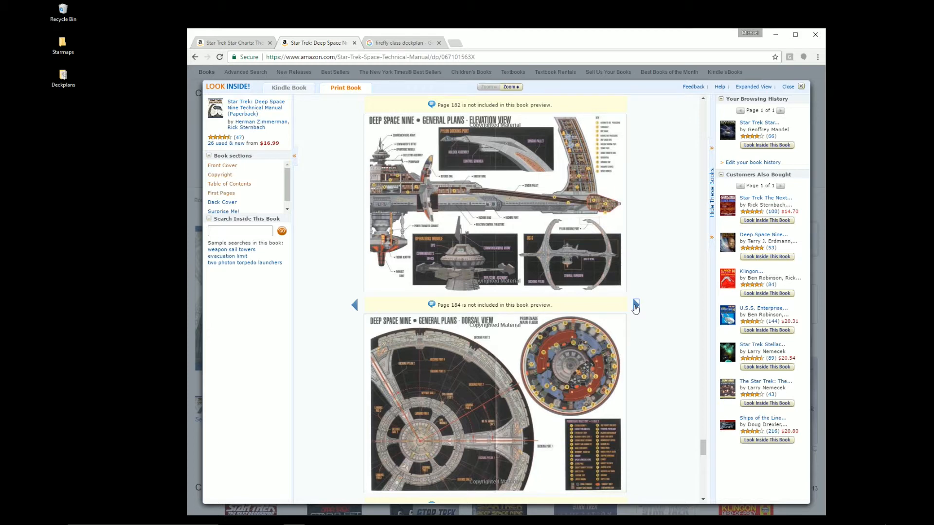
pyautogui.click(635, 306)
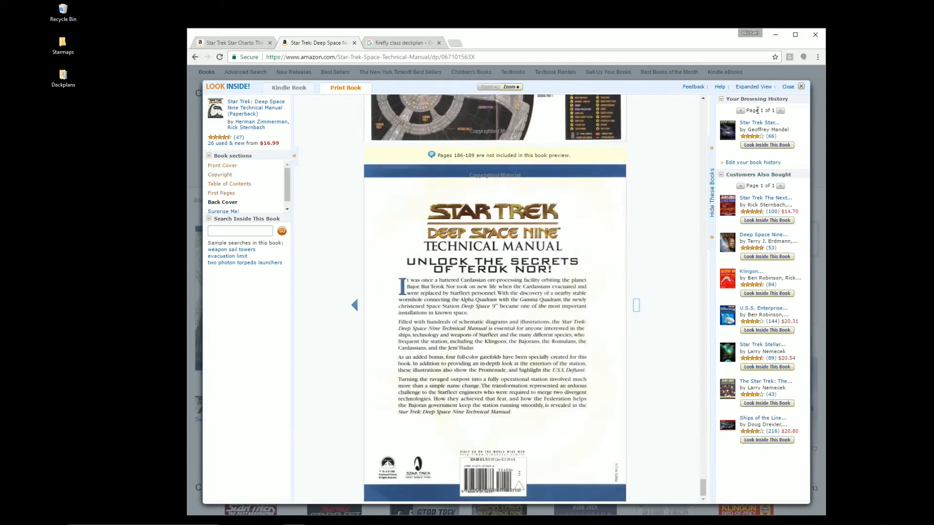
pyautogui.click(801, 87)
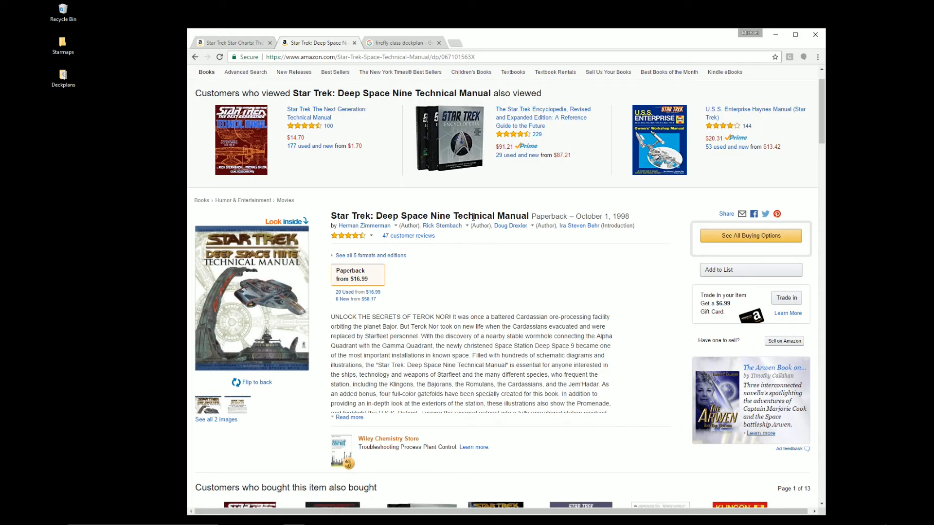
# - View the image search results for "firefly class deckplan" and minimize the browser
pyautogui.click(400, 43)
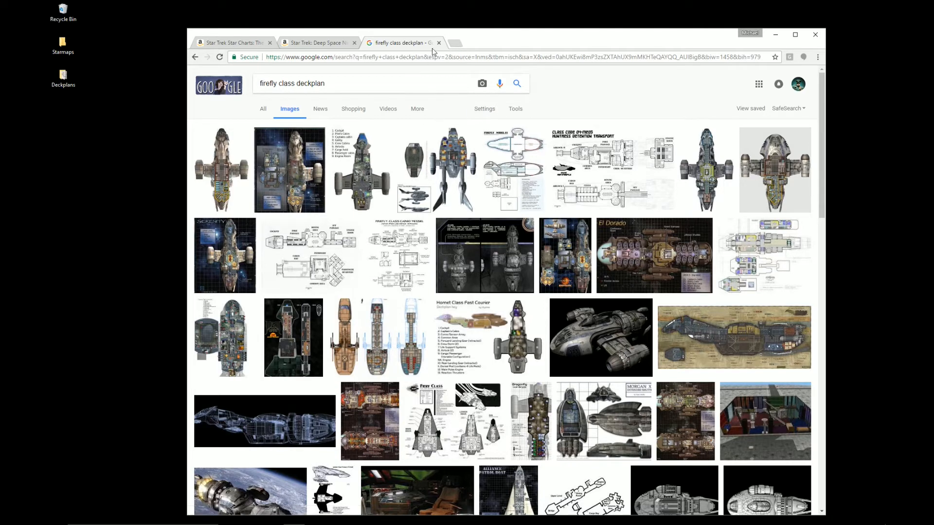
pyautogui.click(774, 35)
# - Switch to Photos to view the Intrepid deck sheet and the Singularity decks 6 to 8 plan, and bring back the CNsQWzj.jpg star chart
pyautogui.moveTo(422, 517)
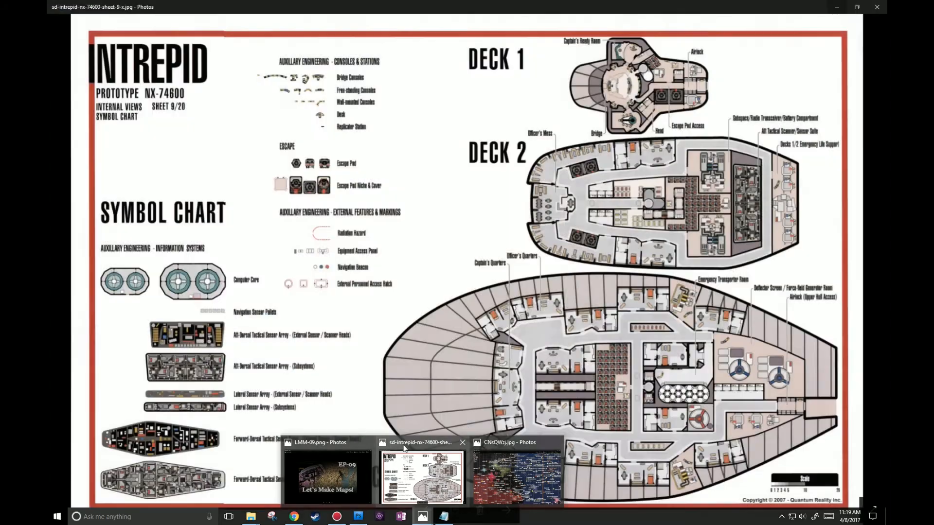
pyautogui.click(404, 448)
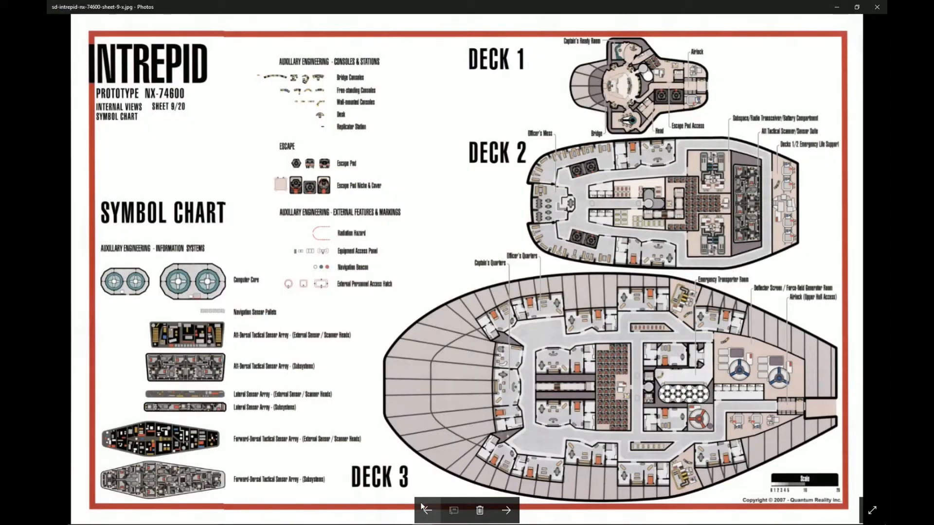
pyautogui.click(424, 510)
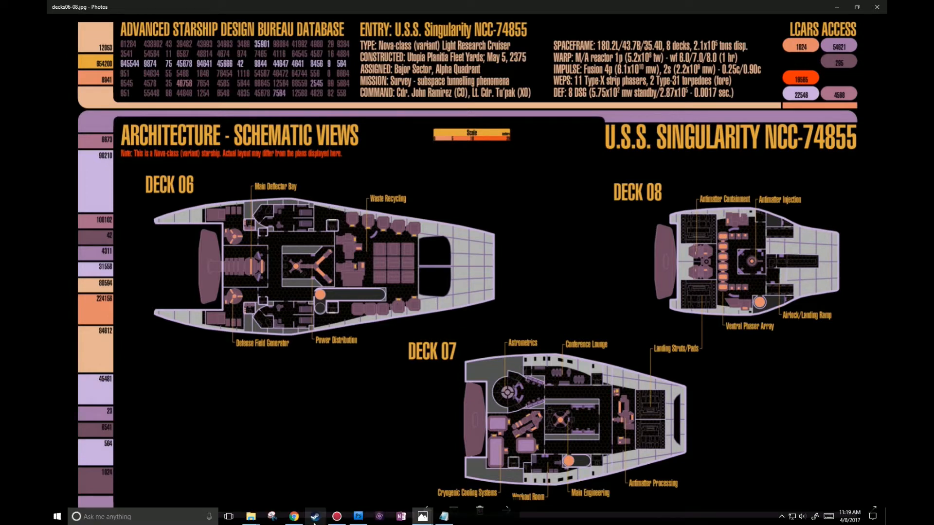
pyautogui.moveTo(423, 516)
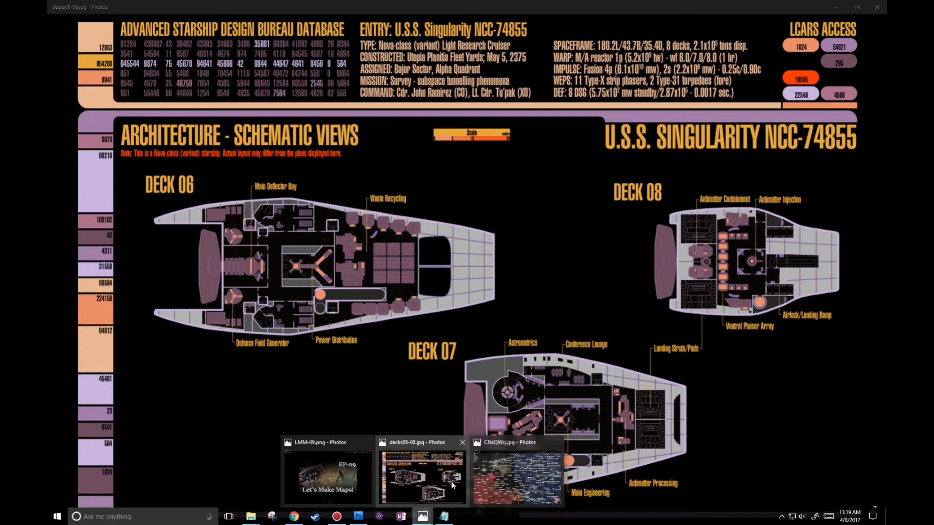
pyautogui.click(492, 457)
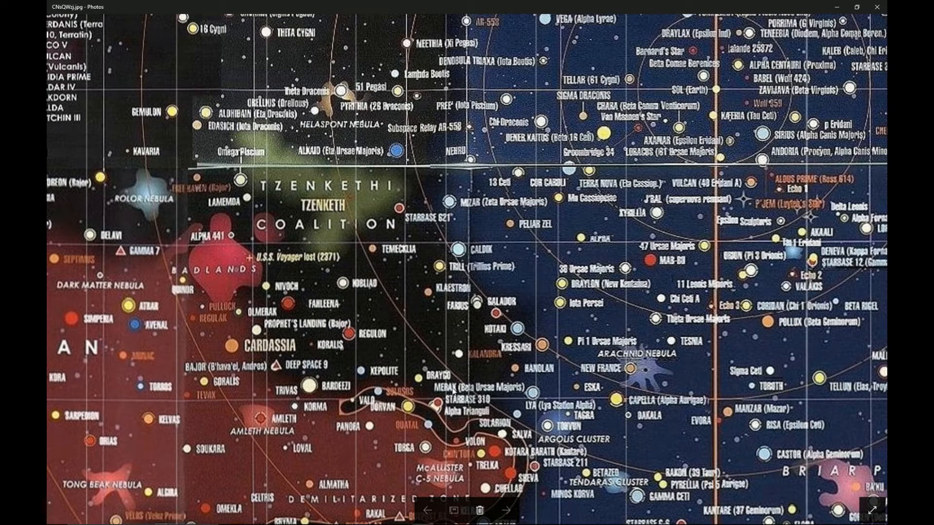
# - Examine the Cardassian Union and Badlands area of the CNsQWzj.jpg star chart, zoom out, and go on to campaign-map-plain.jpg
pyautogui.hscroll(-5, 460, 354)
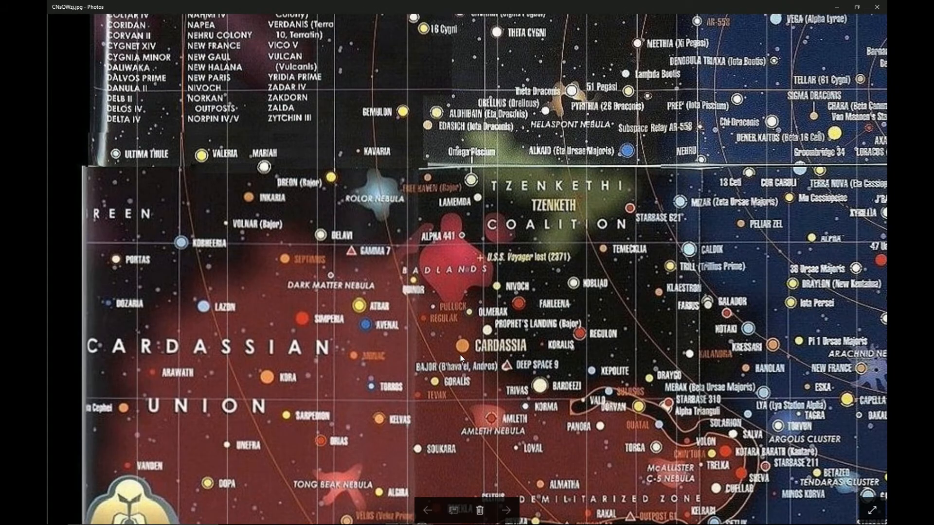
pyautogui.scroll(-5, 553, 306)
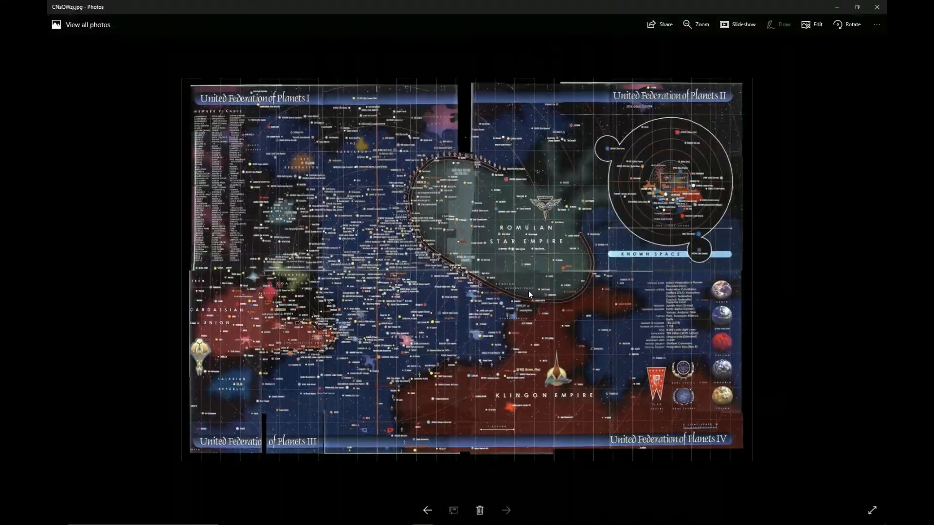
pyautogui.press('Right')
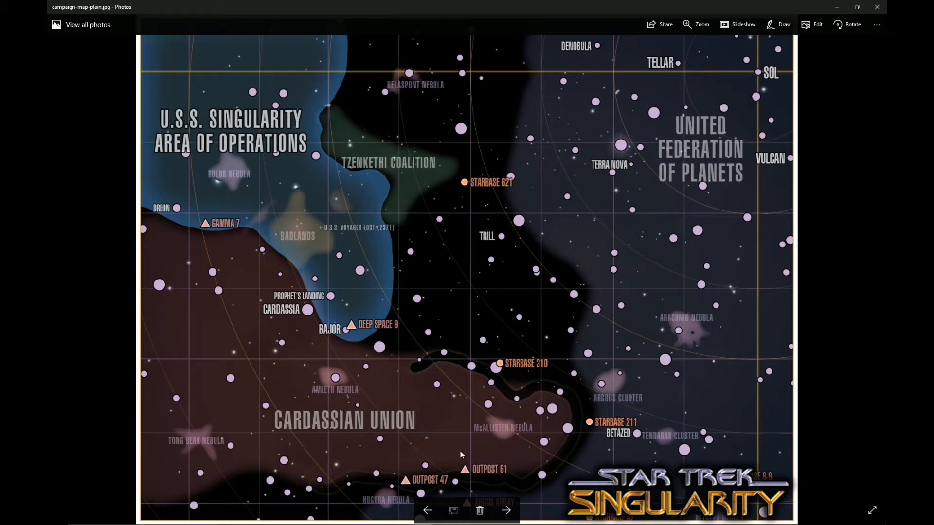
# - Switch to Chrome's fantasy cartography gallery and view the Brushy, Docks of Haibianr and House of the Four Winds maps
pyautogui.click(292, 518)
pyautogui.moveTo(476, 40); pyautogui.dragTo(886, 16)
pyautogui.moveTo(887, 6); pyautogui.dragTo(551, 33)
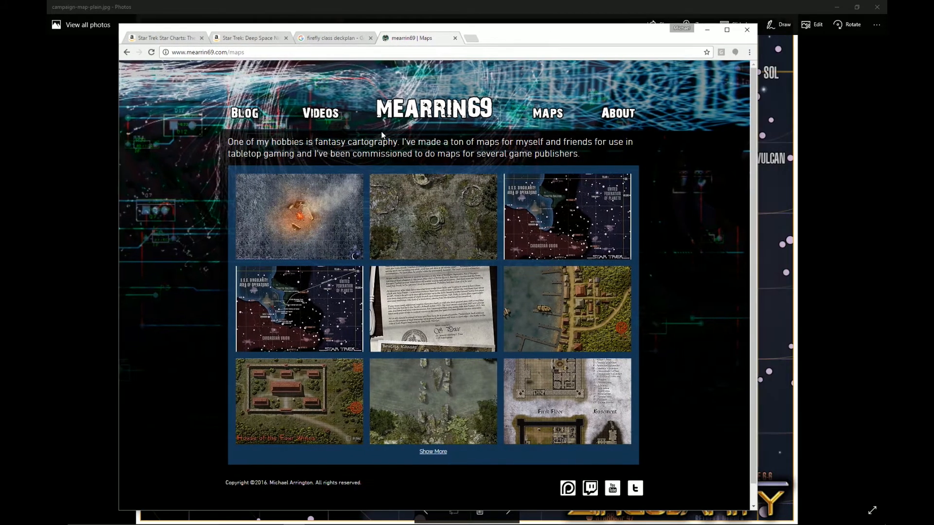
pyautogui.scroll(-1, 667, 395)
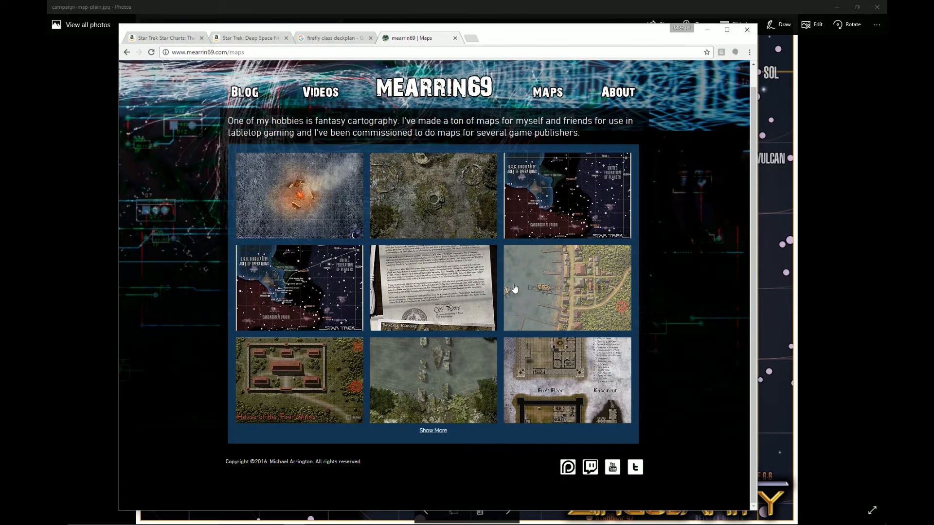
pyautogui.click(411, 286)
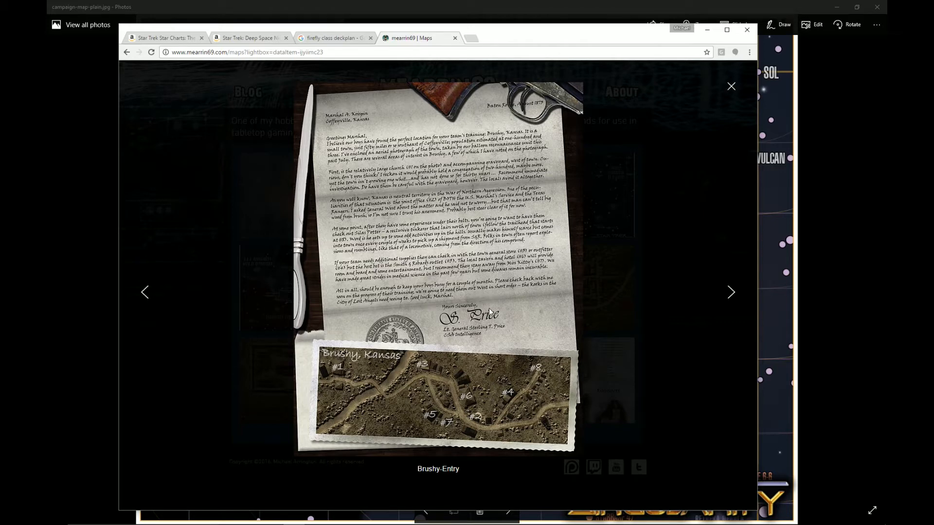
pyautogui.click(732, 296)
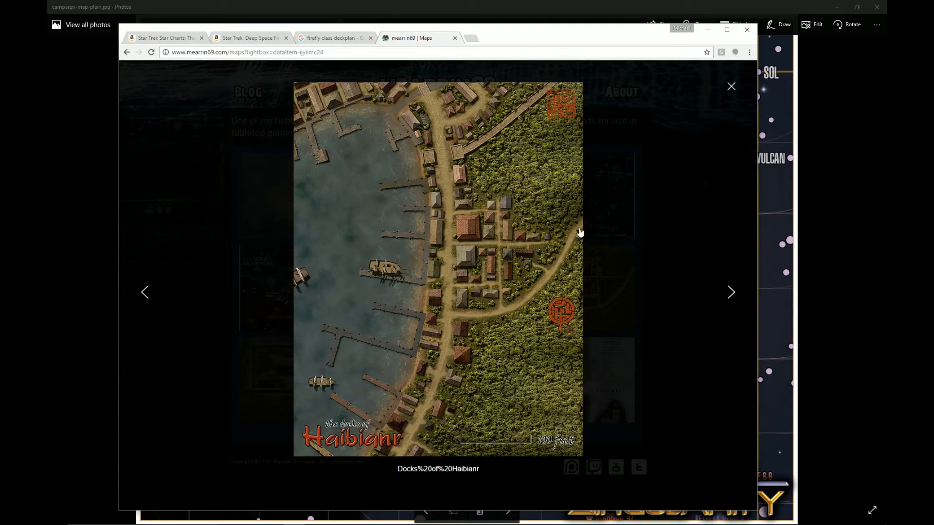
pyautogui.click(731, 293)
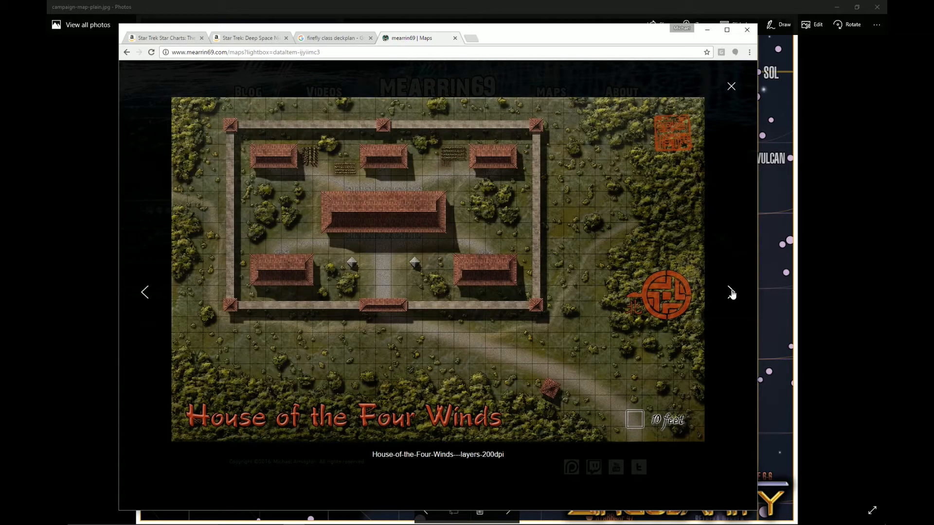
pyautogui.click(731, 86)
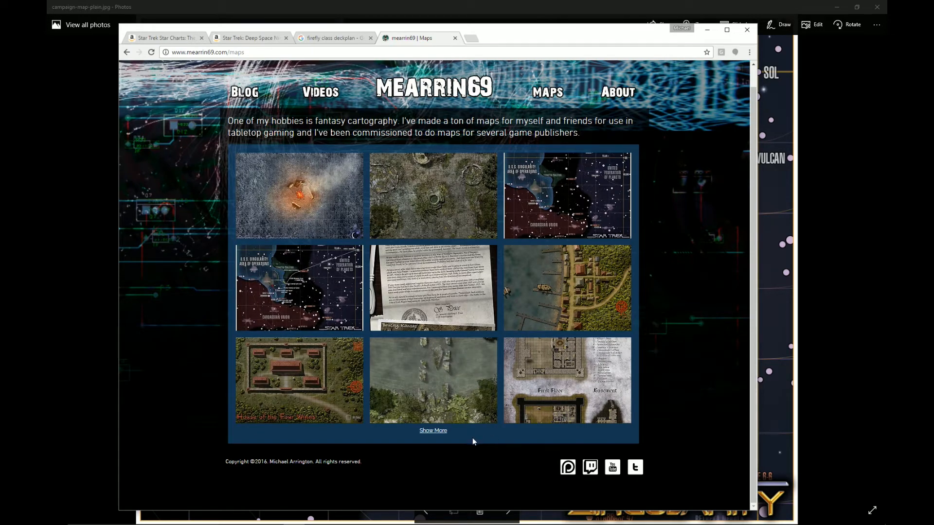
# - Expand the gallery repeatedly to browse more map thumbnails, and view the enlarged Ruins of Ningan map
pyautogui.click(430, 431)
pyautogui.scroll(-3, 457, 430)
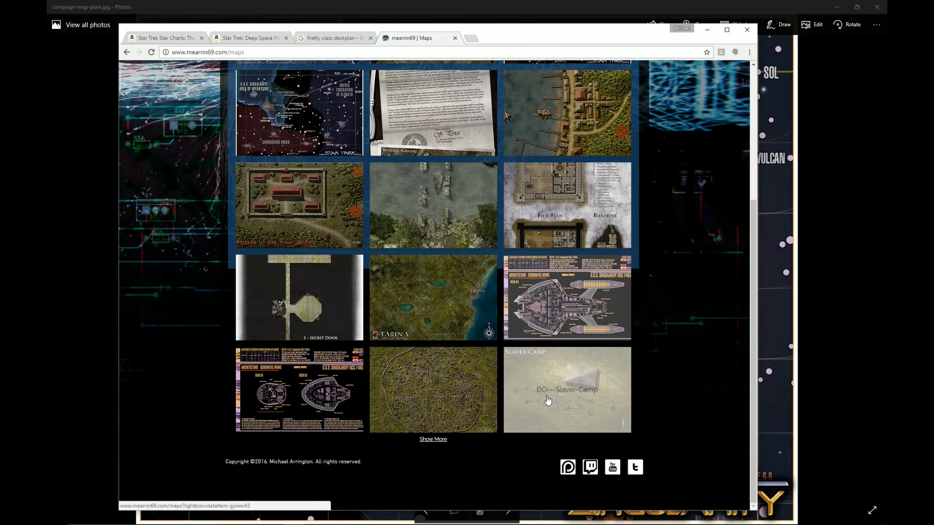
pyautogui.click(434, 440)
pyautogui.scroll(-3, 496, 410)
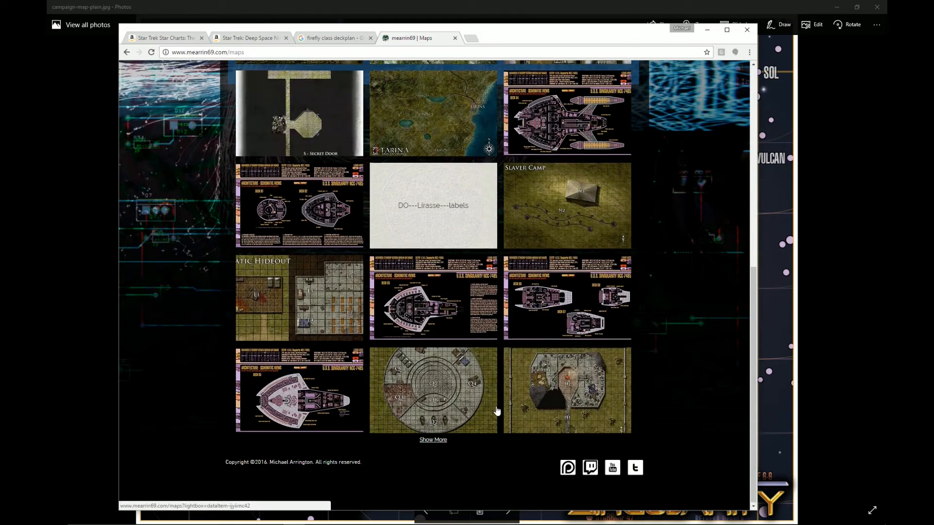
pyautogui.click(433, 439)
pyautogui.scroll(-3, 492, 374)
pyautogui.click(433, 439)
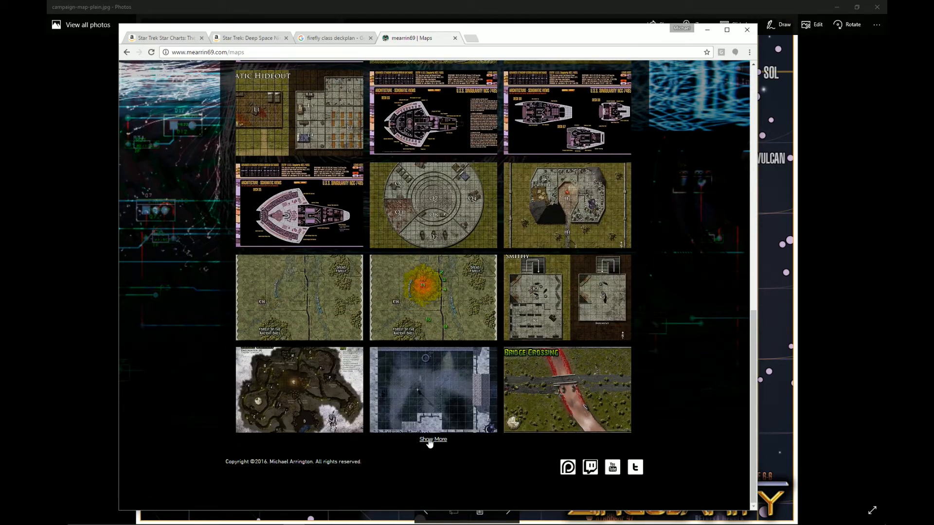
pyautogui.scroll(-3, 434, 441)
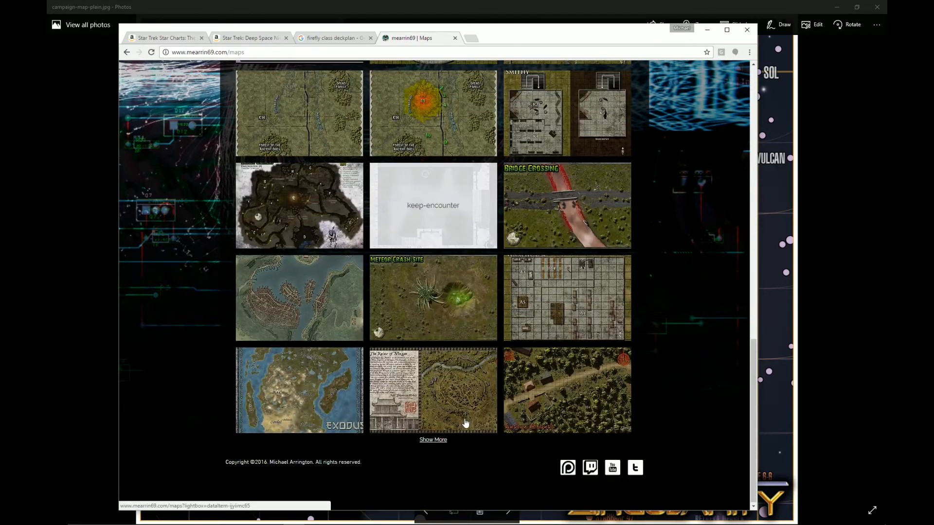
pyautogui.click(435, 432)
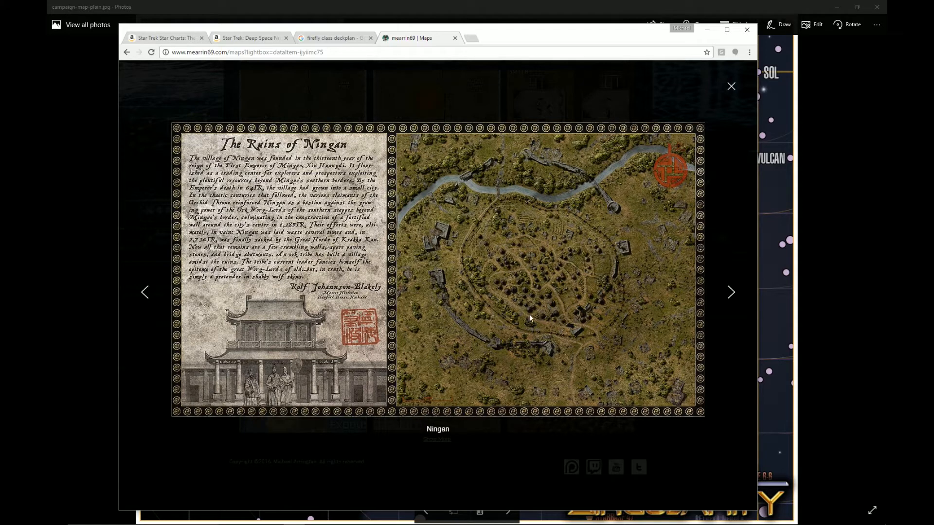
pyautogui.click(730, 88)
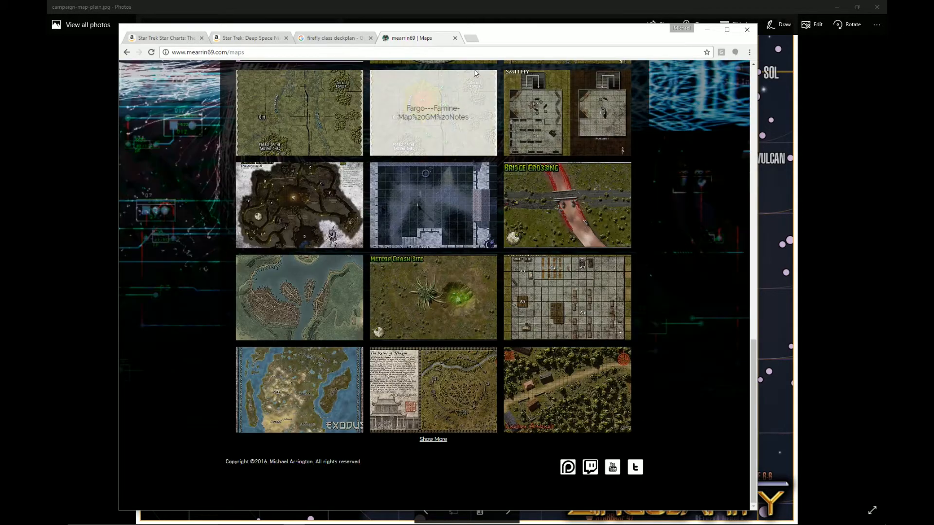
# - Close the maps gallery page, minimize the browser, and close the Photos windows with the campaign map and the Singularity deck plan
pyautogui.click(455, 39)
pyautogui.click(707, 29)
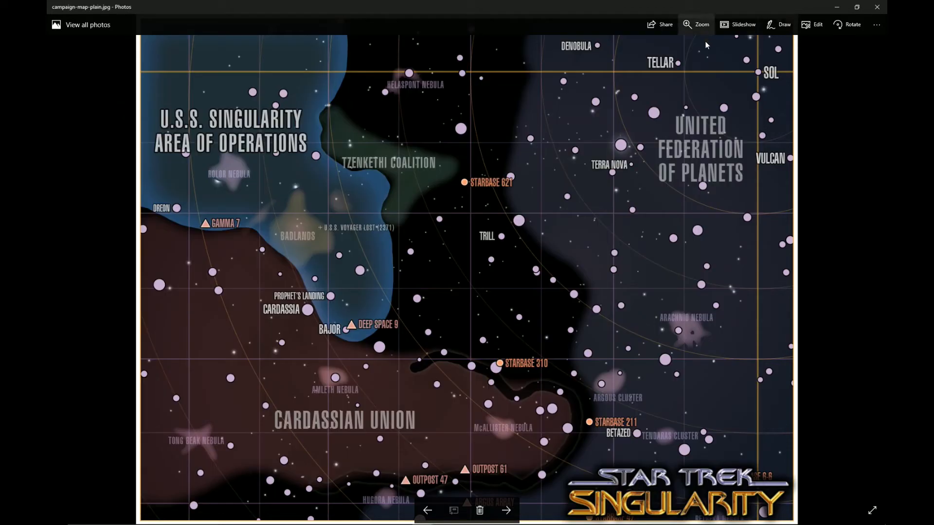
pyautogui.click(876, 6)
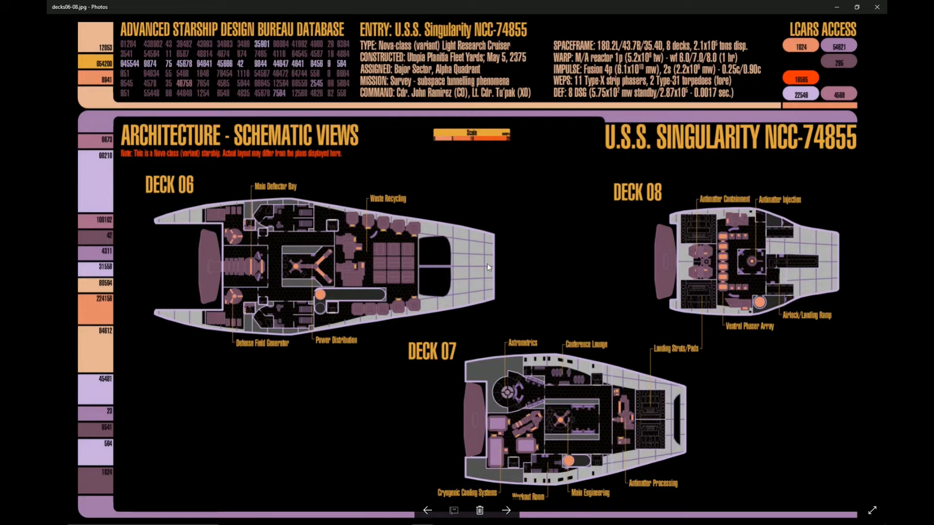
pyautogui.click(877, 7)
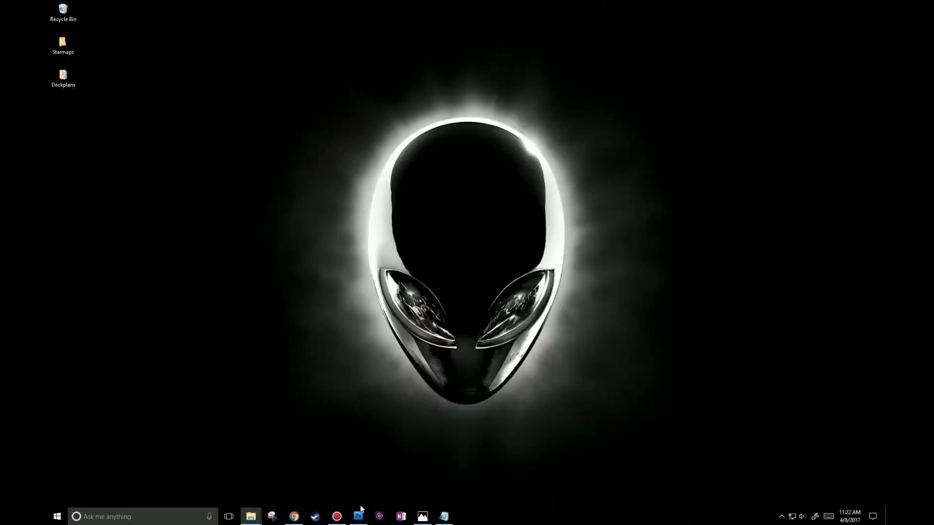
# - Switch to Photoshop and close the decks01-02.jpg document
pyautogui.click(358, 516)
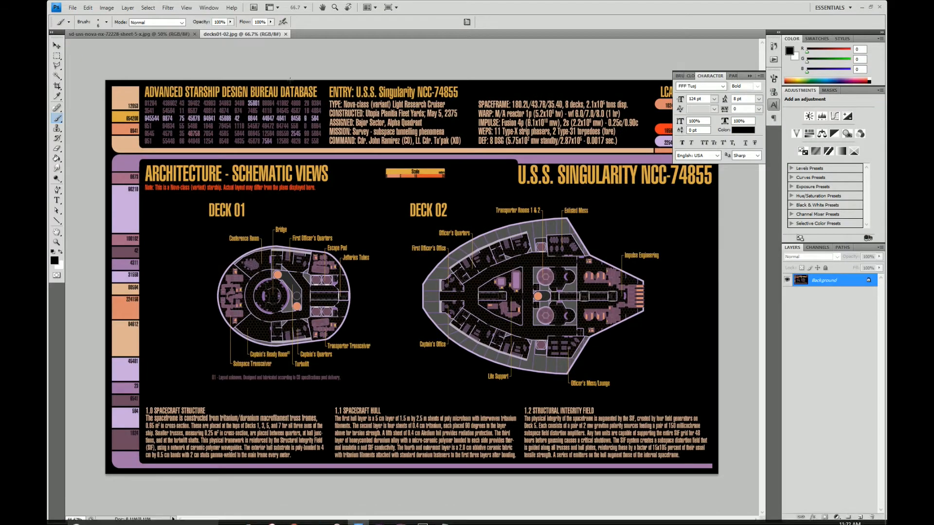
pyautogui.click(286, 34)
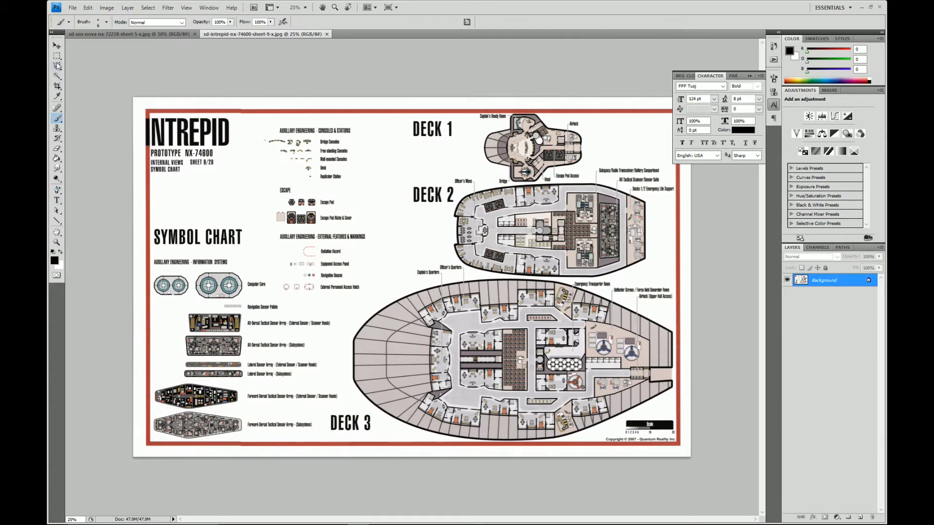
# - Select the Deck 1 plan with its labels on the Intrepid sheet using a rectangular marquee, and copy it
pyautogui.click(305, 7)
pyautogui.click(312, 40)
pyautogui.moveTo(565, 92); pyautogui.dragTo(292, 326)
pyautogui.moveTo(521, 190); pyautogui.dragTo(421, 314)
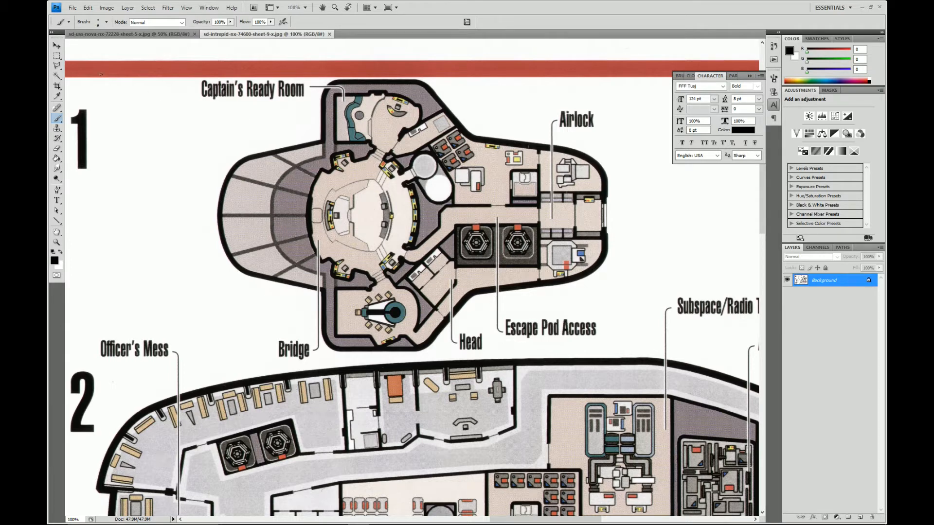
pyautogui.click(57, 56)
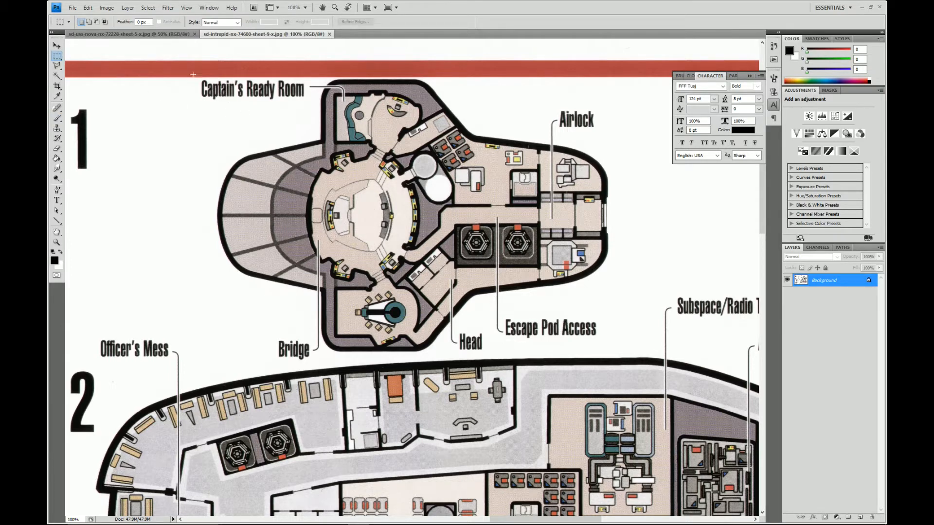
pyautogui.moveTo(549, 249); pyautogui.dragTo(656, 357)
# - Create a new 2048 by 2048 pixel RGB document at 300 pixels/inch with a white background
pyautogui.click(73, 8)
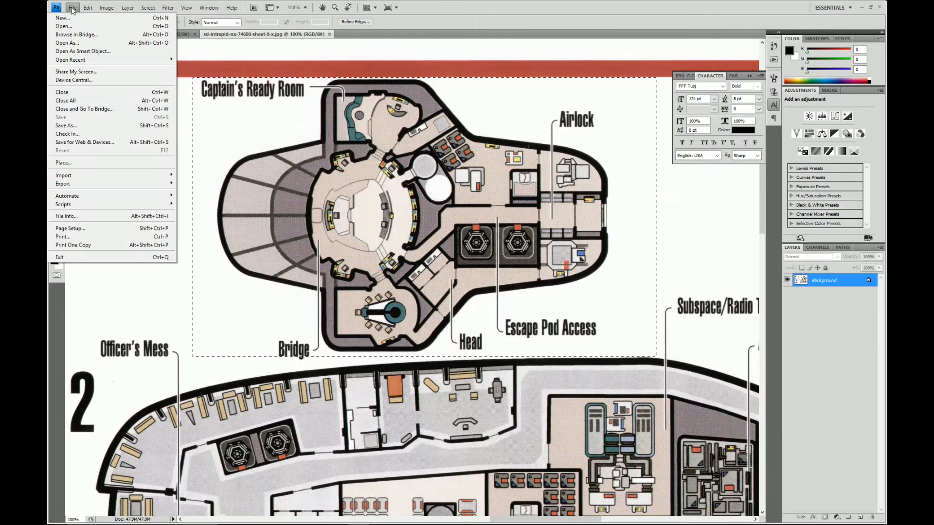
pyautogui.click(81, 18)
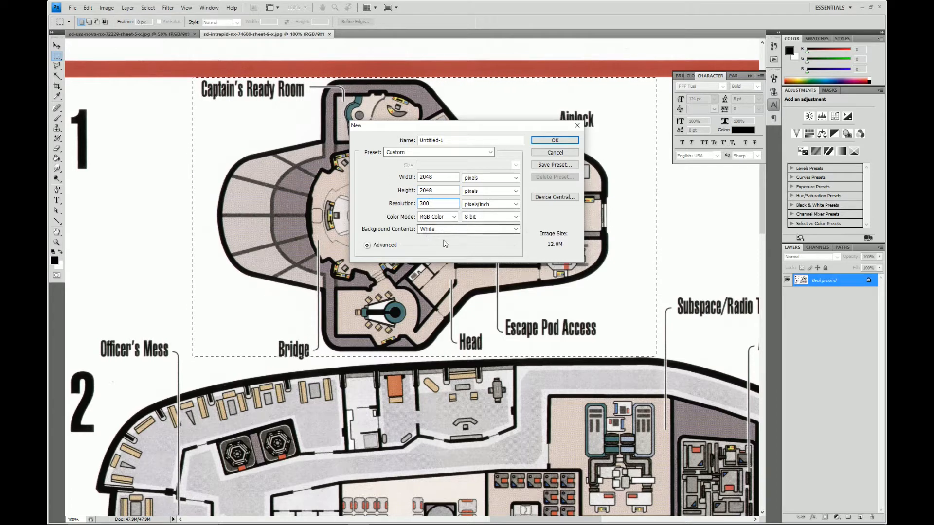
pyautogui.click(545, 142)
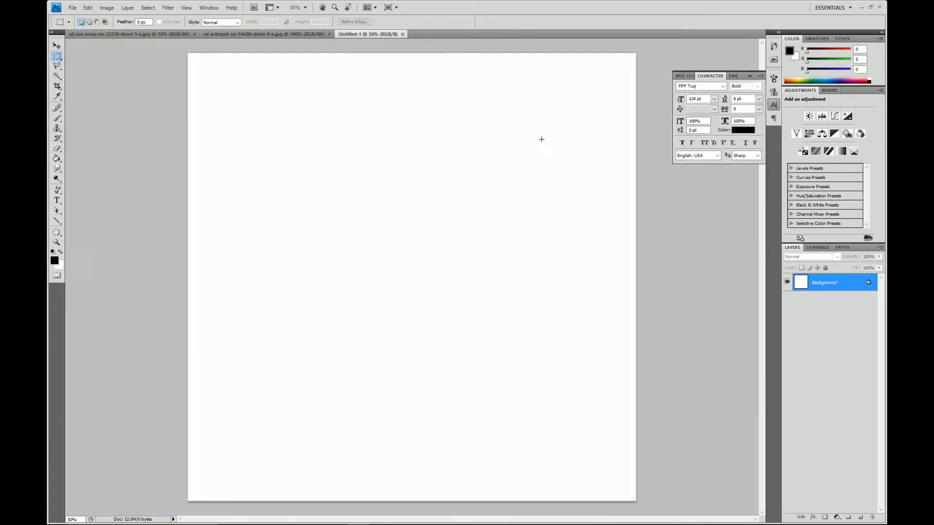
# - Paste the Deck 1 plan into the new document and scale it proportionally to about 165%
pyautogui.hotkey('ctrl', 'v')
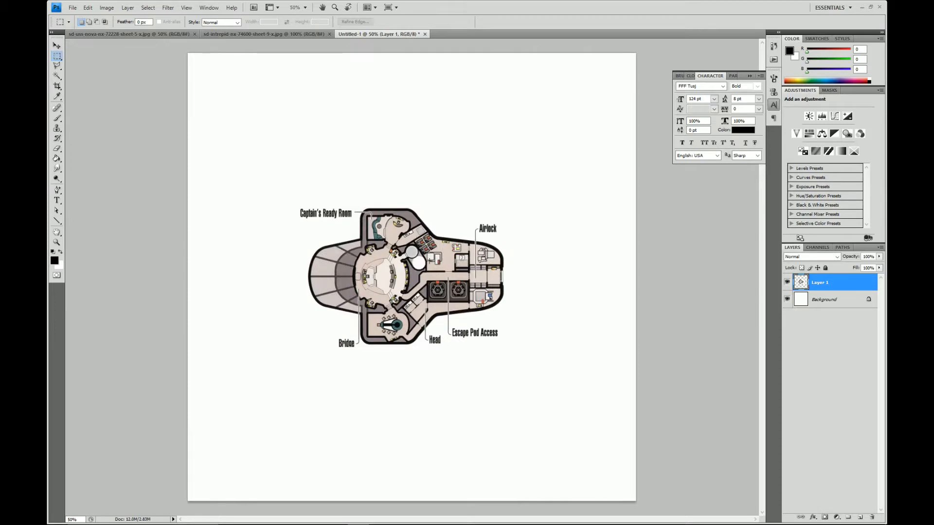
pyautogui.hotkey('ctrl', 't')
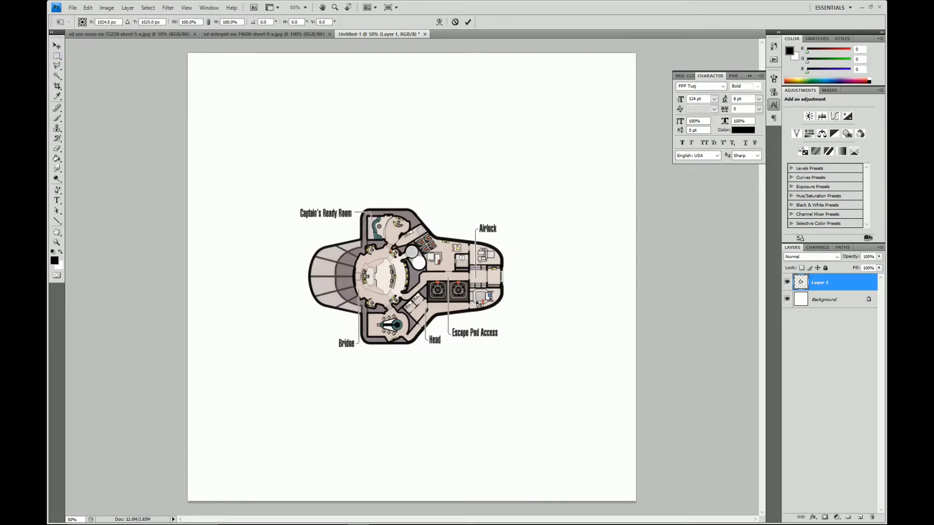
pyautogui.moveTo(528, 208); pyautogui.dragTo(581, 125)
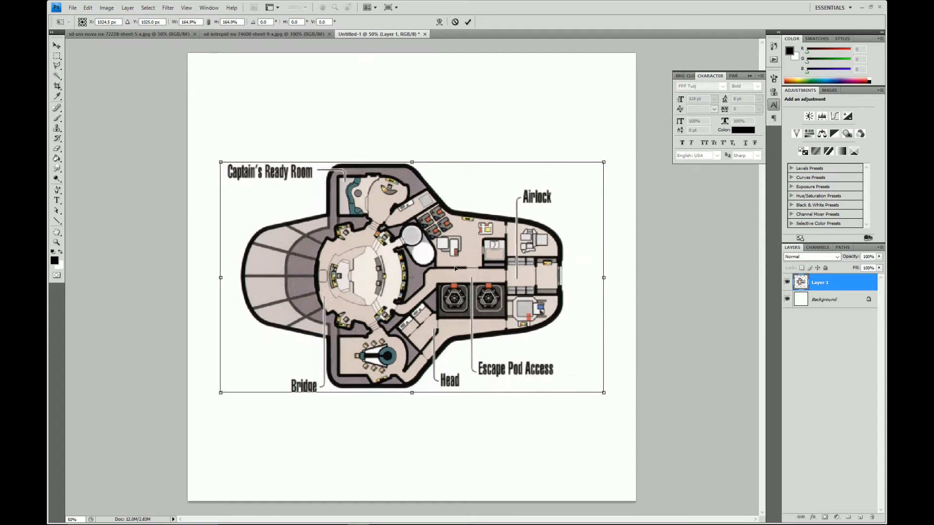
pyautogui.press('Return')
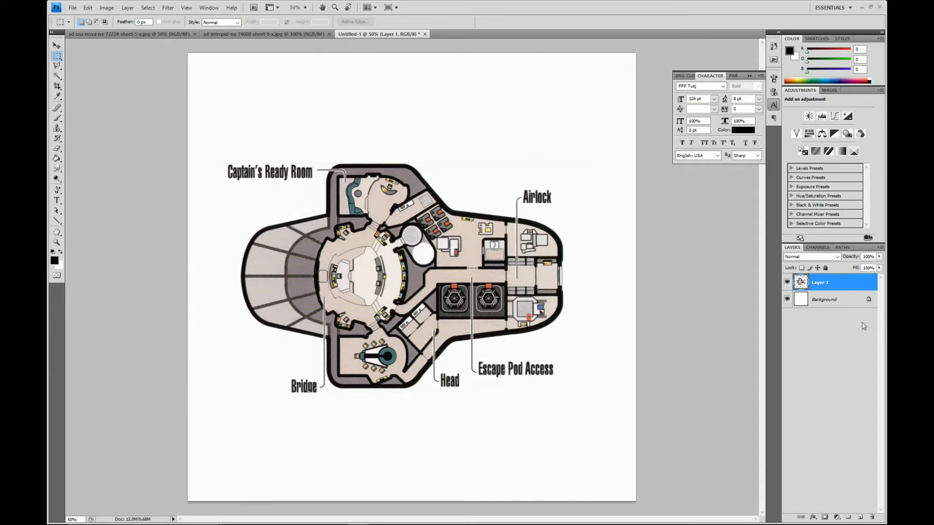
# - Create a layer group and move the pasted deck plan layer into it
pyautogui.click(849, 517)
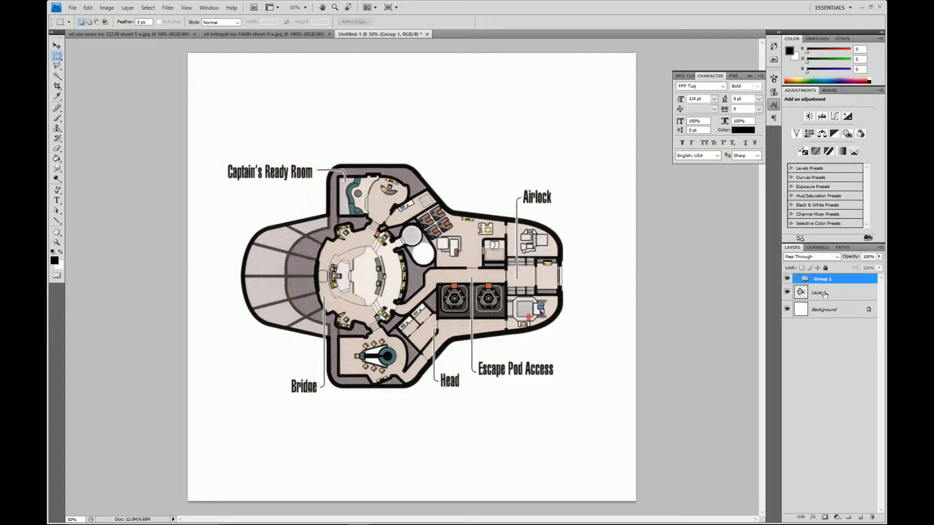
pyautogui.click(824, 294)
pyautogui.keyDown('shift'); pyautogui.click(827, 311); pyautogui.keyUp('shift')
pyautogui.moveTo(824, 292); pyautogui.dragTo(821, 321)
pyautogui.click(826, 331)
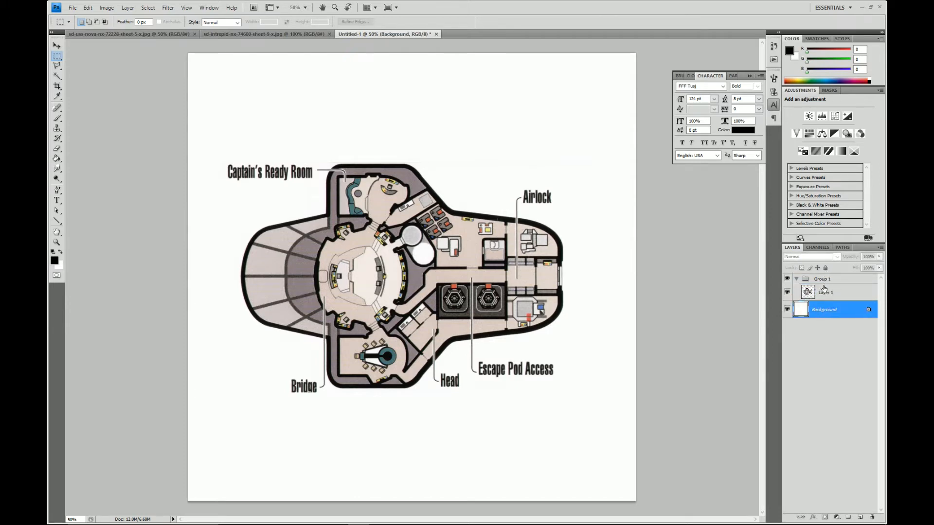
# - Hide and delete the white Background layer, leaving the grouped deck plan layer in place
pyautogui.click(826, 353)
pyautogui.click(831, 315)
pyautogui.click(826, 297)
pyautogui.click(826, 311)
pyautogui.click(786, 312)
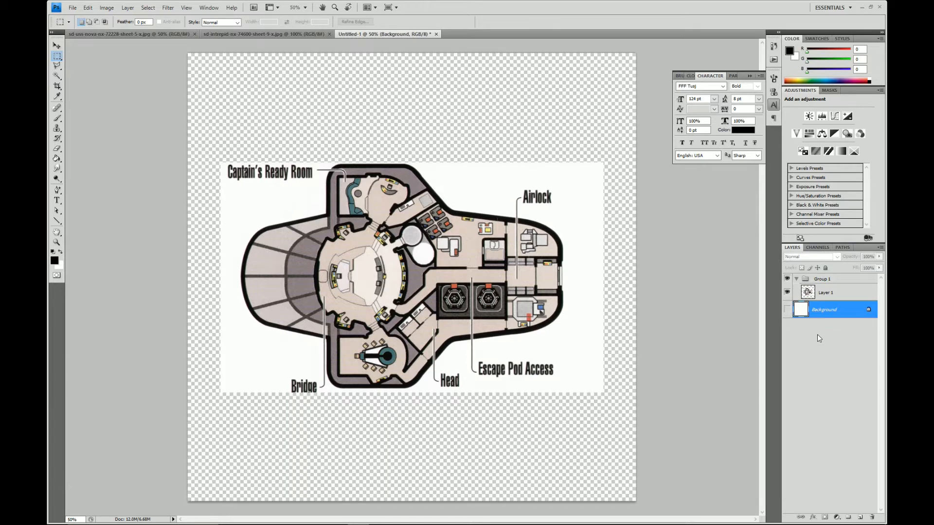
pyautogui.press('Delete')
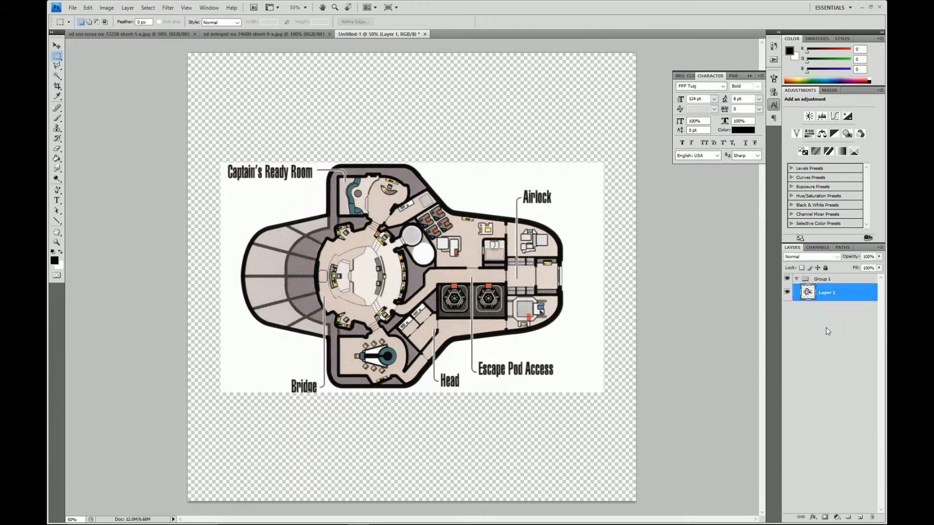
# - Add a layer filled with white and place it beneath the deck plan layer inside the group
pyautogui.click(859, 518)
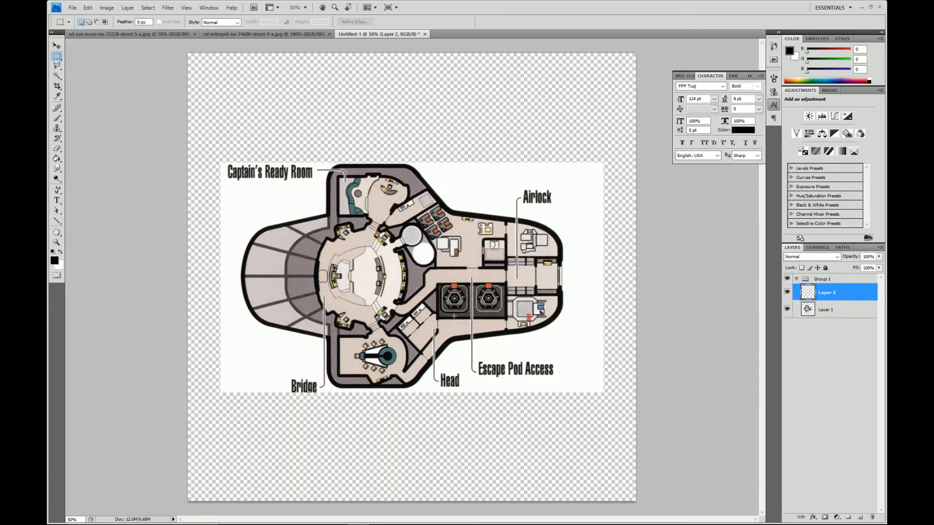
pyautogui.click(61, 252)
pyautogui.press('g')
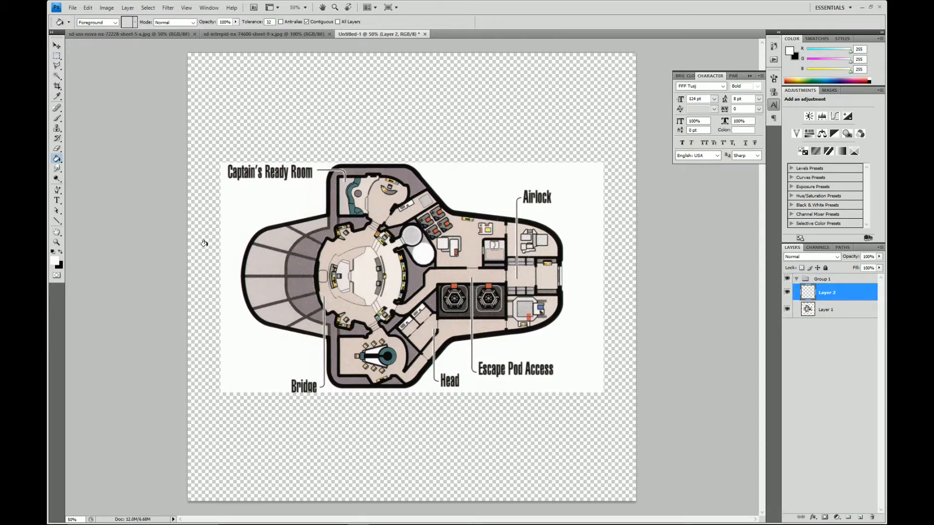
pyautogui.click(205, 245)
pyautogui.moveTo(826, 296); pyautogui.dragTo(830, 317)
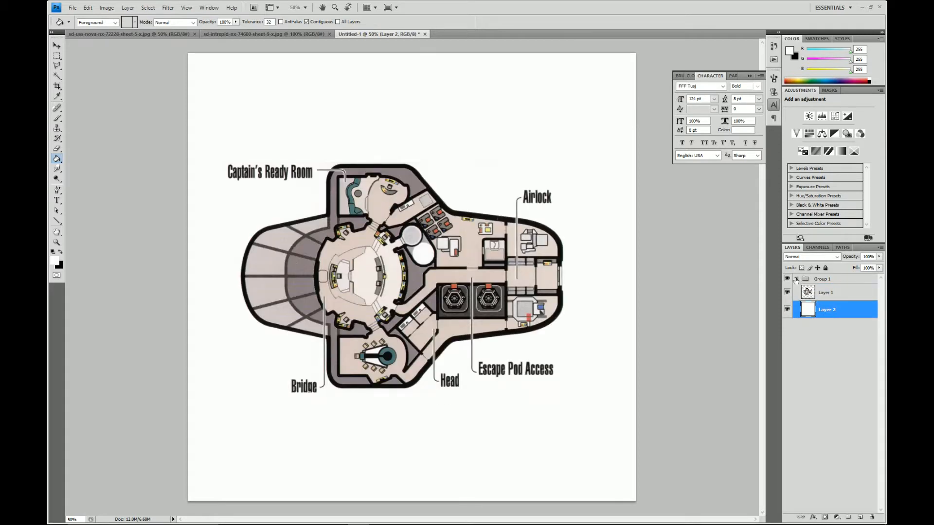
# - Collapse the group holding the deck plan and lock it completely
pyautogui.click(796, 281)
pyautogui.click(822, 285)
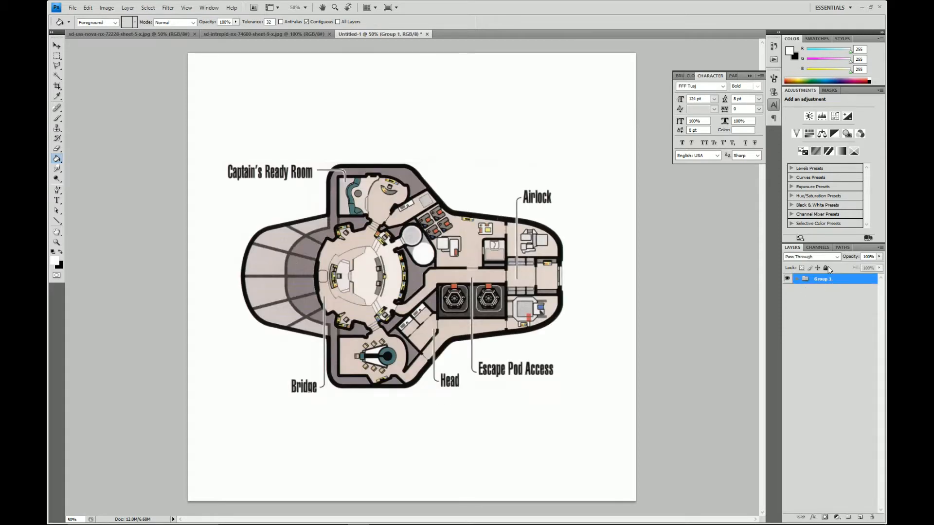
pyautogui.click(826, 268)
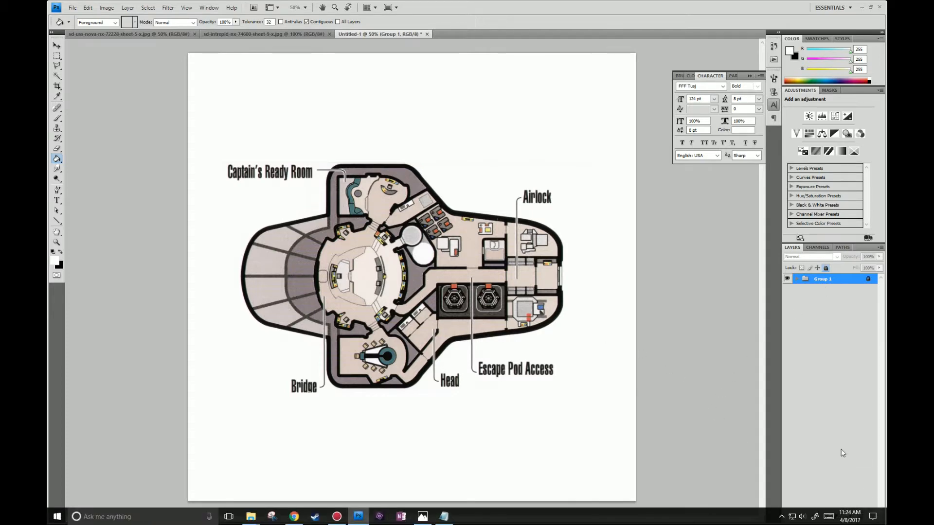
# - Create a second layer group and rename the locked deck plan group as Reference
pyautogui.click(848, 516)
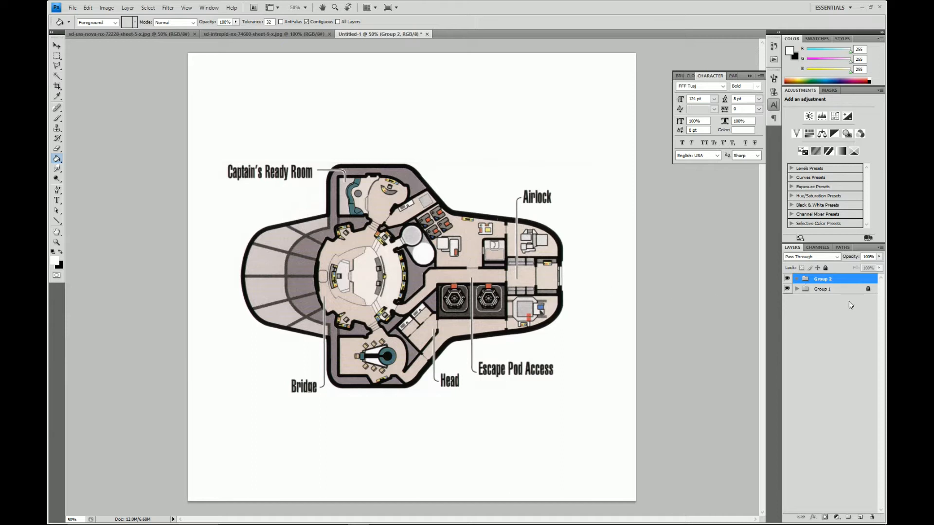
pyautogui.doubleClick(819, 290)
pyautogui.write('Reference')
pyautogui.press('Return')
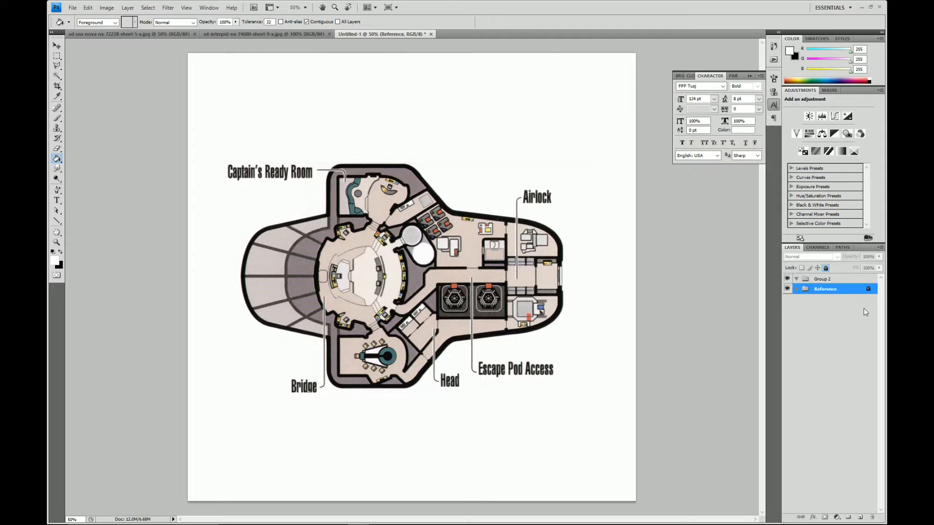
# - Collapse the adjustments area to make room for the layer list and rename the new empty group as Sketch
pyautogui.doubleClick(846, 91)
pyautogui.click(817, 132)
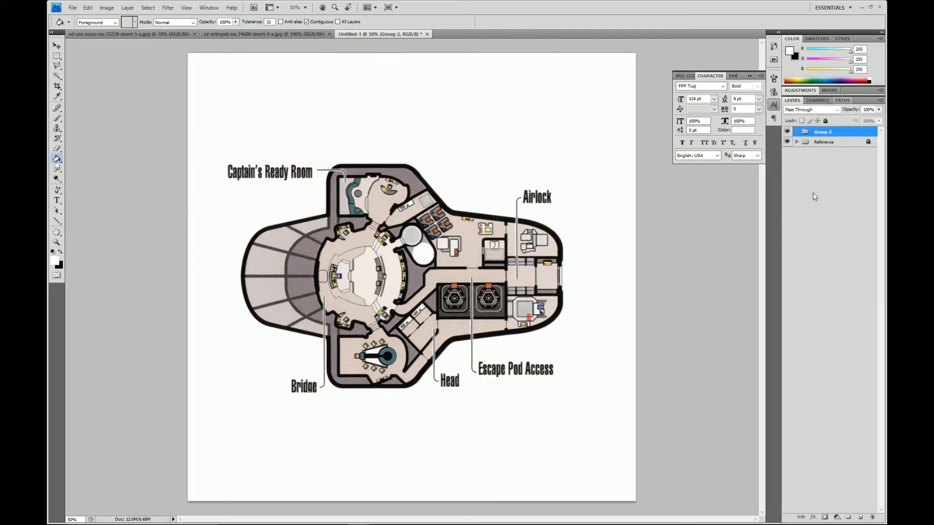
pyautogui.doubleClick(822, 132)
pyautogui.write('Sketch')
pyautogui.press('Return')
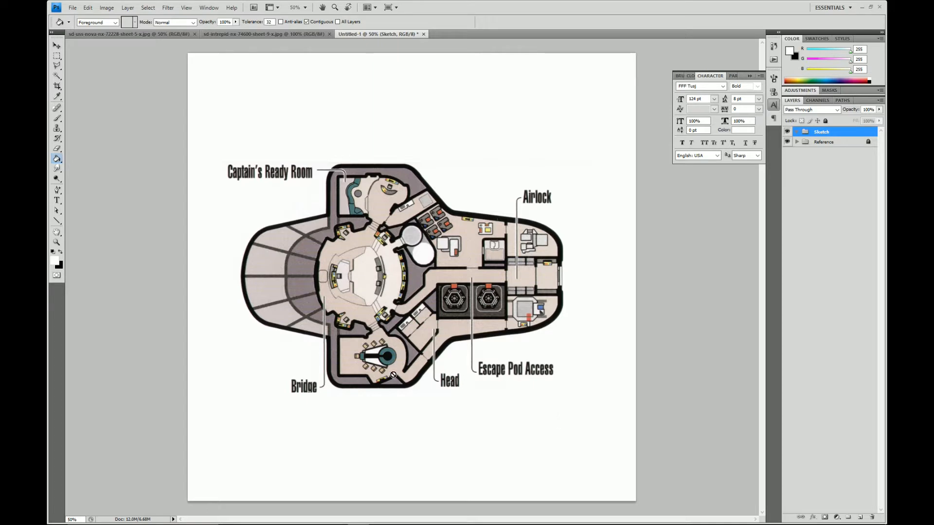
# - Add a new empty layer inside the Sketch group
pyautogui.click(305, 7)
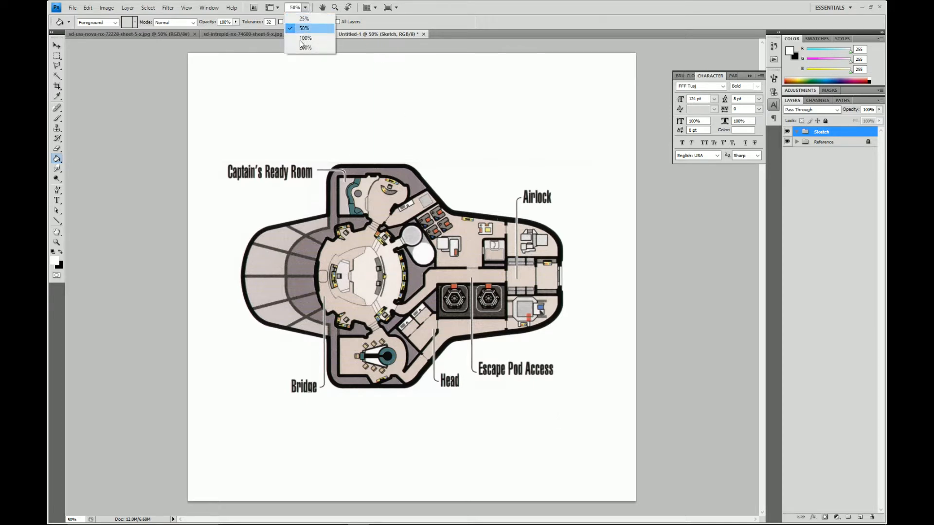
pyautogui.click(303, 47)
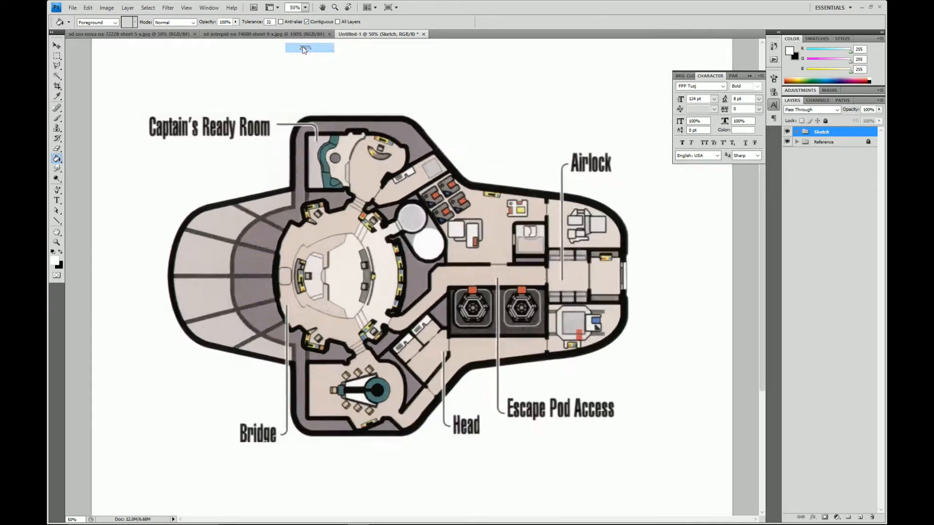
pyautogui.click(305, 7)
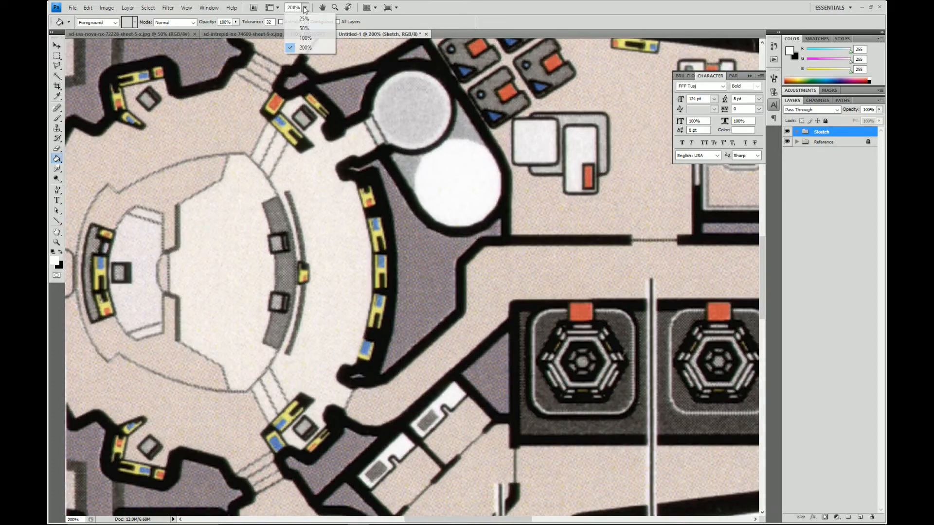
pyautogui.click(302, 40)
pyautogui.moveTo(347, 108); pyautogui.dragTo(351, 154)
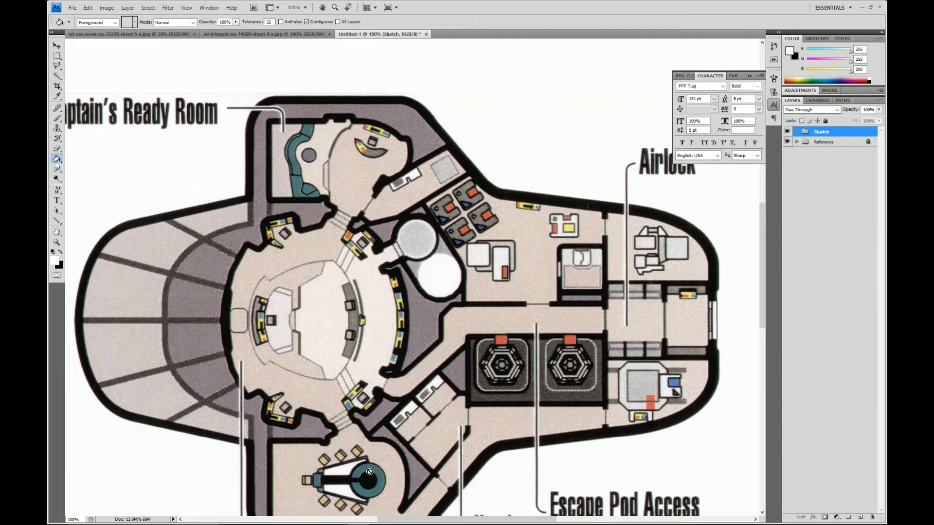
pyautogui.moveTo(369, 475); pyautogui.dragTo(370, 438)
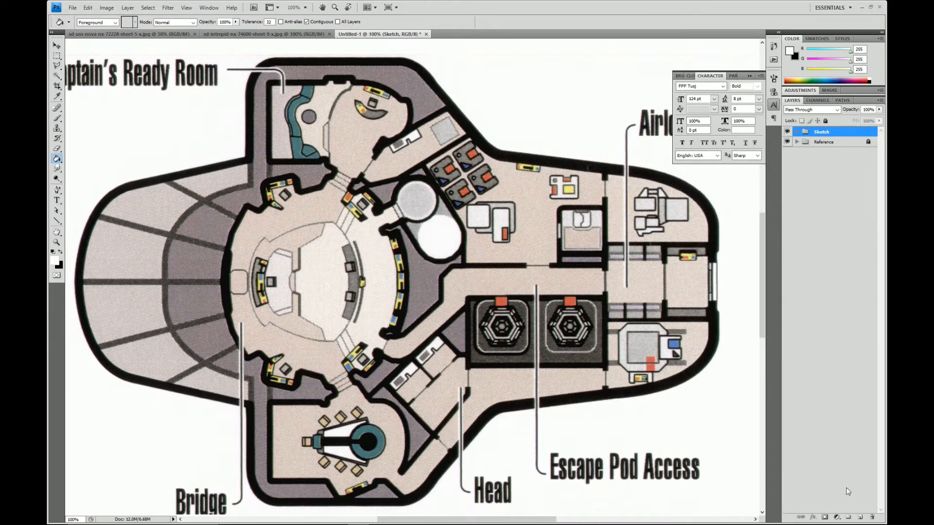
pyautogui.click(860, 517)
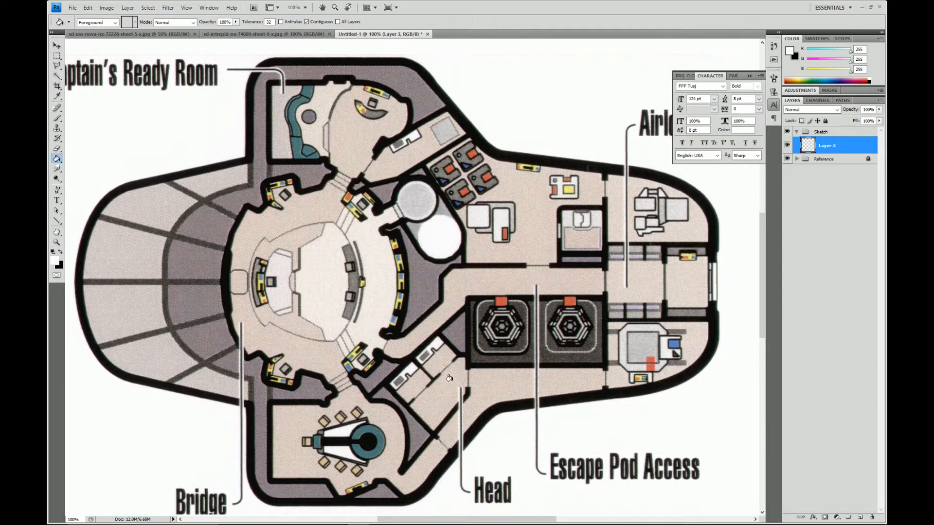
# - Show the rulers and place a horizontal guide along the deck plan's centerline
pyautogui.click(58, 67)
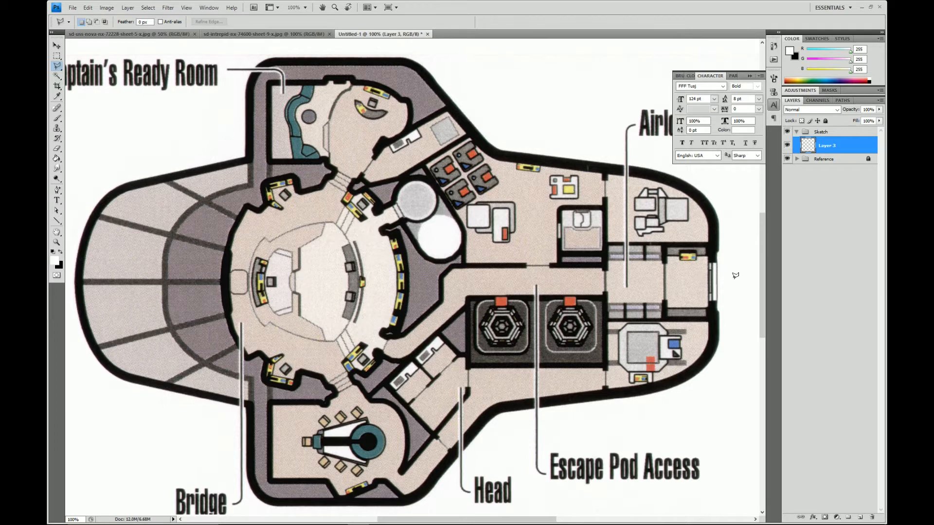
pyautogui.click(186, 9)
pyautogui.click(142, 150)
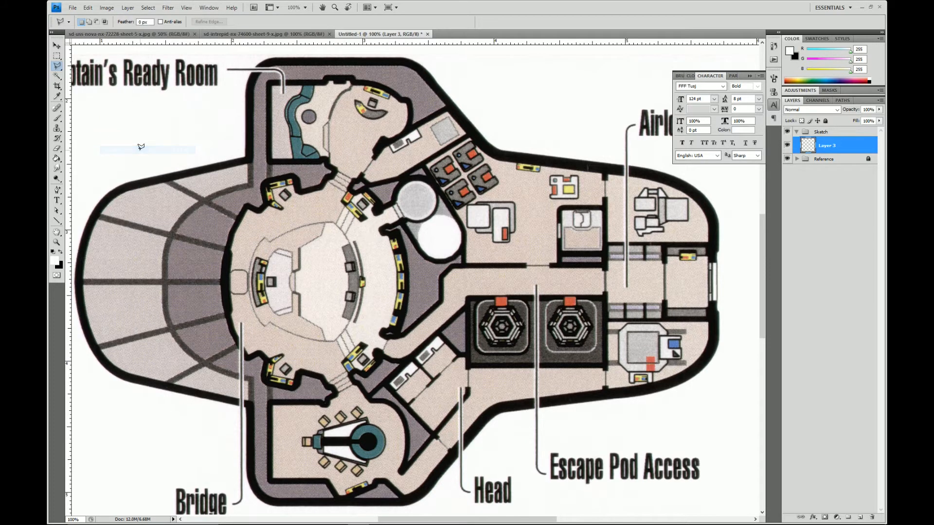
pyautogui.moveTo(160, 45); pyautogui.dragTo(119, 281)
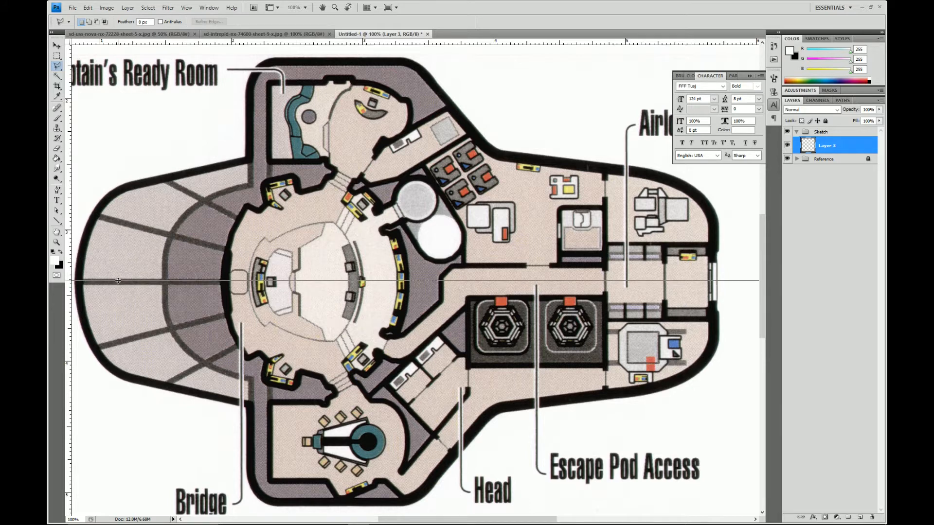
pyautogui.moveTo(118, 280); pyautogui.dragTo(118, 280)
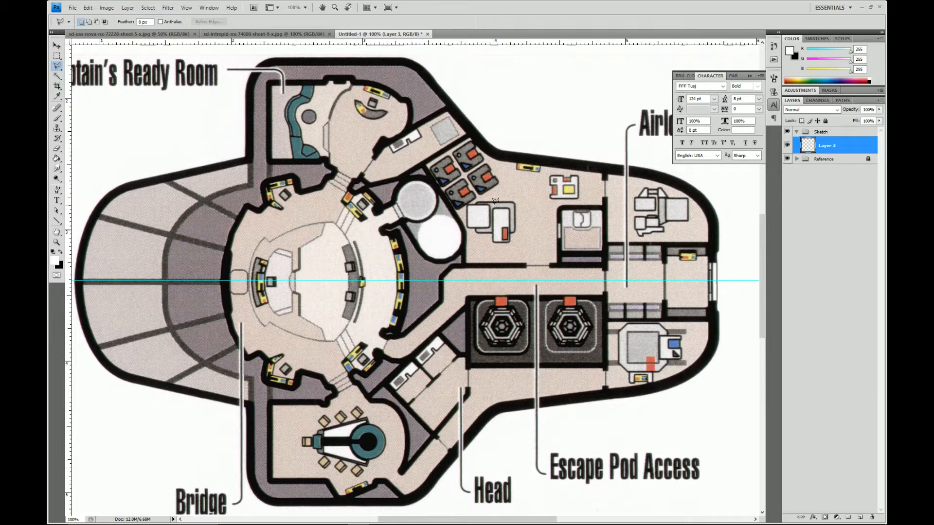
# - Unlock the Reference group, nudge the deck plan into line with the guide, relock the group and reselect the empty Sketch layer
pyautogui.click(797, 159)
pyautogui.click(825, 159)
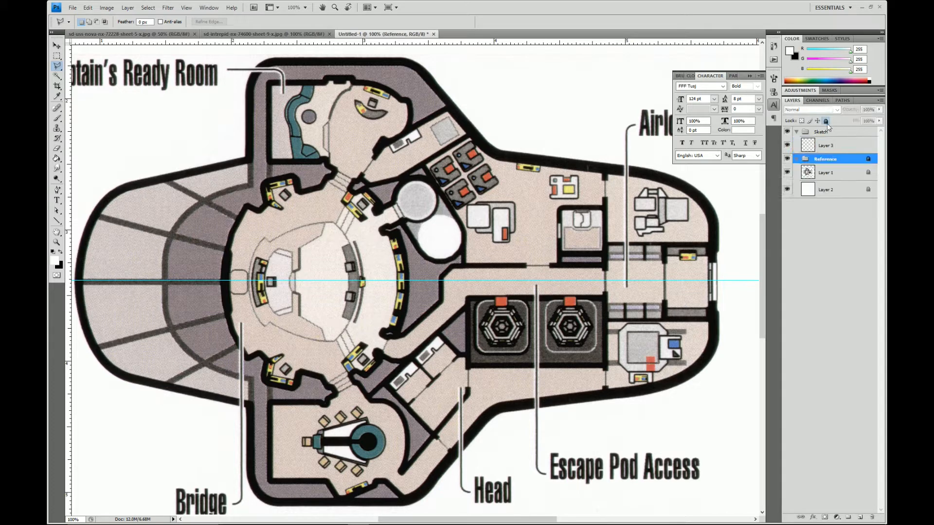
pyautogui.click(836, 174)
pyautogui.press('v')
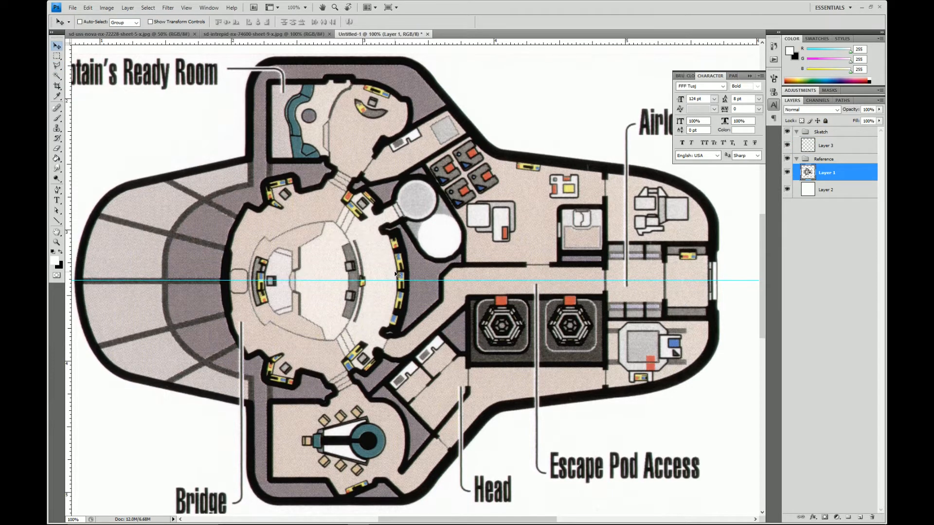
pyautogui.click(796, 159)
pyautogui.click(828, 161)
pyautogui.click(826, 121)
pyautogui.click(827, 146)
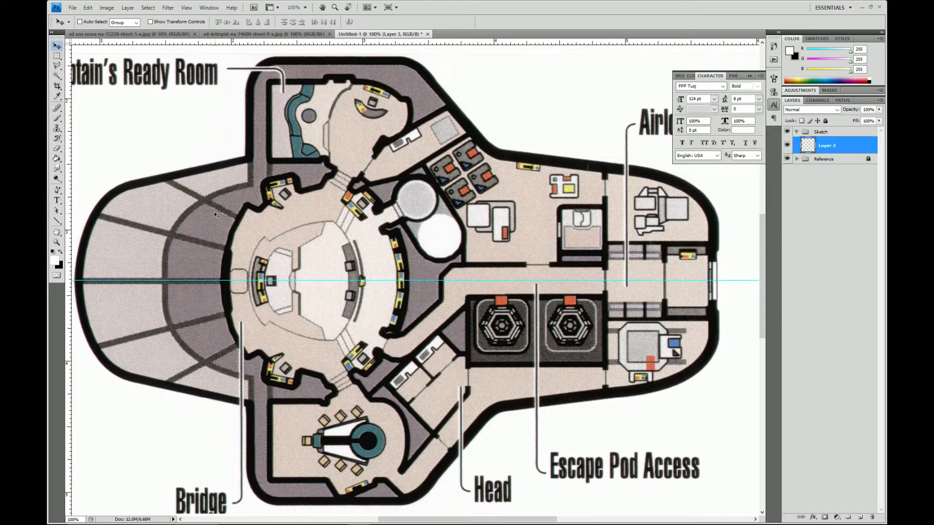
# - Start a Polygonal Lasso outline inside the bridge and trace the outer hull wall around the Captain's Ready Room
pyautogui.click(57, 66)
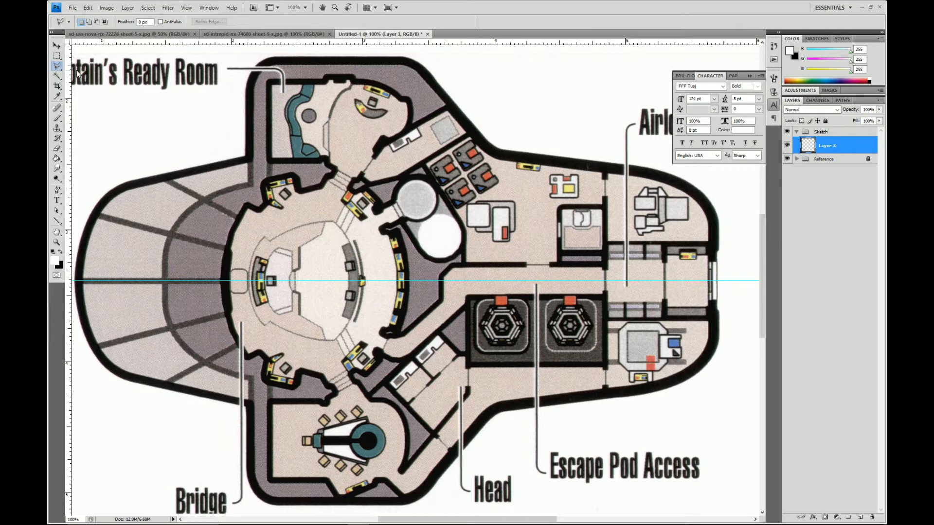
pyautogui.click(58, 67)
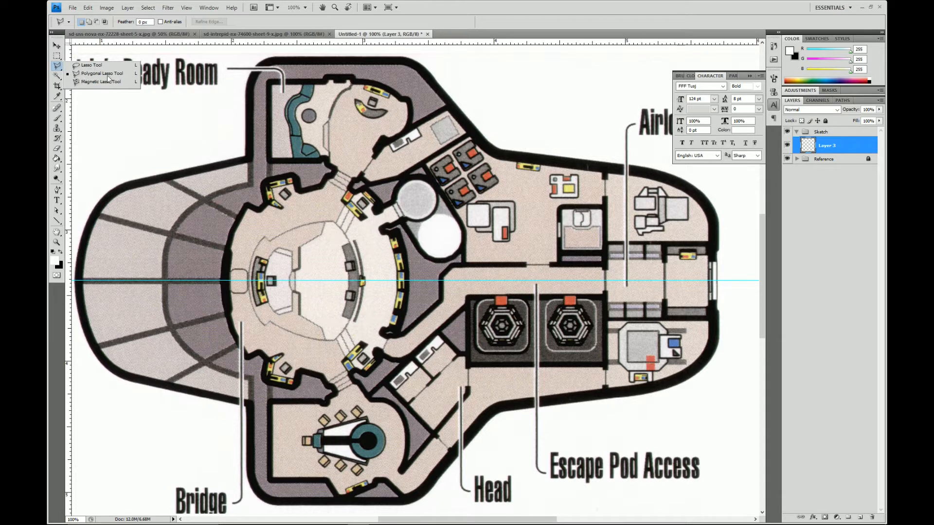
pyautogui.click(463, 7)
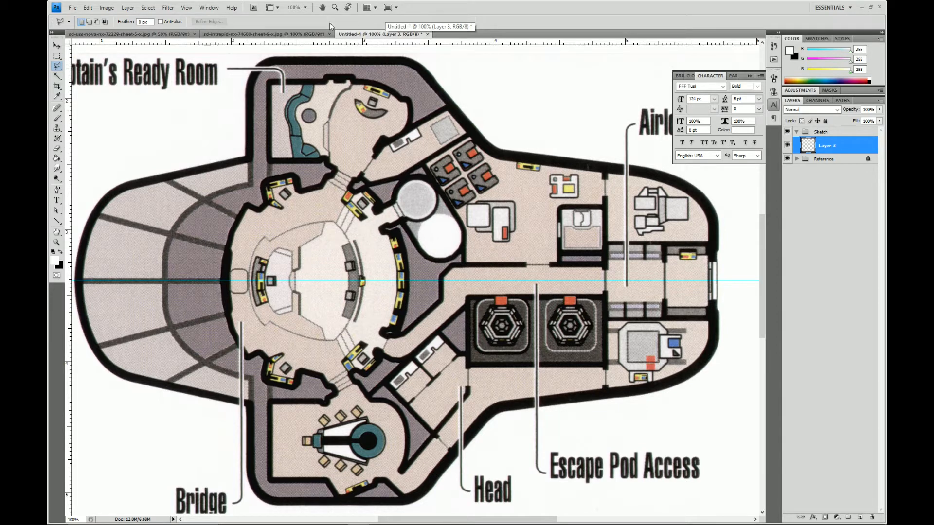
pyautogui.click(305, 7)
pyautogui.click(301, 46)
pyautogui.moveTo(235, 76); pyautogui.dragTo(402, 379)
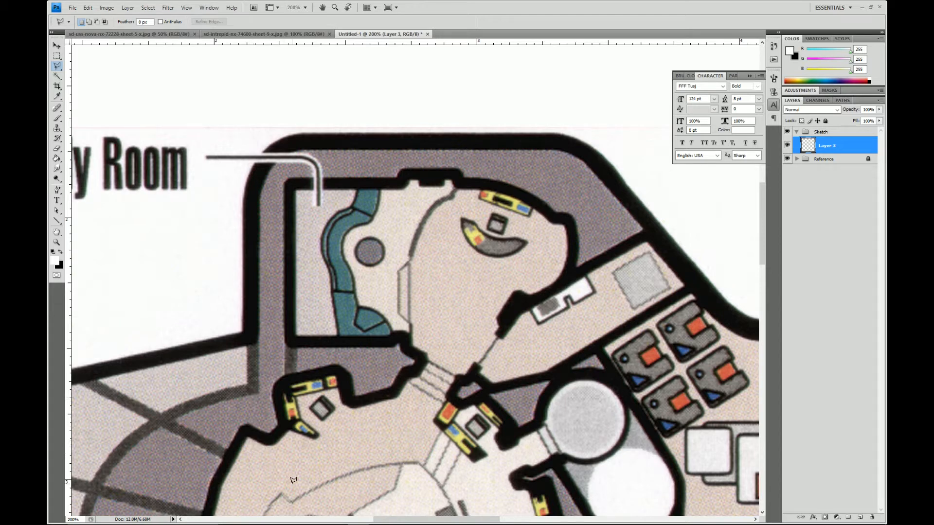
pyautogui.rightClick(301, 445)
pyautogui.click(307, 478)
pyautogui.moveTo(325, 465)
pyautogui.mouseDown()
pyautogui.moveTo(327, 323)
pyautogui.moveTo(324, 427)
pyautogui.moveTo(325, 388)
pyautogui.mouseUp()
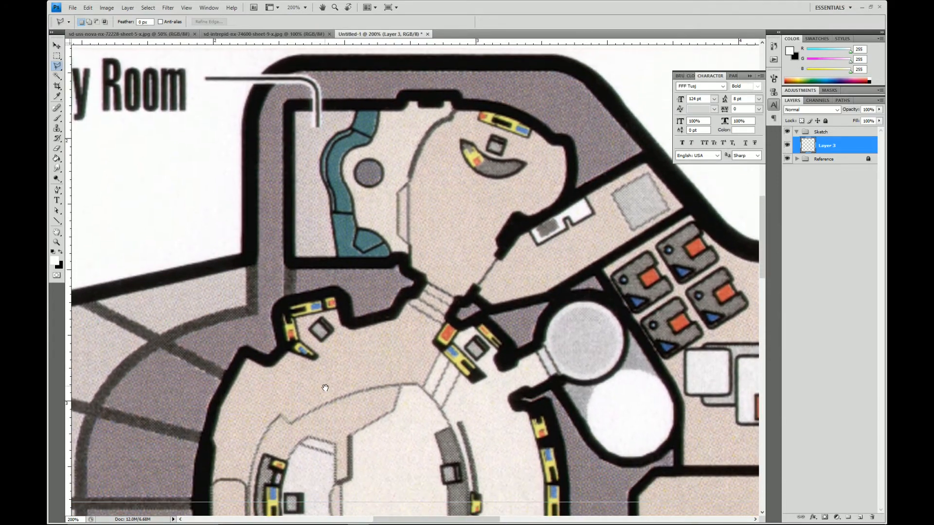
pyautogui.click(249, 454)
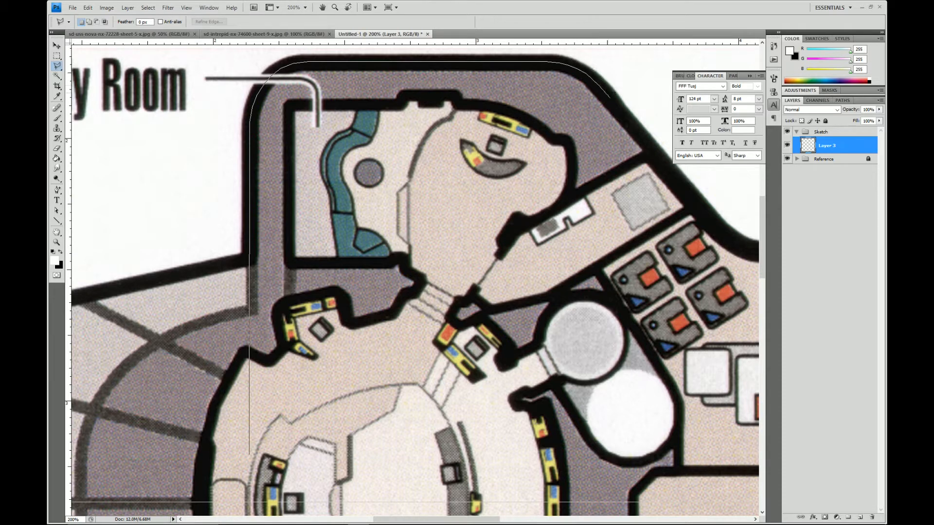
# - Continue the lasso outline down the diagonal hull wall and around the curved end past the airlock, closing the selection
pyautogui.moveTo(623, 108)
pyautogui.mouseDown()
pyautogui.moveTo(664, 148)
pyautogui.moveTo(677, 179)
pyautogui.mouseUp()
pyautogui.moveTo(699, 207); pyautogui.dragTo(713, 223)
pyautogui.moveTo(722, 230); pyautogui.dragTo(332, 179)
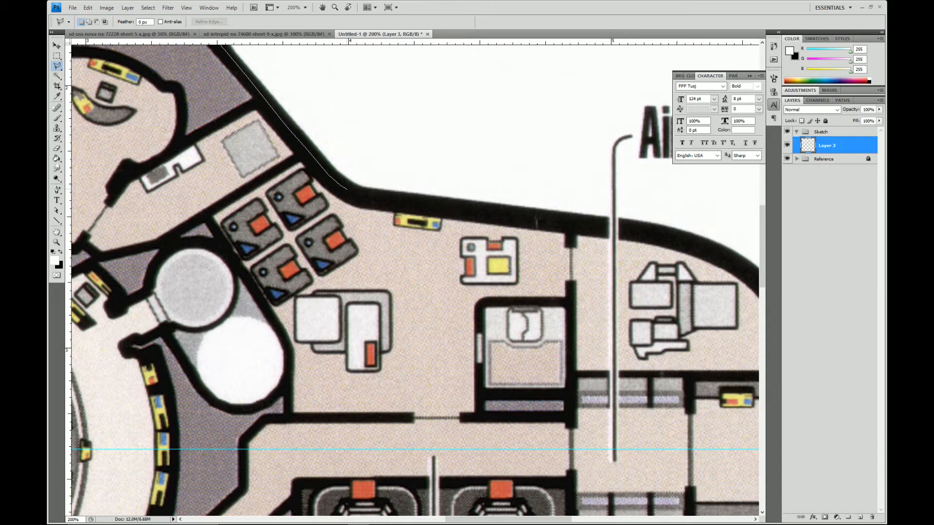
pyautogui.click(353, 194)
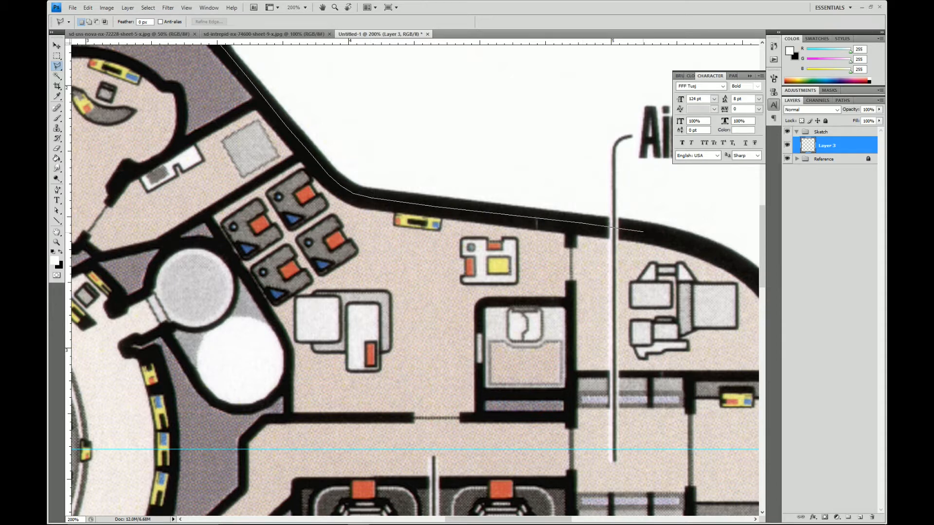
pyautogui.moveTo(661, 239); pyautogui.dragTo(336, 163)
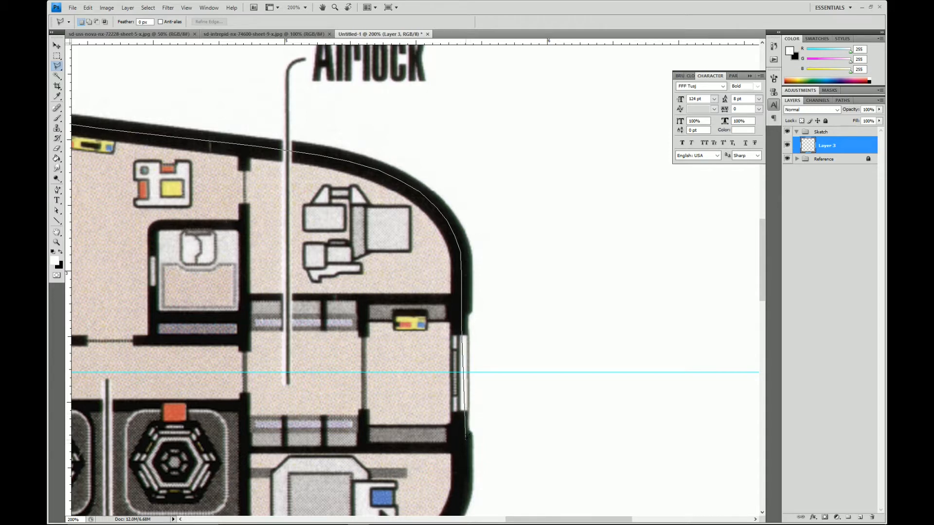
pyautogui.doubleClick(73, 392)
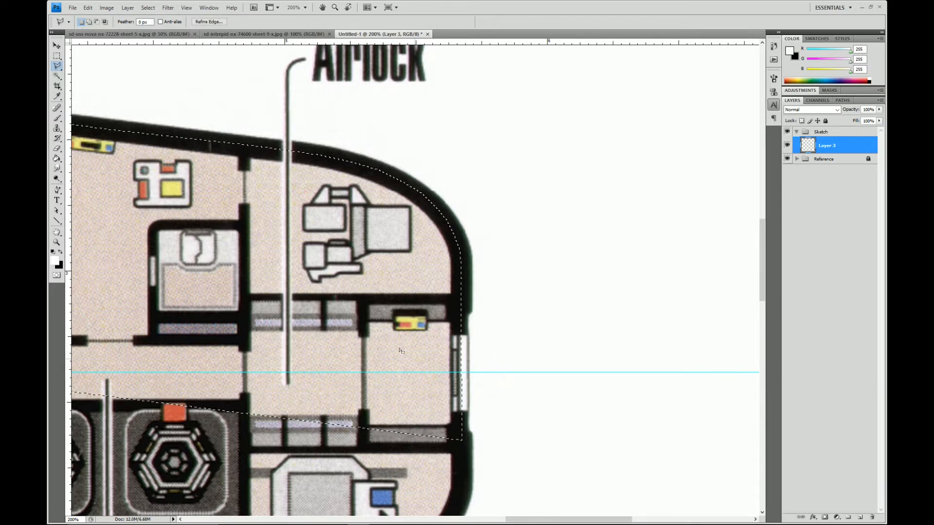
# - View the whole hull selection at 100% and make black the foreground color
pyautogui.click(305, 7)
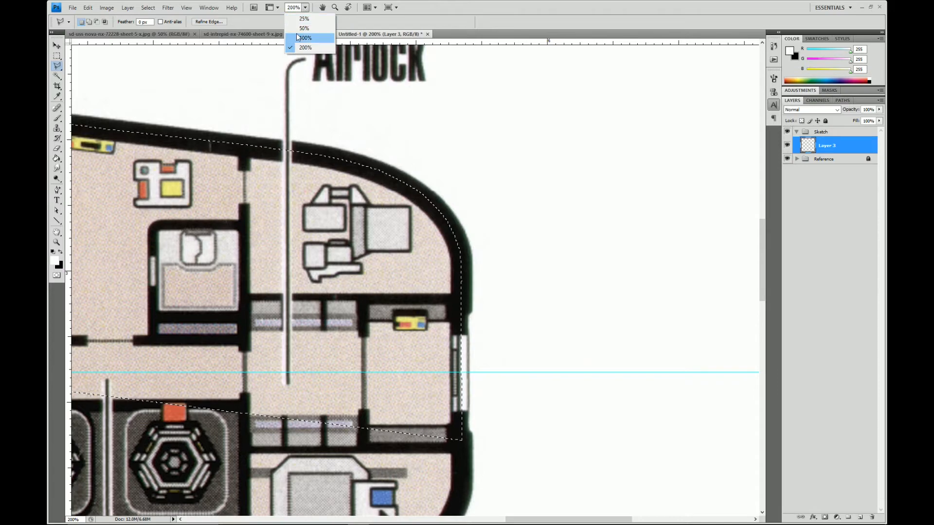
pyautogui.click(305, 37)
pyautogui.moveTo(210, 224); pyautogui.dragTo(452, 237)
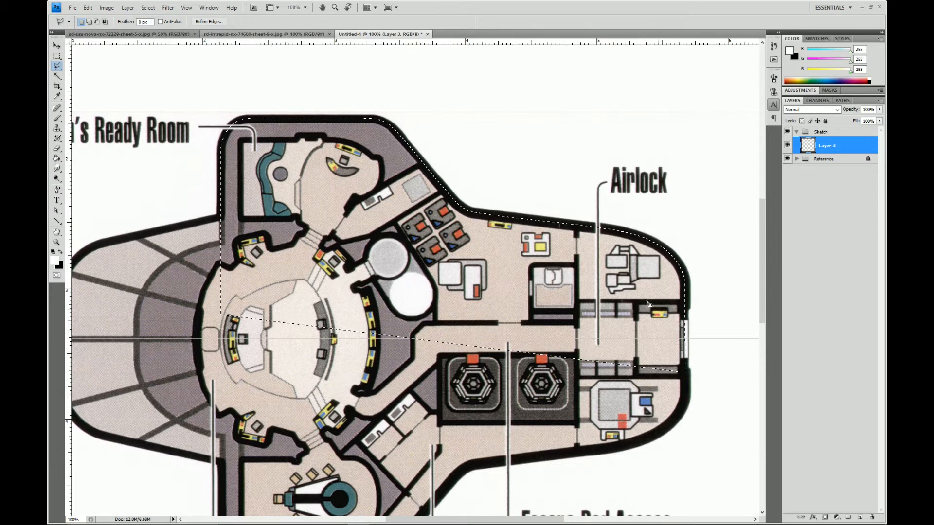
pyautogui.click(60, 252)
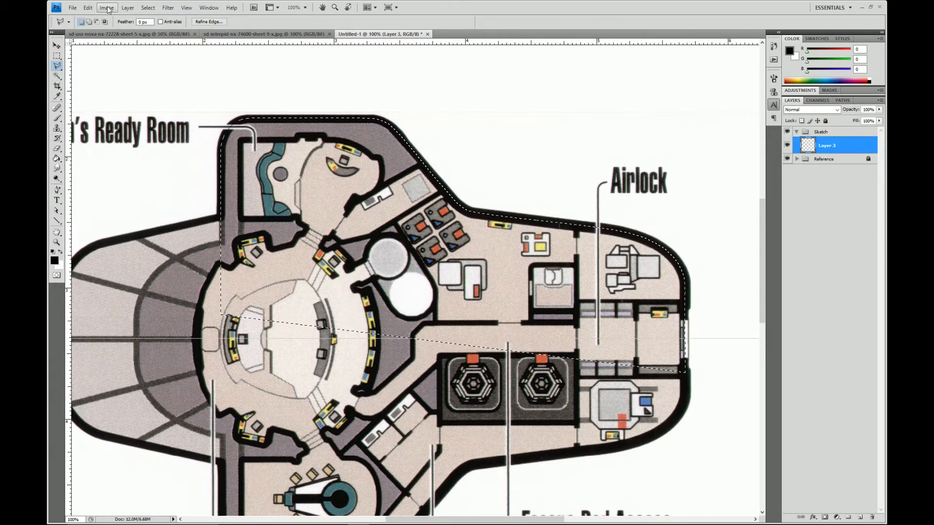
# - Try centered black strokes of 15 px and 18 px along the hull selection, undoing each one
pyautogui.click(88, 8)
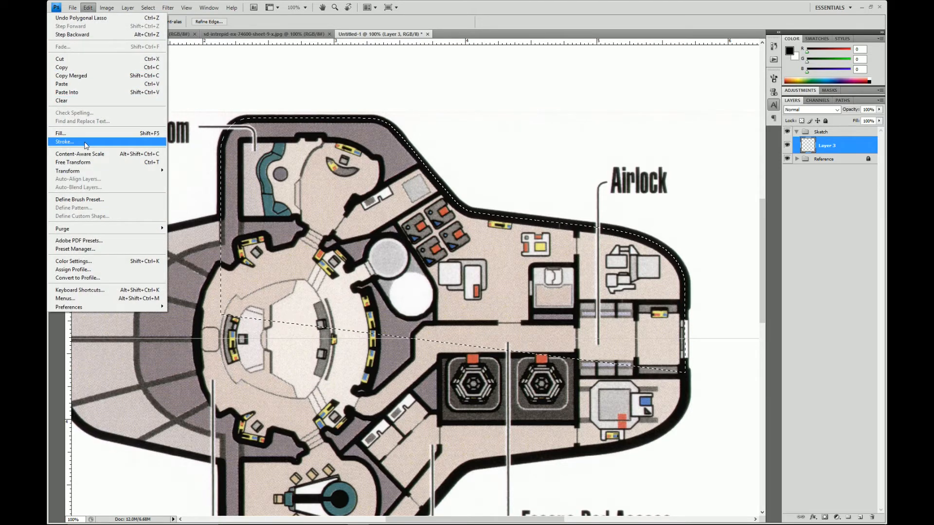
pyautogui.click(85, 143)
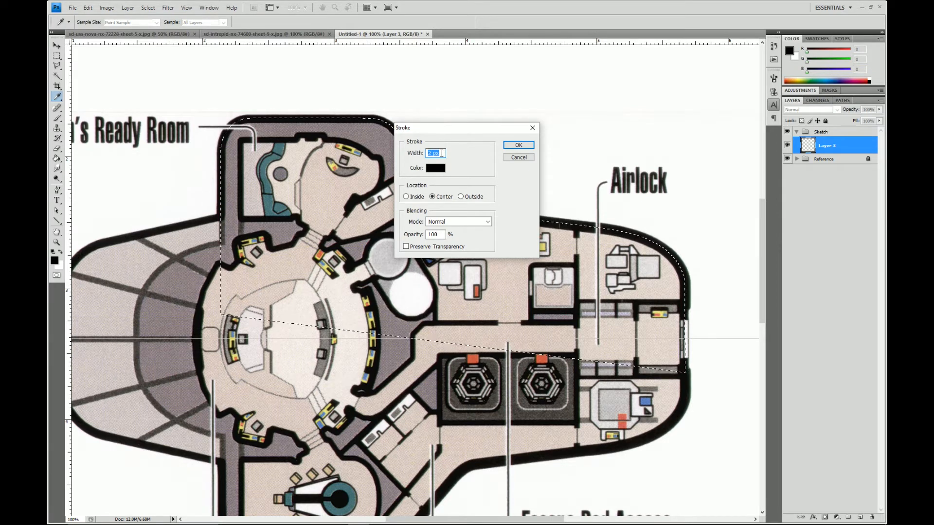
pyautogui.moveTo(442, 154); pyautogui.dragTo(392, 148)
pyautogui.write('15')
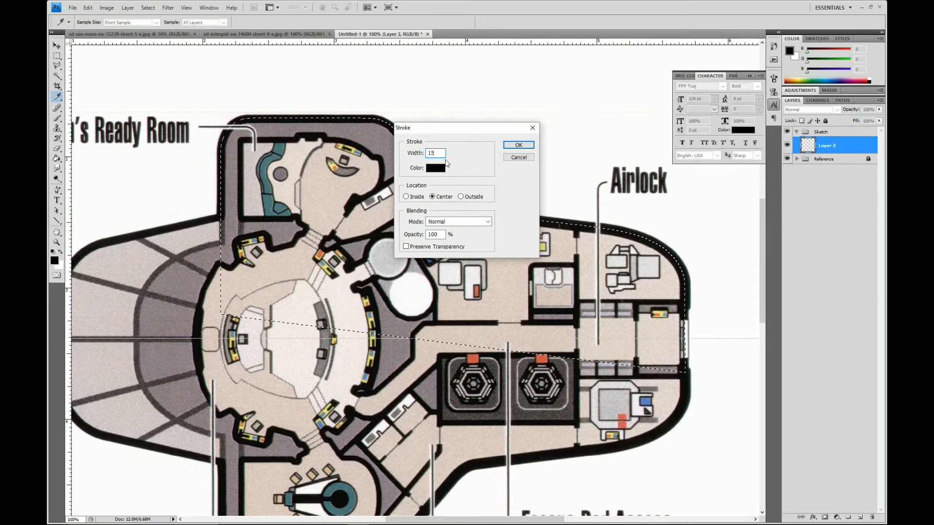
pyautogui.click(516, 146)
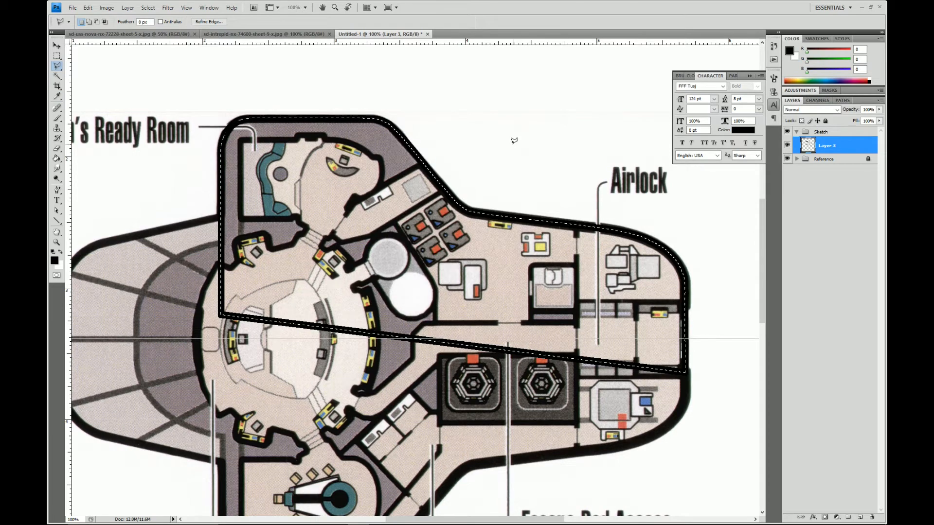
pyautogui.hotkey('ctrl', 'z')
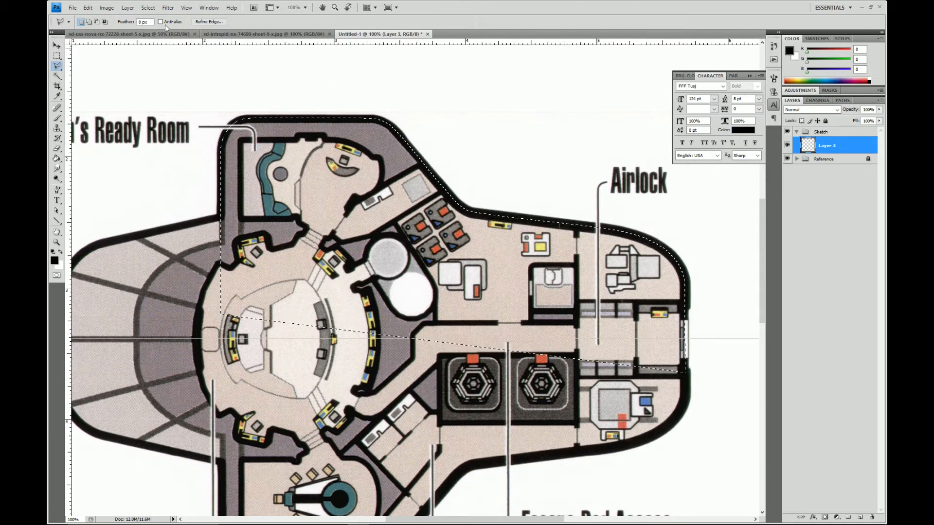
pyautogui.click(88, 7)
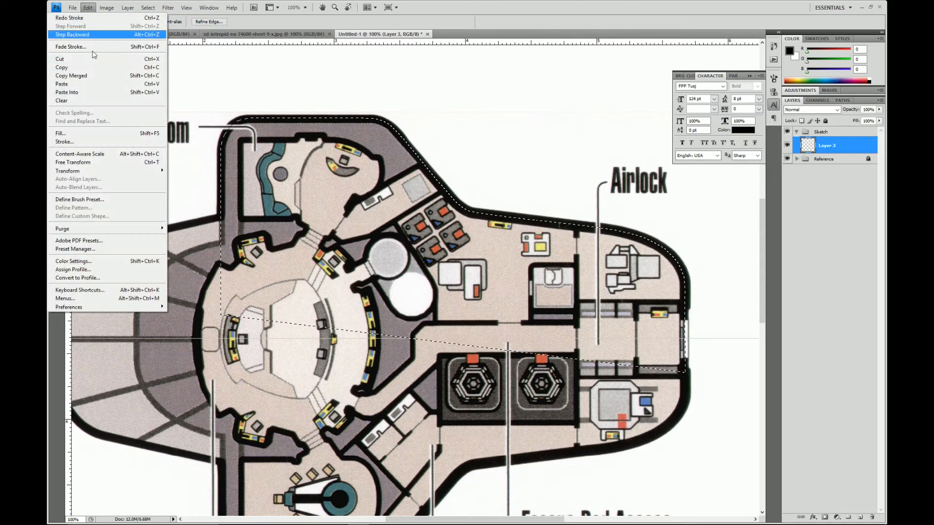
pyautogui.click(108, 142)
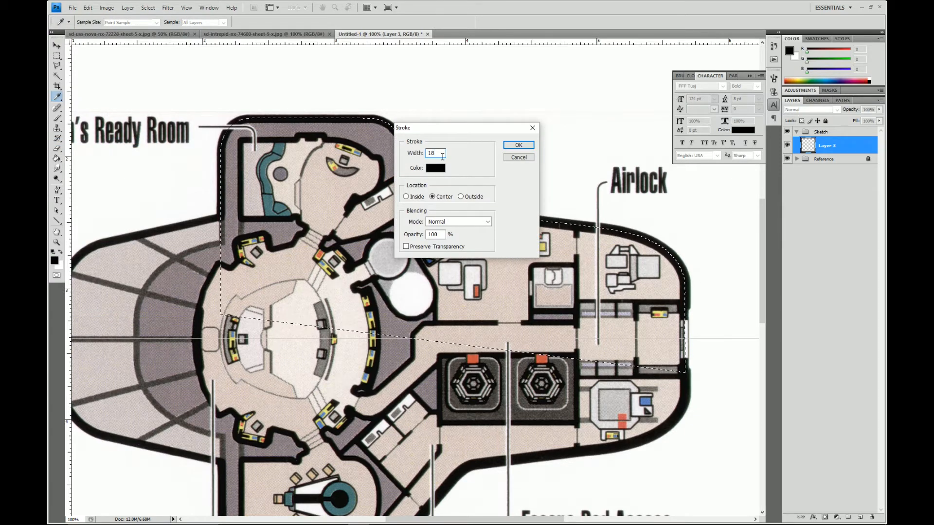
pyautogui.click(516, 144)
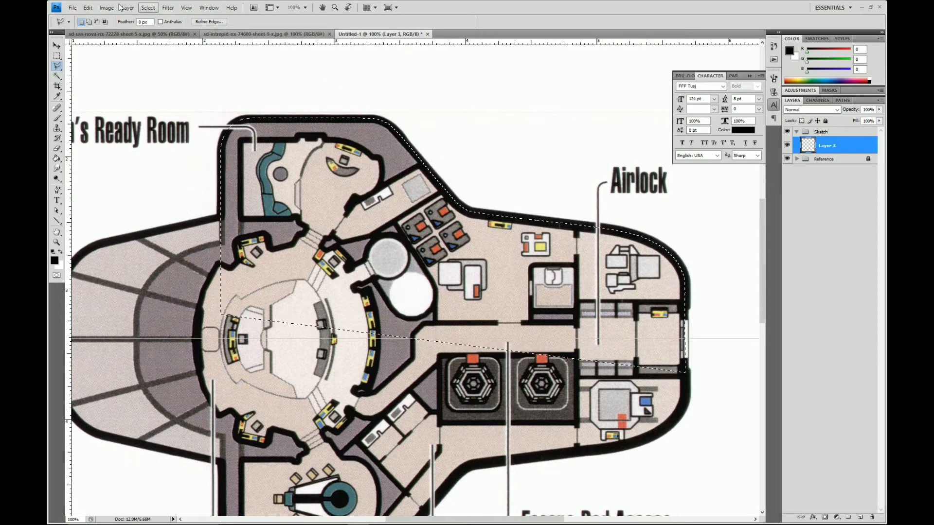
# - Stroke the hull selection with a 20 px centered black line and deselect it
pyautogui.click(88, 8)
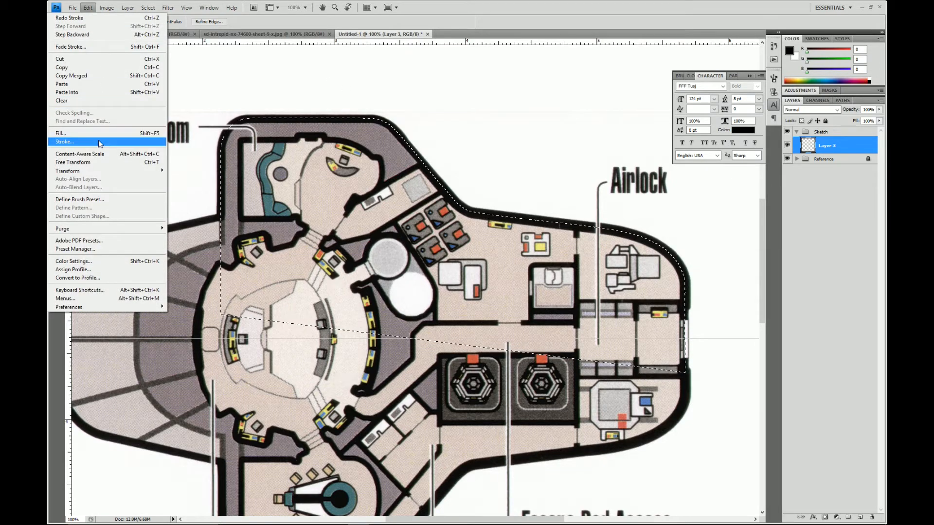
pyautogui.click(66, 141)
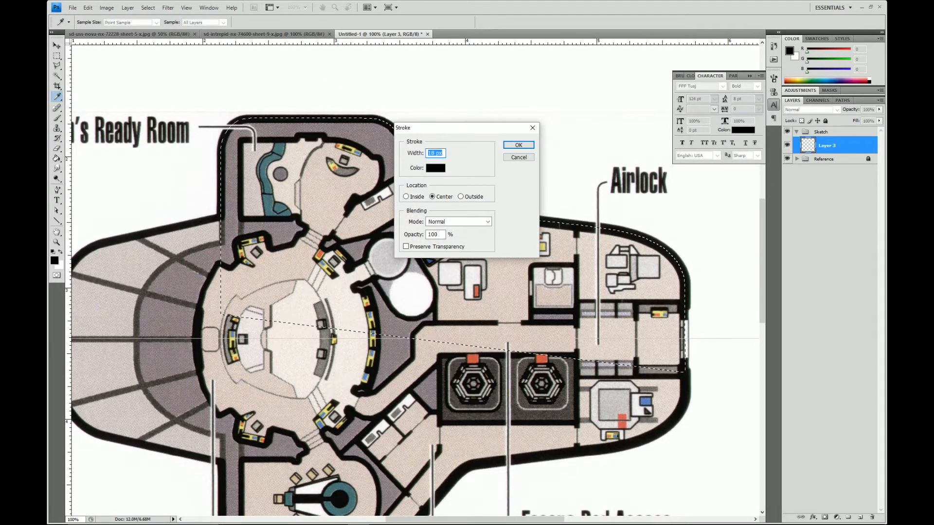
pyautogui.write('20')
pyautogui.press('Return')
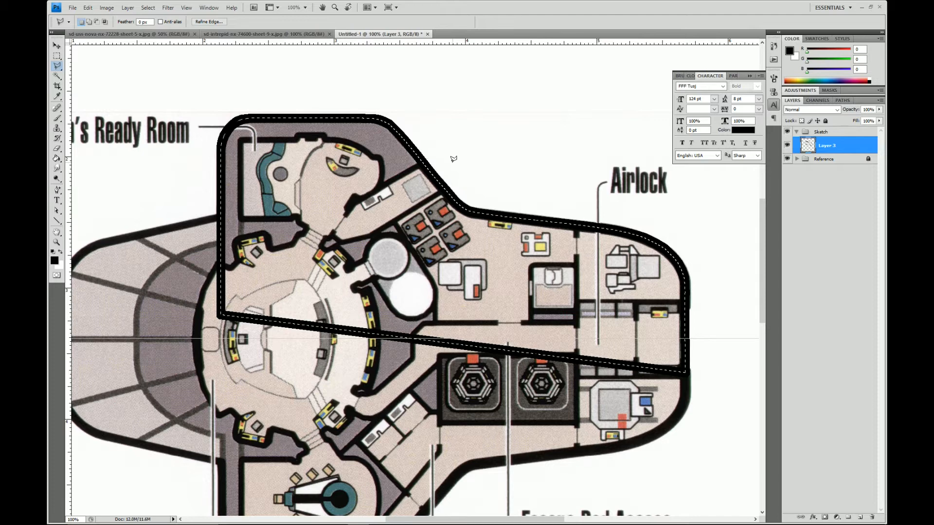
pyautogui.hotkey('ctrl', 'd')
# - Add a new layer above the hull outline in the Sketch group for the curved section ahead of the bridge
pyautogui.moveTo(333, 439); pyautogui.dragTo(343, 385)
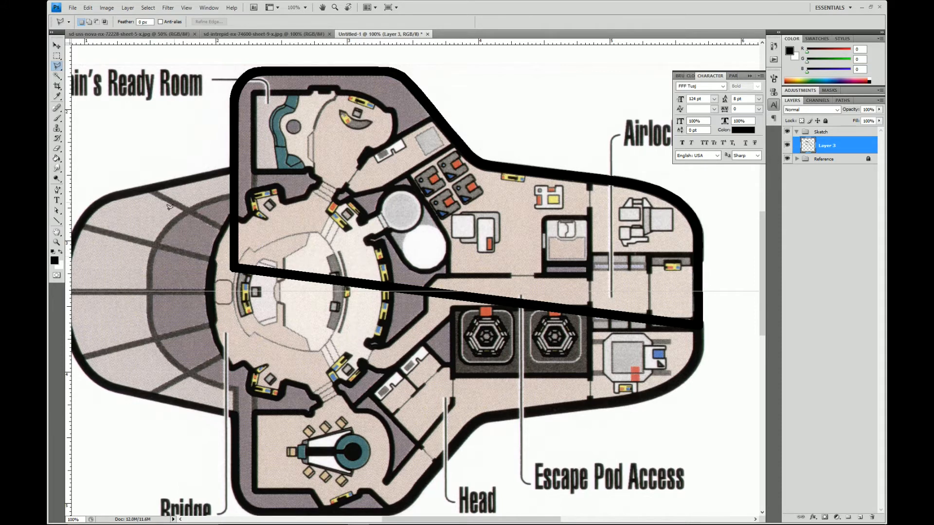
pyautogui.moveTo(148, 270)
pyautogui.mouseDown()
pyautogui.moveTo(264, 321)
pyautogui.moveTo(290, 316)
pyautogui.moveTo(310, 299)
pyautogui.mouseUp()
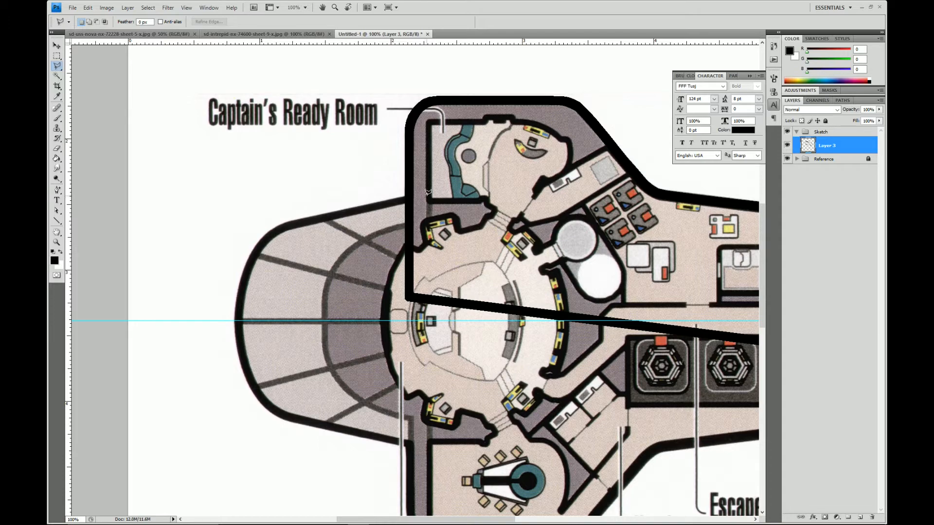
pyautogui.click(305, 8)
pyautogui.click(305, 48)
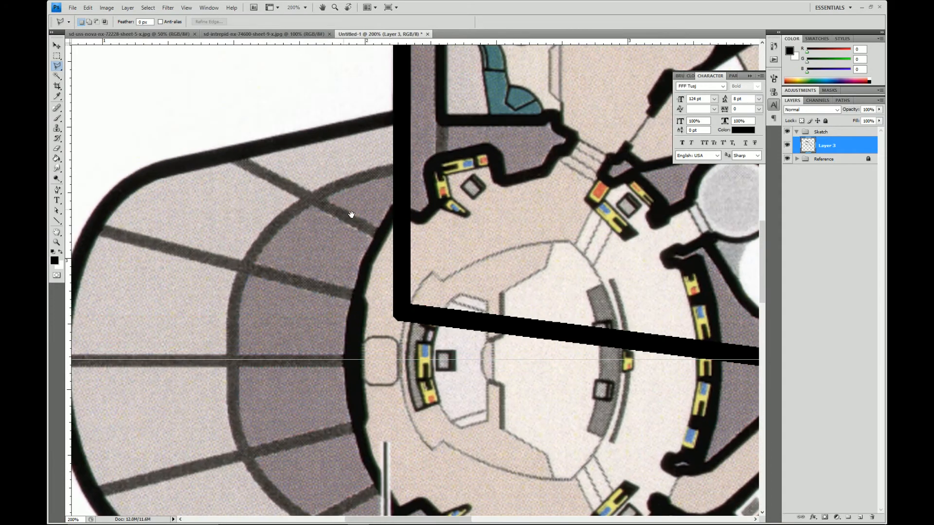
pyautogui.moveTo(343, 209); pyautogui.dragTo(404, 219)
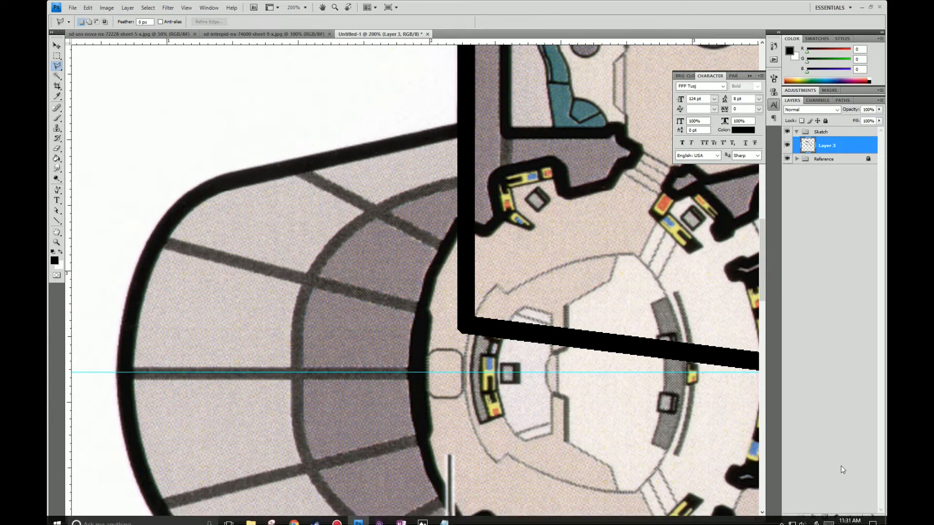
pyautogui.click(859, 518)
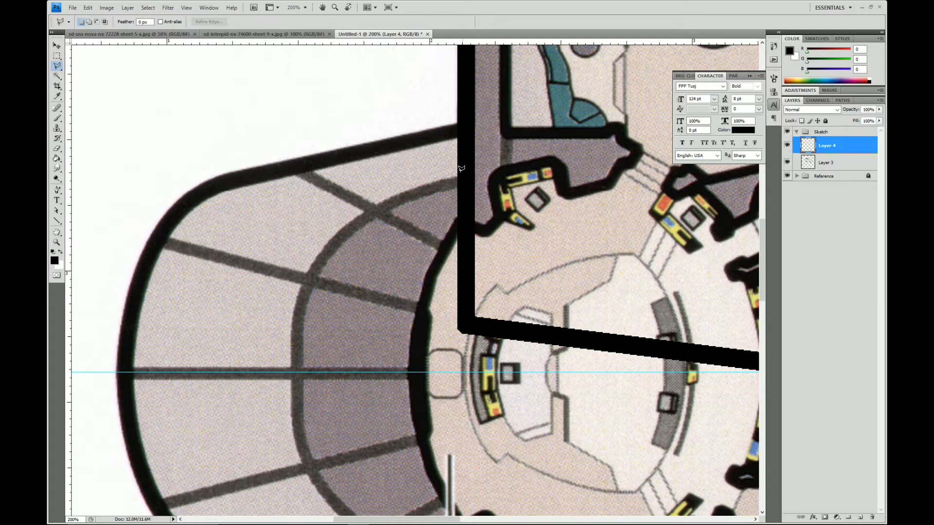
# - Trace the upper and curved outer wall ahead of the bridge past the guide with the Polygonal Lasso, closing the selection through the bridge
pyautogui.click(504, 121)
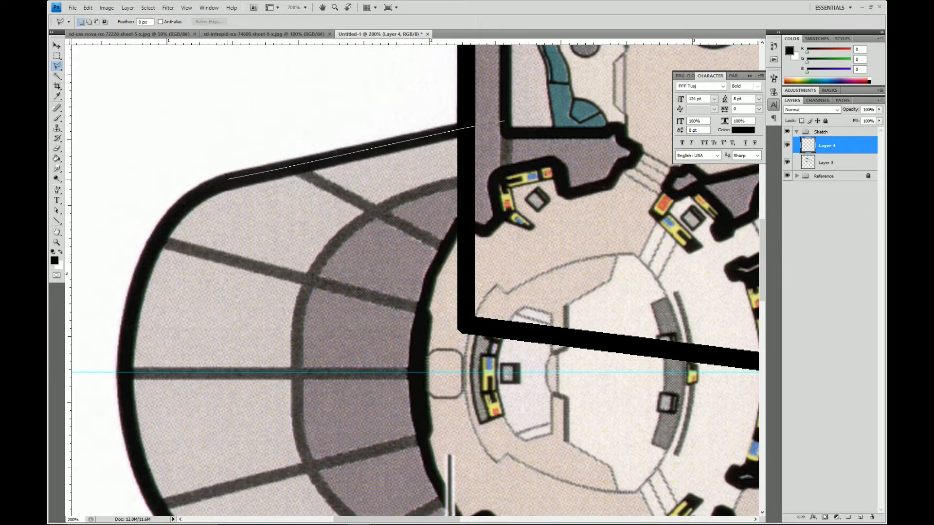
pyautogui.click(226, 181)
pyautogui.click(176, 213)
pyautogui.click(143, 268)
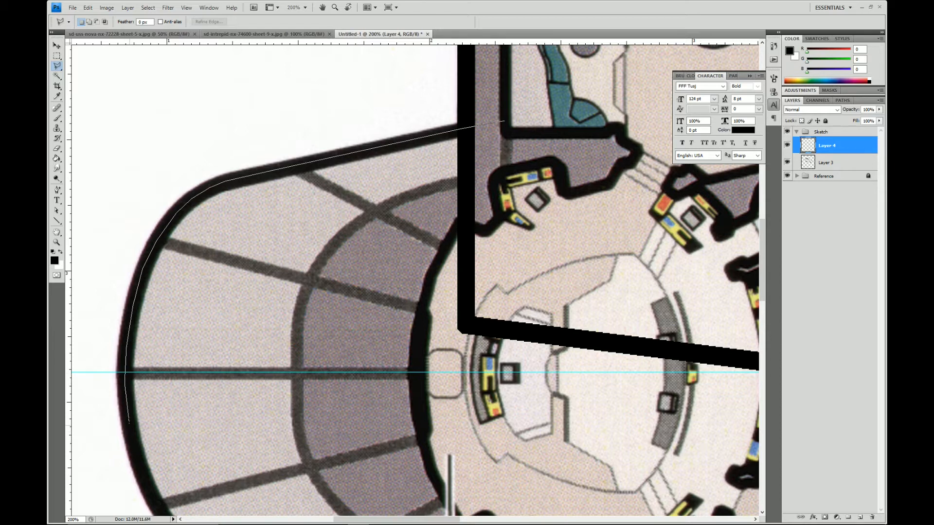
pyautogui.moveTo(130, 425)
pyautogui.mouseDown()
pyautogui.moveTo(137, 455)
pyautogui.moveTo(242, 471)
pyautogui.moveTo(581, 435)
pyautogui.moveTo(589, 365)
pyautogui.moveTo(577, 178)
pyautogui.moveTo(532, 117)
pyautogui.moveTo(504, 121)
pyautogui.mouseUp()
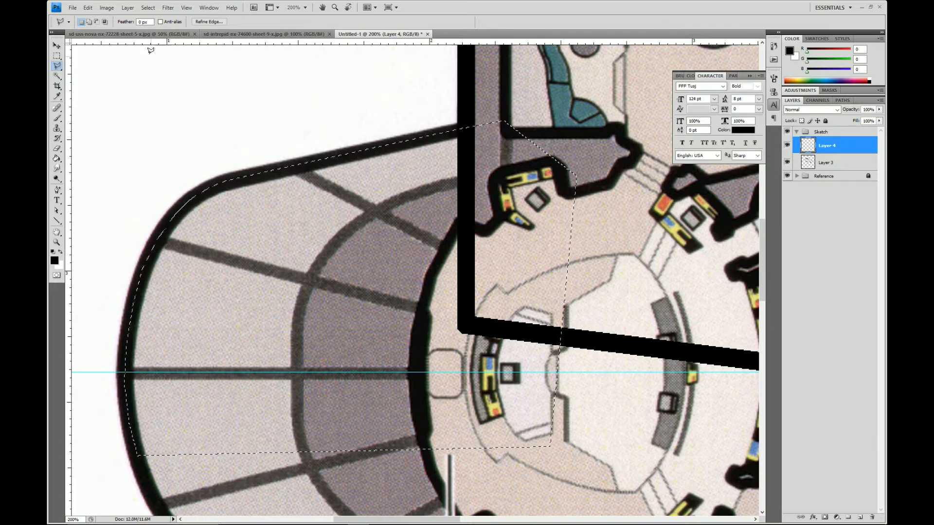
# - Try a 15 px black stroke on the curved front section's selection and undo it
pyautogui.click(88, 7)
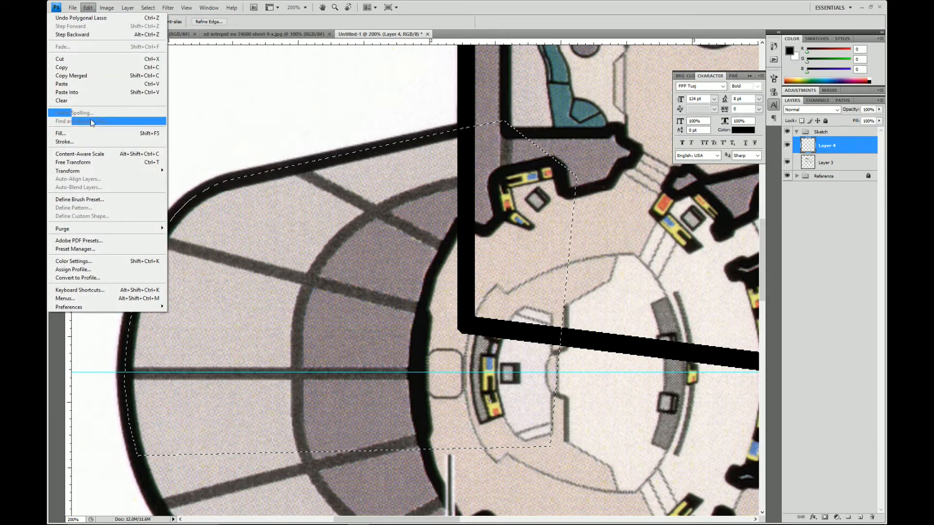
pyautogui.click(73, 142)
pyautogui.write('15')
pyautogui.click(519, 145)
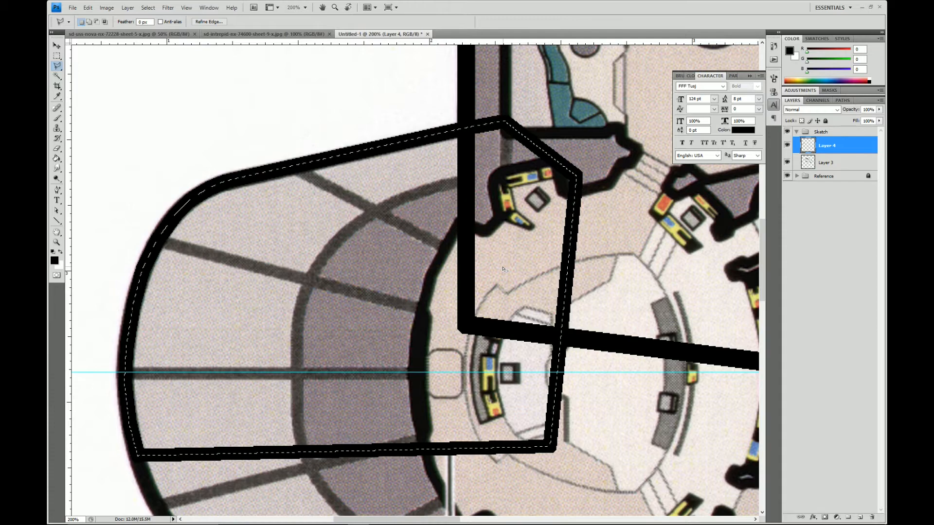
pyautogui.hotkey('ctrl', 'z')
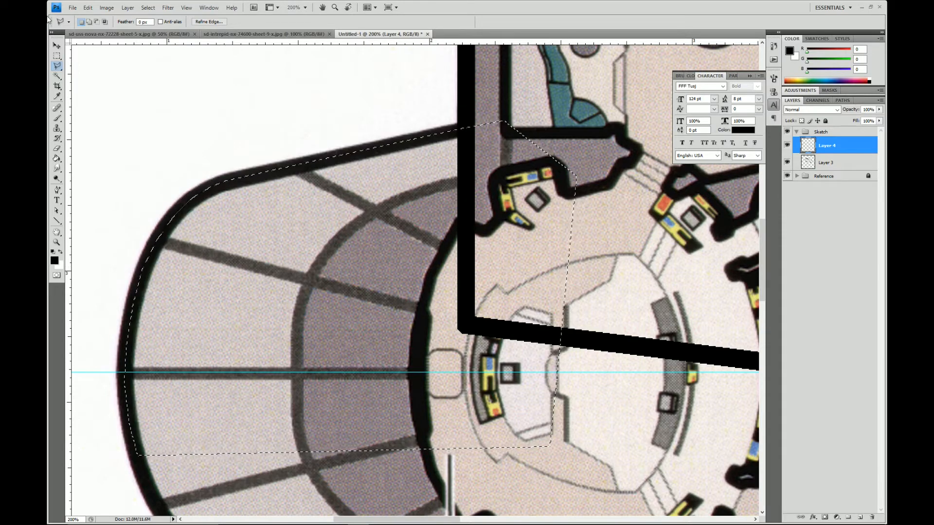
# - Stroke the curved front section's selection with a 16 px centered black line and deselect it
pyautogui.click(87, 7)
pyautogui.click(100, 141)
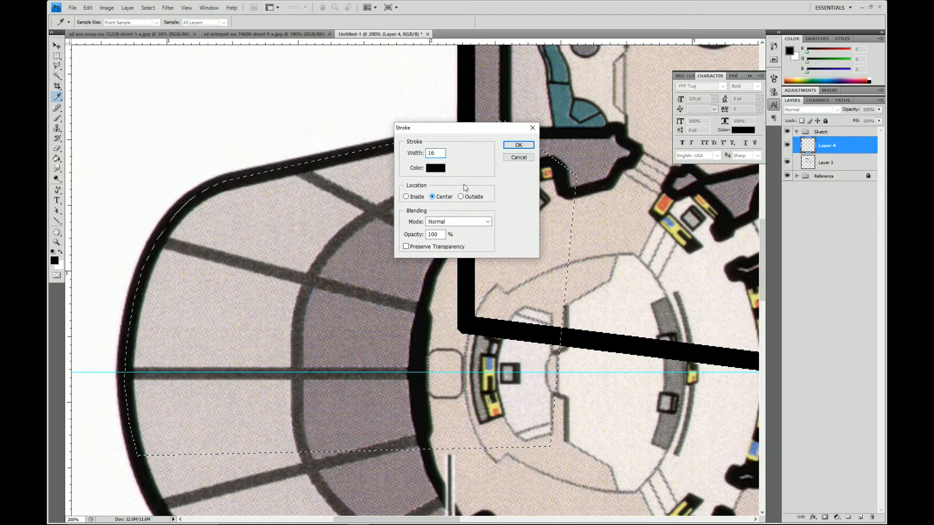
pyautogui.click(517, 145)
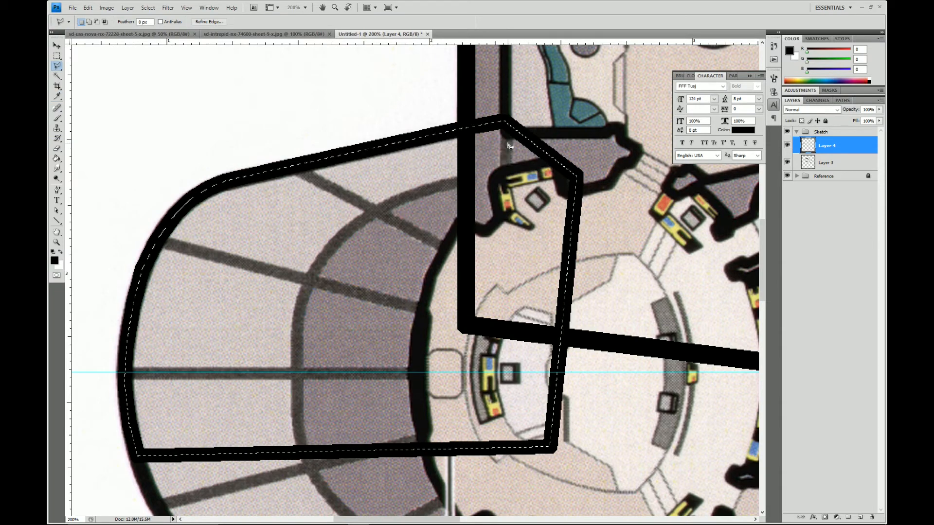
pyautogui.hotkey('ctrl', 'd')
# - Hide the Reference group and show both sketched outlines together at 100%
pyautogui.click(786, 176)
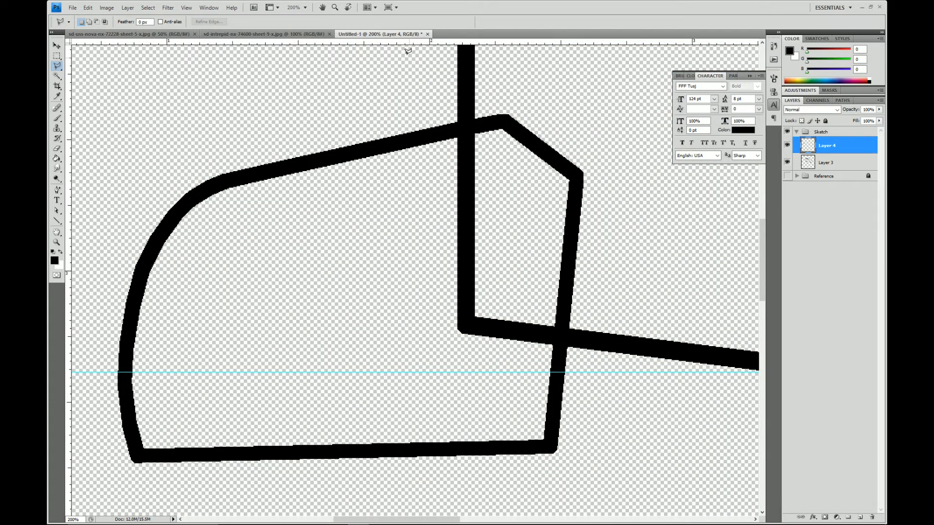
pyautogui.click(305, 7)
pyautogui.click(295, 41)
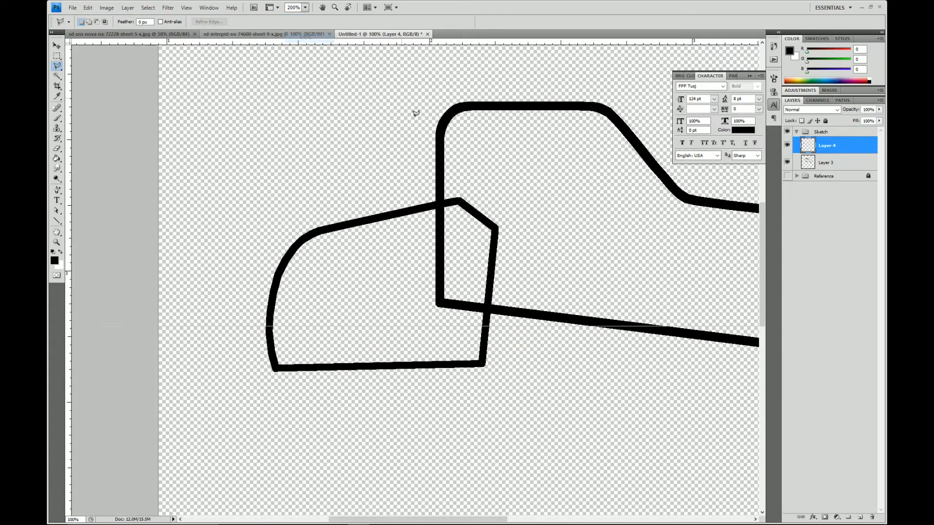
pyautogui.moveTo(505, 202)
pyautogui.mouseDown()
pyautogui.moveTo(405, 210)
pyautogui.moveTo(408, 223)
pyautogui.moveTo(425, 215)
pyautogui.mouseUp()
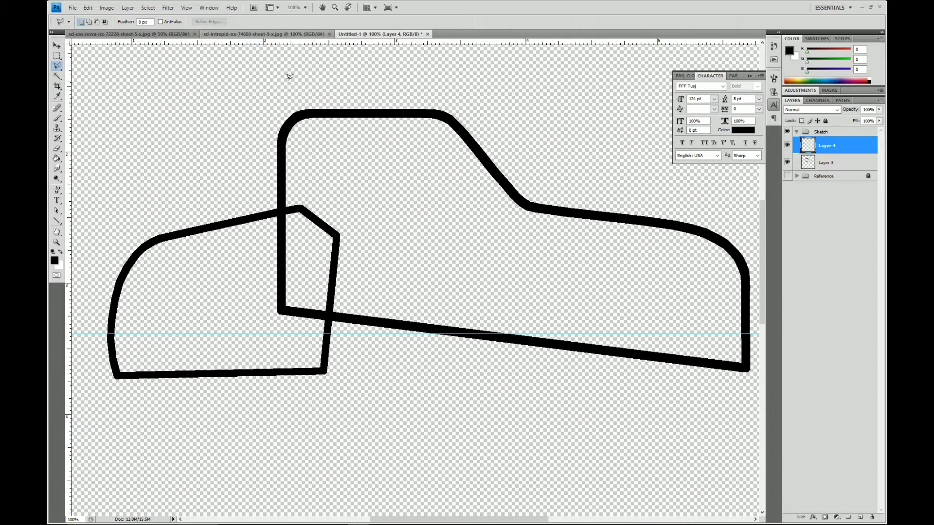
# - Delete the front outline's excess lines inside the main hull and below the guide on Layer 4, using rectangular selections, and deselect
pyautogui.click(57, 56)
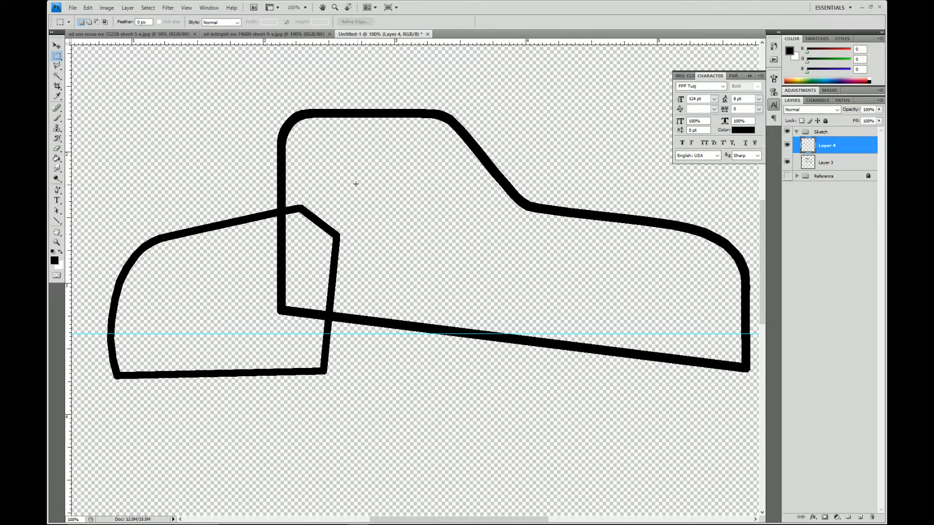
pyautogui.moveTo(302, 271); pyautogui.dragTo(286, 284)
pyautogui.press('Delete')
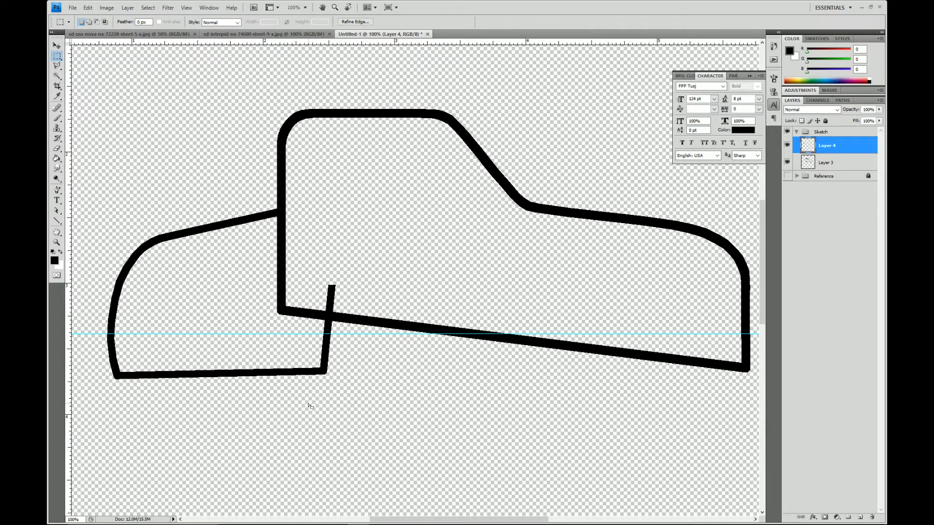
pyautogui.press('Delete')
pyautogui.moveTo(94, 409); pyautogui.dragTo(387, 335)
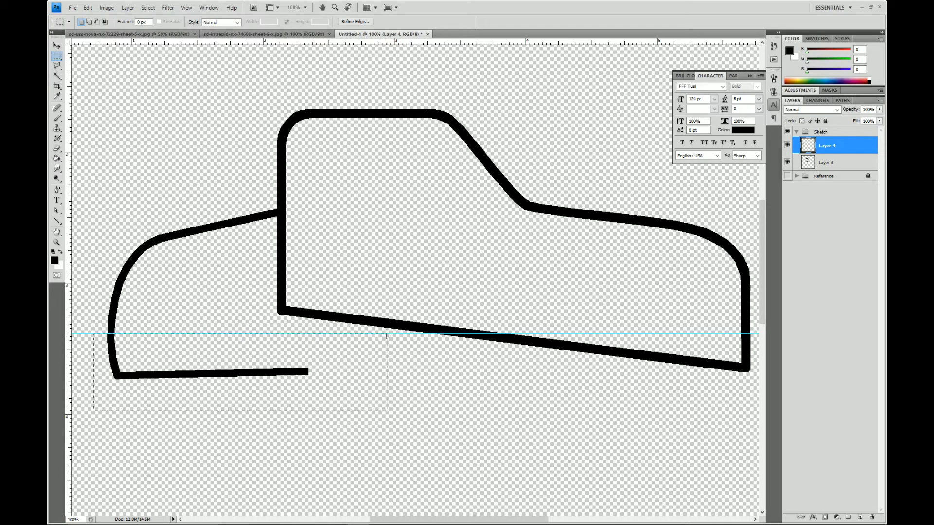
pyautogui.press('Delete')
pyautogui.hotkey('ctrl', 'd')
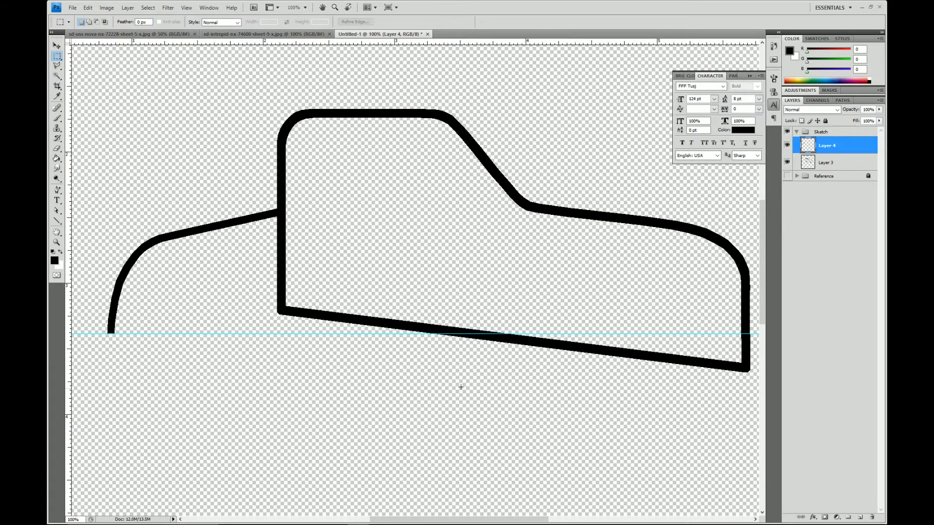
# - On Layer 3, delete the main hull outline's lower inner wall, diagonal closing line and everything below the guide
pyautogui.click(843, 166)
pyautogui.moveTo(575, 294); pyautogui.dragTo(525, 285)
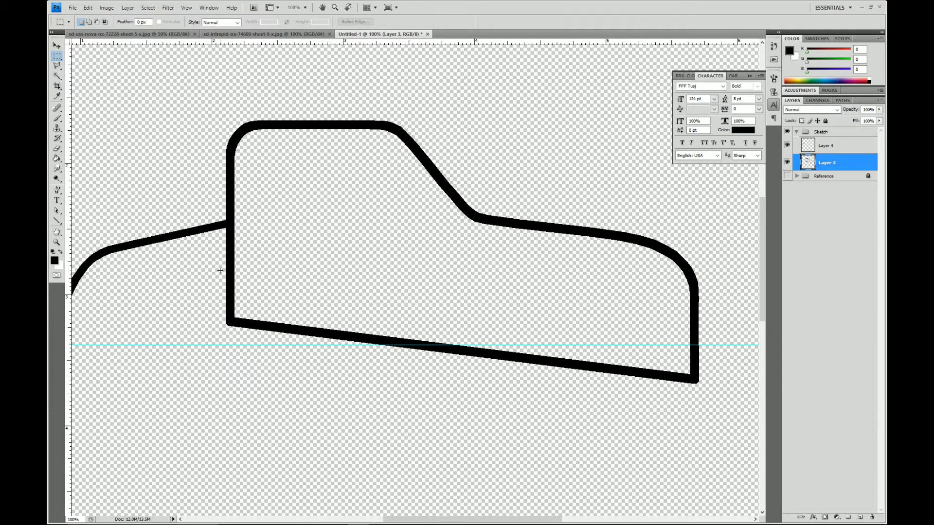
pyautogui.moveTo(256, 296); pyautogui.dragTo(526, 436)
pyautogui.press('Delete')
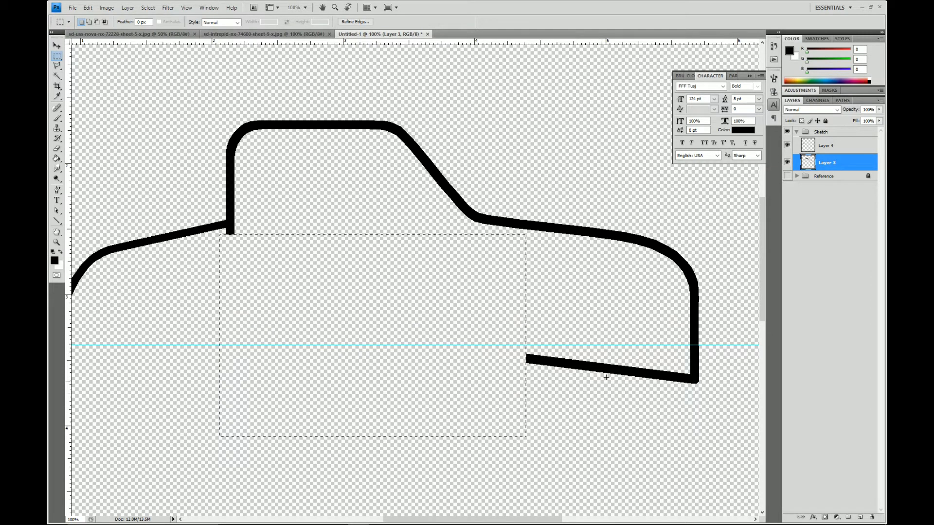
pyautogui.moveTo(736, 446); pyautogui.dragTo(473, 348)
pyautogui.press('Delete')
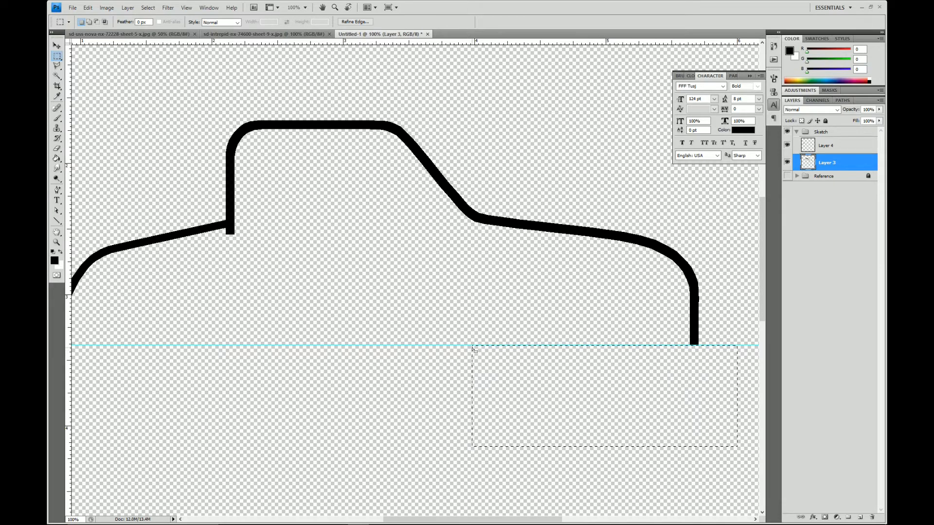
# - Delete the main hull outline's stub protruding below the joint with the front section on Layer 3, using a polygonal lasso selection, and deselect
pyautogui.hotkey('ctrl', ';')
pyautogui.moveTo(276, 274); pyautogui.dragTo(413, 257)
pyautogui.click(305, 7)
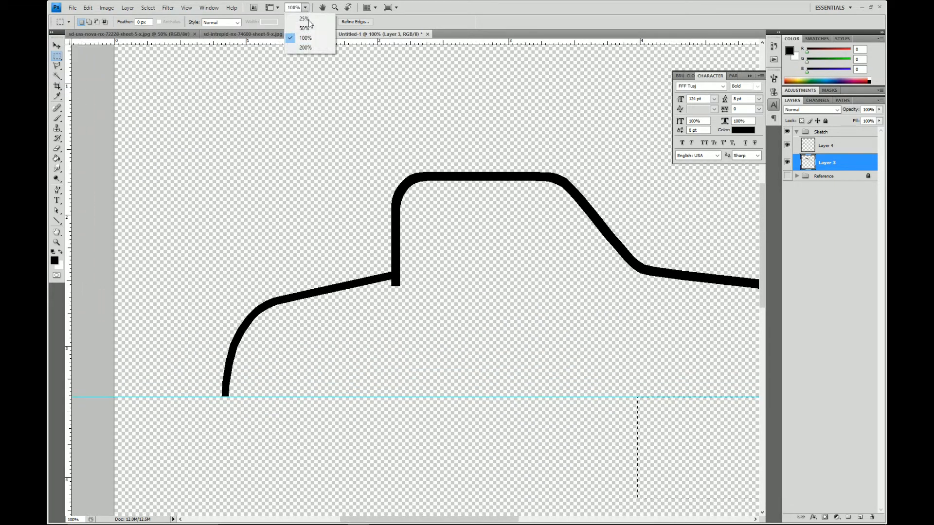
pyautogui.click(305, 47)
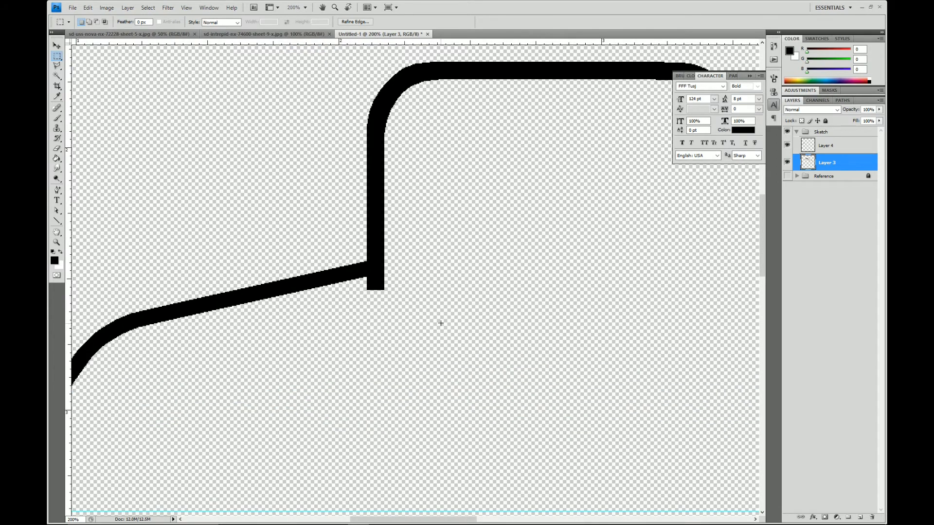
pyautogui.click(305, 8)
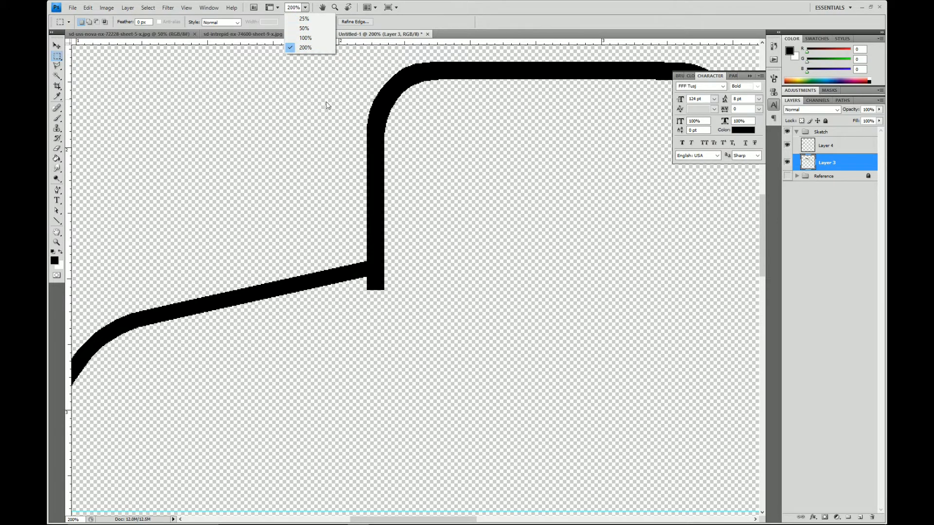
pyautogui.click(294, 7)
pyautogui.write('400')
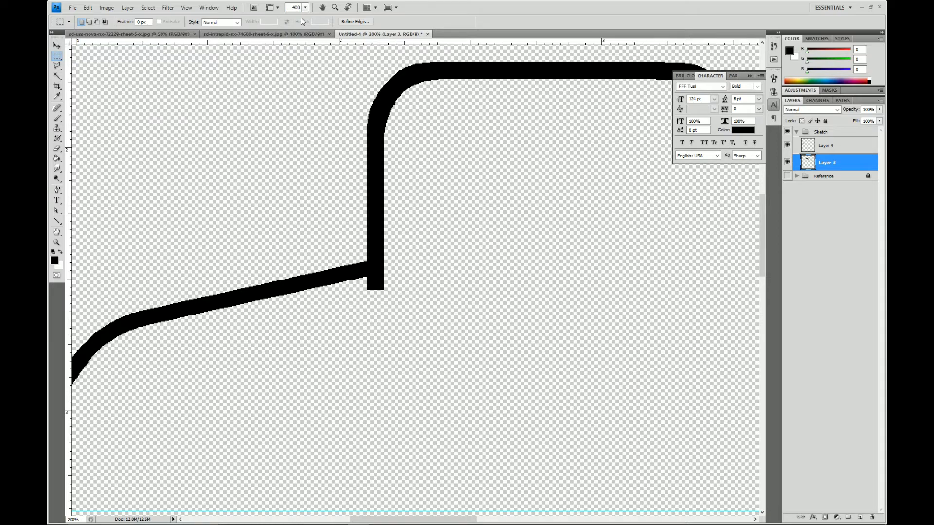
pyautogui.press('Return')
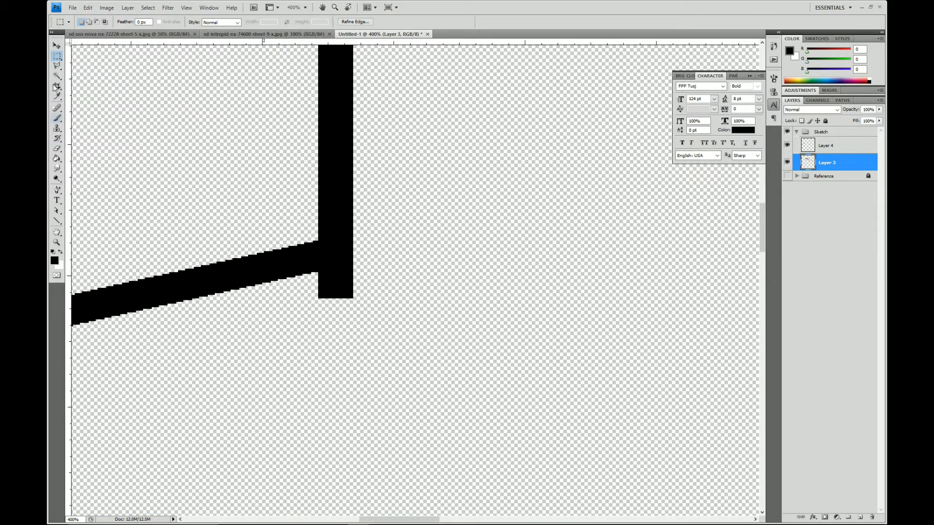
pyautogui.click(57, 66)
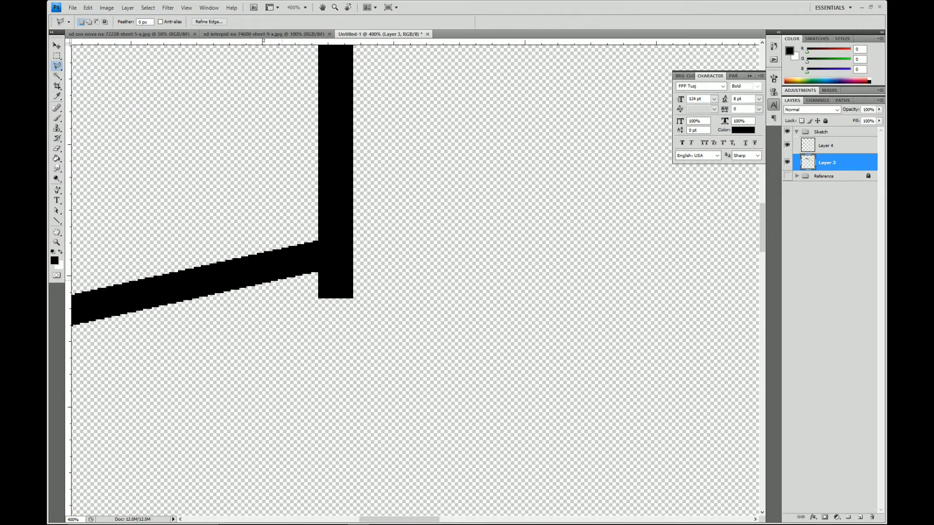
pyautogui.click(286, 280)
pyautogui.click(374, 259)
pyautogui.click(381, 340)
pyautogui.click(298, 368)
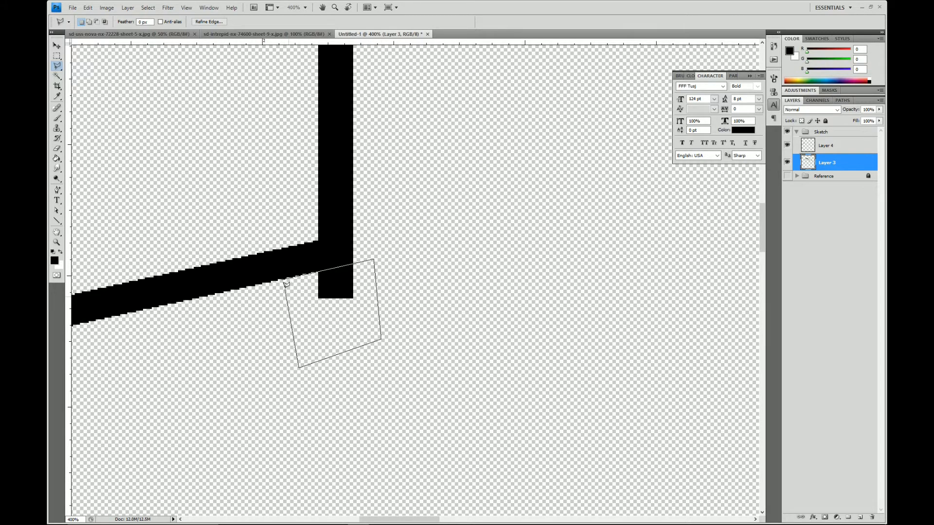
pyautogui.click(286, 280)
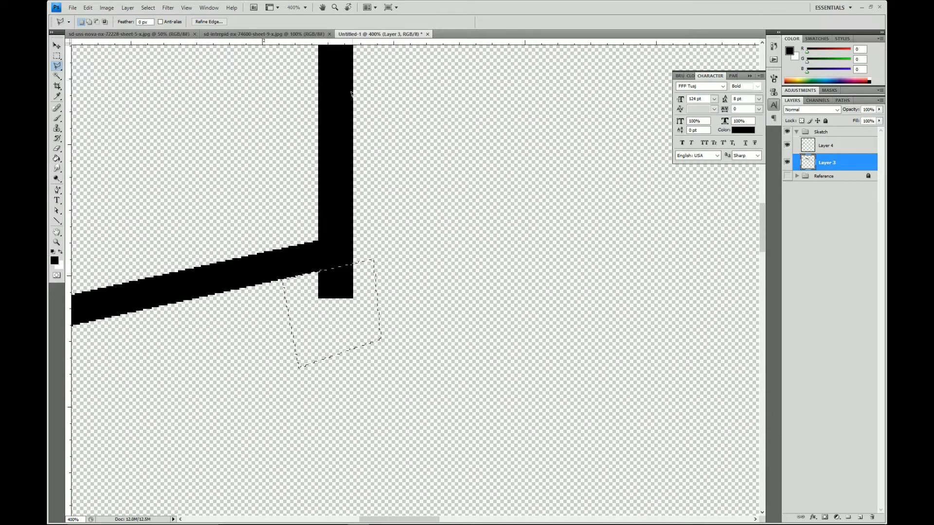
pyautogui.press('Delete')
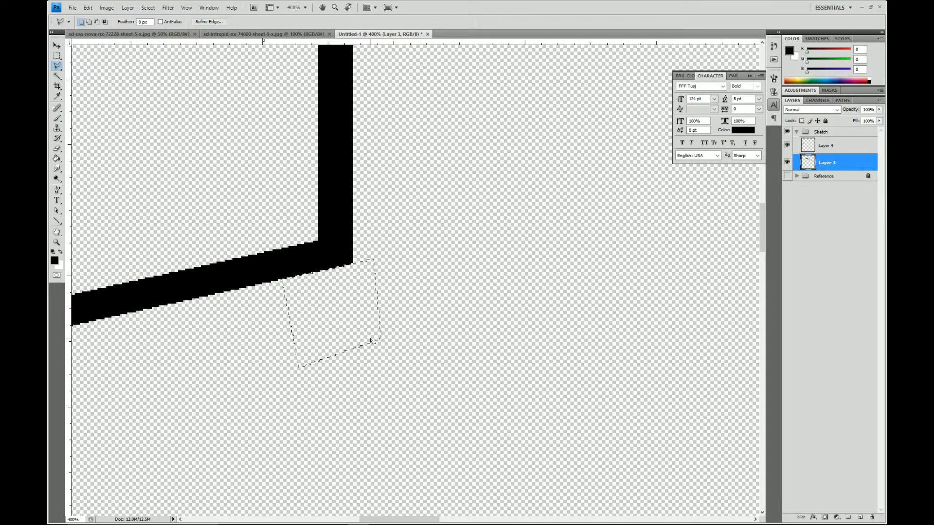
pyautogui.hotkey('ctrl', 'd')
# - Close the Intrepid and Nova deck-plan JPG documents, keeping only Untitled-1 open at 100%
pyautogui.click(305, 8)
pyautogui.click(302, 47)
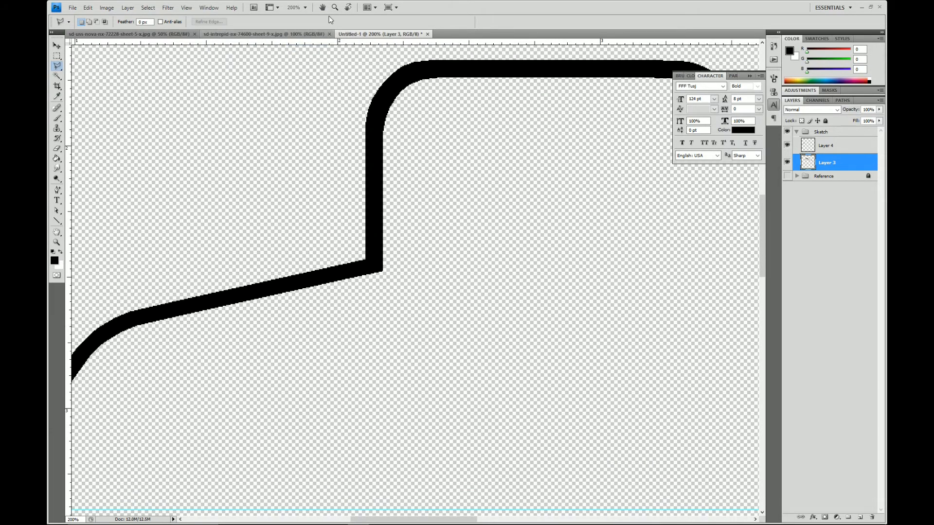
pyautogui.click(305, 7)
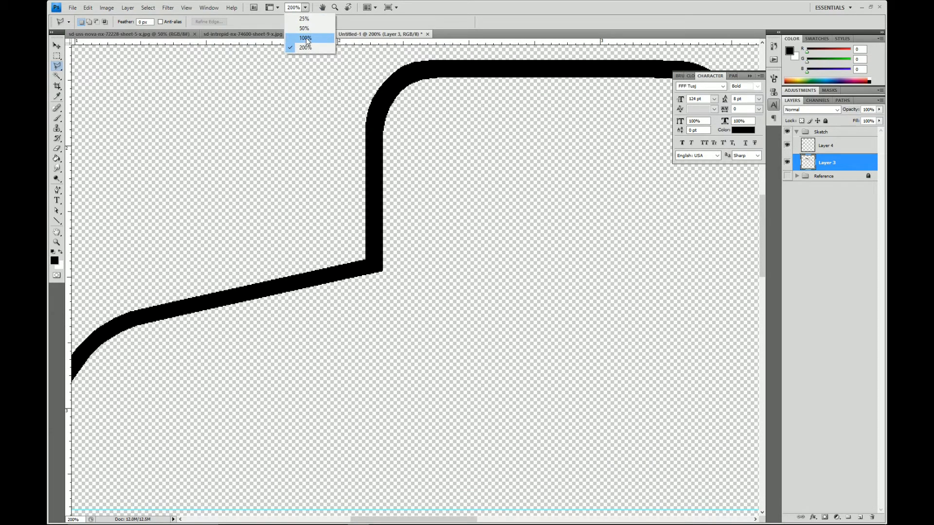
pyautogui.click(305, 38)
pyautogui.moveTo(540, 251)
pyautogui.mouseDown()
pyautogui.moveTo(376, 263)
pyautogui.moveTo(409, 250)
pyautogui.mouseUp()
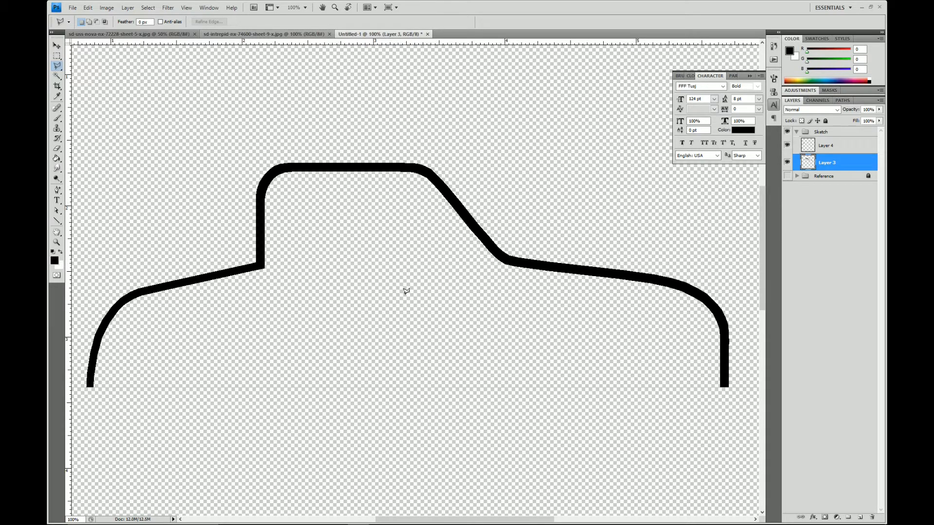
pyautogui.click(259, 34)
pyautogui.click(329, 34)
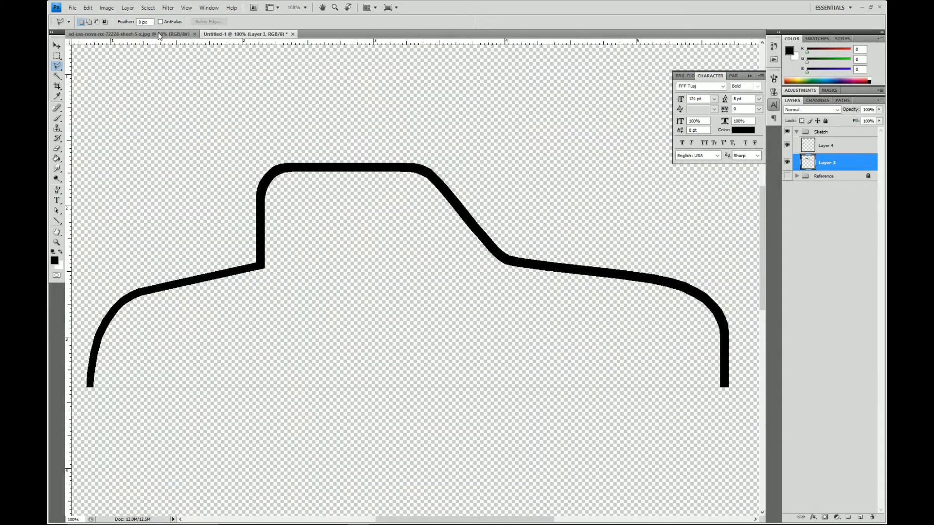
pyautogui.click(162, 34)
pyautogui.click(195, 34)
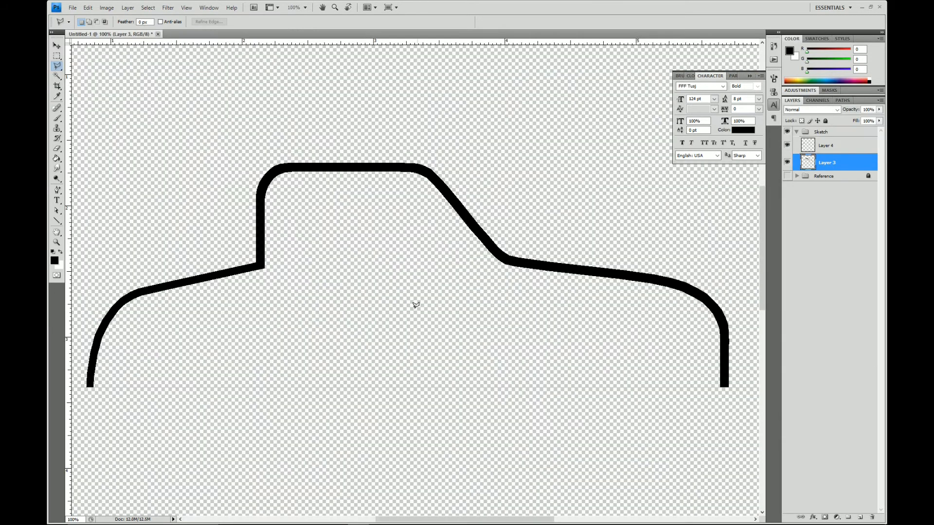
# - Show the Reference group to compare the trimmed half-hull outline with the deck plan, and hide it again
pyautogui.click(787, 176)
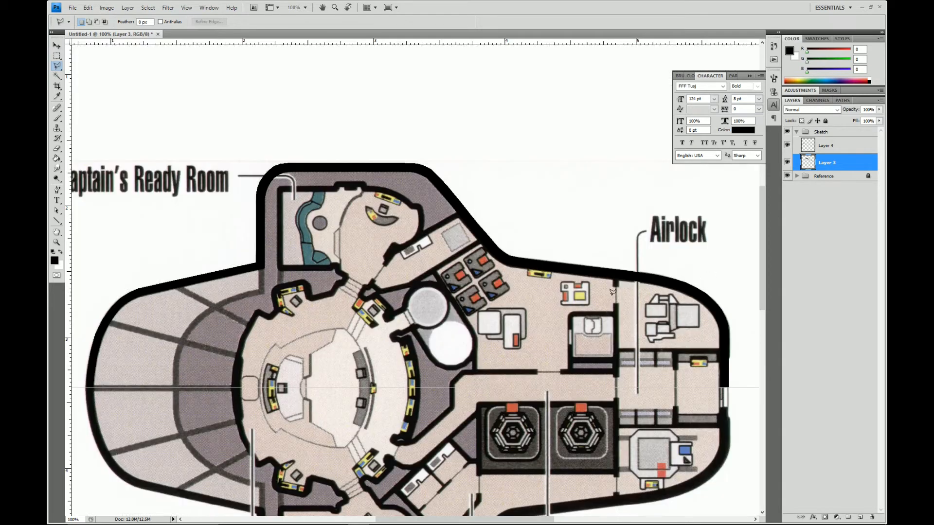
pyautogui.moveTo(353, 394); pyautogui.dragTo(369, 316)
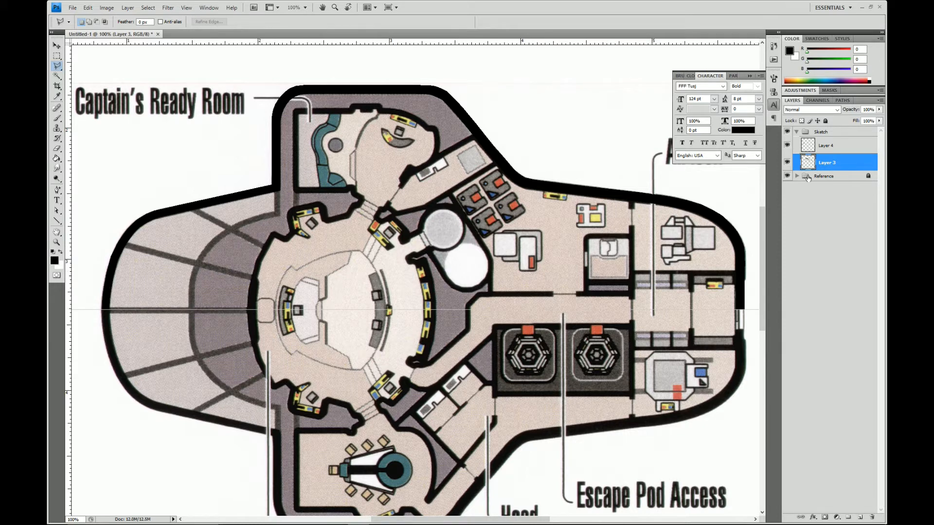
pyautogui.click(787, 176)
# - Merge Layer 3 and Layer 4 in the Sketch group into one layer
pyautogui.keyDown('shift'); pyautogui.click(828, 146); pyautogui.keyUp('shift')
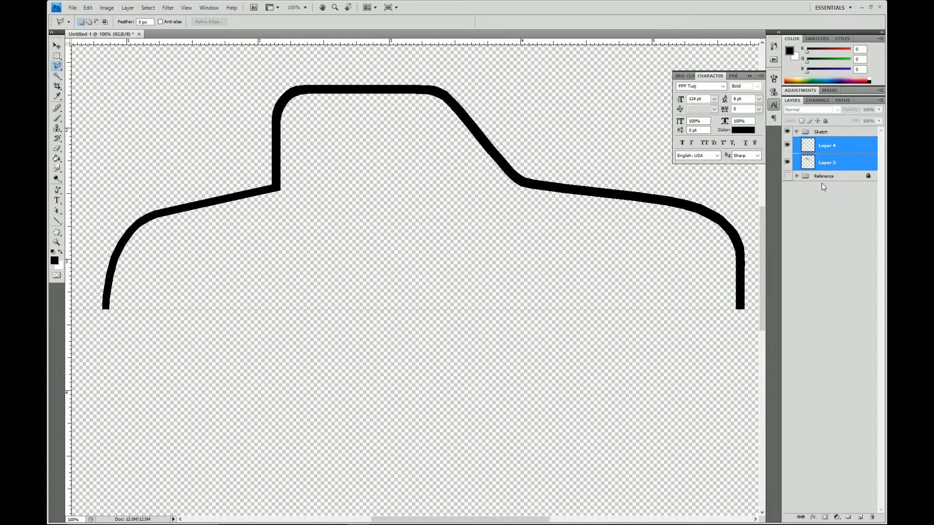
pyautogui.rightClick(829, 146)
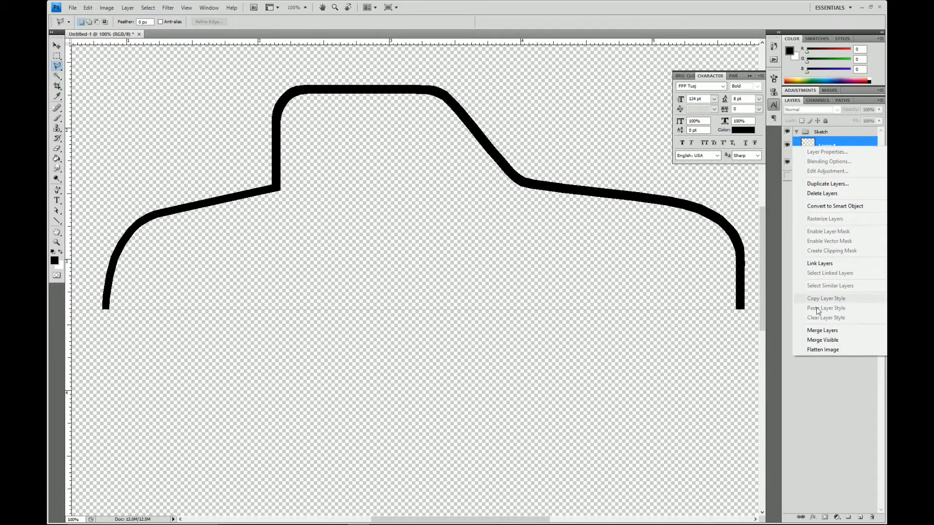
pyautogui.click(822, 330)
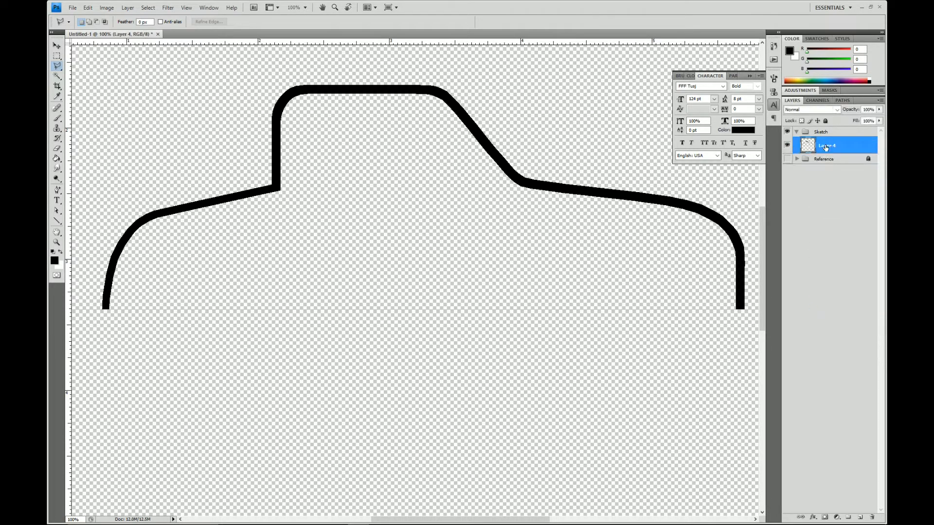
# - Duplicate the merged half-hull outline layer below the original and flip the copy vertically
pyautogui.moveTo(825, 147); pyautogui.dragTo(829, 153)
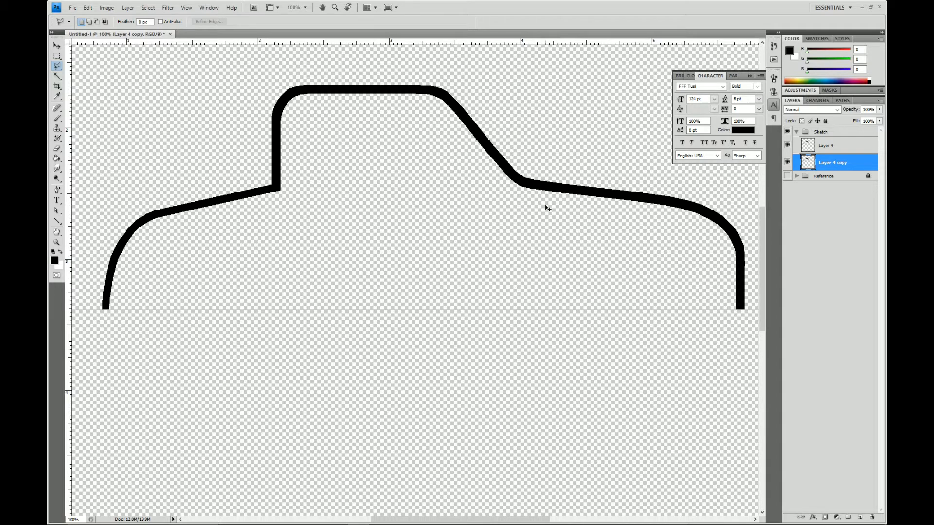
pyautogui.hotkey('ctrl', 't')
pyautogui.rightClick(501, 175)
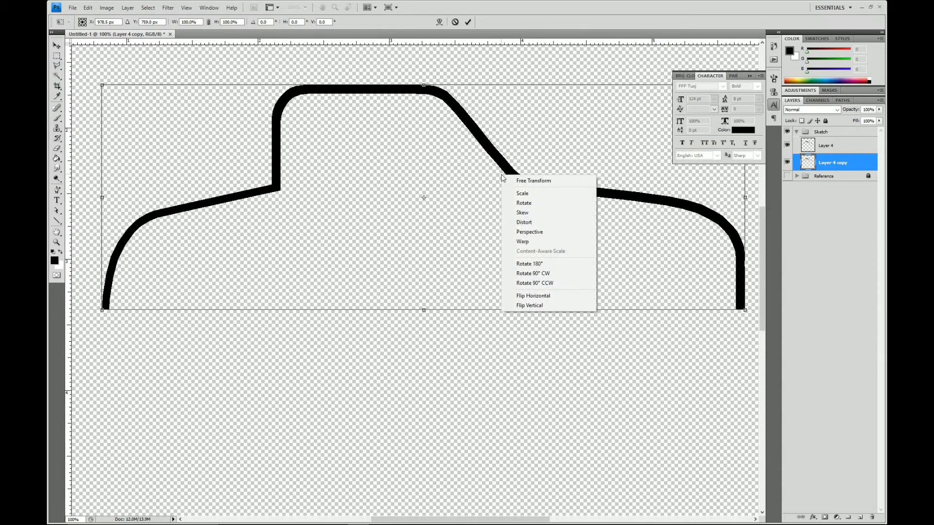
pyautogui.click(521, 305)
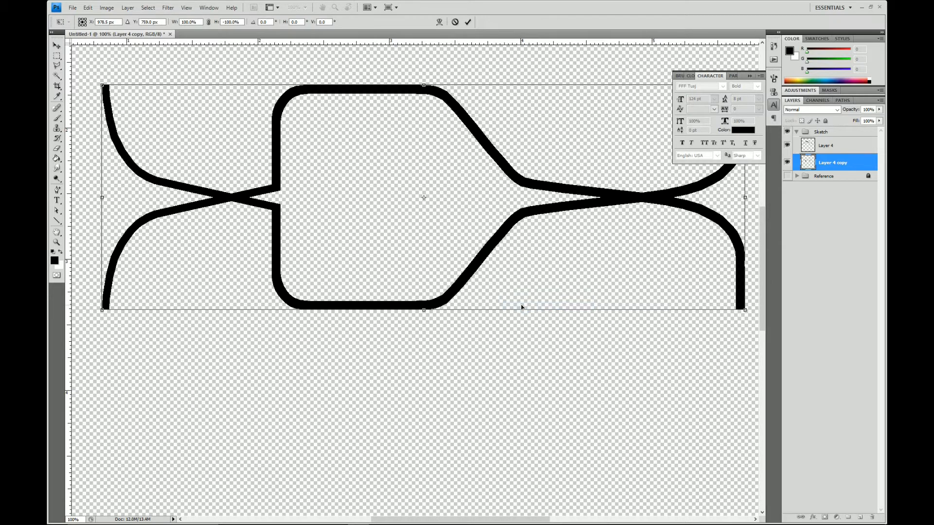
pyautogui.press('Return')
pyautogui.press('l')
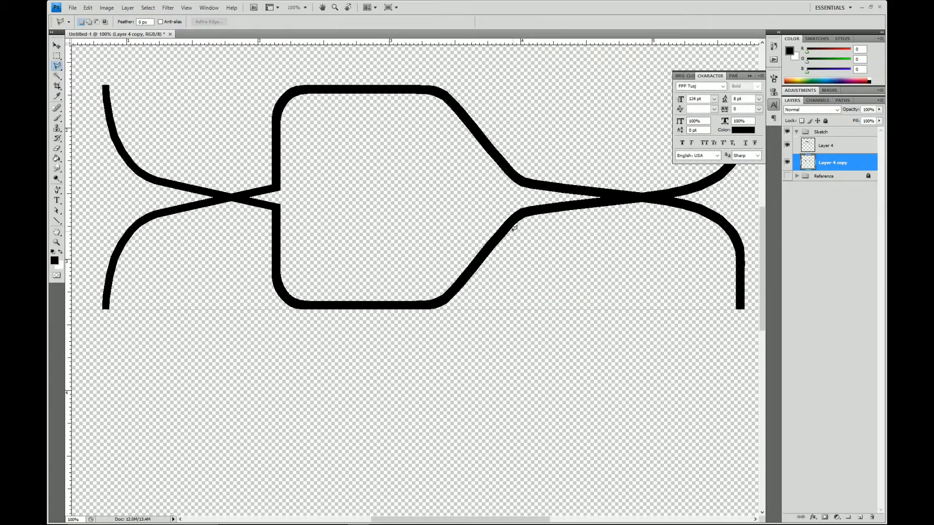
# - Move the flipped copy straight down until its open ends meet the upper half's ends at the center guide
pyautogui.press('v')
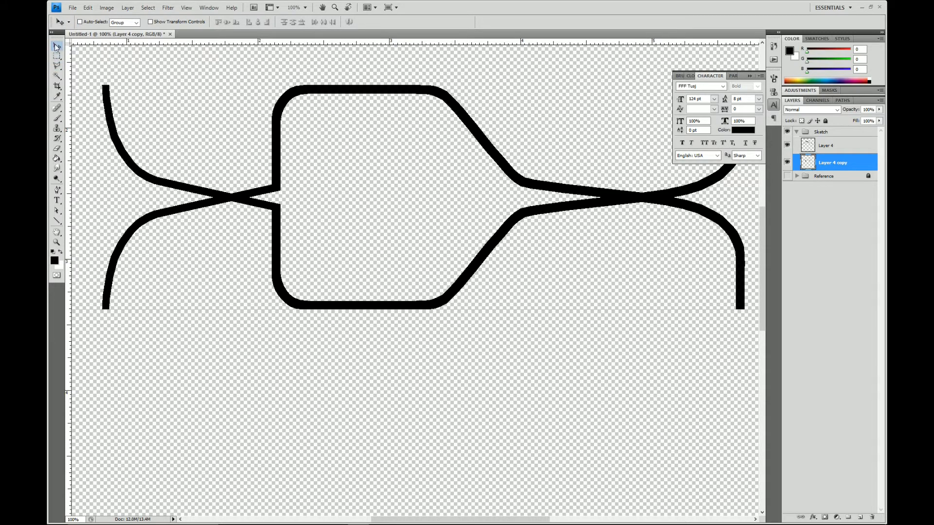
pyautogui.hotkey('shift', 'Down')
pyautogui.hotkey('shift', 'Down')
pyautogui.hotkey('shift', 'Down')
pyautogui.hotkey('shift', 'Down')
pyautogui.hotkey('shift', 'Down')
pyautogui.hotkey('shift', 'Down')
pyautogui.hotkey('shift', 'Down')
pyautogui.hotkey('shift', 'Down')
pyautogui.hotkey('shift', 'Down')
pyautogui.hotkey('shift', 'Down')
pyautogui.hotkey('shift', 'Down')
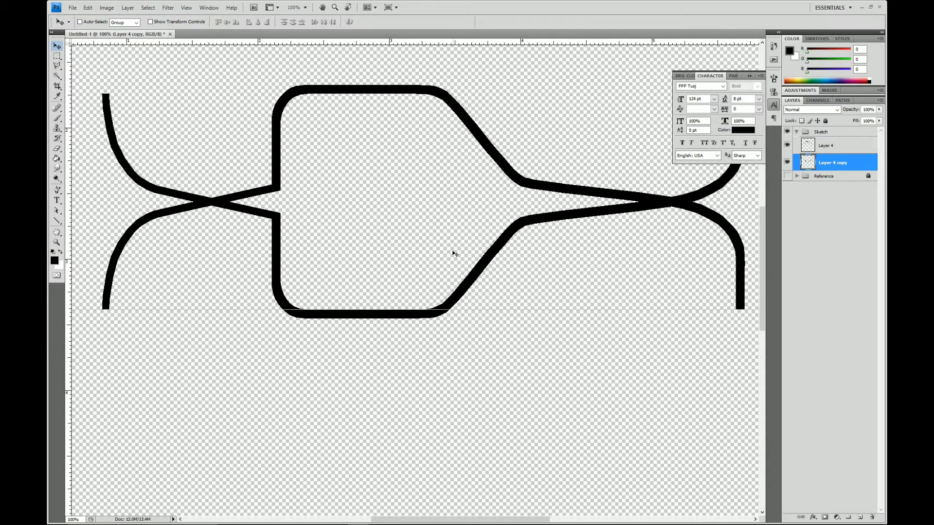
pyautogui.hotkey('shift', 'Down')
pyautogui.hotkey('shift', 'Down')
pyautogui.hotkey('shift', 'Down')
pyautogui.hotkey('shift', 'Down')
pyautogui.hotkey('shift', 'Down')
pyautogui.hotkey('shift', 'Down')
pyautogui.hotkey('shift', 'Down')
pyautogui.hotkey('shift', 'Down')
pyautogui.hotkey('shift', 'Down')
pyautogui.hotkey('shift', 'Down')
pyautogui.hotkey('shift', 'Down')
pyautogui.hotkey('shift', 'Down')
pyautogui.hotkey('shift', 'Down')
pyautogui.hotkey('shift', 'Down')
pyautogui.hotkey('shift', 'Down')
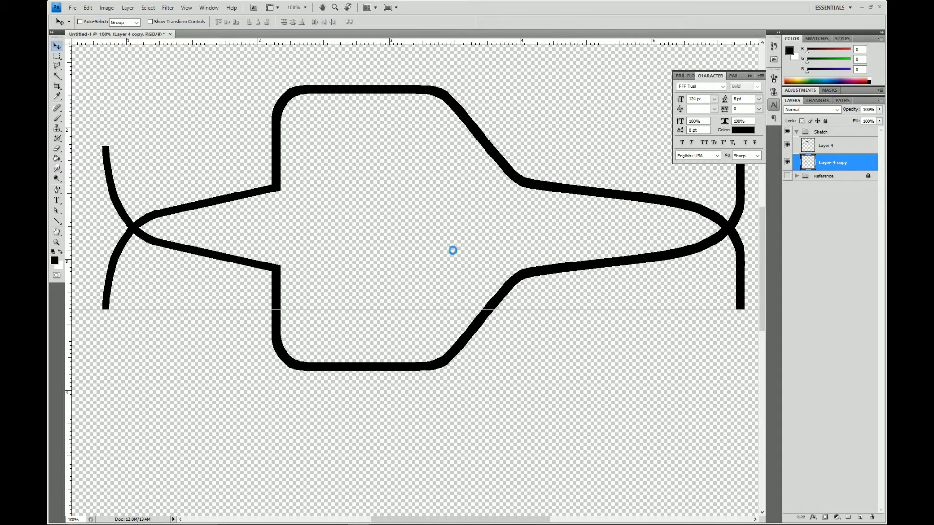
pyautogui.hotkey('shift', 'Down')
pyautogui.hotkey('shift', 'Down')
pyautogui.hotkey('shift', 'Down')
pyautogui.hotkey('shift', 'Down')
pyautogui.hotkey('shift', 'Down')
pyautogui.hotkey('shift', 'Down')
pyautogui.hotkey('shift', 'Down')
pyautogui.hotkey('shift', 'Down')
pyautogui.hotkey('shift', 'Down')
pyautogui.hotkey('shift', 'Down')
pyautogui.hotkey('shift', 'Down')
pyautogui.hotkey('shift', 'Down')
pyautogui.hotkey('shift', 'Down')
pyautogui.hotkey('shift', 'Down')
pyautogui.hotkey('shift', 'Down')
pyautogui.hotkey('shift', 'Down')
pyautogui.hotkey('shift', 'Down')
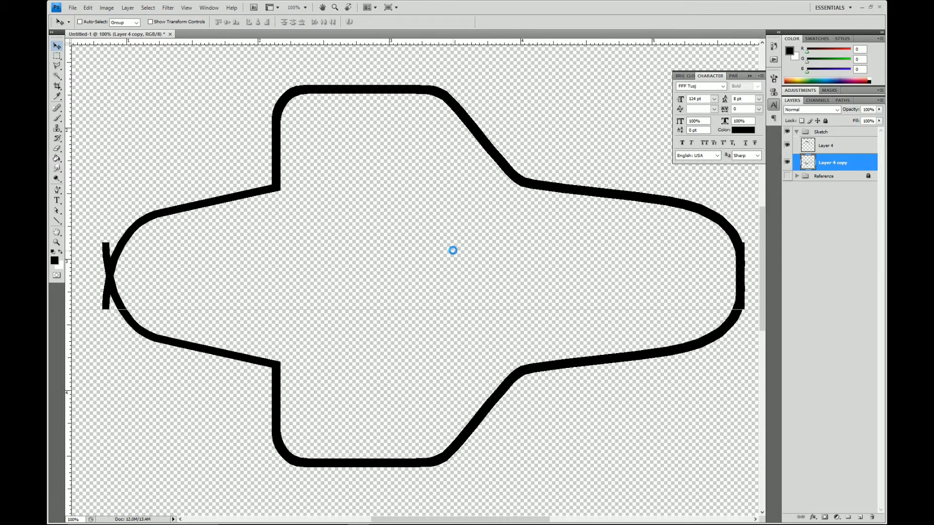
pyautogui.hotkey('shift', 'Down')
pyautogui.hotkey('shift', 'Down')
pyautogui.hotkey('shift', 'Down')
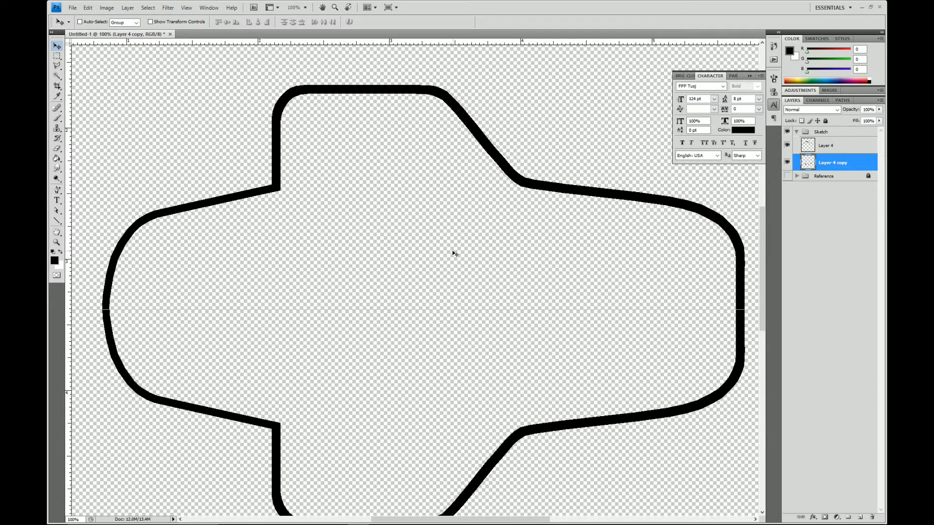
pyautogui.press('Up')
pyautogui.press('Up')
pyautogui.press('Up')
pyautogui.press('Up')
pyautogui.press('Up')
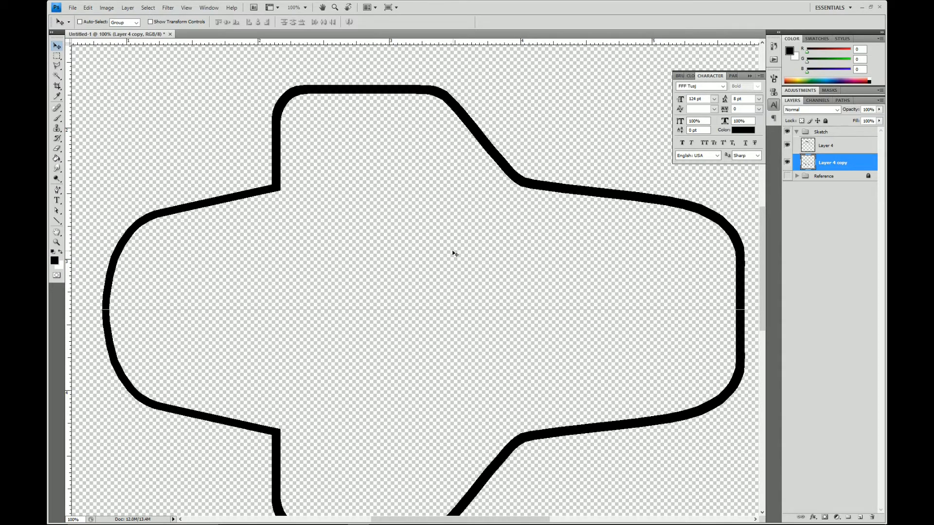
# - Show the Reference group and compare the mirrored full hull outline with the deck plan
pyautogui.click(787, 176)
pyautogui.scroll(-3, 525, 296)
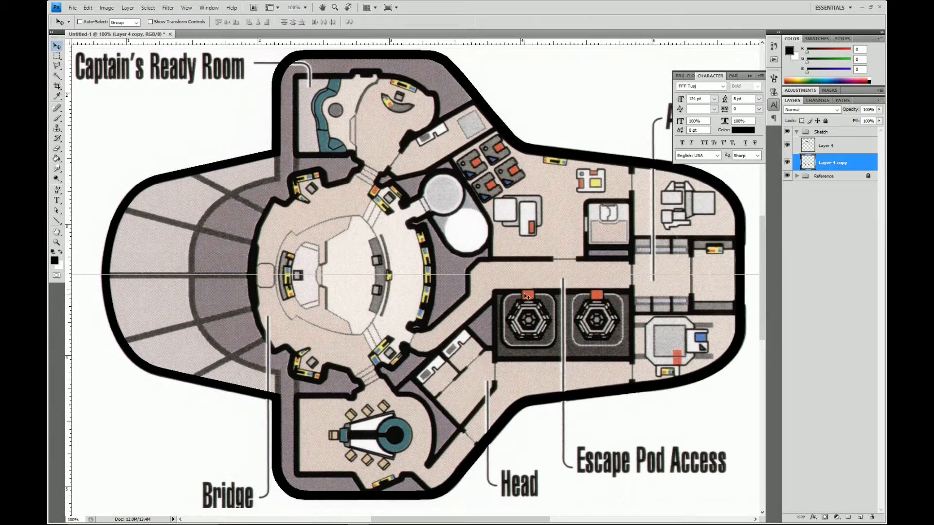
pyautogui.scroll(1, 524, 293)
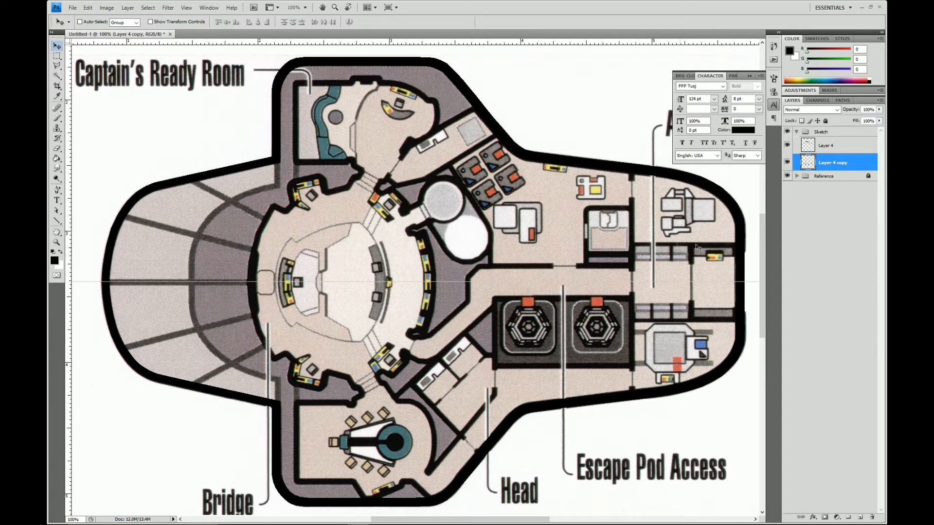
# - Merge Layer 4 and Layer 4 copy into one layer and hide the Reference group
pyautogui.keyDown('shift'); pyautogui.click(839, 149); pyautogui.keyUp('shift')
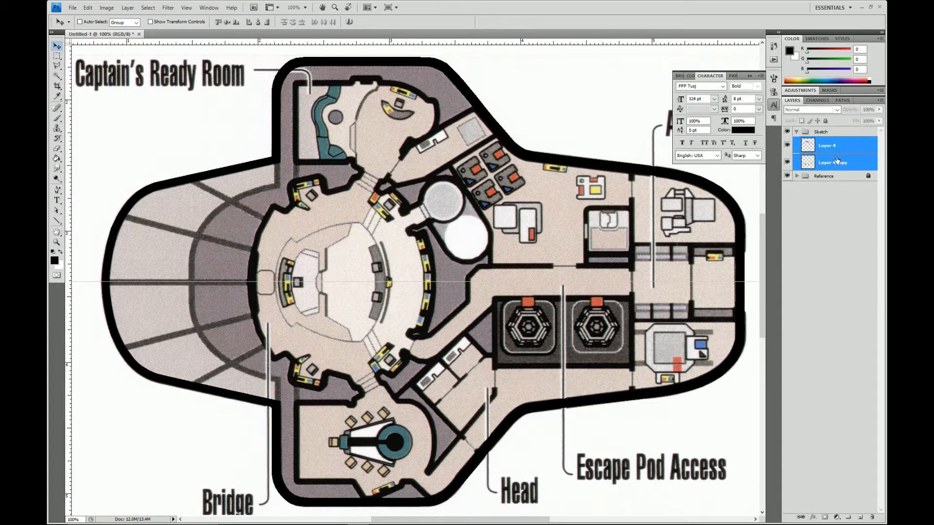
pyautogui.rightClick(837, 161)
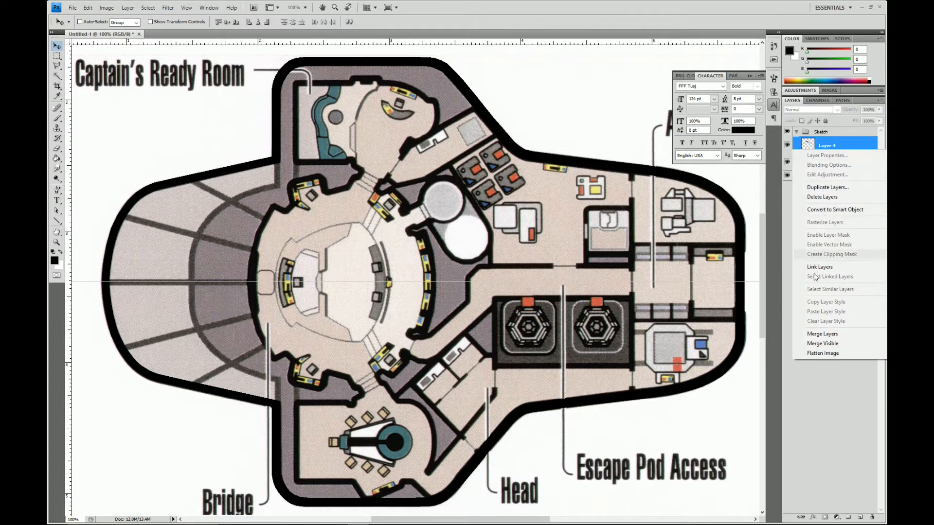
pyautogui.click(822, 334)
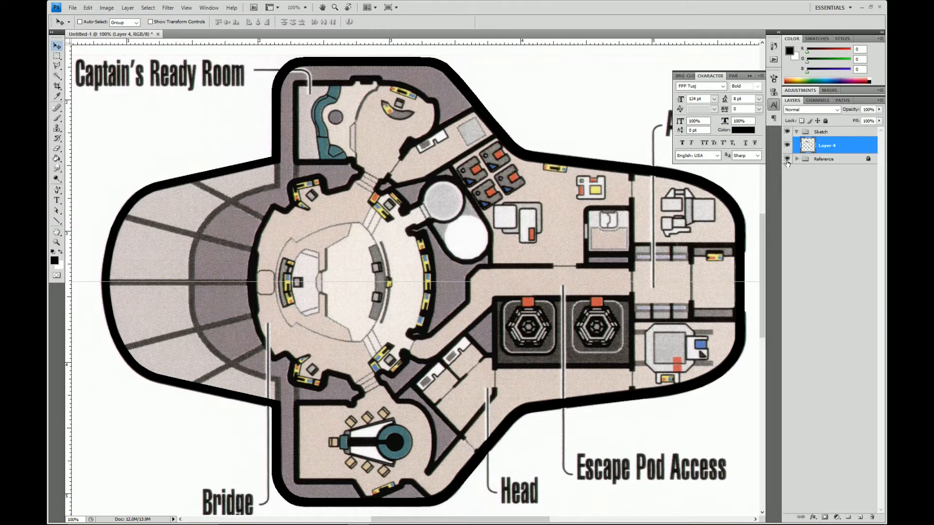
pyautogui.click(787, 159)
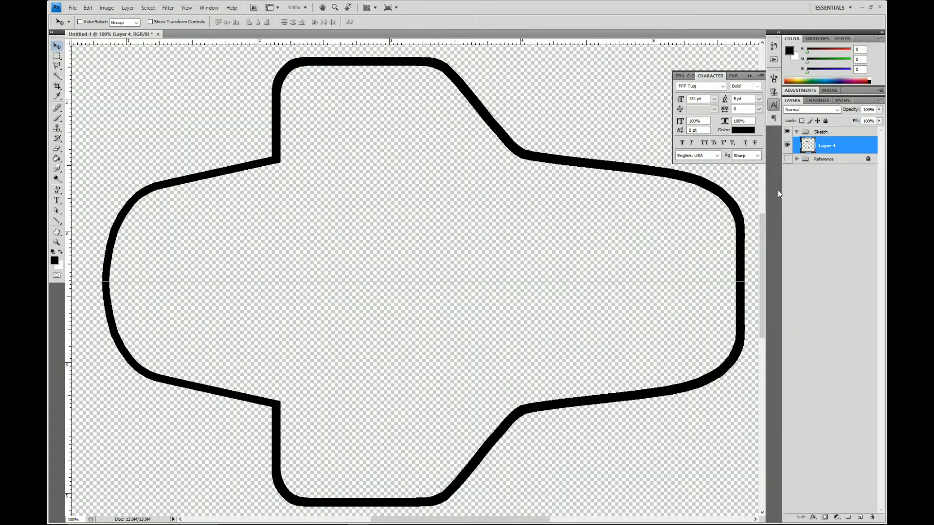
# - Hide the Sketch group, show the Reference group and examine the deck plan's hull edge and airlock area
pyautogui.click(787, 131)
pyautogui.click(787, 159)
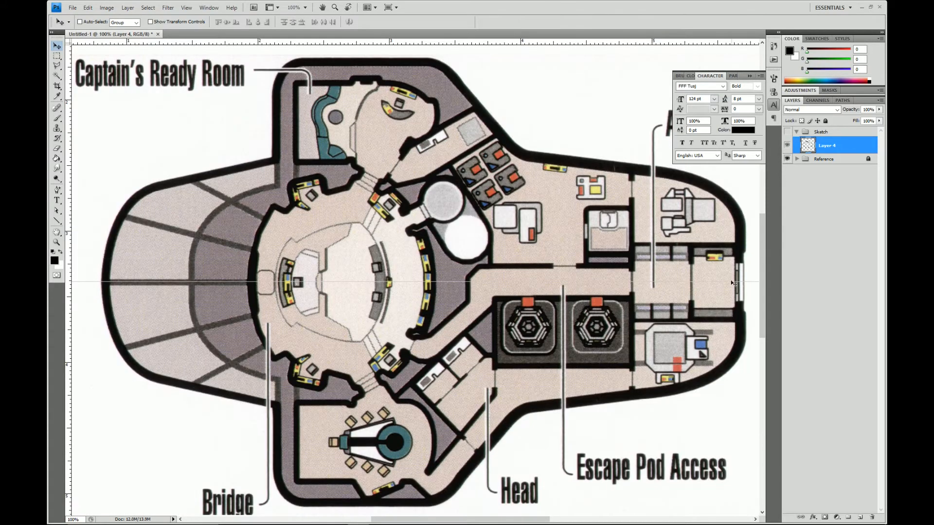
pyautogui.moveTo(681, 321); pyautogui.dragTo(543, 305)
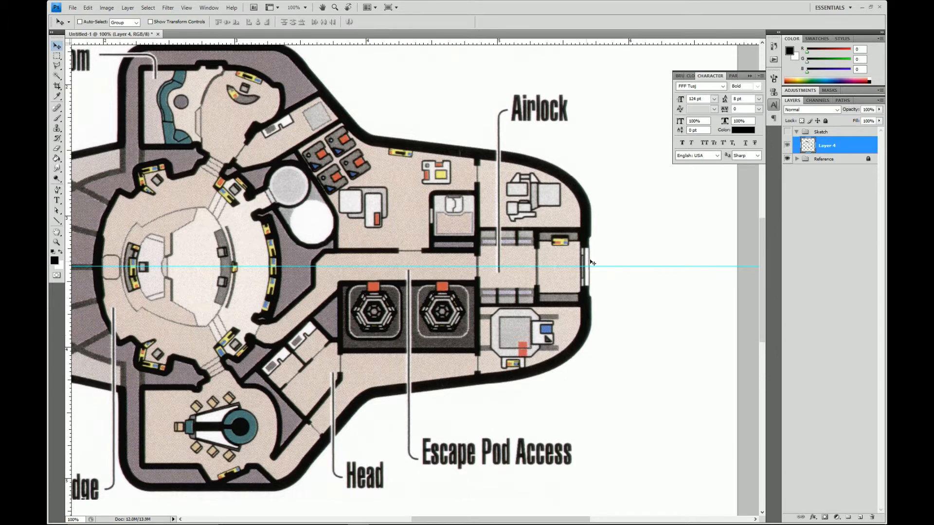
pyautogui.moveTo(349, 291); pyautogui.dragTo(465, 303)
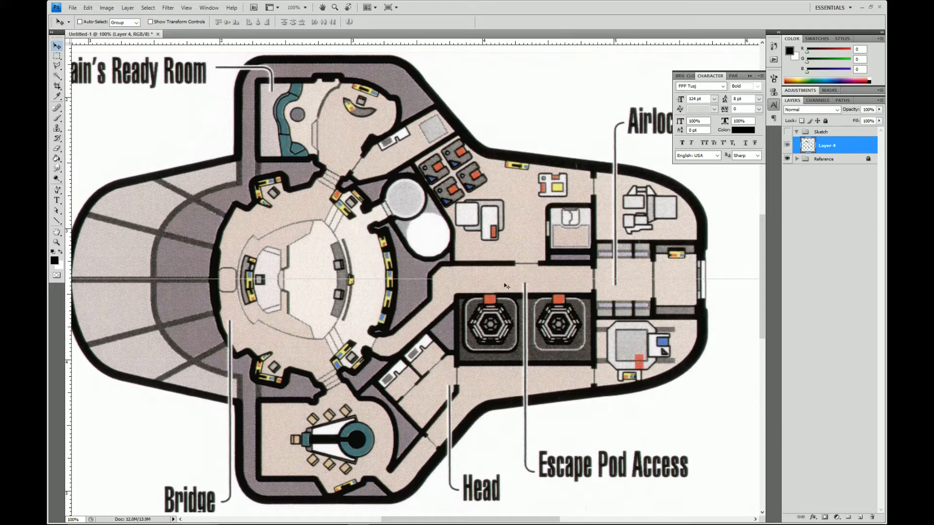
pyautogui.moveTo(658, 246); pyautogui.dragTo(510, 272)
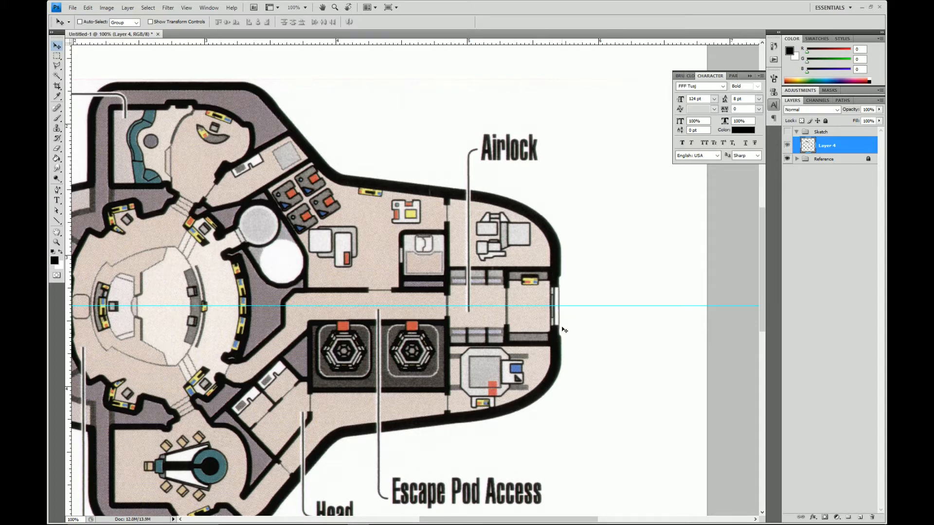
# - Show the Sketch group with its Layer 4 hull outline hidden and look over the deck plan's inner walls
pyautogui.click(787, 132)
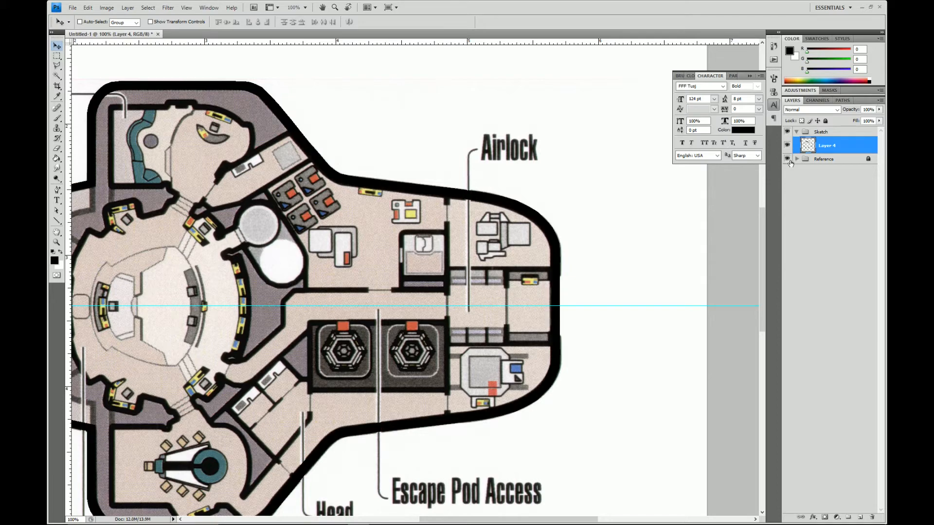
pyautogui.click(787, 145)
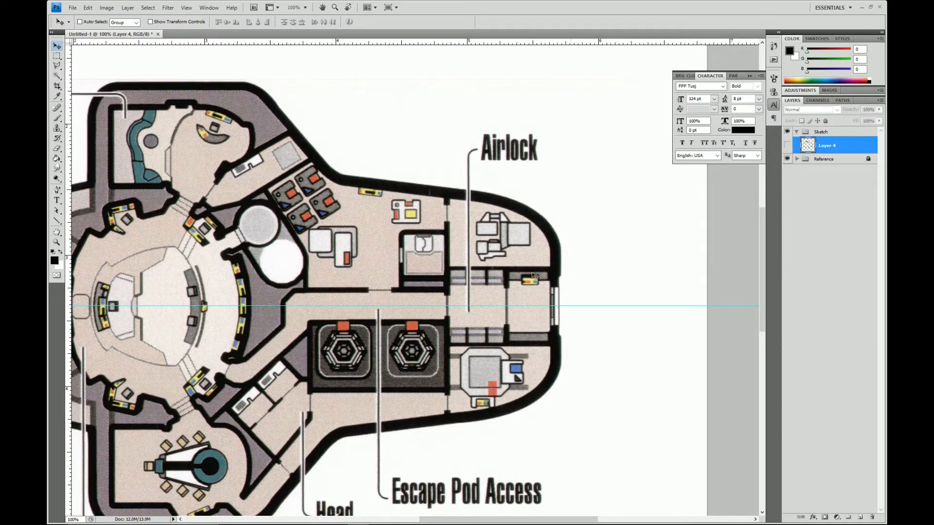
pyautogui.moveTo(207, 292); pyautogui.dragTo(242, 259)
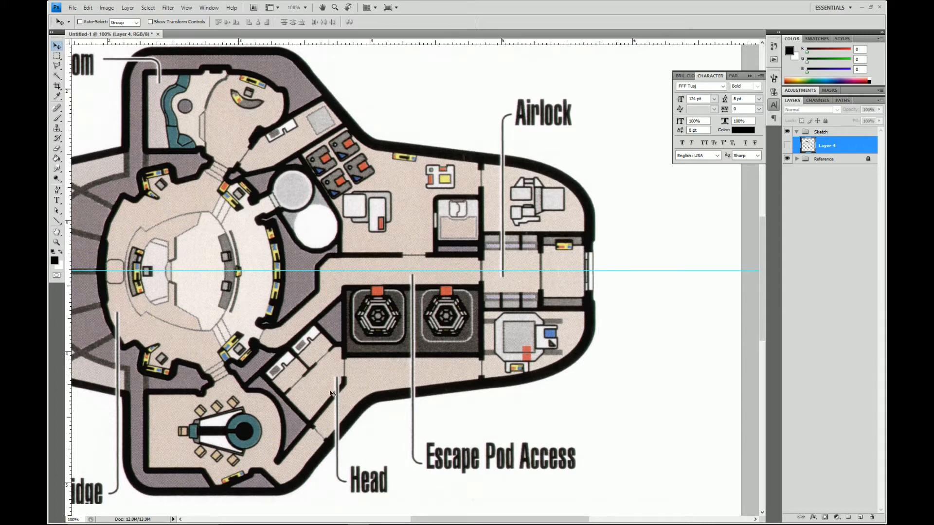
pyautogui.moveTo(214, 294); pyautogui.dragTo(351, 296)
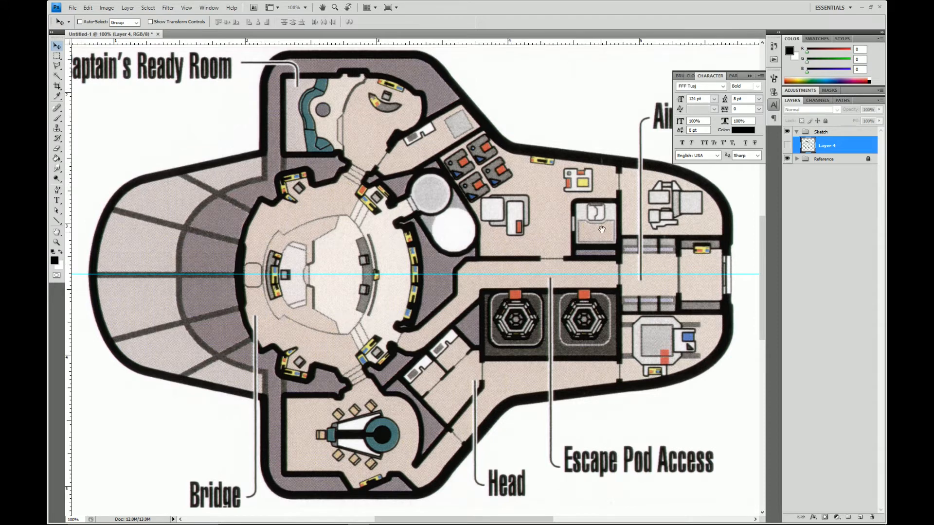
pyautogui.moveTo(602, 229); pyautogui.dragTo(351, 210)
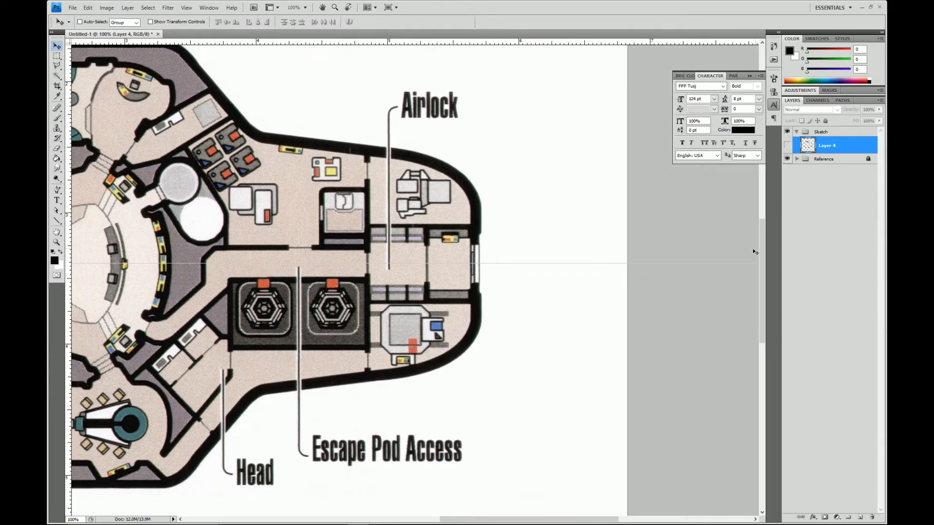
# - On a new layer, draw a rectangular selection with one side along the bulkhead before the airlock and stroke it 14 px black, centered
pyautogui.click(860, 517)
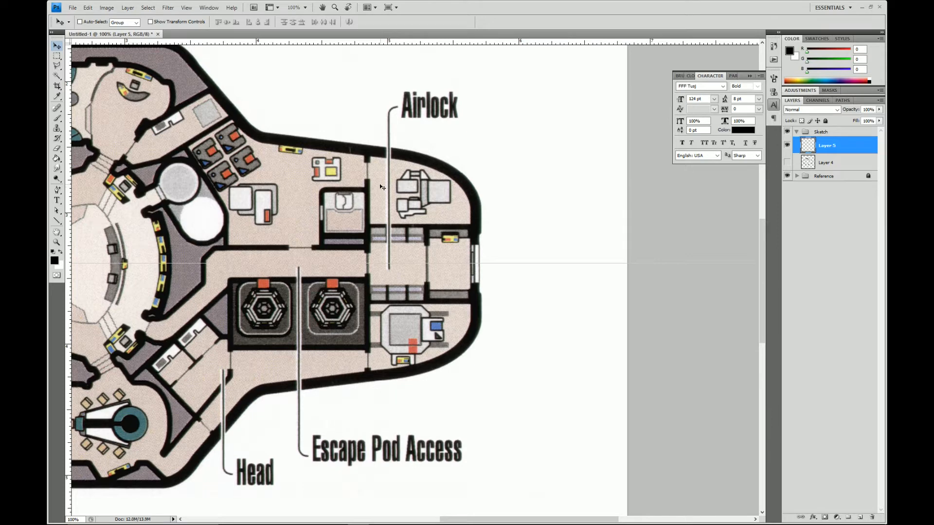
pyautogui.press('m')
pyautogui.moveTo(504, 223); pyautogui.dragTo(367, 422)
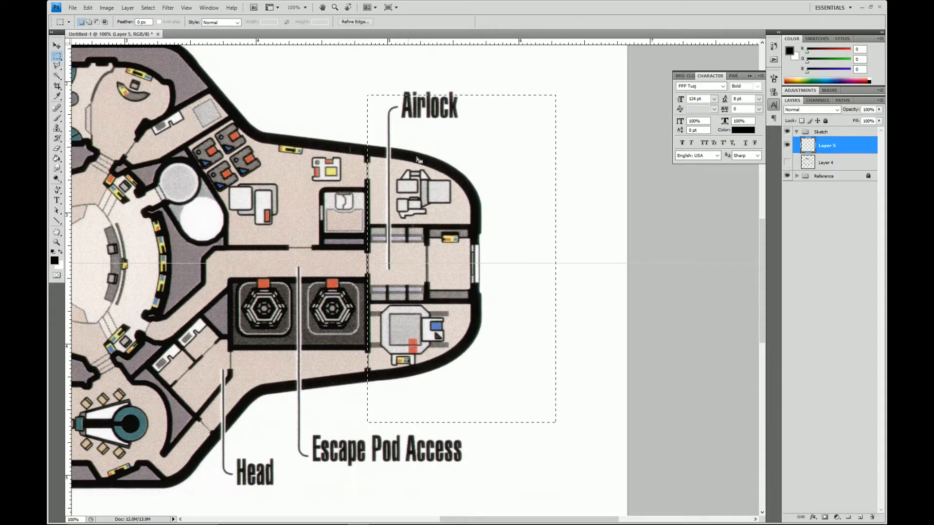
pyautogui.moveTo(198, 246); pyautogui.dragTo(409, 243)
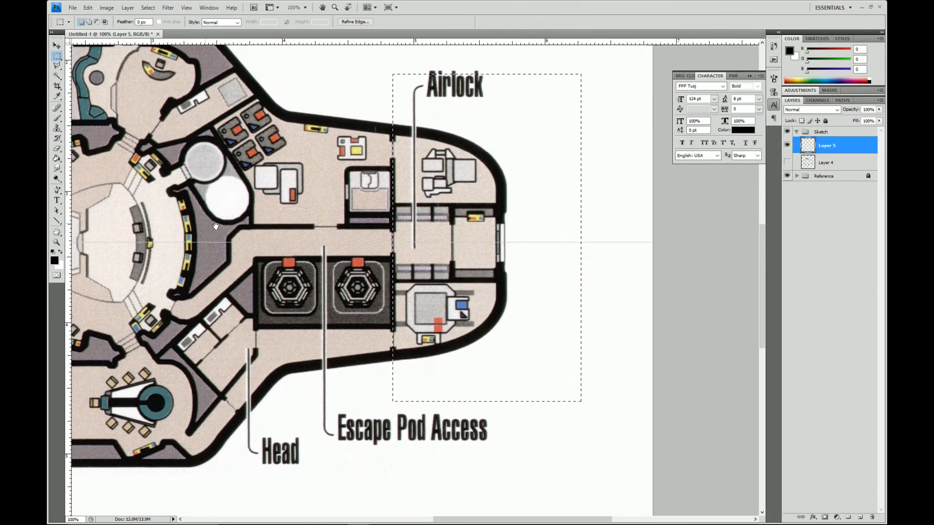
pyautogui.click(87, 8)
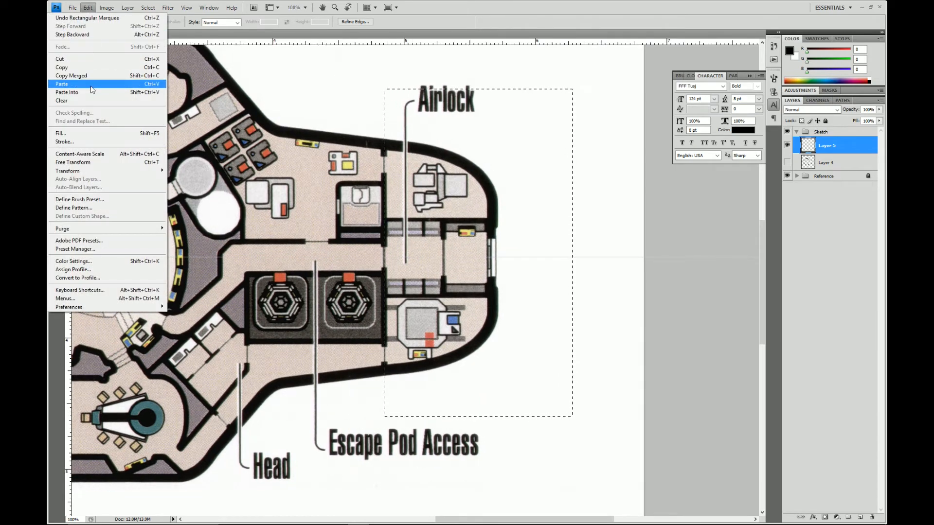
pyautogui.click(89, 142)
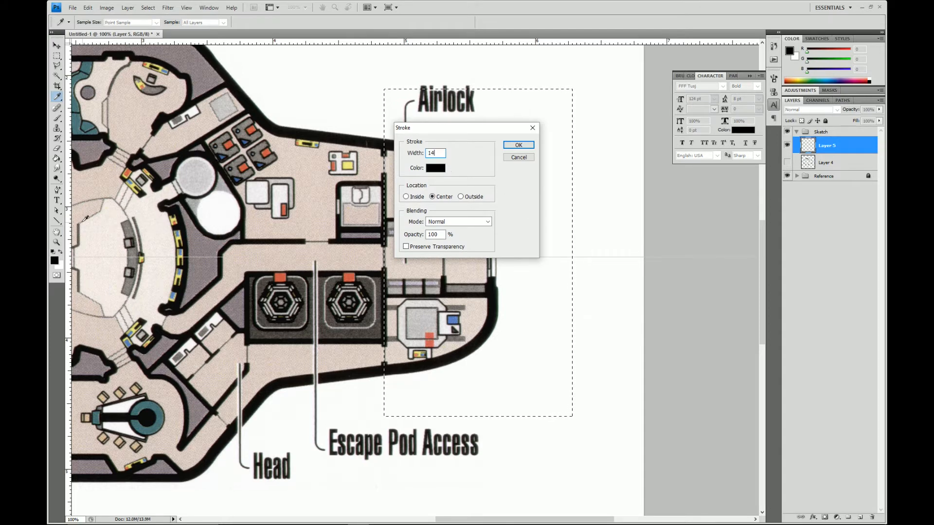
pyautogui.click(518, 146)
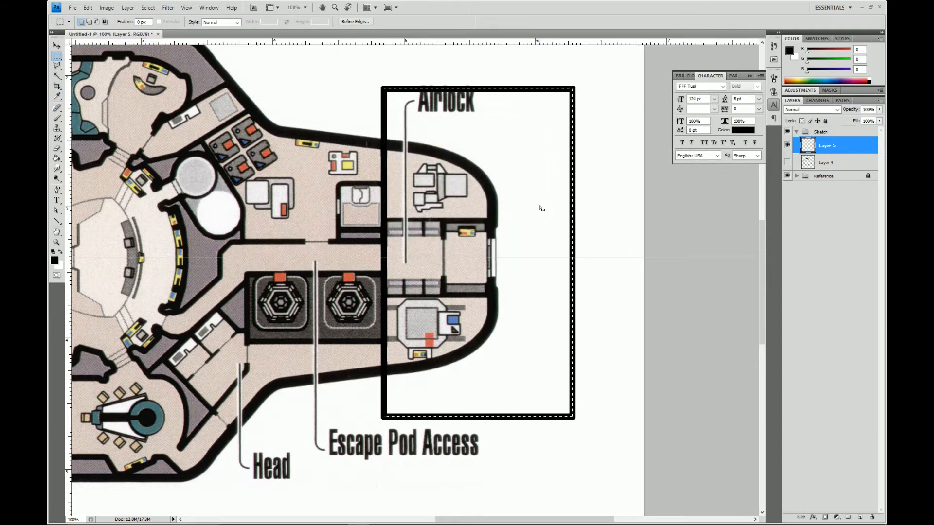
# - Erase the stroked rectangle's other three sides and the excess ends, leaving only the vertical bulkhead line inside the hull
pyautogui.hotkey('ctrl', 'd')
pyautogui.moveTo(590, 126); pyautogui.dragTo(604, 142)
pyautogui.press('Delete')
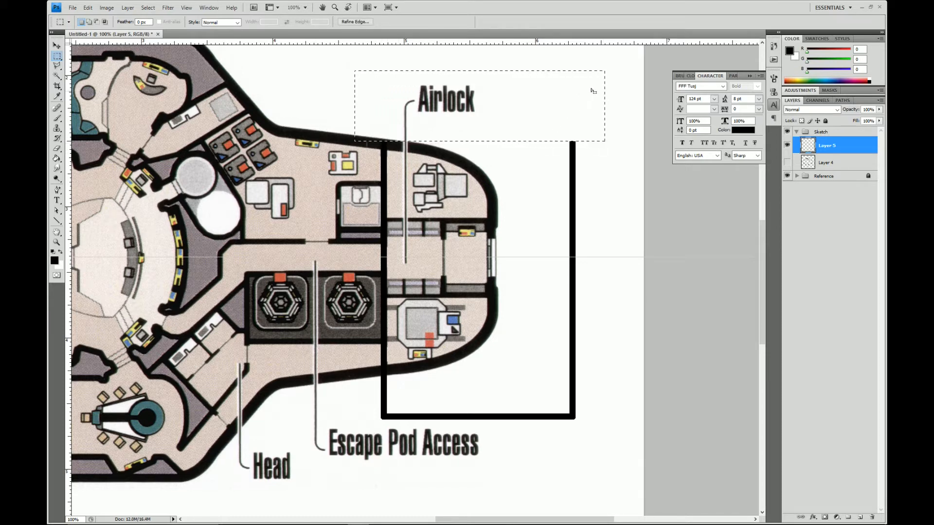
pyautogui.moveTo(592, 55); pyautogui.dragTo(607, 94)
pyautogui.moveTo(579, 141); pyautogui.dragTo(549, 440)
pyautogui.press('Delete')
pyautogui.moveTo(518, 432)
pyautogui.mouseDown()
pyautogui.moveTo(585, 388)
pyautogui.moveTo(588, 371)
pyautogui.mouseUp()
pyautogui.press('Delete')
pyautogui.hotkey('ctrl', 'd')
pyautogui.hscroll(-5, 414, 409)
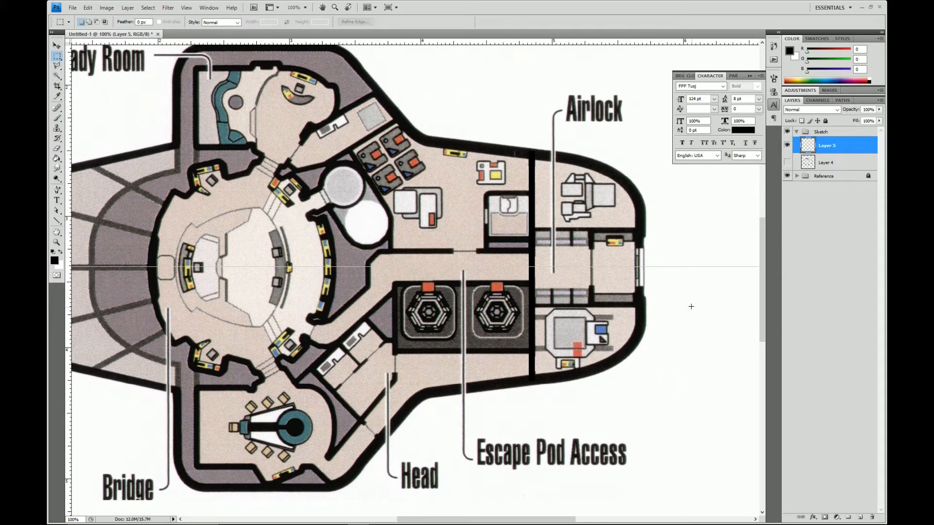
# - Create a group named "Hull" inside Sketch, put the Layer 4 outline in it and collapse the group
pyautogui.click(822, 165)
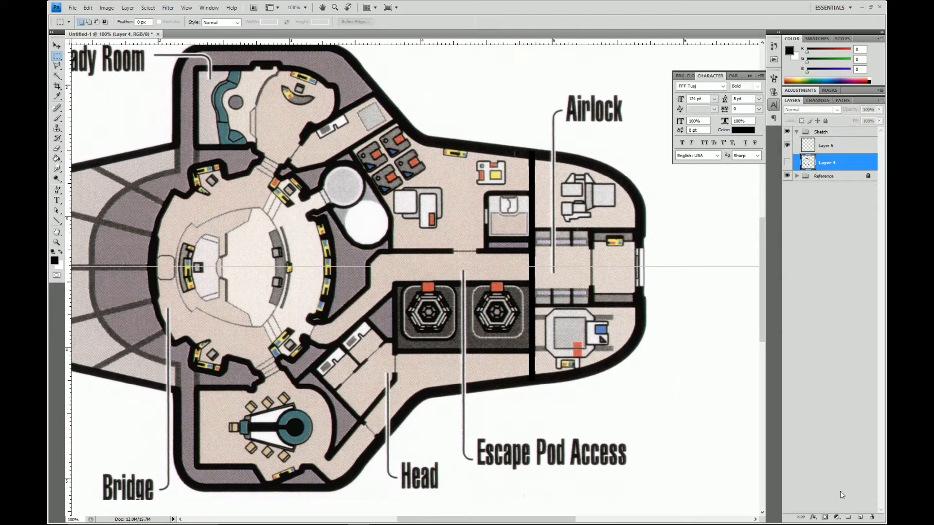
pyautogui.click(846, 517)
pyautogui.doubleClick(827, 162)
pyautogui.write('Hull')
pyautogui.press('Return')
pyautogui.moveTo(810, 176); pyautogui.dragTo(809, 161)
pyautogui.click(801, 160)
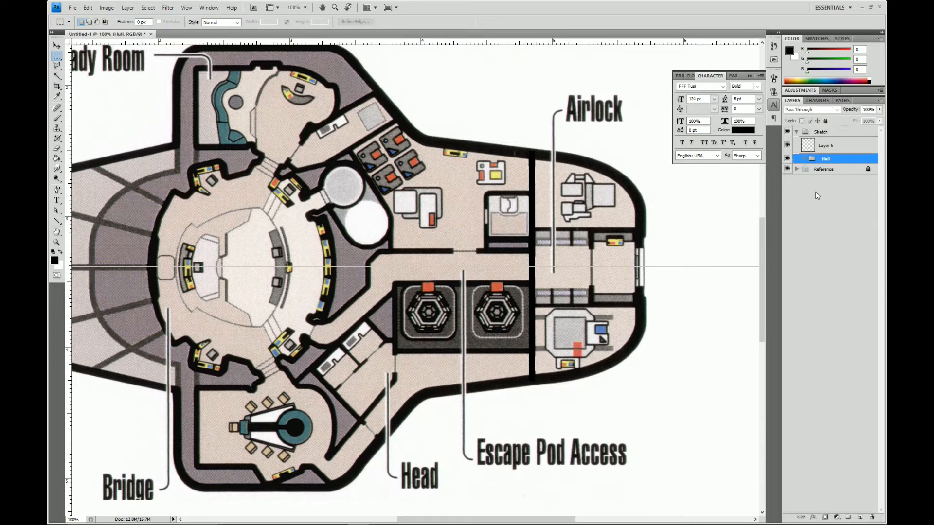
# - Create a group named "Inner Partitions" above the Hull group and put the bulkhead line's Layer 5 in it
pyautogui.click(827, 146)
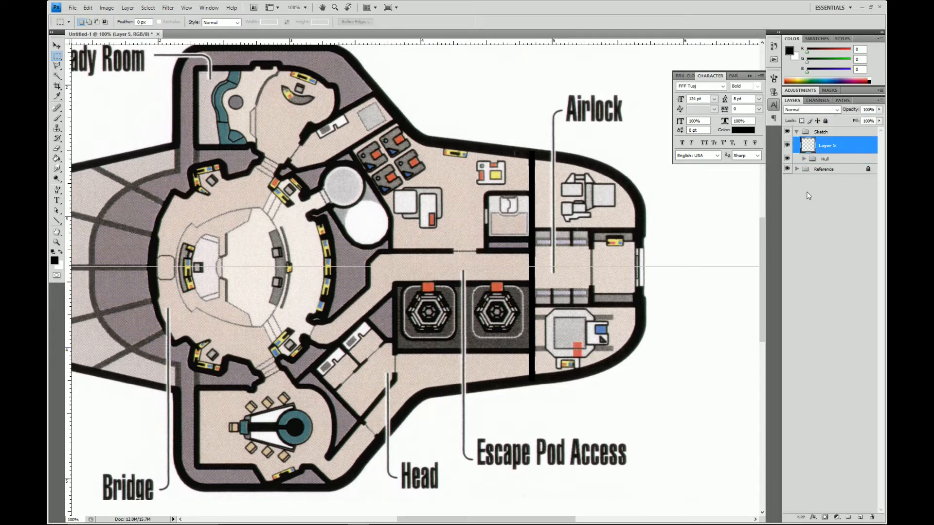
pyautogui.click(848, 517)
pyautogui.doubleClick(830, 142)
pyautogui.write('I')
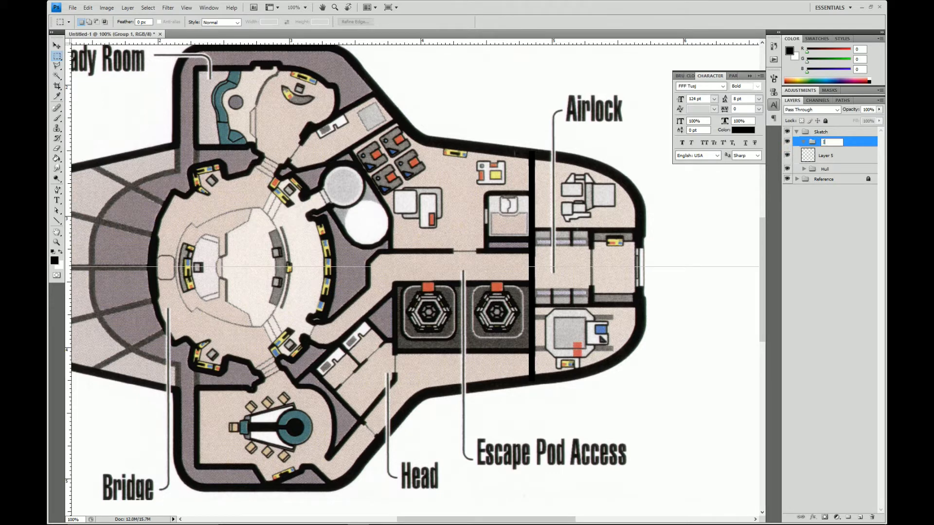
pyautogui.write('nner Partitions')
pyautogui.press('Return')
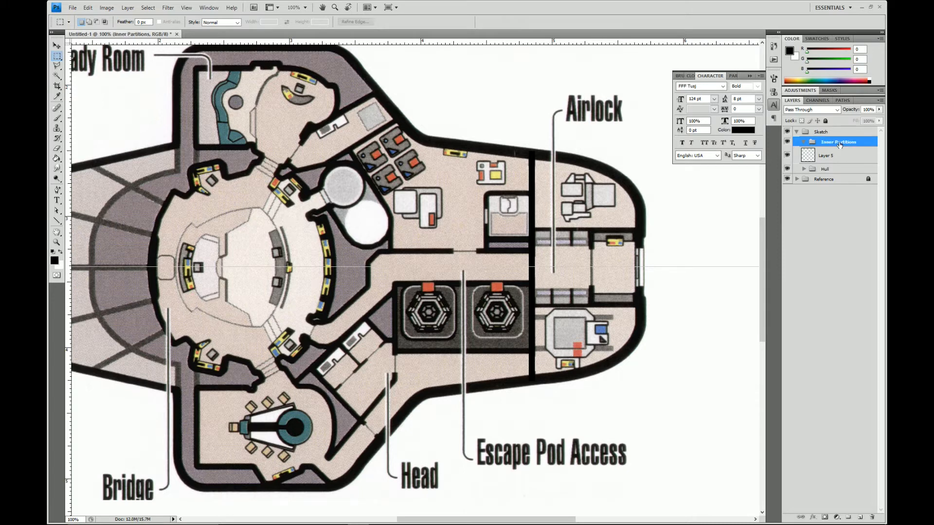
pyautogui.click(830, 156)
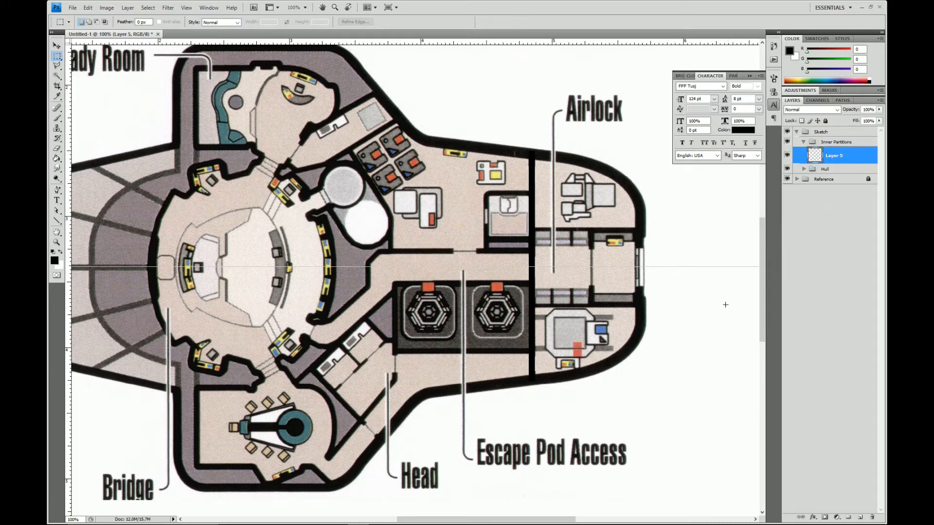
# - Add an empty layer above Layer 5 in Inner Partitions and try out rectangular selections around the aft section
pyautogui.moveTo(708, 265); pyautogui.dragTo(621, 262)
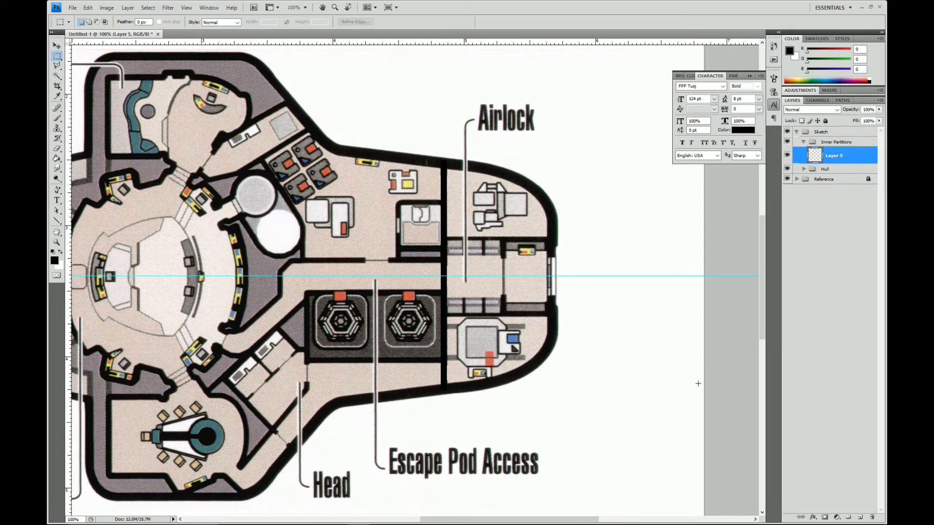
pyautogui.click(859, 518)
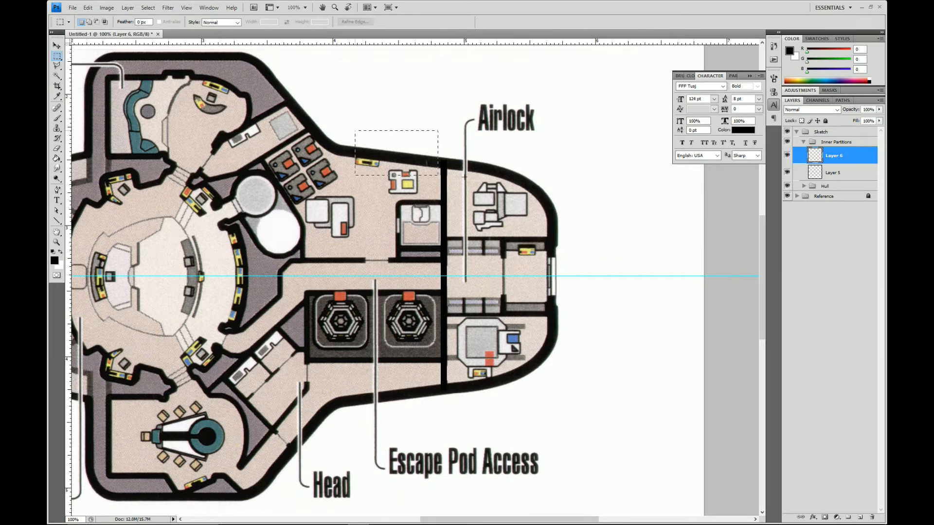
pyautogui.moveTo(598, 237); pyautogui.dragTo(598, 238)
pyautogui.moveTo(605, 322); pyautogui.dragTo(605, 324)
pyautogui.click(607, 326)
# - Duplicate the Layer 5 bulkhead line and move the copy onto the airlock's inner door wall
pyautogui.click(843, 177)
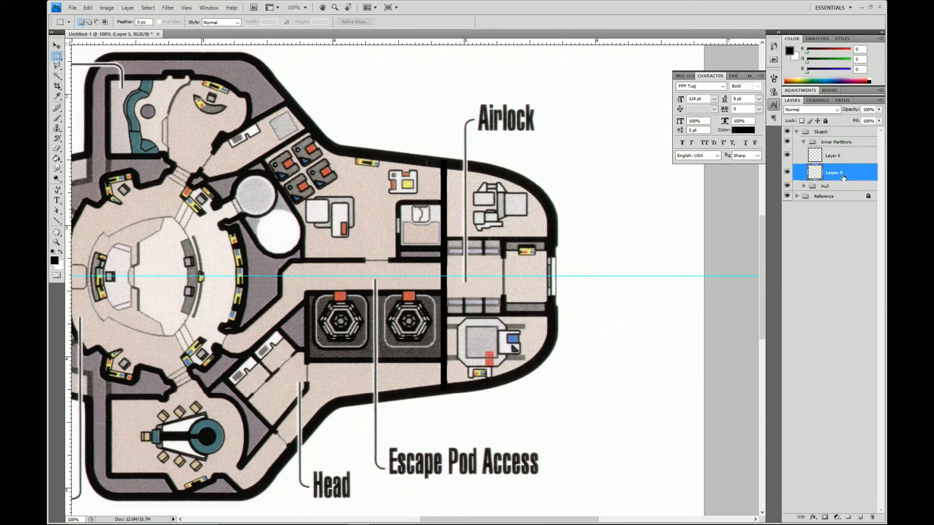
pyautogui.moveTo(845, 175); pyautogui.dragTo(843, 167)
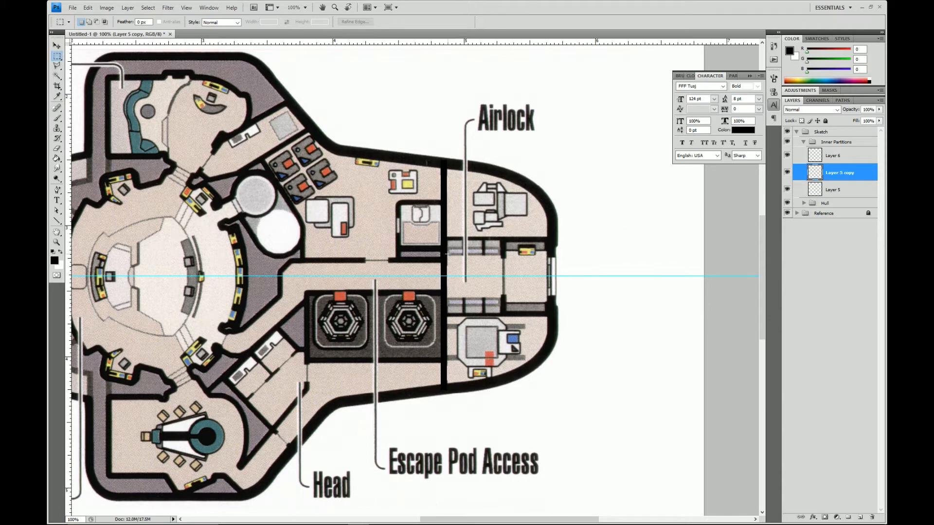
pyautogui.press('v')
pyautogui.moveTo(447, 258); pyautogui.dragTo(505, 254)
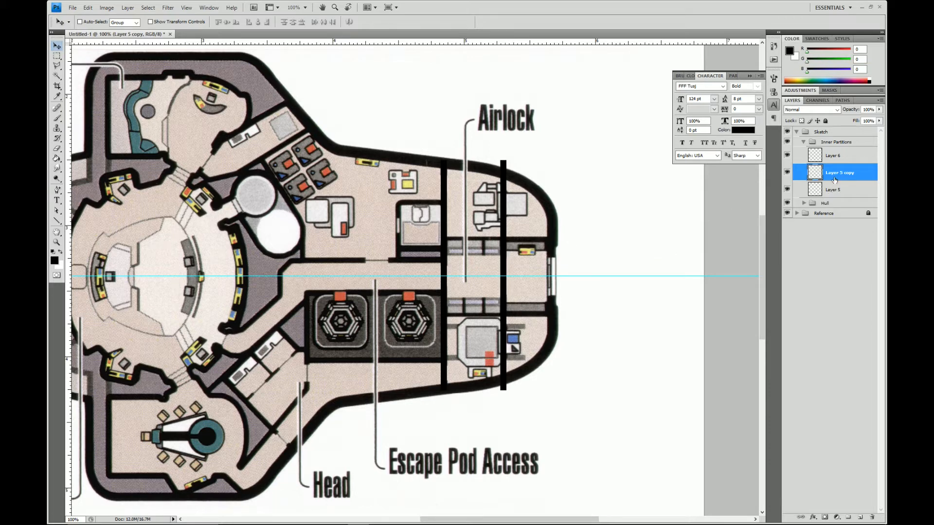
# - Trim both ends of the copied line so it spans only between the airlock's two side walls
pyautogui.press('alt')
pyautogui.press('m')
pyautogui.moveTo(562, 221); pyautogui.dragTo(584, 233)
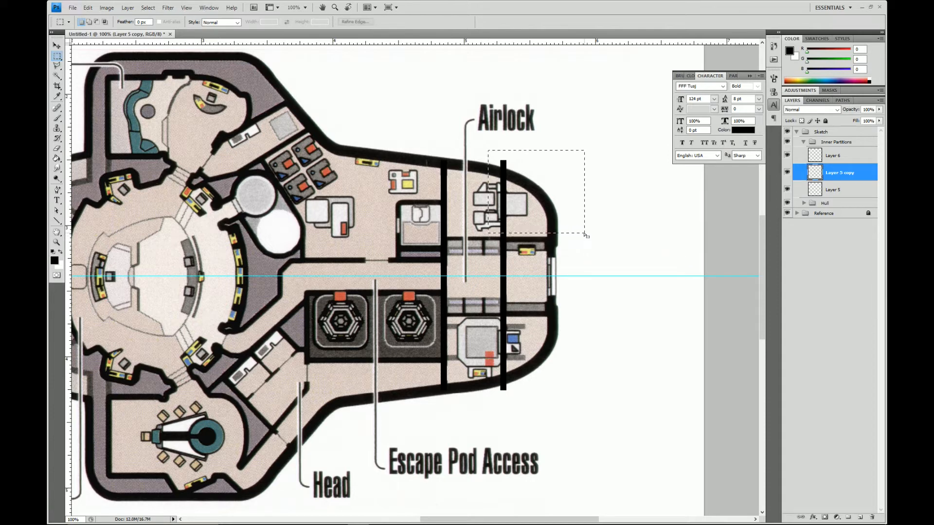
pyautogui.press('Delete')
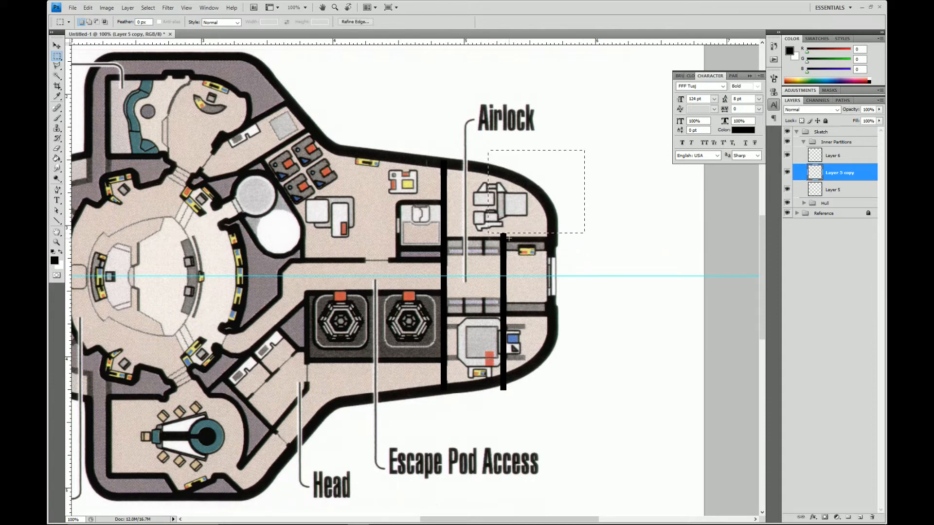
pyautogui.moveTo(482, 423); pyautogui.dragTo(539, 319)
pyautogui.press('Delete')
pyautogui.hotkey('ctrl', 'd')
# - Duplicate the Layer 5 bulkhead line again and move the copy to the forward wall line of the ready room and conference room
pyautogui.moveTo(380, 323); pyautogui.dragTo(548, 324)
pyautogui.click(839, 192)
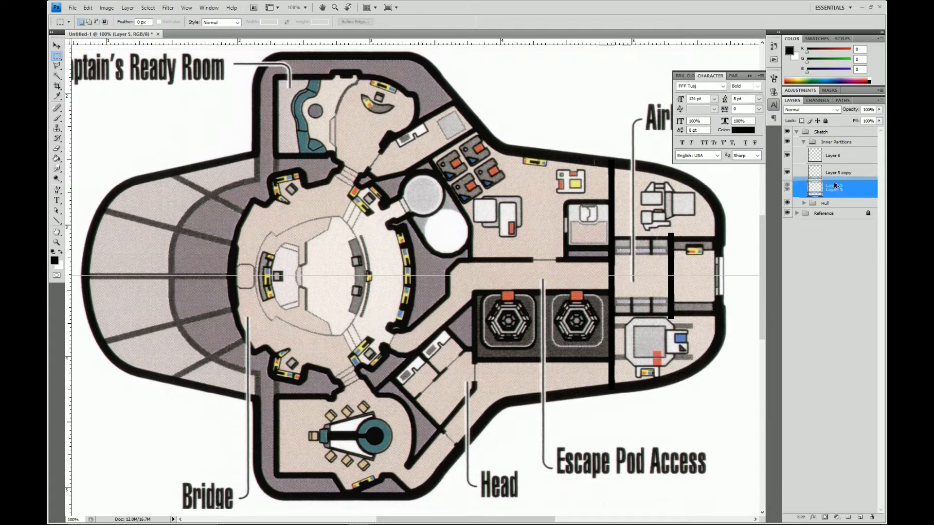
pyautogui.hotkey('ctrl', 'j')
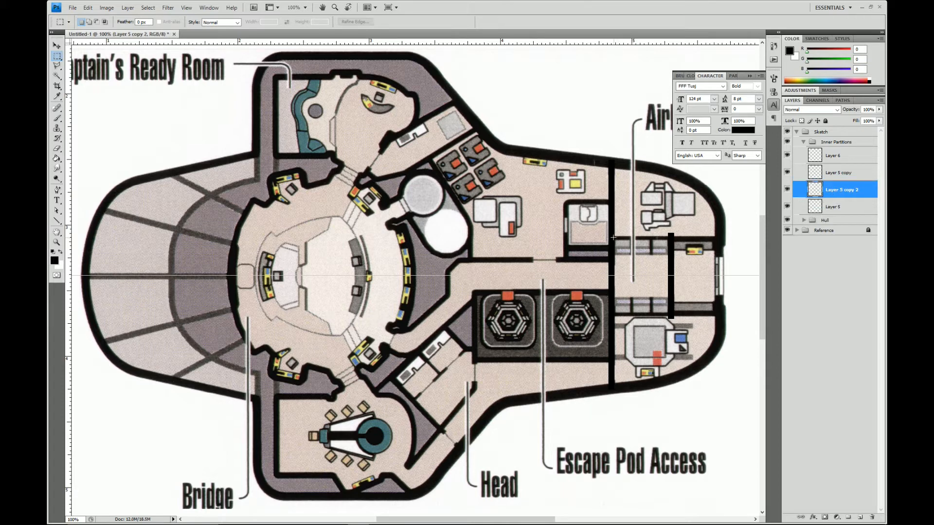
pyautogui.press('v')
pyautogui.moveTo(613, 238); pyautogui.dragTo(277, 250)
# - Stretch the copied forward wall line vertically so it reaches from the ready room's outer hull to the conference room's outer hull
pyautogui.hotkey('ctrl', 't')
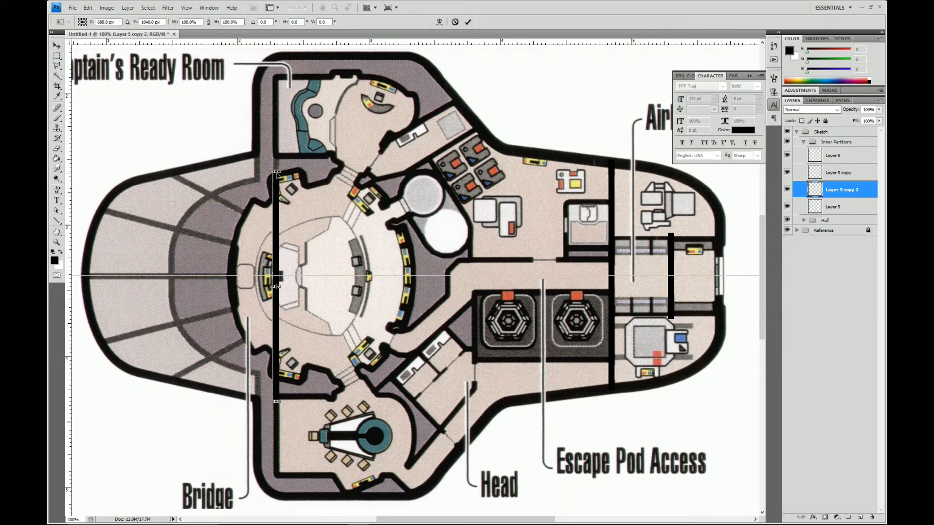
pyautogui.moveTo(276, 169); pyautogui.dragTo(275, 70)
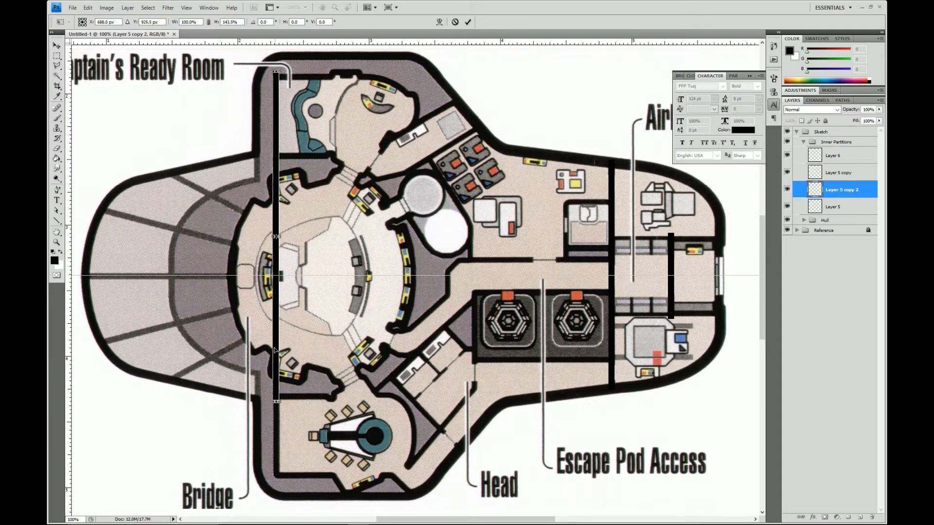
pyautogui.moveTo(276, 401); pyautogui.dragTo(270, 490)
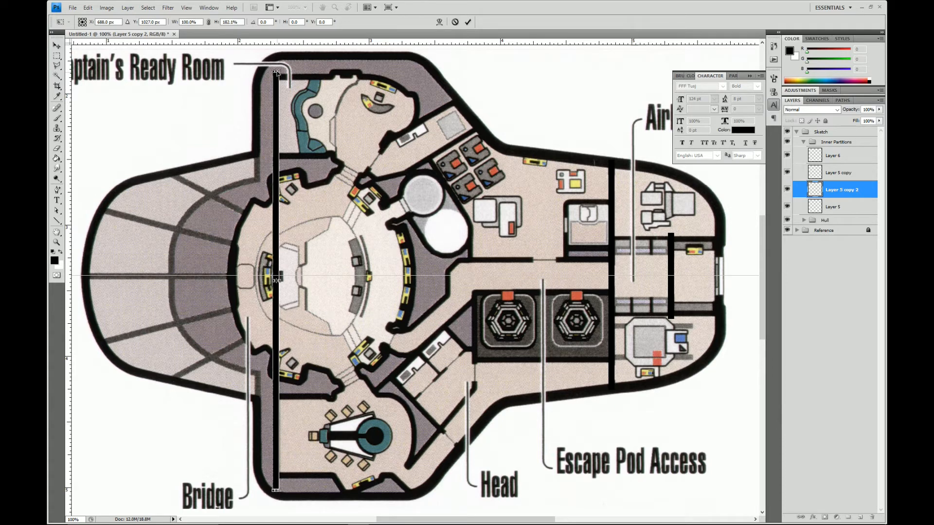
pyautogui.moveTo(276, 70); pyautogui.dragTo(276, 62)
pyautogui.press('Return')
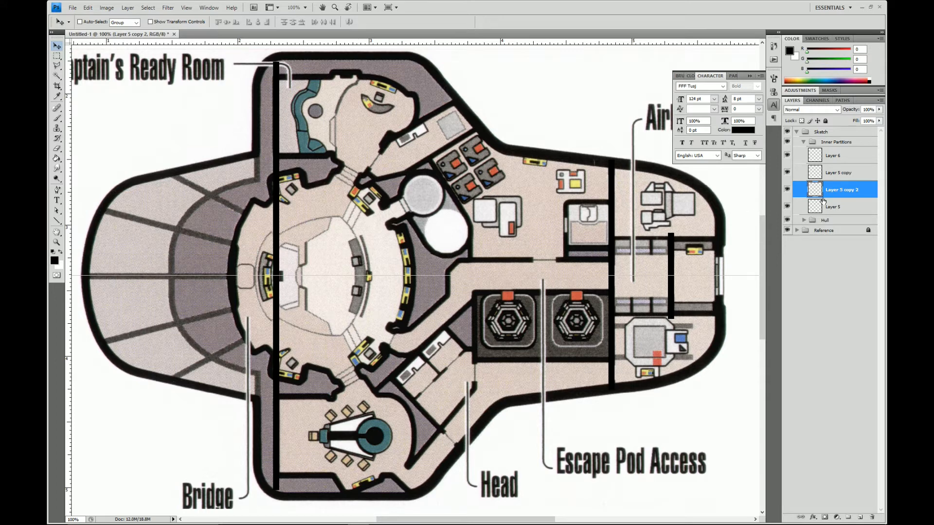
# - Erase the stretched line's middle section across the bridge and trim both of its ends near the outer hull
pyautogui.press('m')
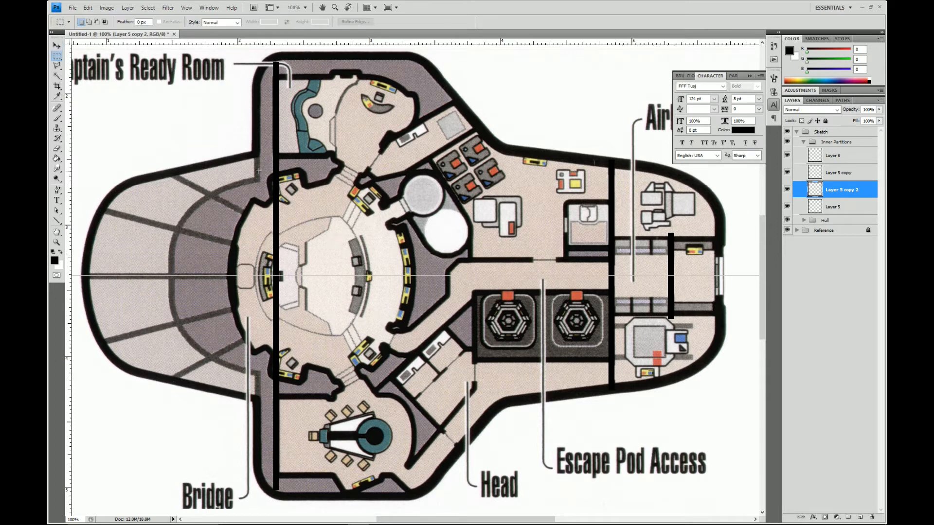
pyautogui.moveTo(357, 375); pyautogui.dragTo(356, 388)
pyautogui.press('Delete')
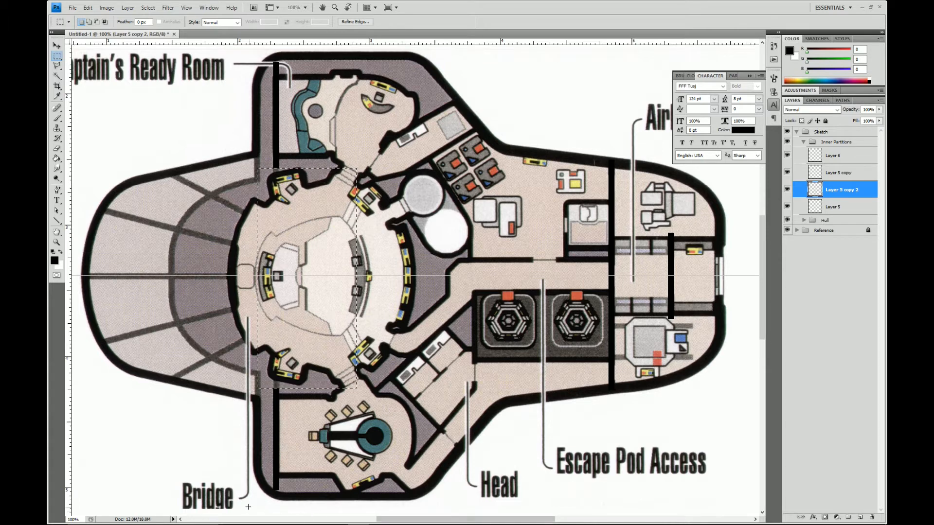
pyautogui.moveTo(257, 503); pyautogui.dragTo(300, 483)
pyautogui.press('Delete')
pyautogui.moveTo(261, 54); pyautogui.dragTo(300, 68)
pyautogui.press('Delete')
pyautogui.hotkey('ctrl', 'd')
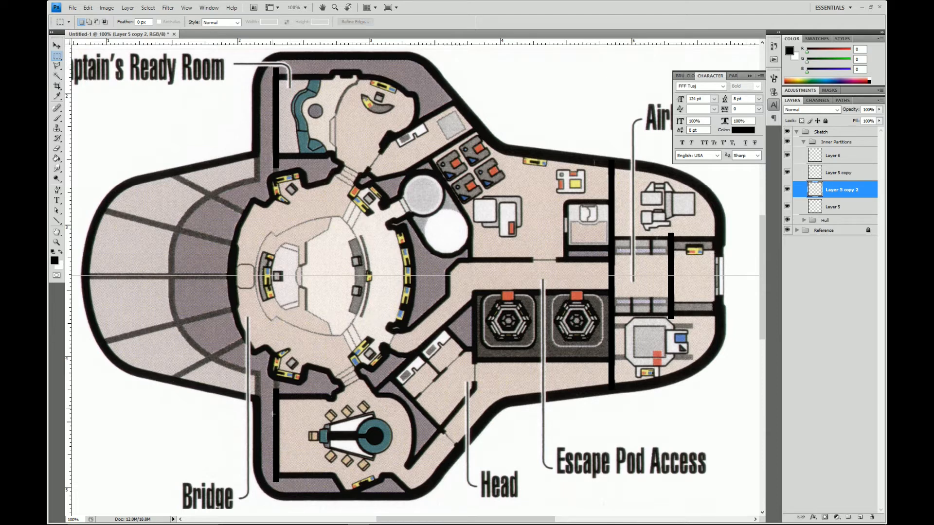
pyautogui.click(852, 159)
pyautogui.click(845, 207)
pyautogui.rightClick(845, 208)
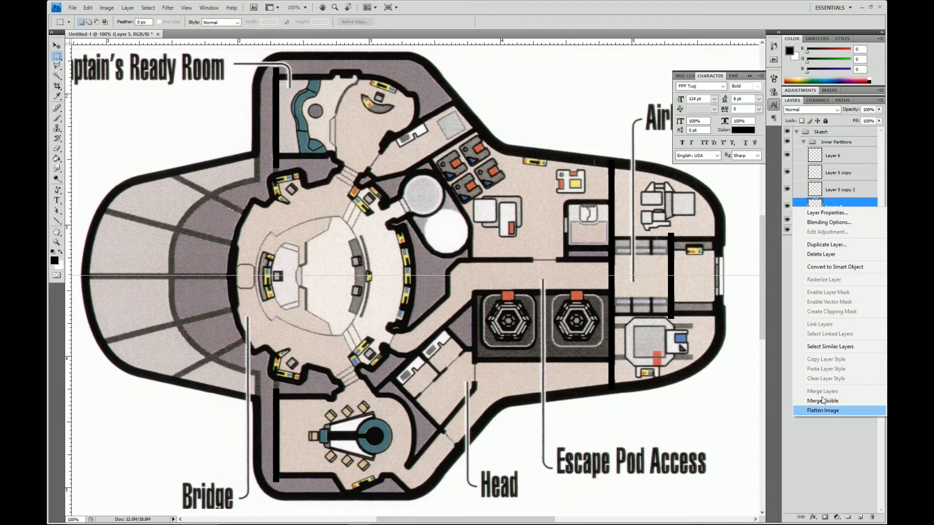
pyautogui.click(826, 213)
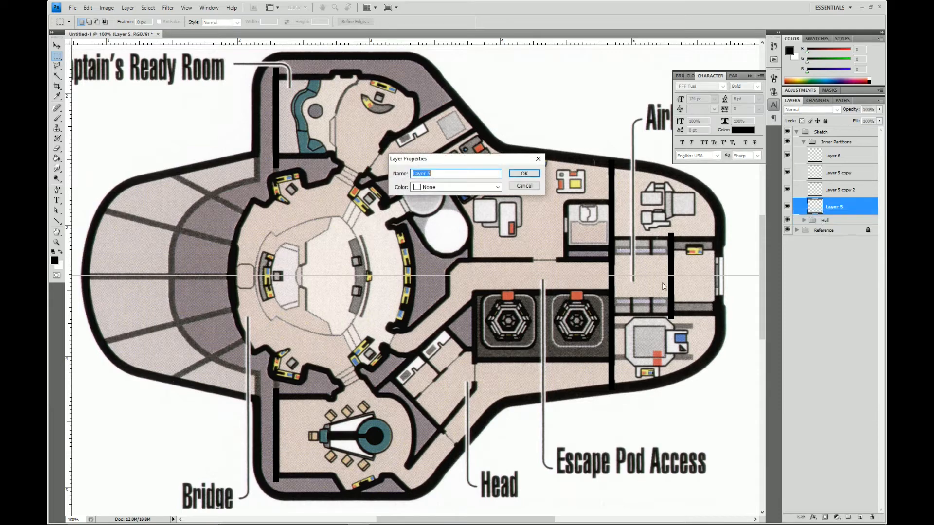
pyautogui.click(524, 186)
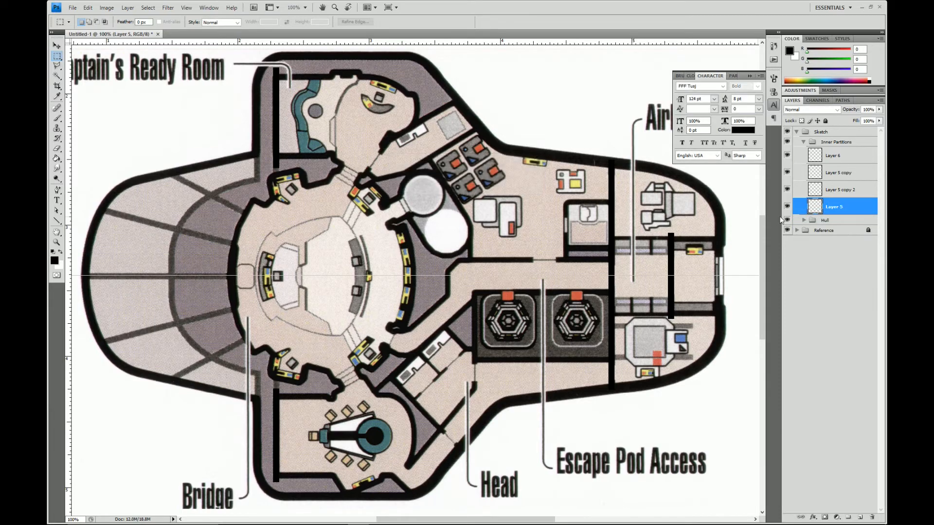
# - Apply a red Color Overlay in Normal blend mode with reduced opacity to the Layer 5 bulkhead line
pyautogui.doubleClick(854, 208)
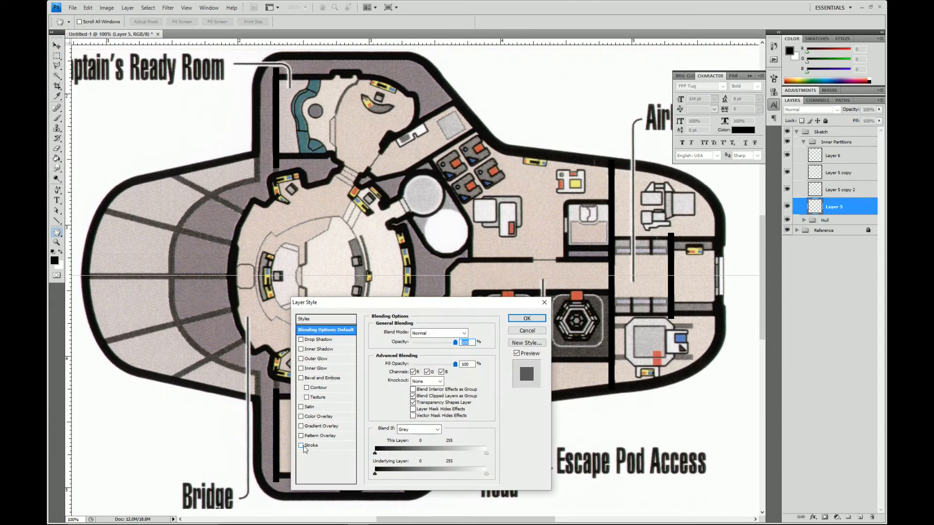
pyautogui.click(301, 416)
pyautogui.click(318, 416)
pyautogui.moveTo(447, 343); pyautogui.dragTo(417, 350)
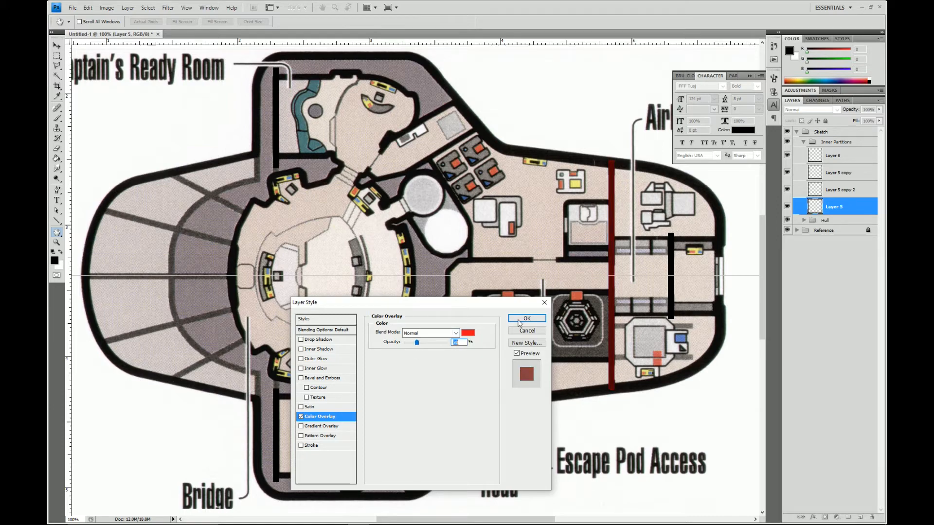
pyautogui.click(527, 318)
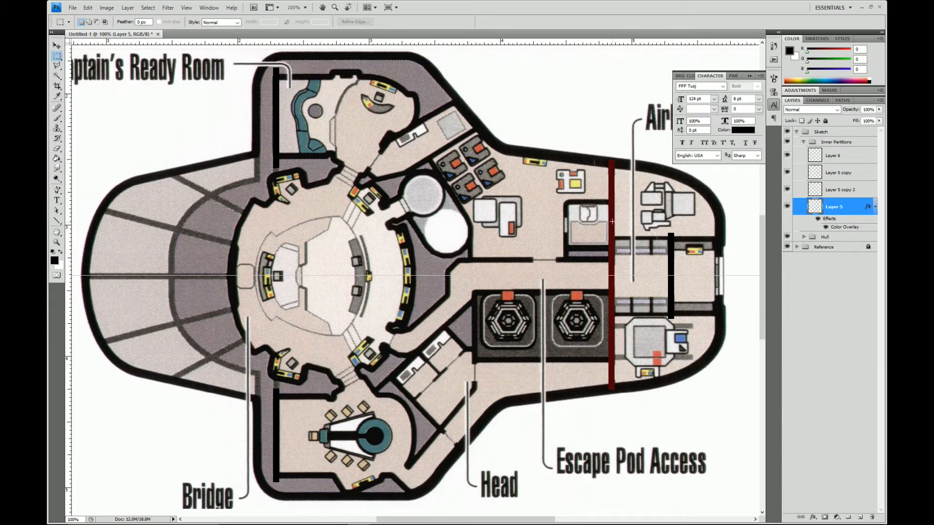
# - Copy the layer style of Layer 5 and paste it onto Layer 6, Layer 5 copy and Layer 5 copy 2
pyautogui.rightClick(838, 206)
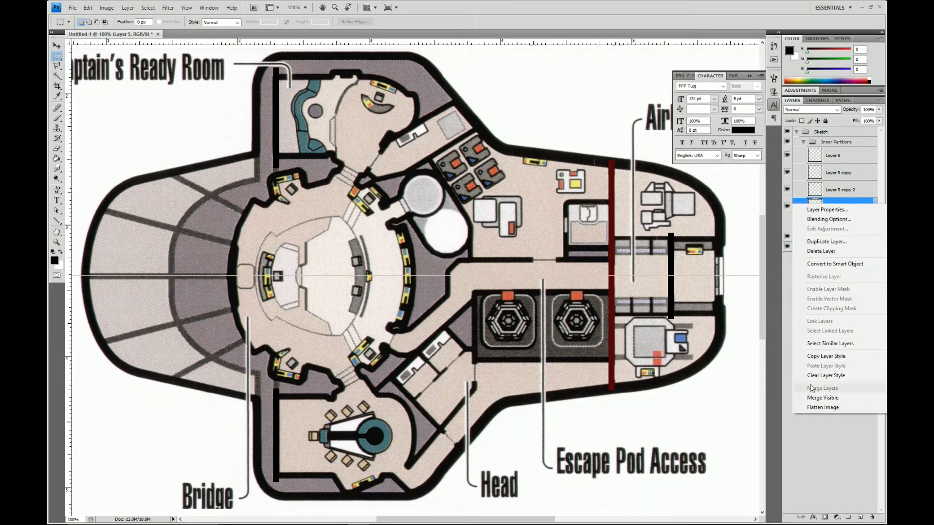
pyautogui.click(826, 356)
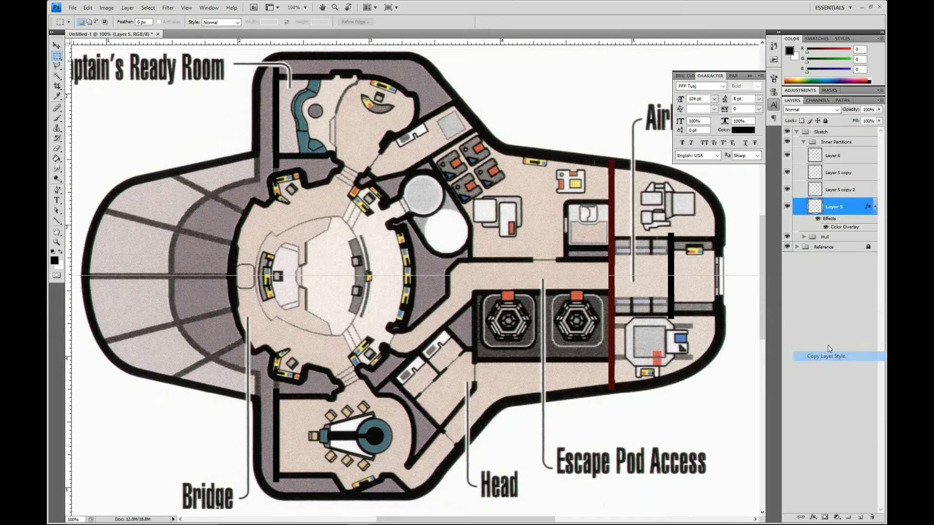
pyautogui.click(844, 155)
pyautogui.keyDown('shift'); pyautogui.click(844, 189); pyautogui.keyUp('shift')
pyautogui.rightClick(844, 188)
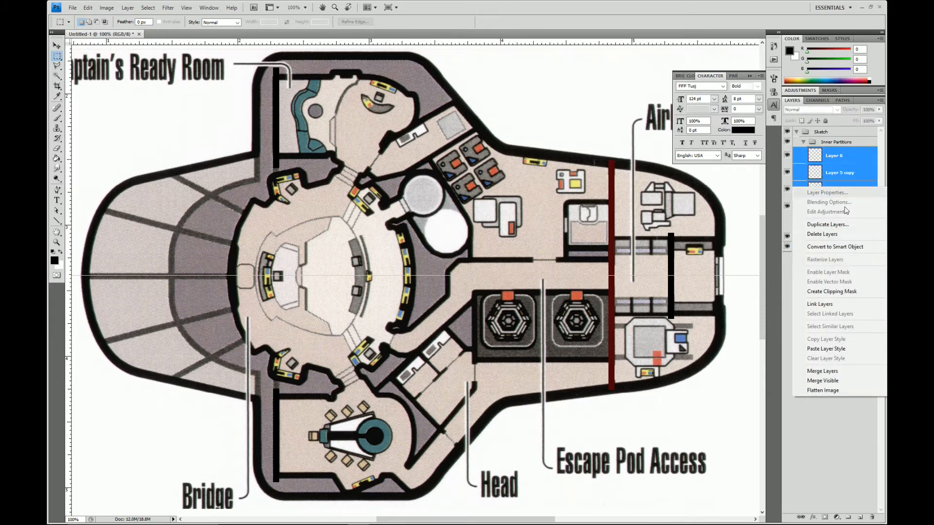
pyautogui.click(825, 349)
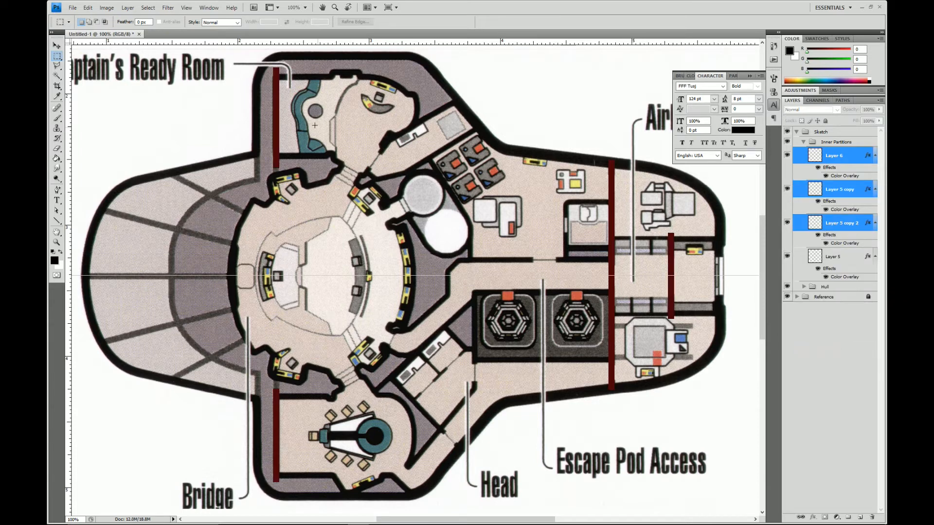
# - Collapse the effects lists of the four Inner Partitions layers
pyautogui.click(875, 156)
pyautogui.click(875, 173)
pyautogui.click(874, 191)
pyautogui.click(875, 206)
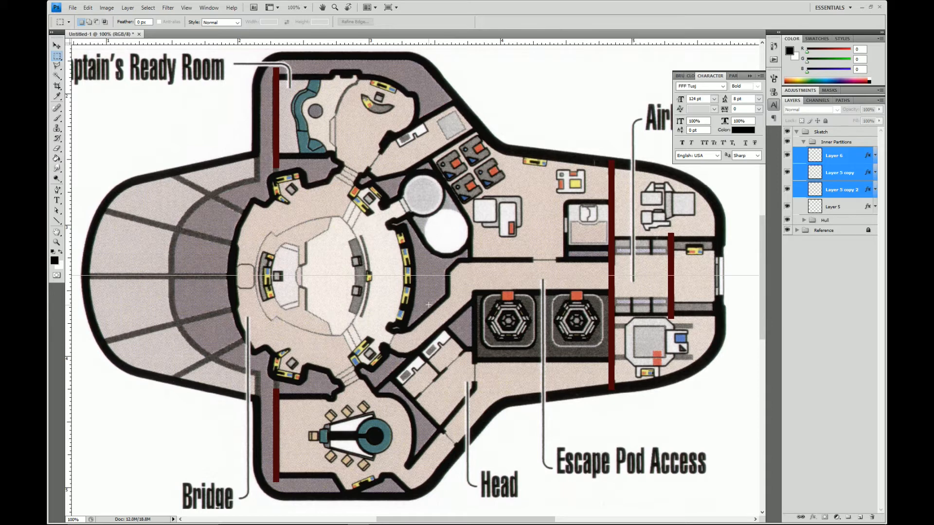
# - Hide and show Layer 6 to check which partitions it holds
pyautogui.click(850, 210)
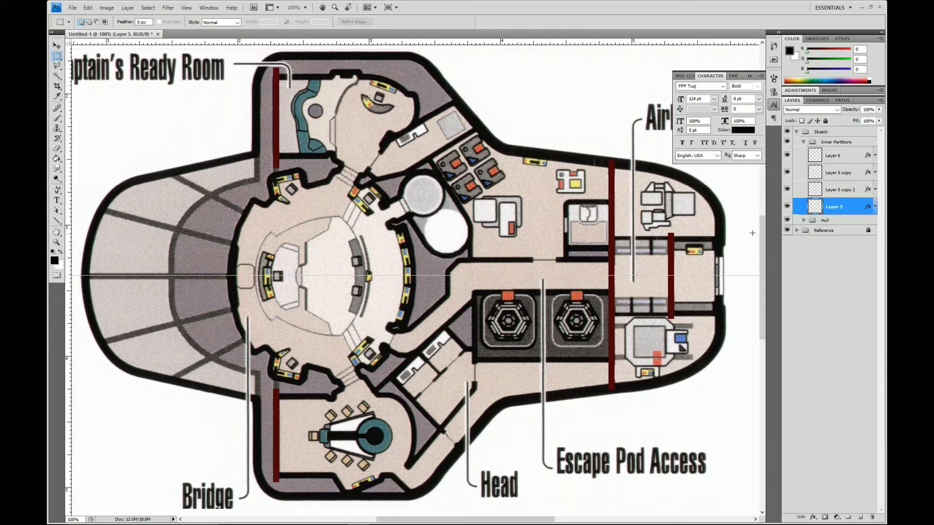
pyautogui.click(837, 156)
pyautogui.click(788, 156)
pyautogui.click(786, 156)
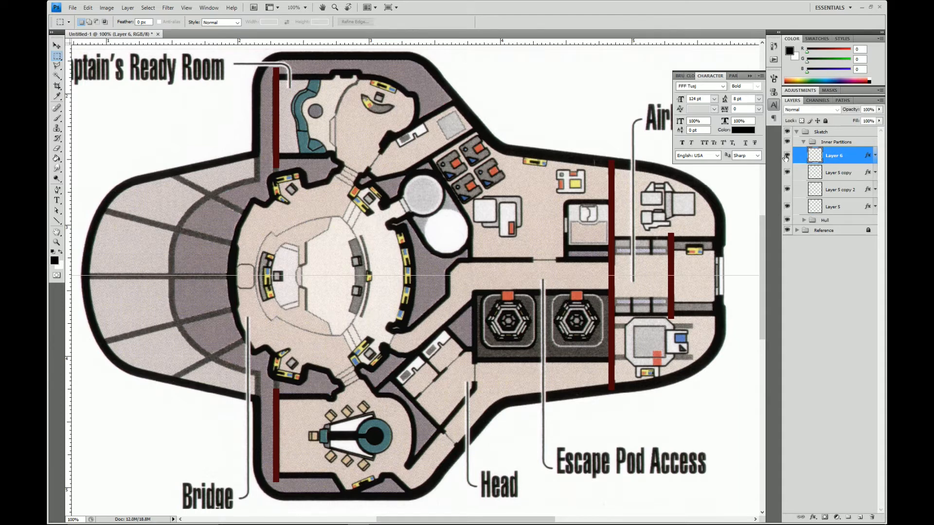
# - Place a duplicate of the vertical bar from Layer 5 copy along the left wall of the escape pod bay
pyautogui.click(855, 177)
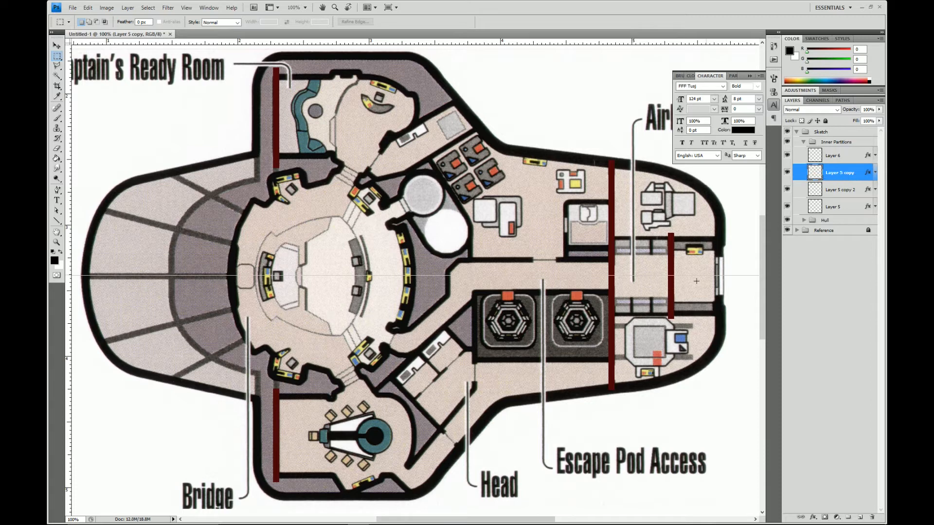
pyautogui.press('v')
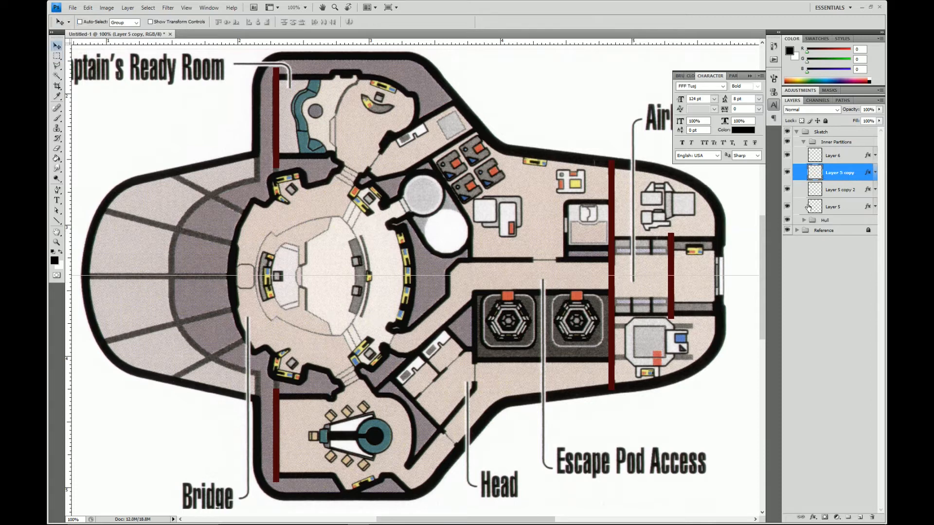
pyautogui.moveTo(841, 175); pyautogui.dragTo(843, 168)
pyautogui.moveTo(672, 270); pyautogui.dragTo(476, 320)
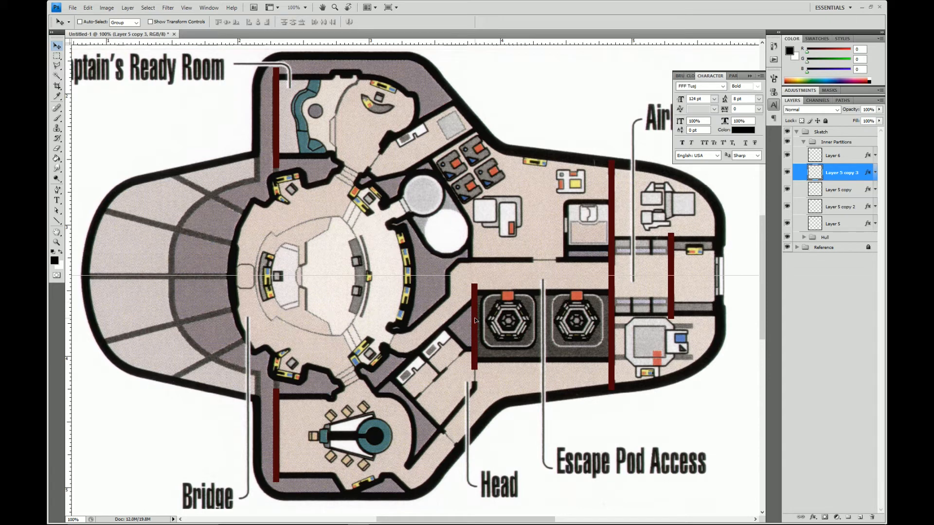
# - Shift the escape pod bay's wall bar down to the doorway beside the Head and stretch its upper end to the corridor
pyautogui.moveTo(476, 320); pyautogui.dragTo(475, 346)
pyautogui.hotkey('ctrl', 't')
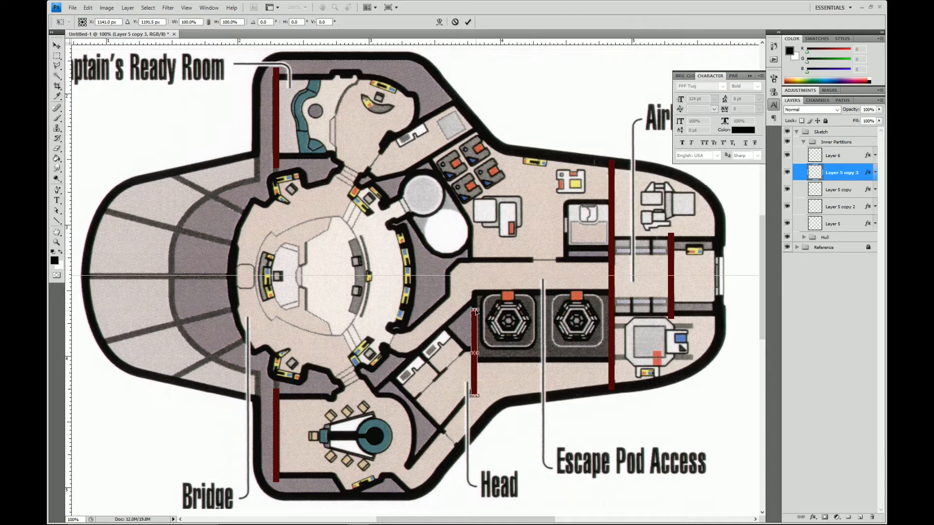
pyautogui.moveTo(474, 308); pyautogui.dragTo(474, 279)
pyautogui.press('Return')
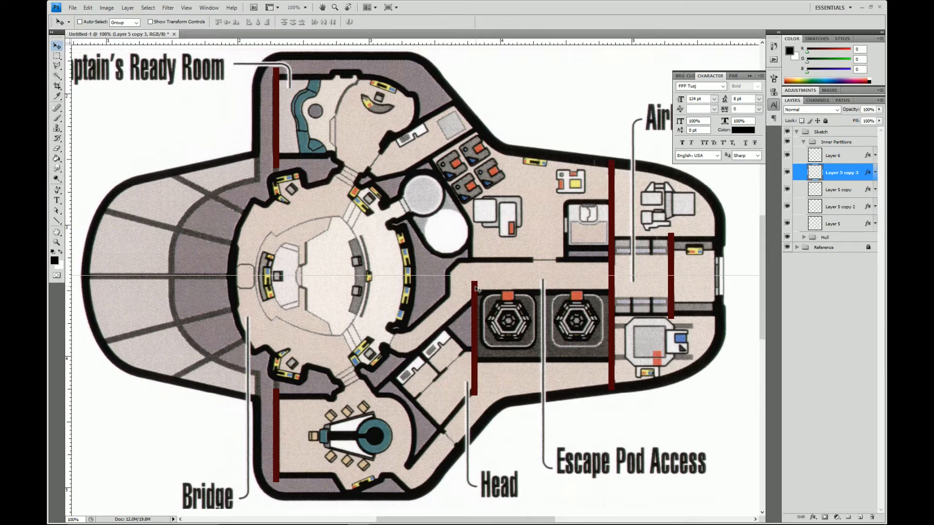
pyautogui.moveTo(474, 311); pyautogui.dragTo(470, 210)
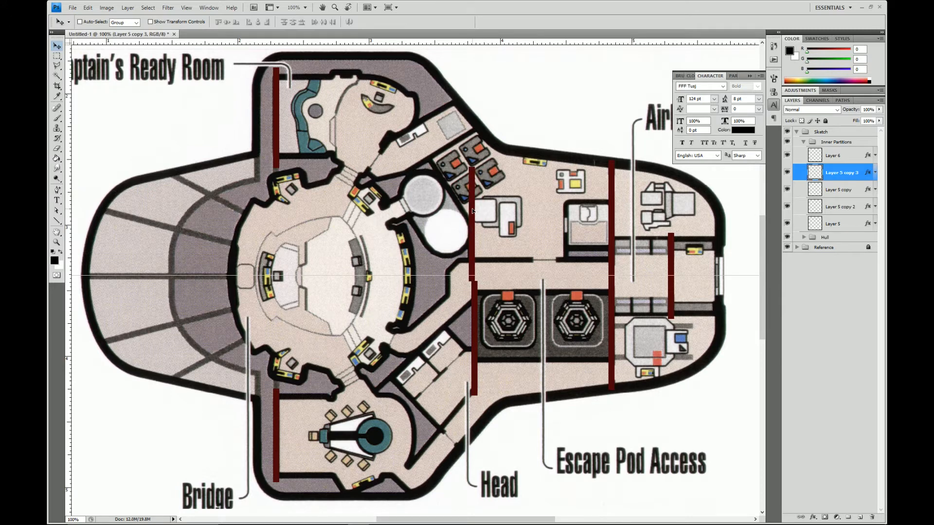
pyautogui.hotkey('ctrl', 'j')
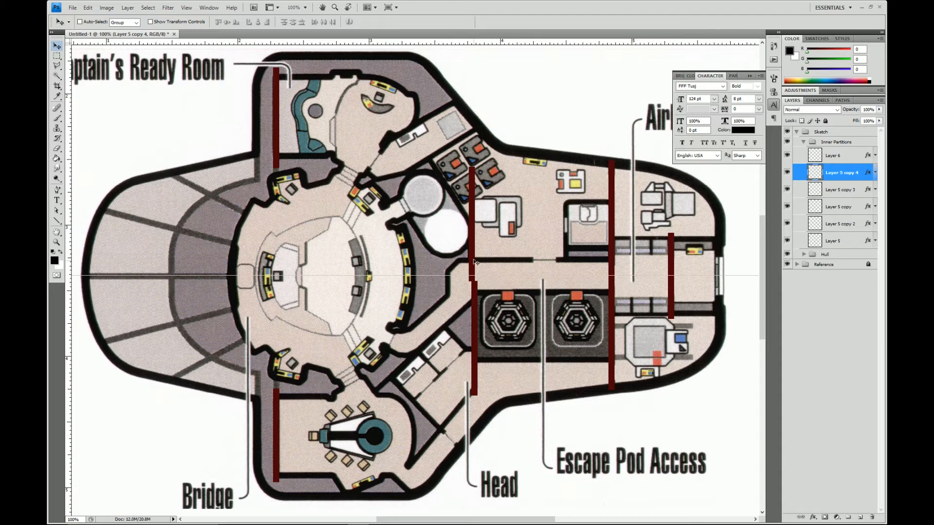
pyautogui.moveTo(476, 257); pyautogui.dragTo(511, 251)
pyautogui.press('Delete')
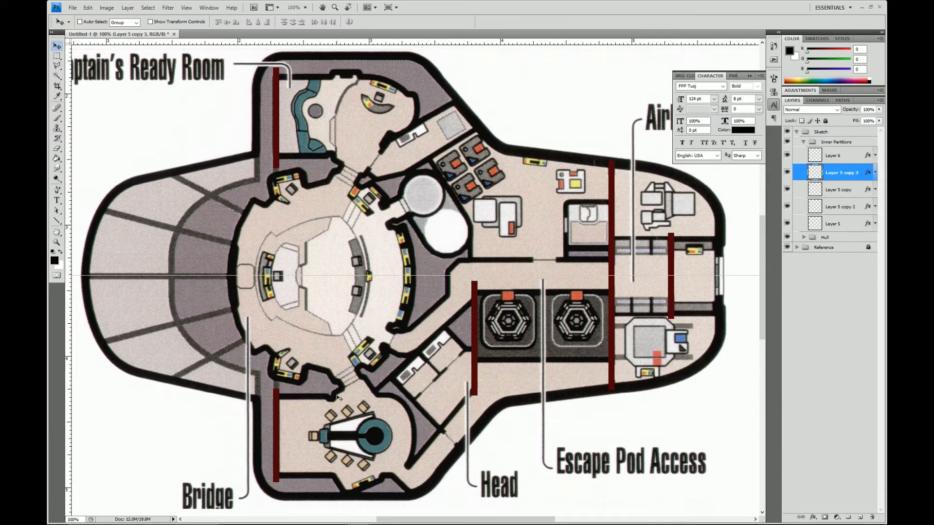
# - Duplicate Layer 5 to just beneath Layer 6, and delete Layer 6
pyautogui.click(840, 158)
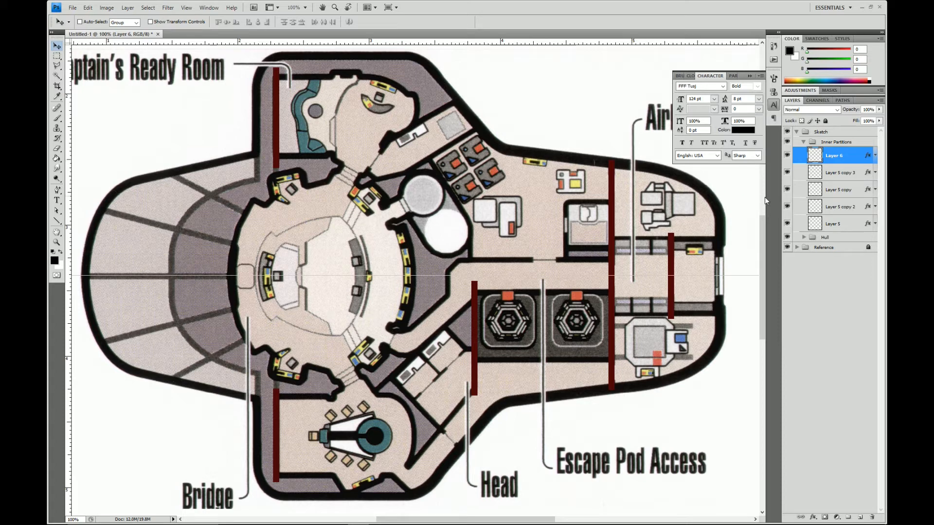
pyautogui.click(848, 225)
pyautogui.click(787, 223)
pyautogui.click(788, 223)
pyautogui.moveTo(854, 225); pyautogui.dragTo(854, 164)
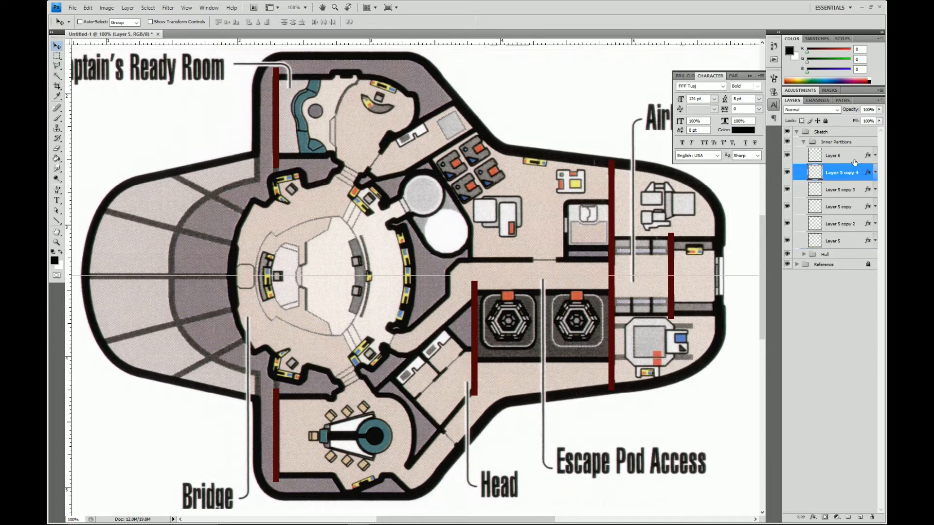
pyautogui.click(846, 159)
pyautogui.press('Delete')
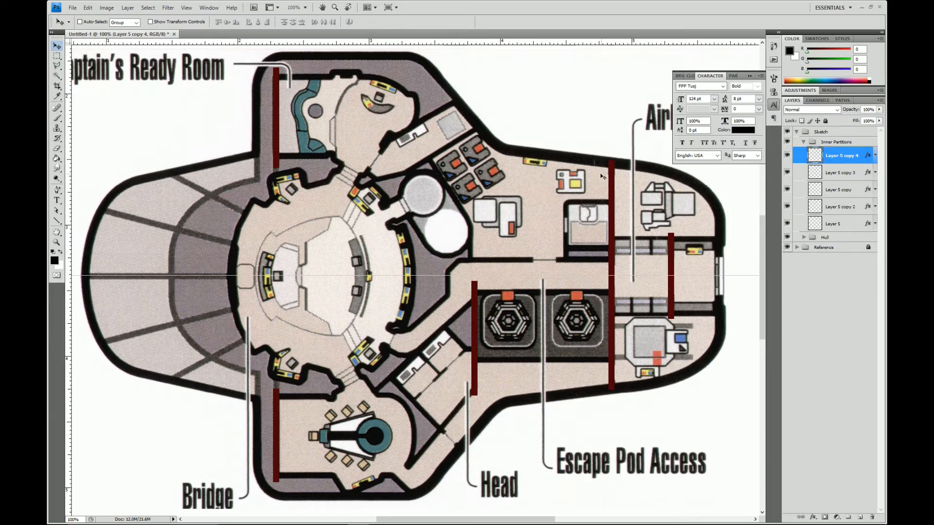
# - Rotate the duplicated long bar to horizontal and align it with the upper wall of the corridor above the escape pods
pyautogui.hotkey('ctrl', 't')
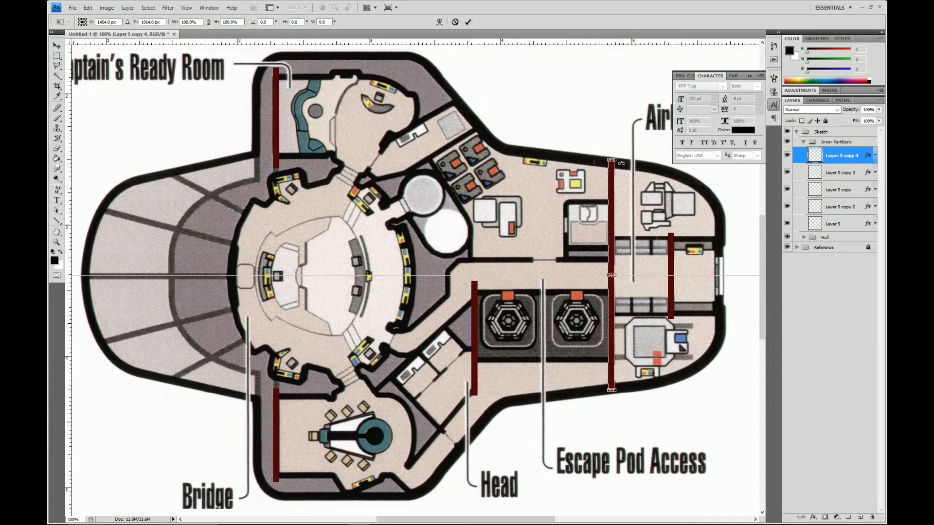
pyautogui.moveTo(635, 155); pyautogui.dragTo(718, 289)
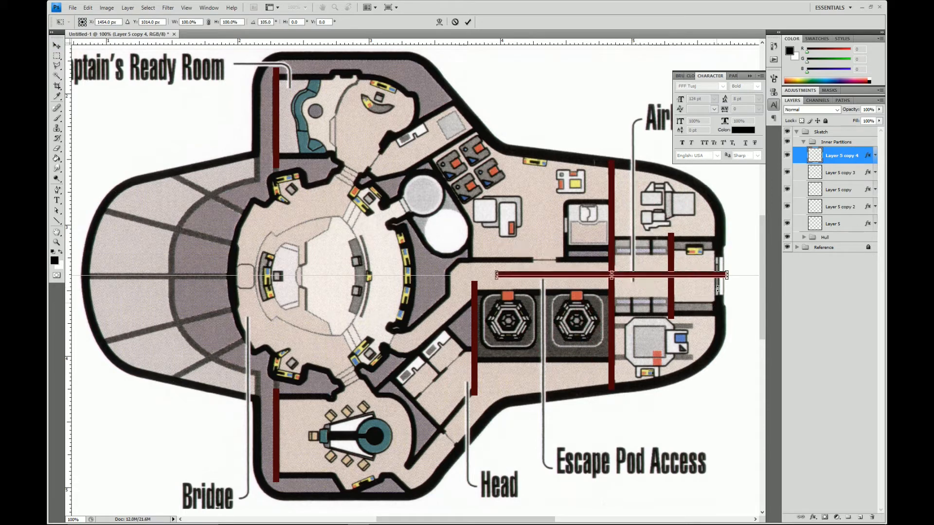
pyautogui.press('Return')
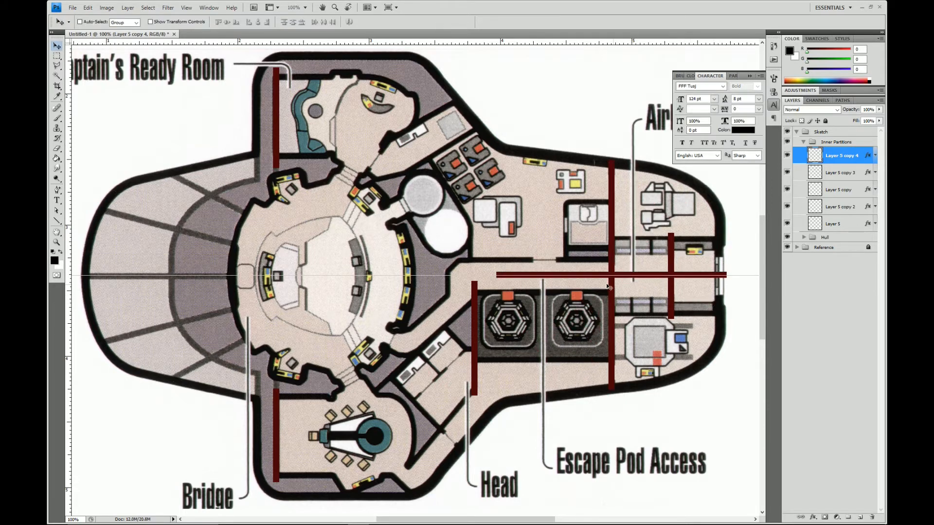
pyautogui.moveTo(545, 276); pyautogui.dragTo(464, 259)
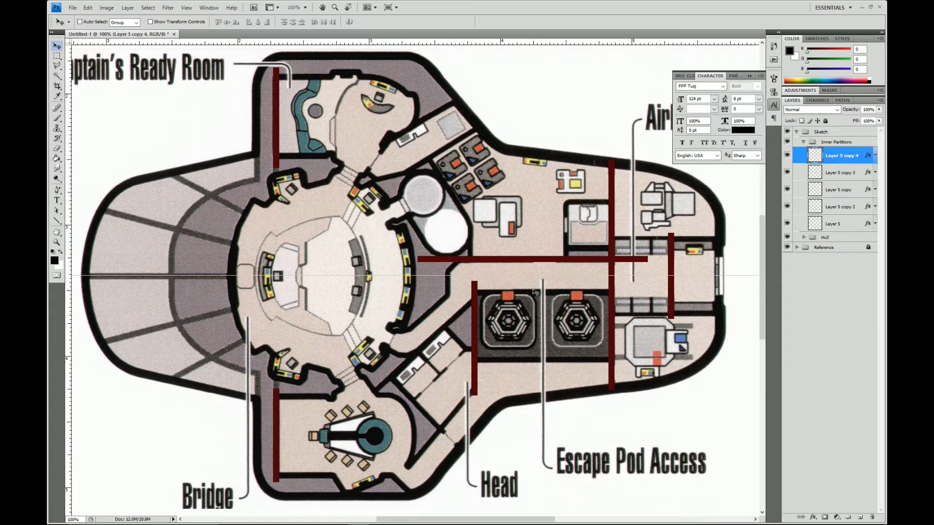
# - Trim the horizontal corridor bar at the long vertical partition on its right and at the corridor's corner on its left
pyautogui.press('m')
pyautogui.moveTo(659, 240); pyautogui.dragTo(614, 285)
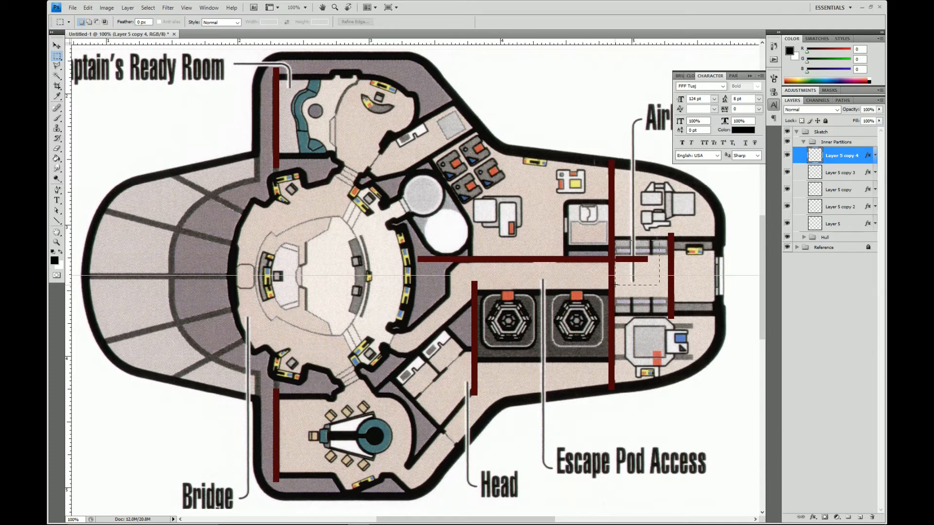
pyautogui.press('Delete')
pyautogui.moveTo(404, 242); pyautogui.dragTo(466, 289)
pyautogui.moveTo(458, 290); pyautogui.dragTo(455, 290)
pyautogui.press('Delete')
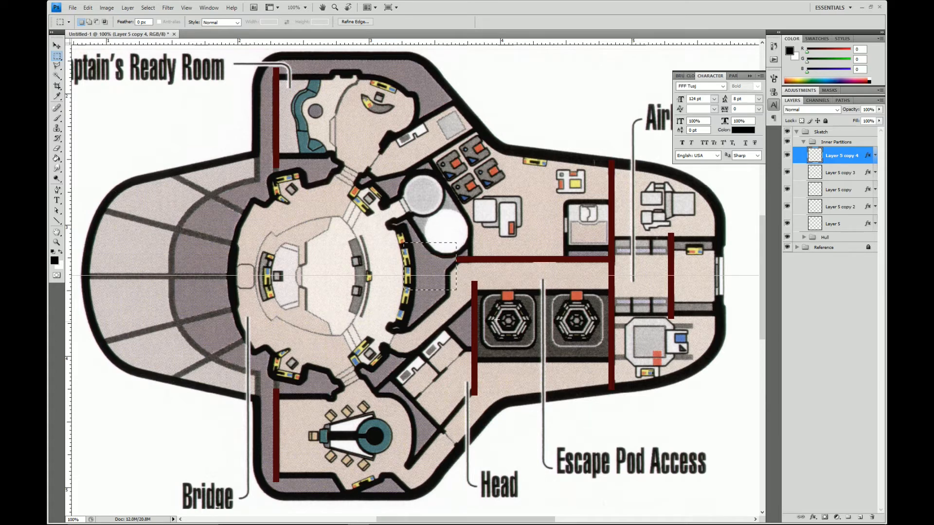
pyautogui.hotkey('ctrl', 'd')
# - Duplicate the corridor bar just above itself and trim both ends so it spans only the small room's lower wall
pyautogui.press('v')
pyautogui.moveTo(529, 260); pyautogui.dragTo(533, 252)
pyautogui.moveTo(533, 251); pyautogui.dragTo(536, 252)
pyautogui.hotkey('ctrl', 'j')
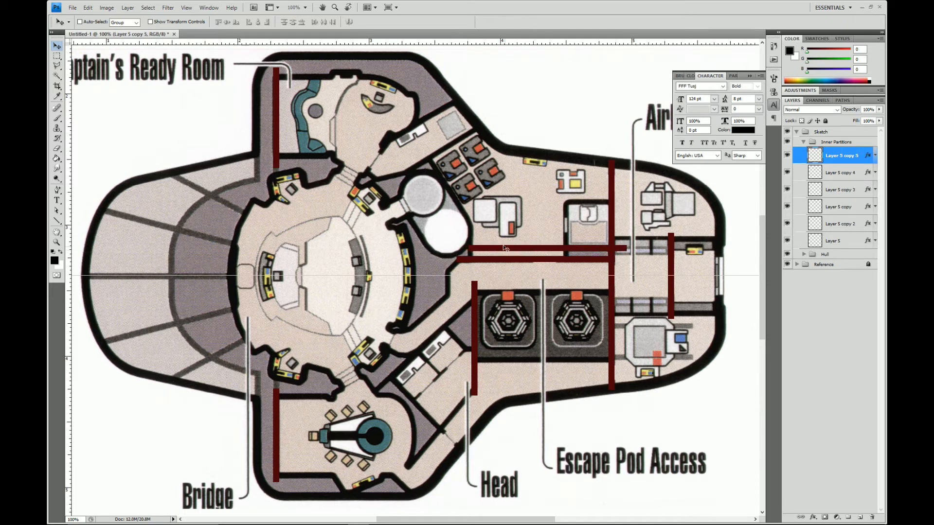
pyautogui.press('m')
pyautogui.moveTo(555, 261); pyautogui.dragTo(559, 262)
pyautogui.press('Delete')
pyautogui.moveTo(644, 238); pyautogui.dragTo(614, 276)
pyautogui.press('Delete')
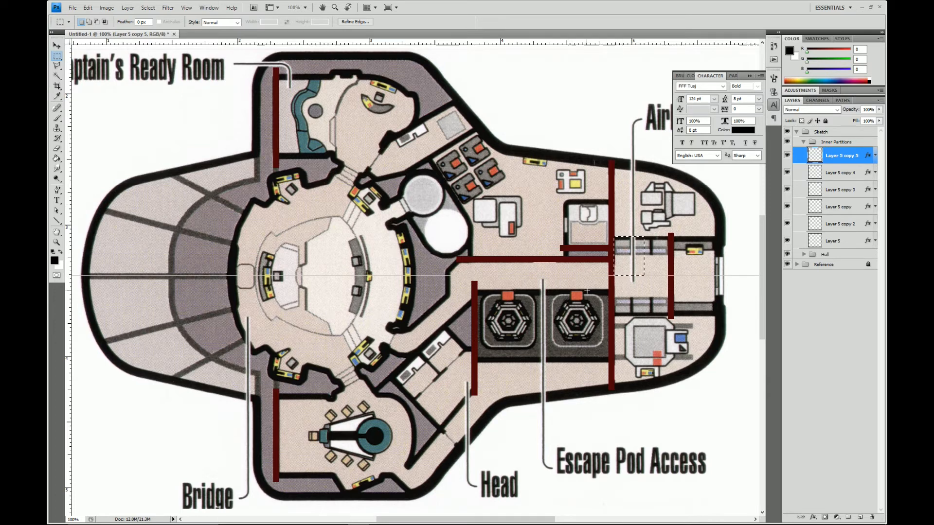
# - Place copies of the short horizontal bar along the upper and lower walls of the small room at the ship's far right end
pyautogui.hotkey('ctrl', 'd')
pyautogui.press('v')
pyautogui.moveTo(589, 249); pyautogui.dragTo(698, 241)
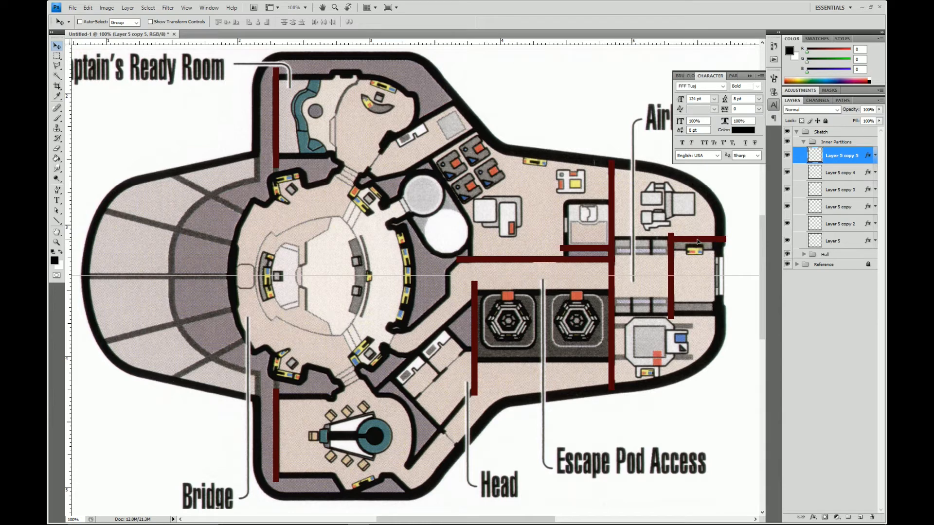
pyautogui.hotkey('ctrl', 'j')
pyautogui.moveTo(695, 243); pyautogui.dragTo(692, 318)
pyautogui.hotkey('ctrl', 'j')
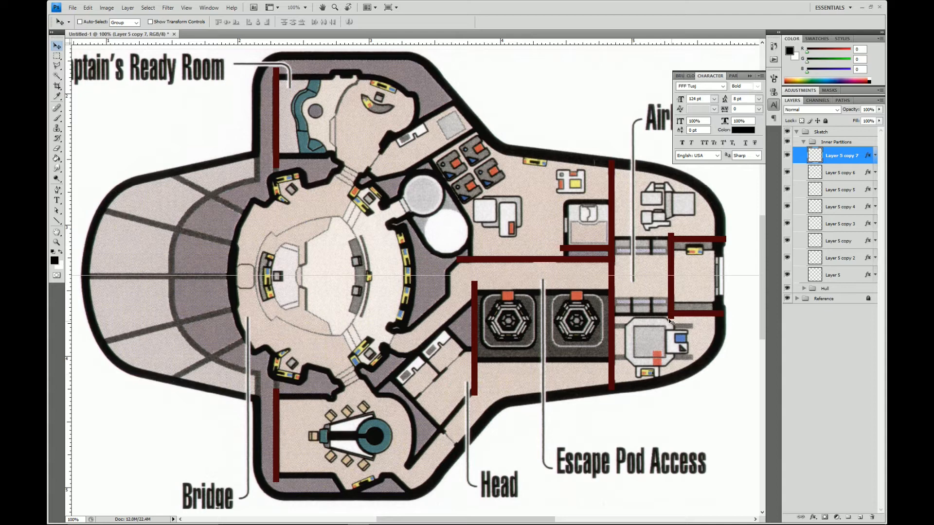
# - Place copies of the corridor bar from Layer 5 copy 4 along the upper and lower walls of the Captain's Ready Room and the conference room
pyautogui.rightClick(531, 261)
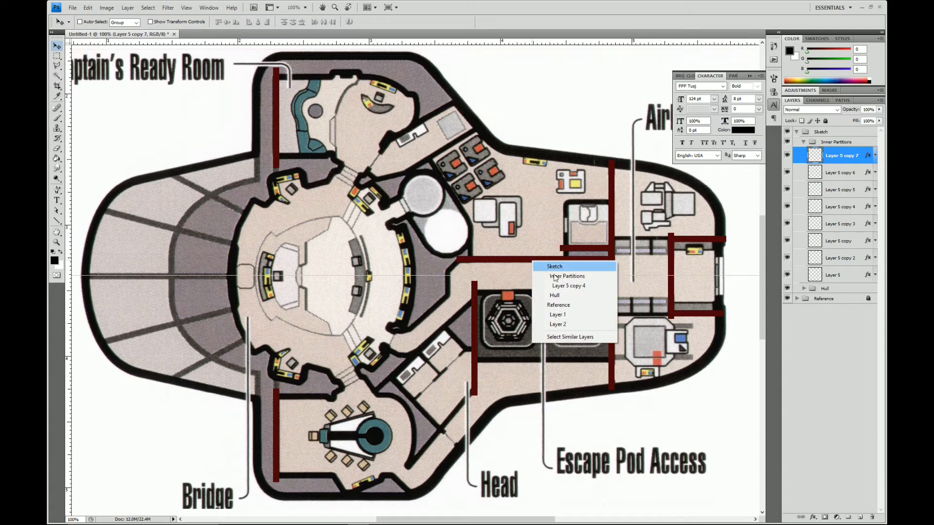
pyautogui.click(567, 287)
pyautogui.moveTo(542, 262); pyautogui.dragTo(343, 79)
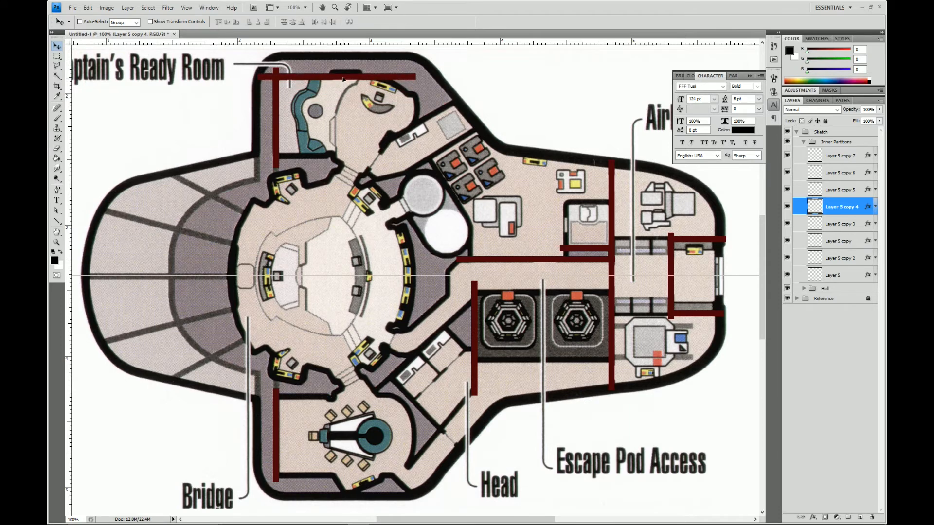
pyautogui.hotkey('ctrl', 'j')
pyautogui.moveTo(330, 79); pyautogui.dragTo(317, 398)
pyautogui.hotkey('ctrl', 'j')
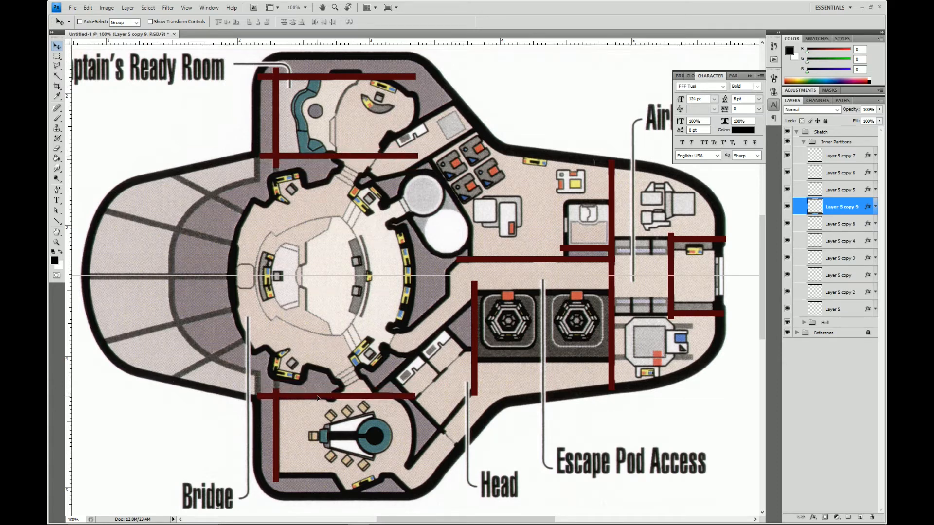
pyautogui.hotkey('ctrl', 'j')
pyautogui.moveTo(317, 397); pyautogui.dragTo(321, 478)
pyautogui.hotkey('ctrl', 'j')
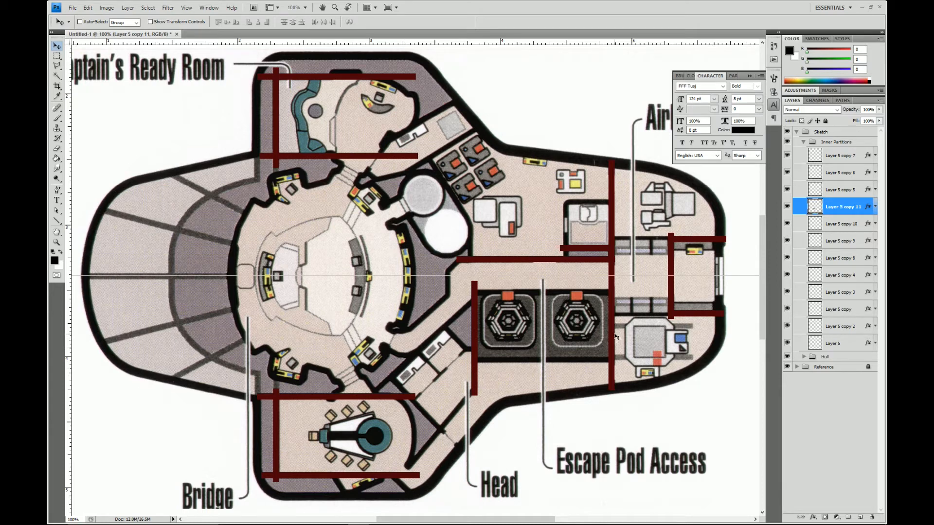
# - Place a copy of the short bar from Layer 5 copy 5 along the upper wall of the small room above the corridor
pyautogui.rightClick(589, 249)
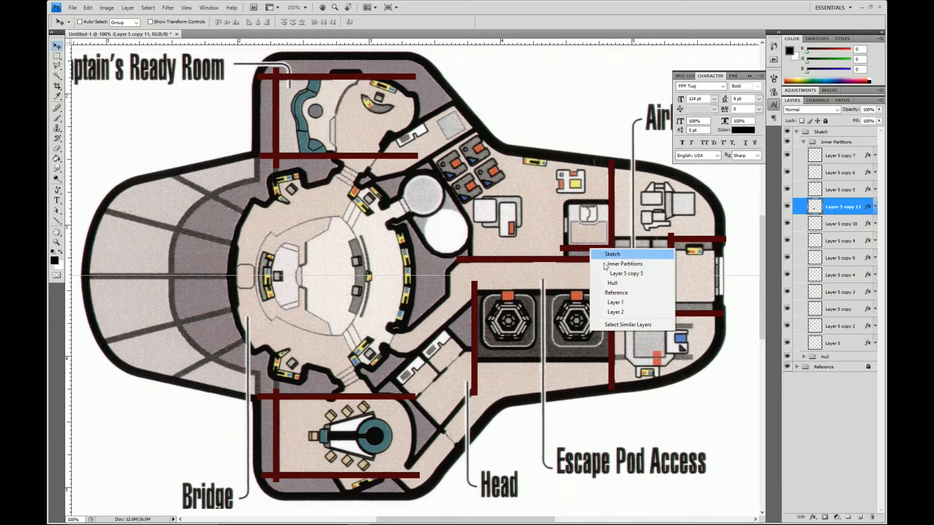
pyautogui.click(610, 273)
pyautogui.moveTo(587, 250); pyautogui.dragTo(588, 204)
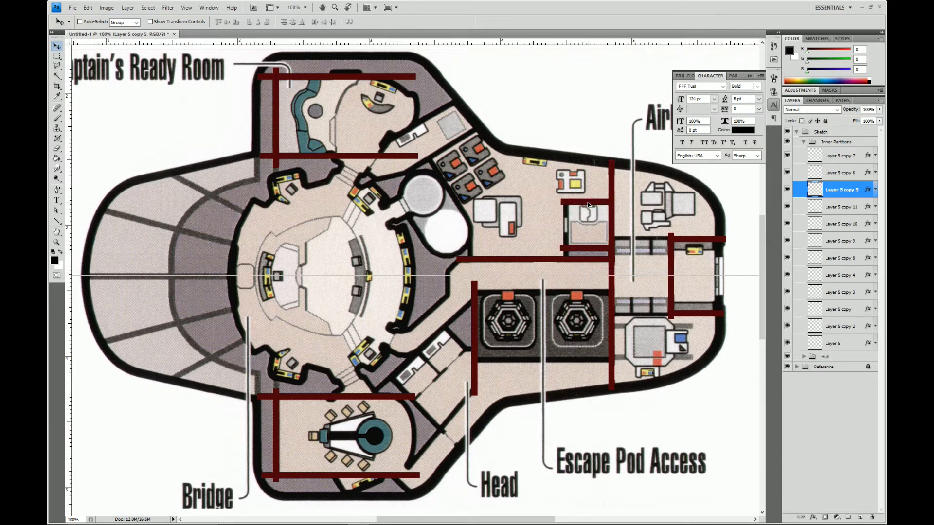
# - Place the far-right room's short vertical bar along the left walls of the small room above the corridor and the larger room beside it
pyautogui.rightClick(674, 267)
pyautogui.click(707, 289)
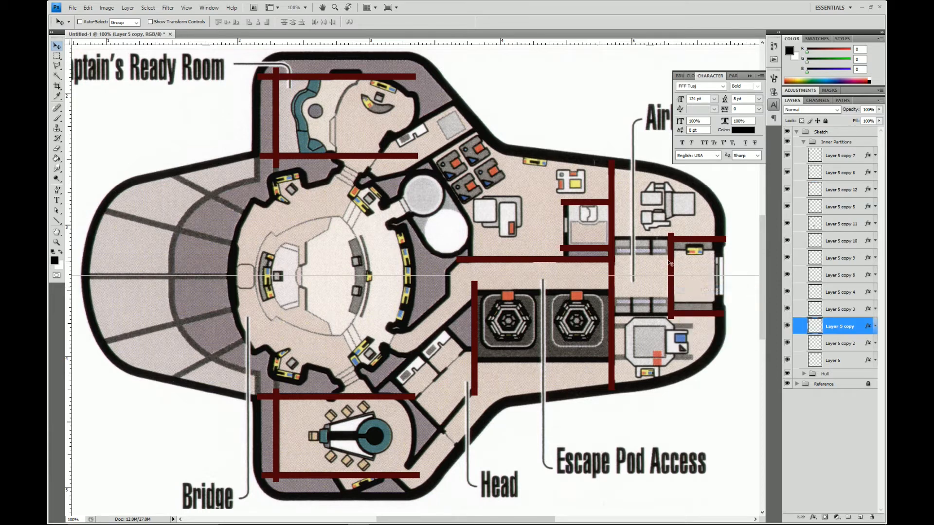
pyautogui.rightClick(673, 266)
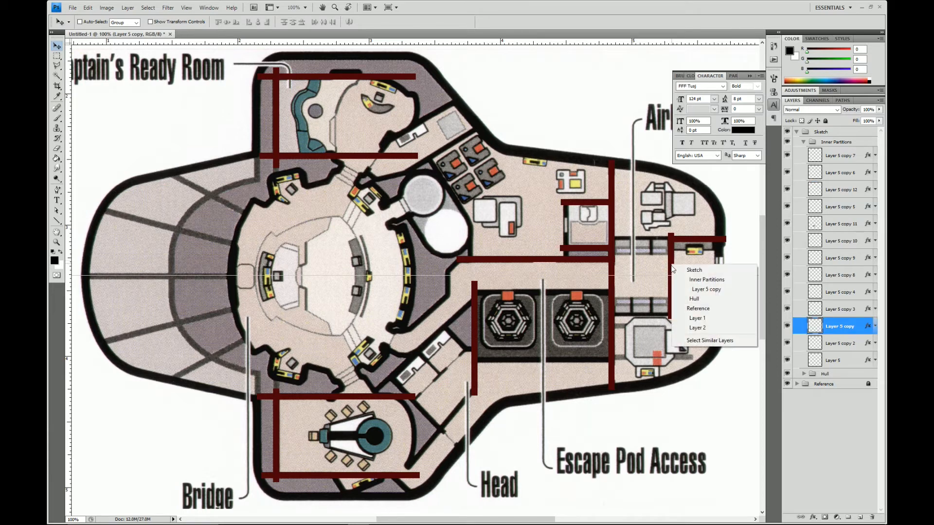
pyautogui.click(702, 289)
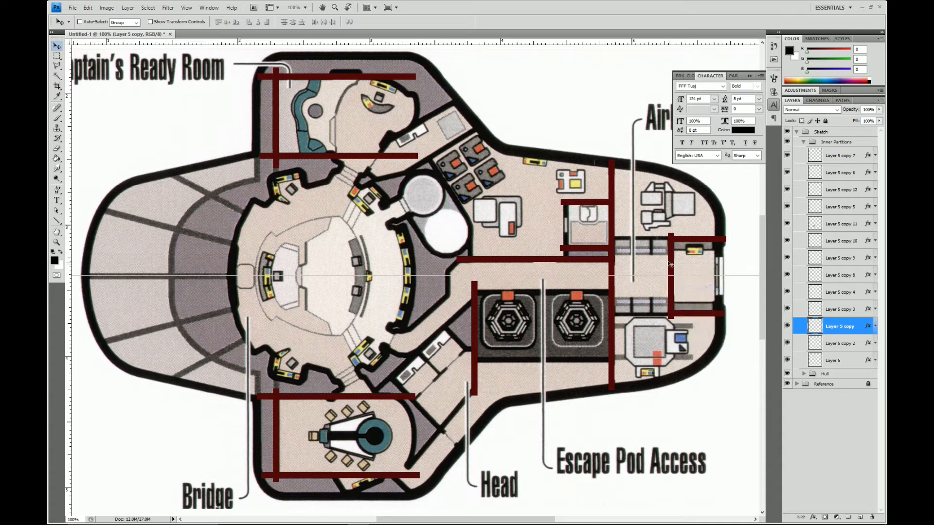
pyautogui.moveTo(671, 263); pyautogui.dragTo(565, 221)
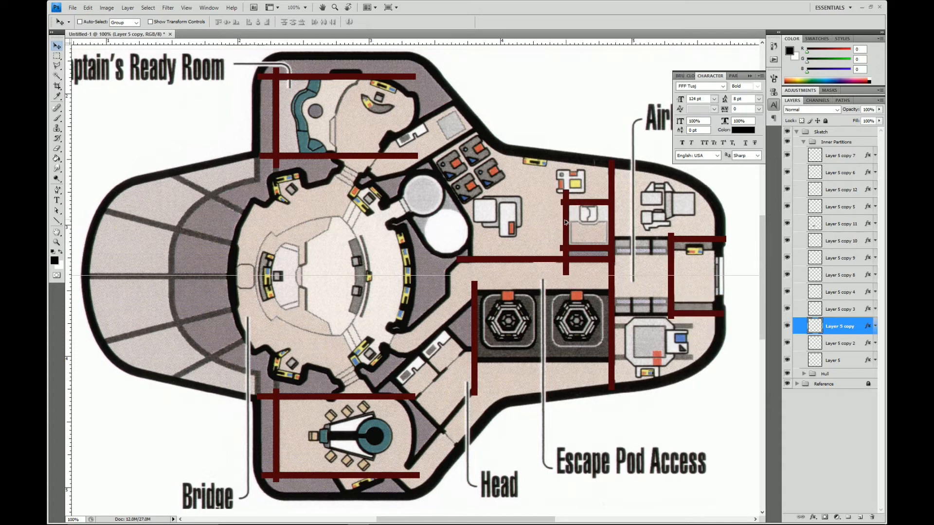
pyautogui.hotkey('ctrl', 'j')
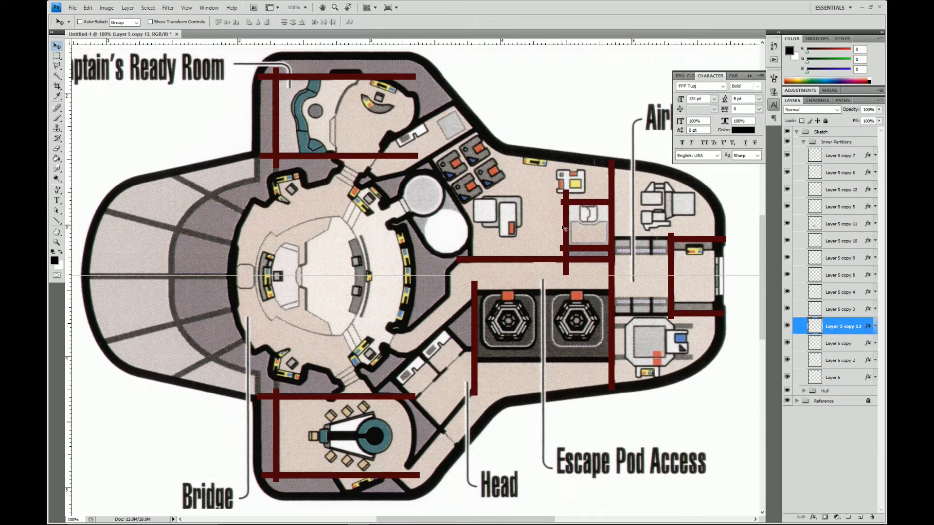
pyautogui.moveTo(566, 225); pyautogui.dragTo(472, 225)
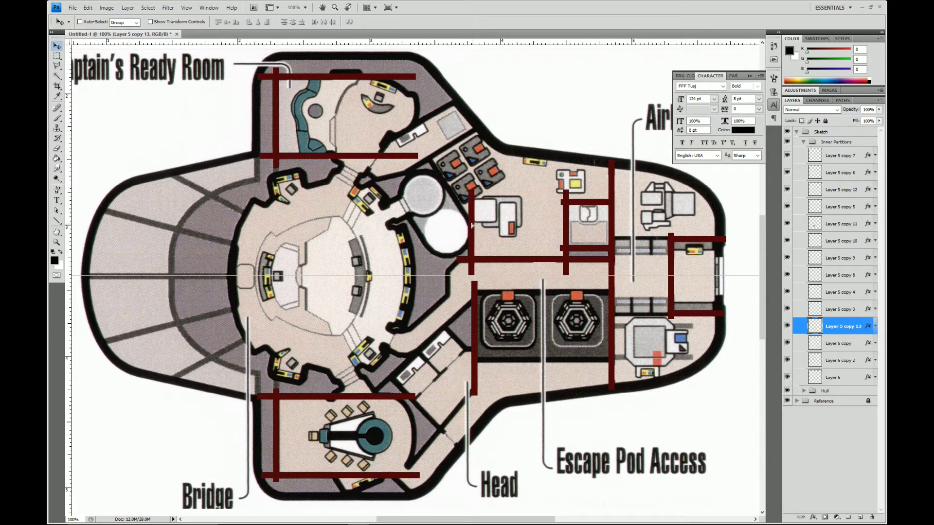
pyautogui.hotkey('ctrl', 'j')
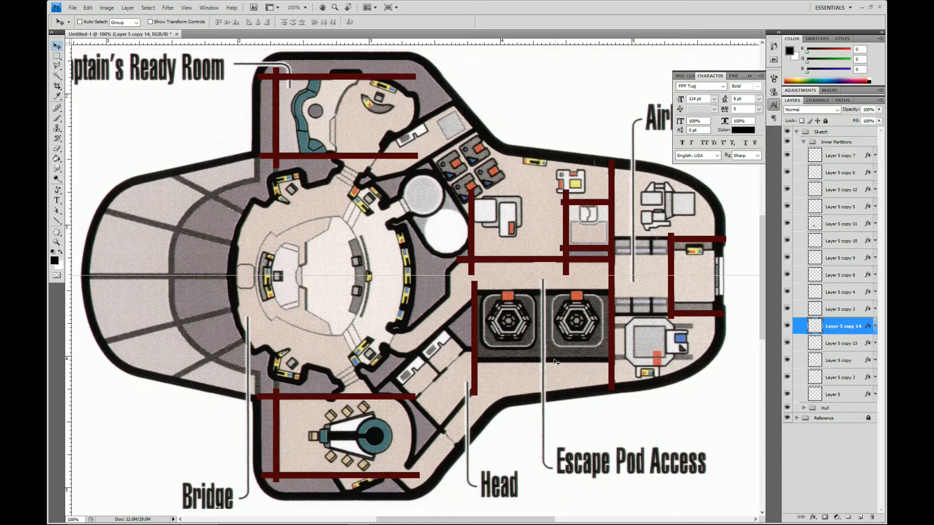
# - Place copies of the corridor bar from Layer 5 copy 4 along the upper and lower walls of the escape pod bay
pyautogui.rightClick(522, 264)
pyautogui.click(558, 285)
pyautogui.moveTo(524, 265); pyautogui.dragTo(526, 294)
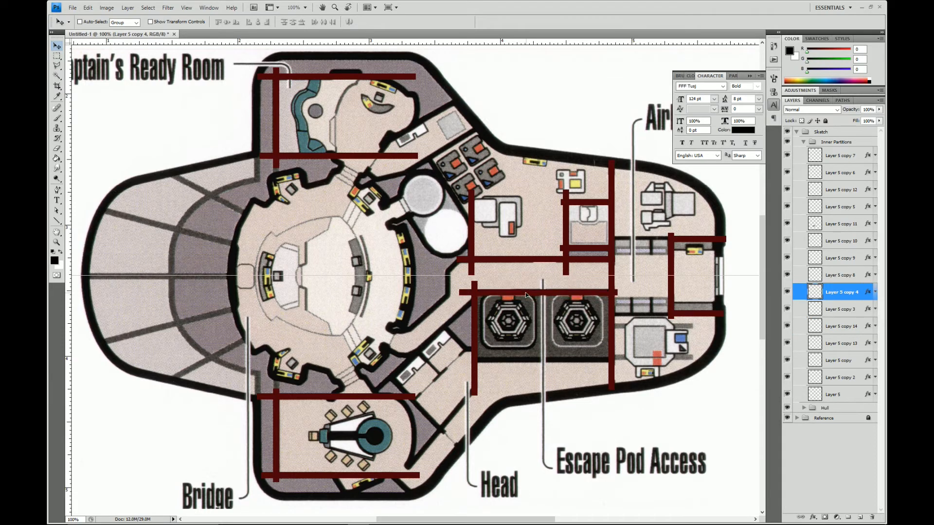
pyautogui.hotkey('ctrl', 'j')
pyautogui.moveTo(525, 298); pyautogui.dragTo(526, 361)
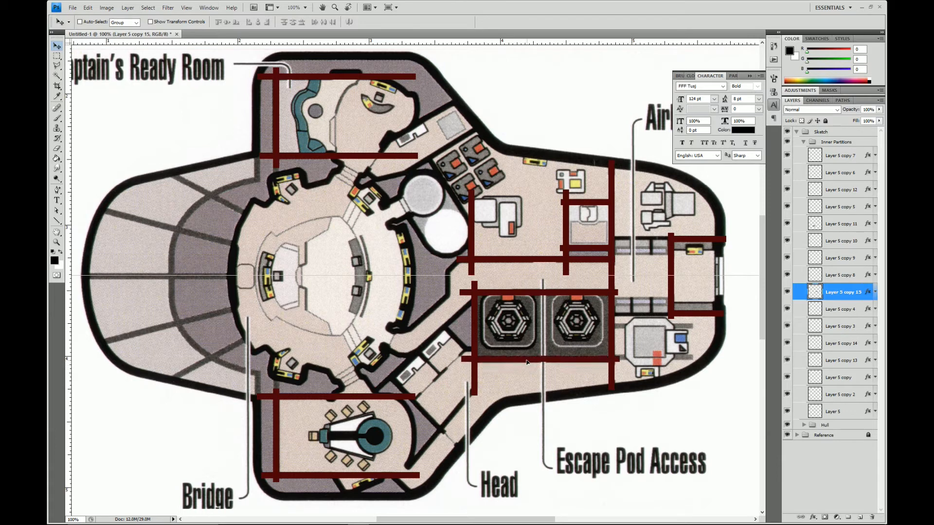
pyautogui.hotkey('ctrl', 'j')
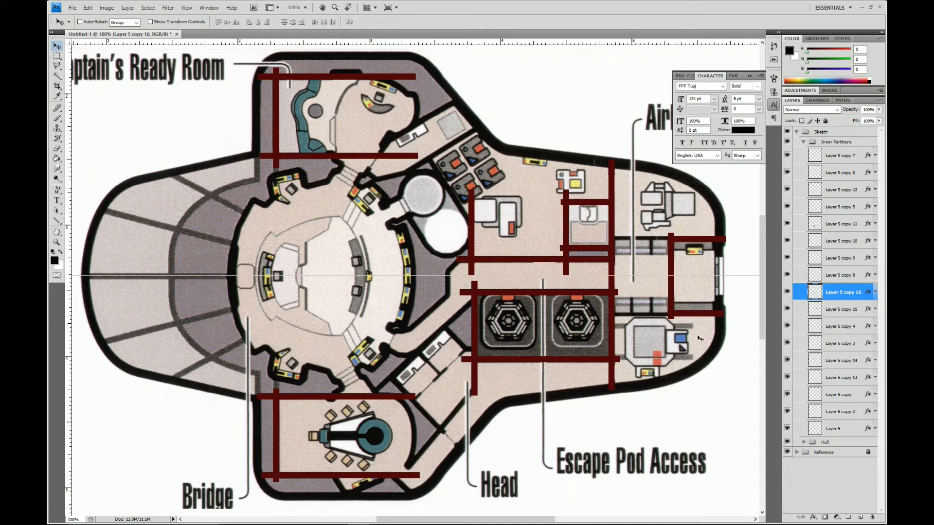
# - Add a new layer above Layer 5 copy 7 and select a rectangle following the airlock's upper and lower walls
pyautogui.click(828, 160)
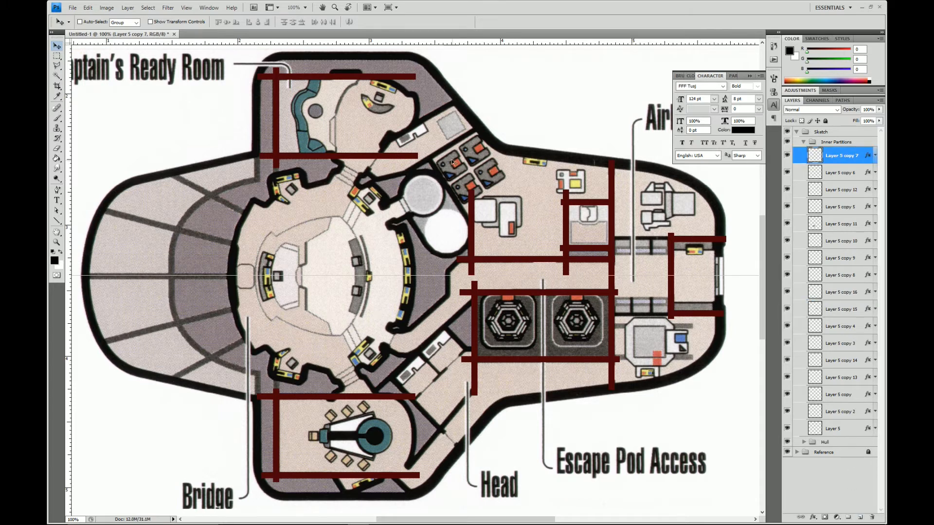
pyautogui.click(859, 519)
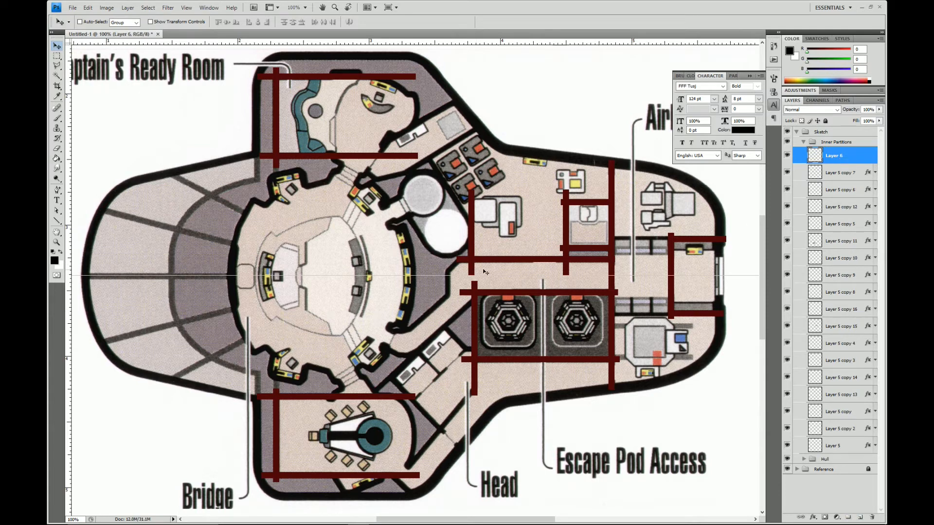
pyautogui.click(57, 56)
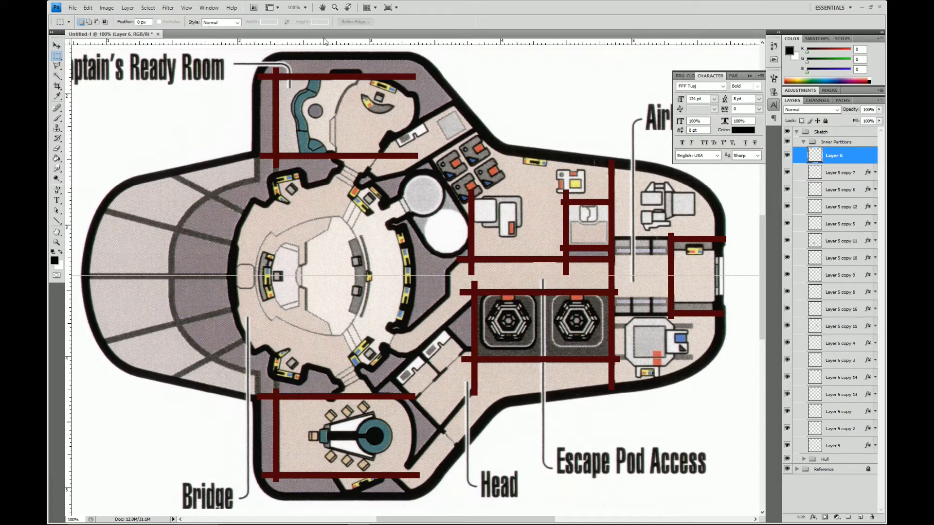
pyautogui.click(305, 7)
pyautogui.click(294, 41)
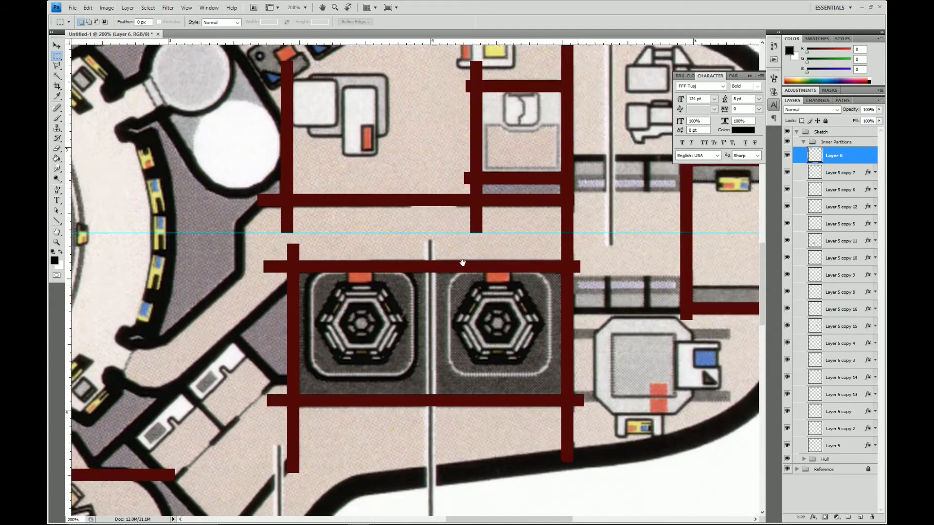
pyautogui.moveTo(463, 263); pyautogui.dragTo(327, 261)
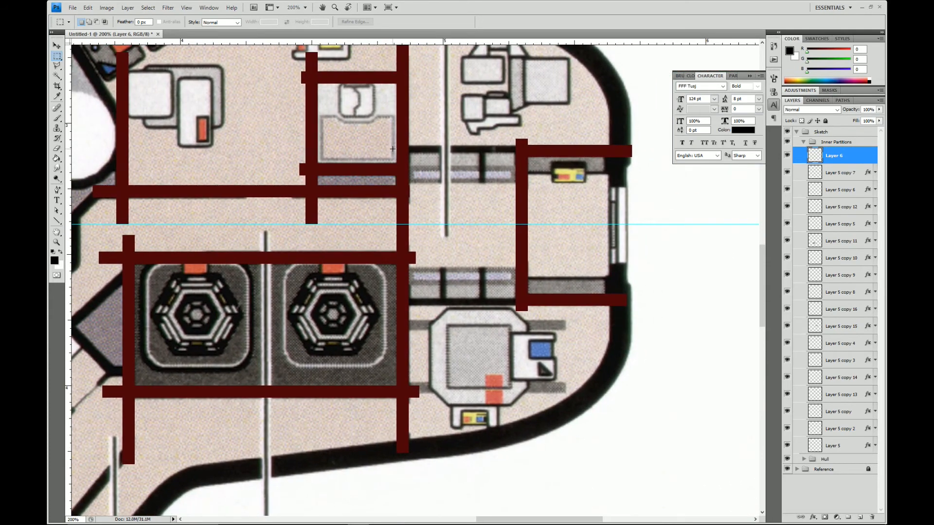
pyautogui.moveTo(516, 217); pyautogui.dragTo(539, 257)
# - Try a centered 12 px black stroke around the airlock selection, then undo it
pyautogui.click(88, 8)
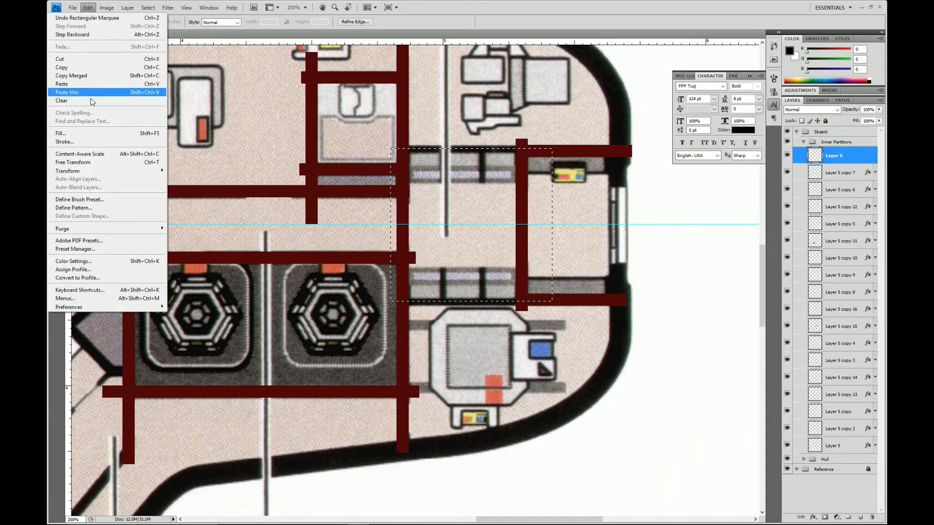
pyautogui.click(93, 144)
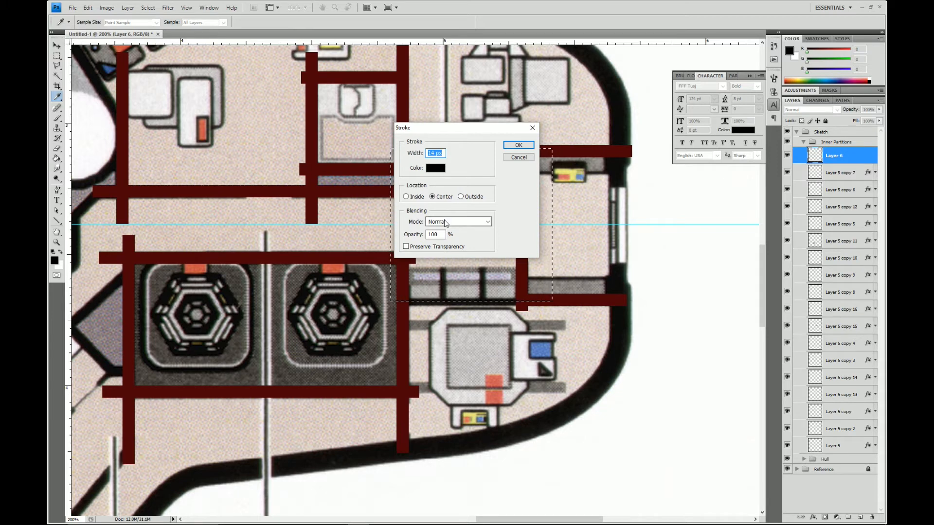
pyautogui.click(518, 145)
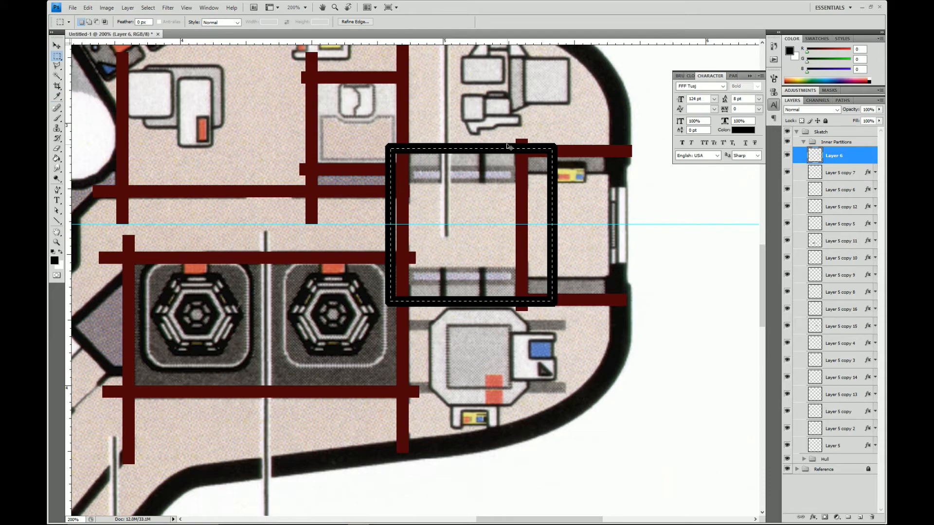
pyautogui.hotkey('ctrl', 'z')
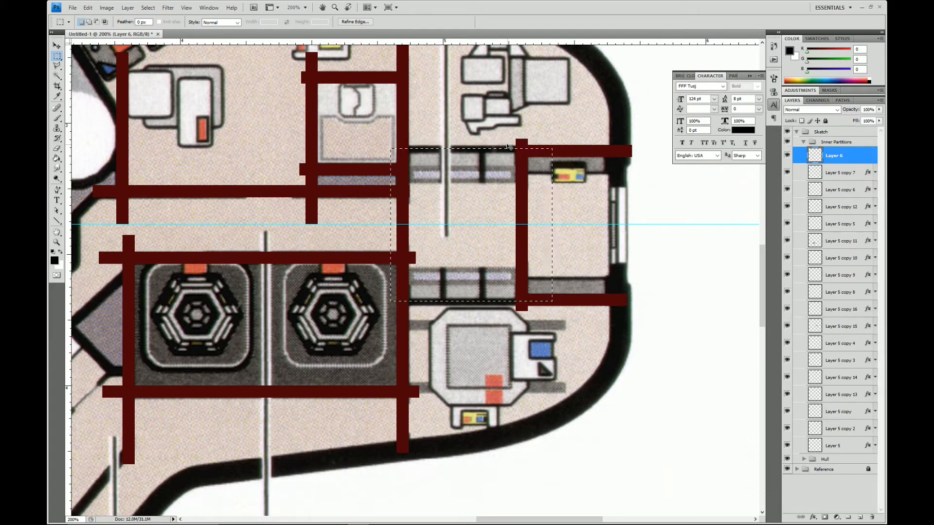
# - Try a thinner centered black stroke around the airlock selection, then delete it from the history
pyautogui.click(88, 7)
pyautogui.click(64, 142)
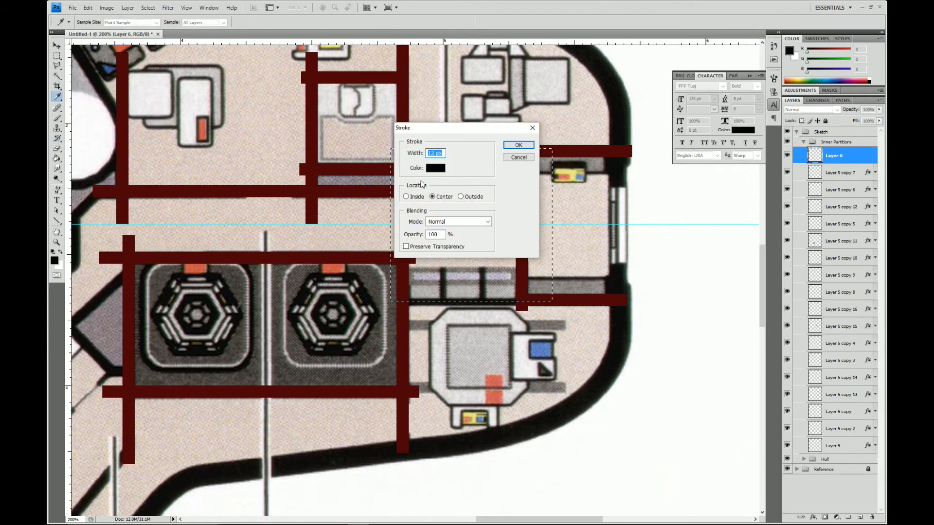
pyautogui.click(518, 146)
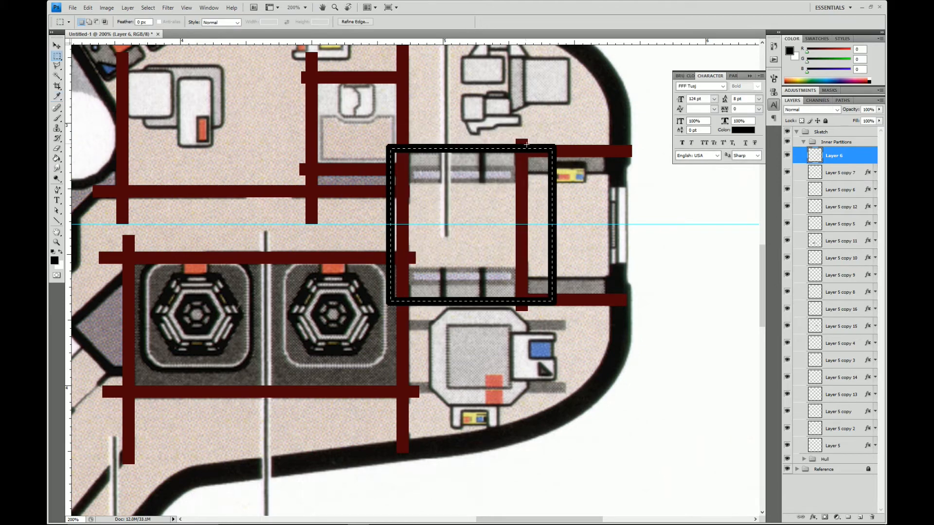
pyautogui.hotkey('ctrl', 'd')
pyautogui.click(773, 46)
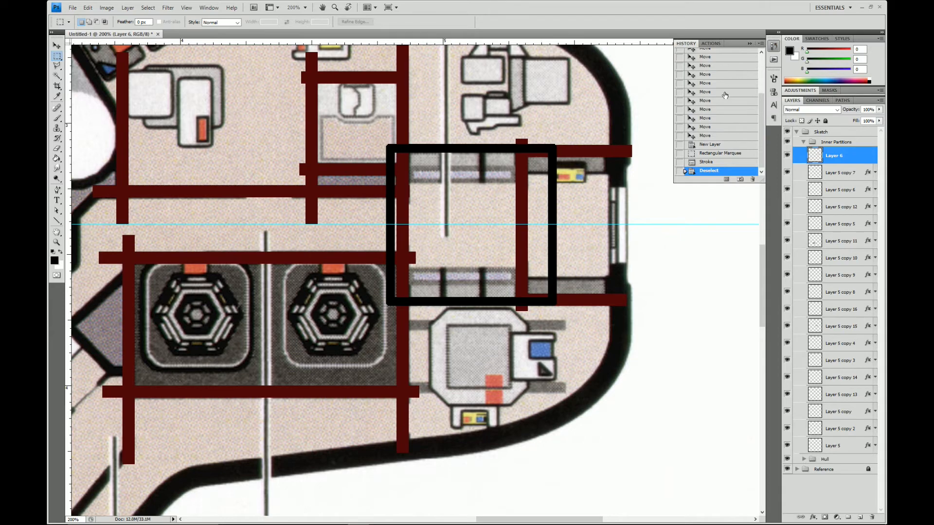
pyautogui.click(711, 164)
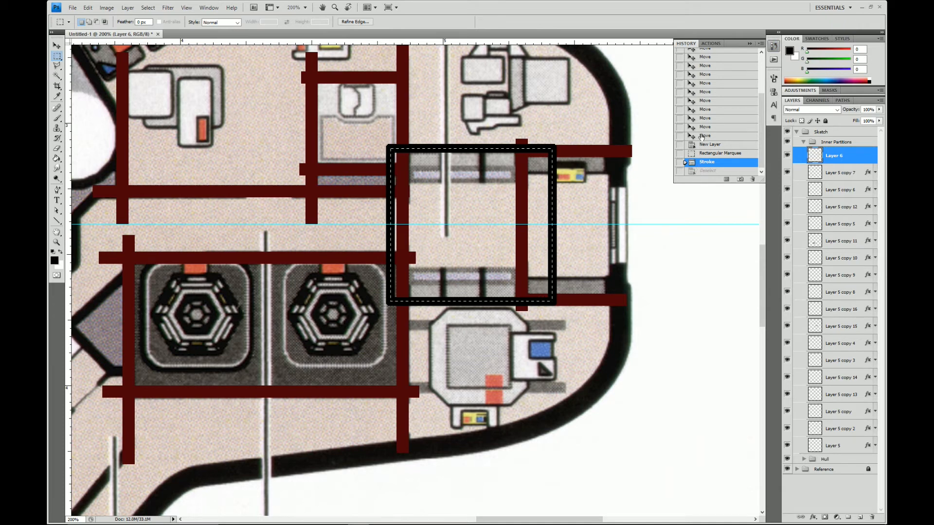
pyautogui.click(752, 180)
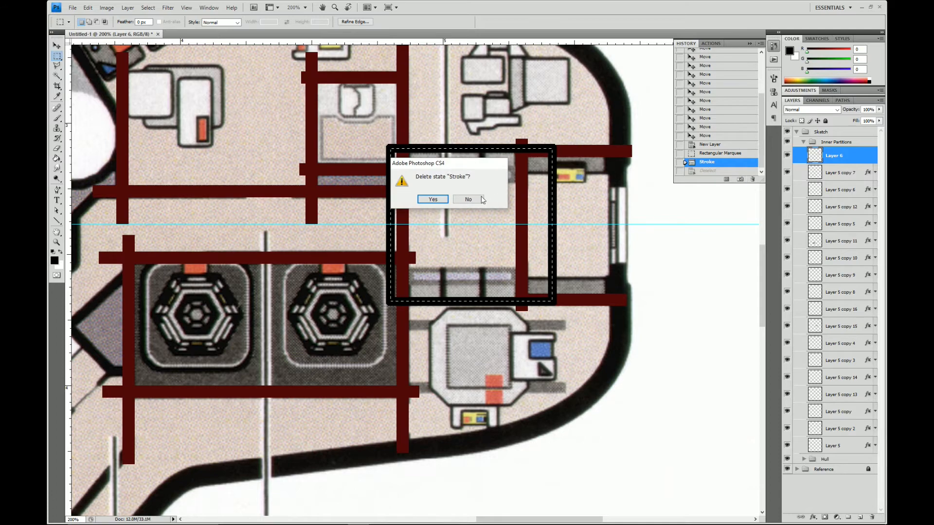
pyautogui.click(433, 200)
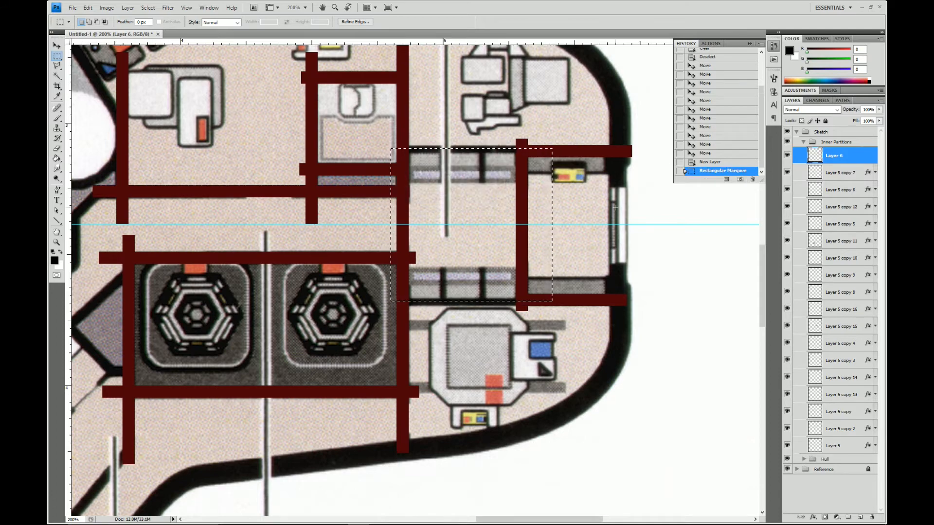
# - Stroke the airlock selection with an 8 px black centered outline and deselect it
pyautogui.click(88, 7)
pyautogui.click(64, 142)
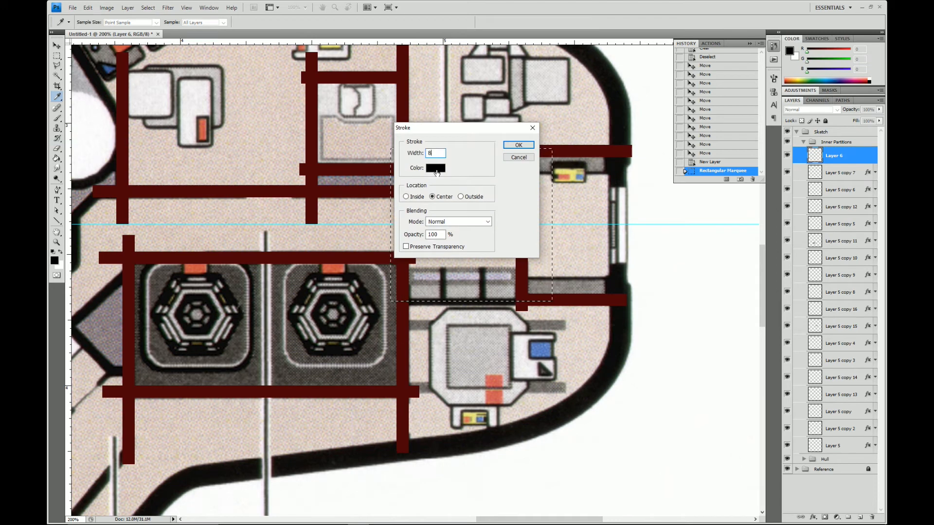
pyautogui.click(514, 146)
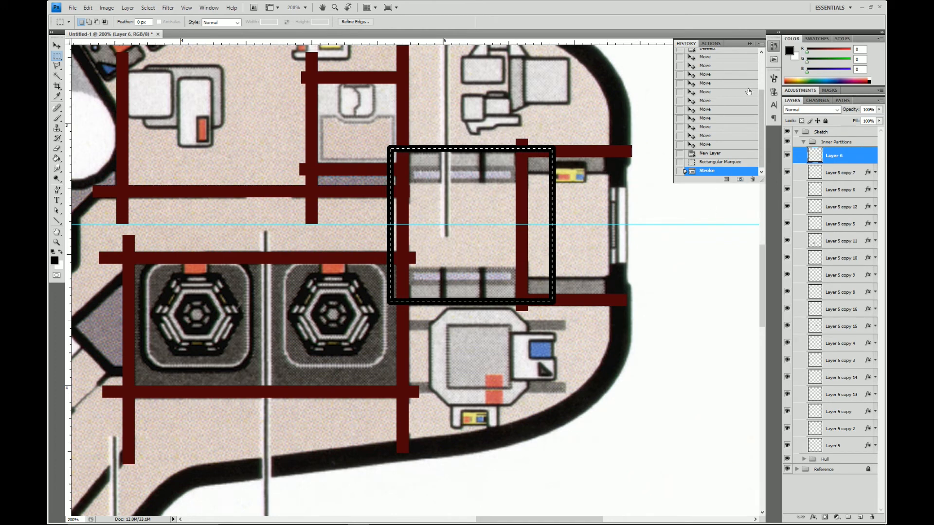
pyautogui.click(750, 44)
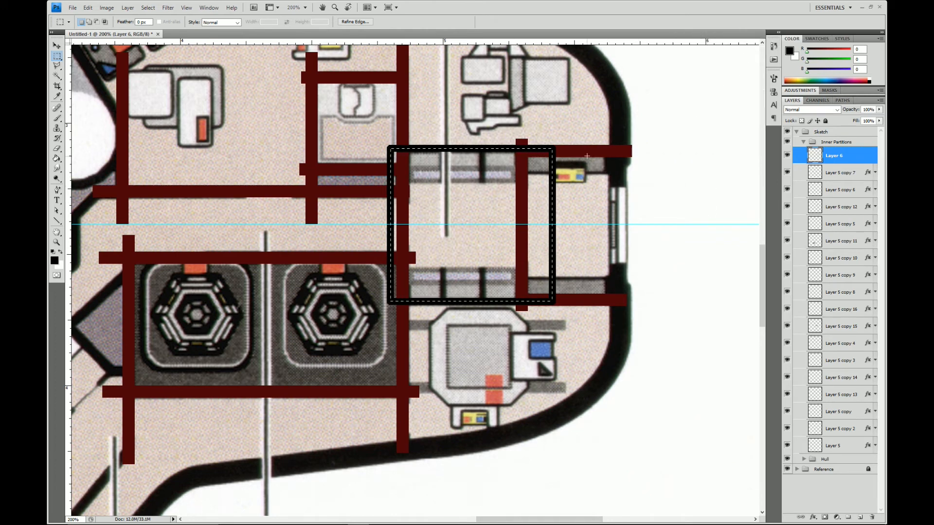
pyautogui.hotkey('ctrl', 'd')
# - Cut a short vertical piece from the right side of the black outline and move it outside the hull
pyautogui.moveTo(565, 219)
pyautogui.mouseDown()
pyautogui.moveTo(580, 280)
pyautogui.moveTo(575, 212)
pyautogui.mouseUp()
pyautogui.press('v')
pyautogui.moveTo(556, 202); pyautogui.dragTo(703, 245)
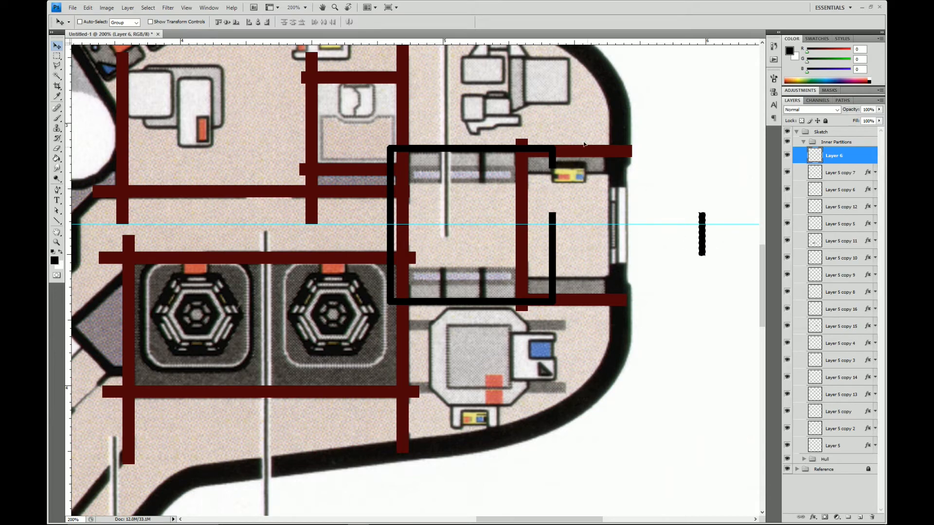
# - Delete both vertical sides of the black outline, leaving only the upper and lower airlock walls between the red bars
pyautogui.press('m')
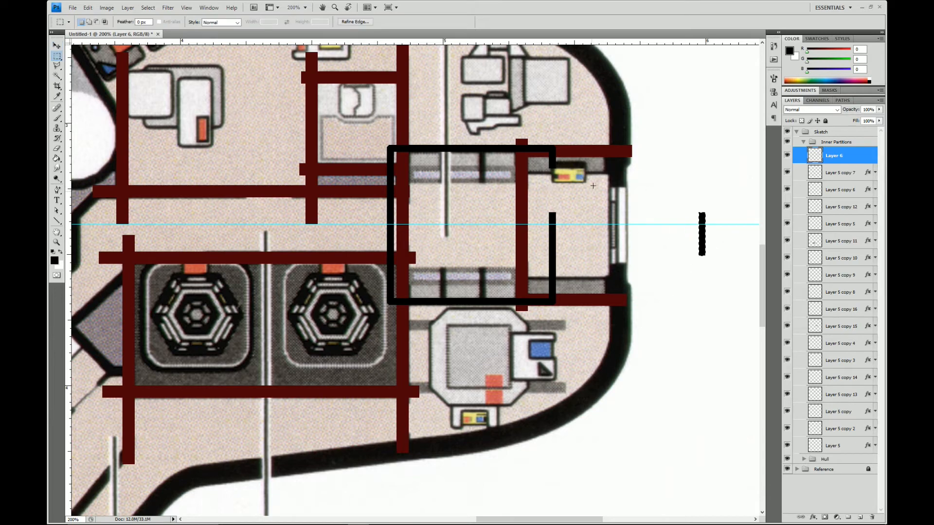
pyautogui.moveTo(539, 307); pyautogui.dragTo(523, 340)
pyautogui.press('Delete')
pyautogui.moveTo(365, 121); pyautogui.dragTo(402, 356)
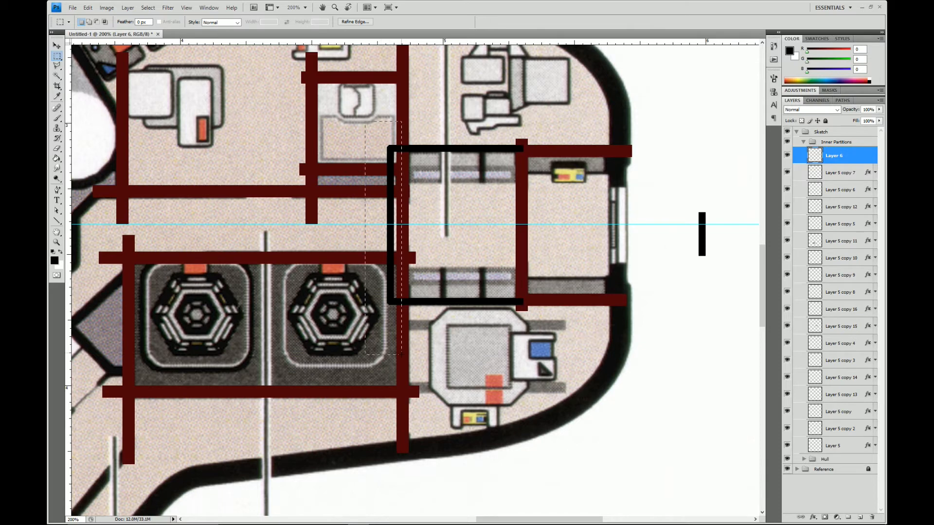
pyautogui.press('Delete')
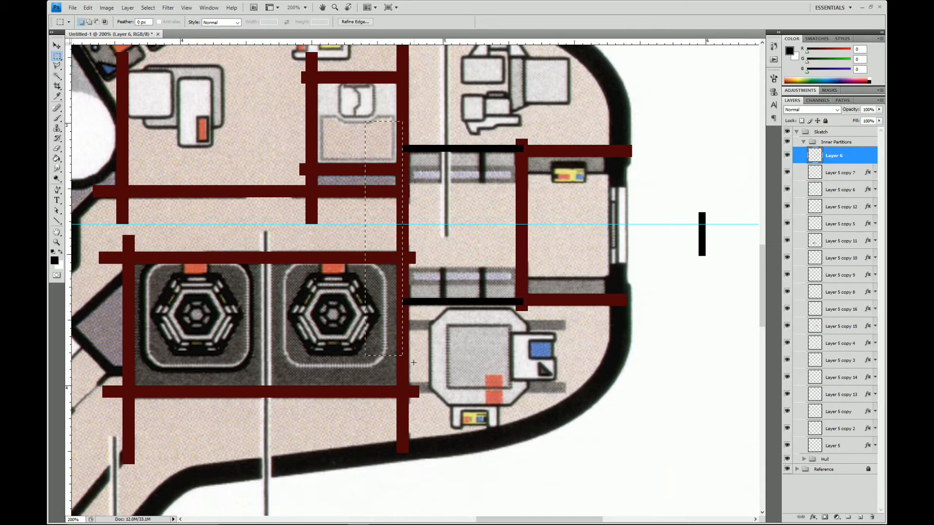
pyautogui.hotkey('ctrl', 'd')
# - Try to move the short black bar onto the airlock's upper lockers, then undo the move
pyautogui.press('v')
pyautogui.moveTo(702, 245); pyautogui.dragTo(507, 186)
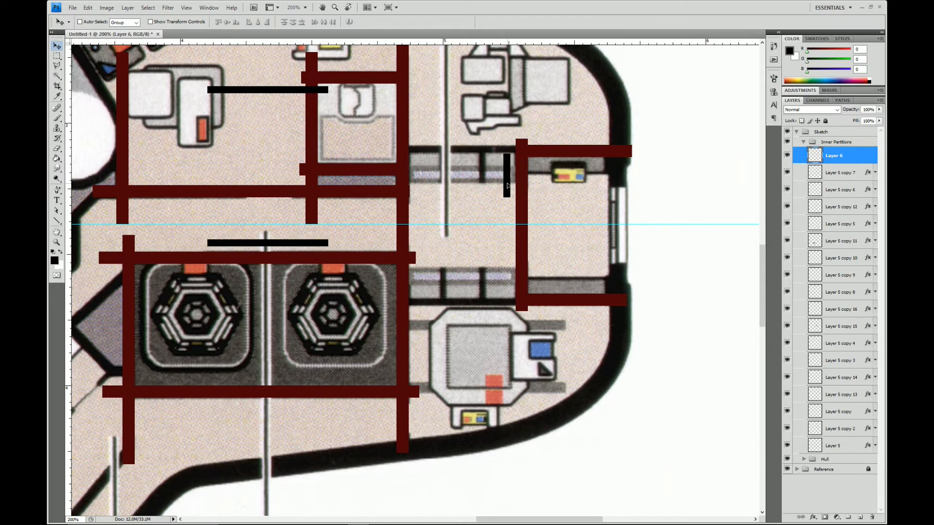
pyautogui.hotkey('ctrl', 'z')
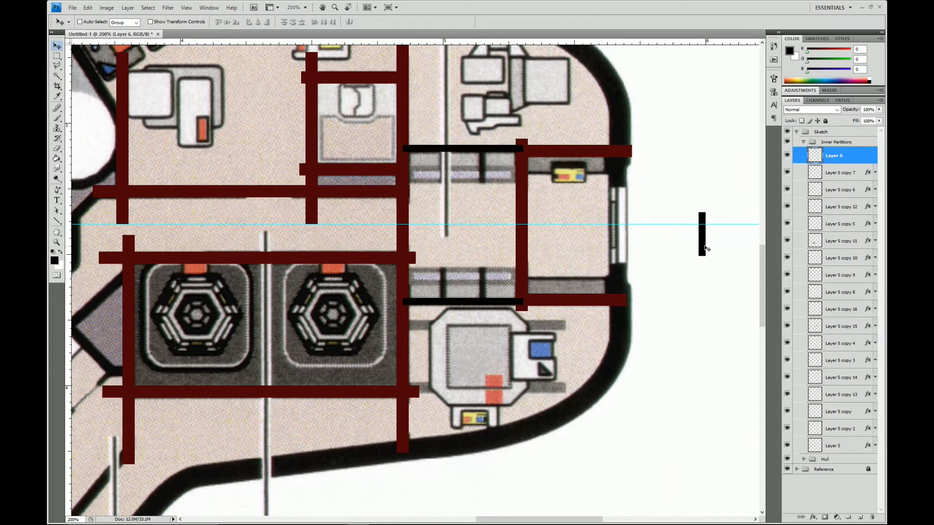
# - Move the short black bar from outside the hull into the airlock, just below its upper lockers
pyautogui.press('m')
pyautogui.moveTo(720, 266)
pyautogui.mouseDown()
pyautogui.moveTo(725, 258)
pyautogui.moveTo(725, 275)
pyautogui.mouseUp()
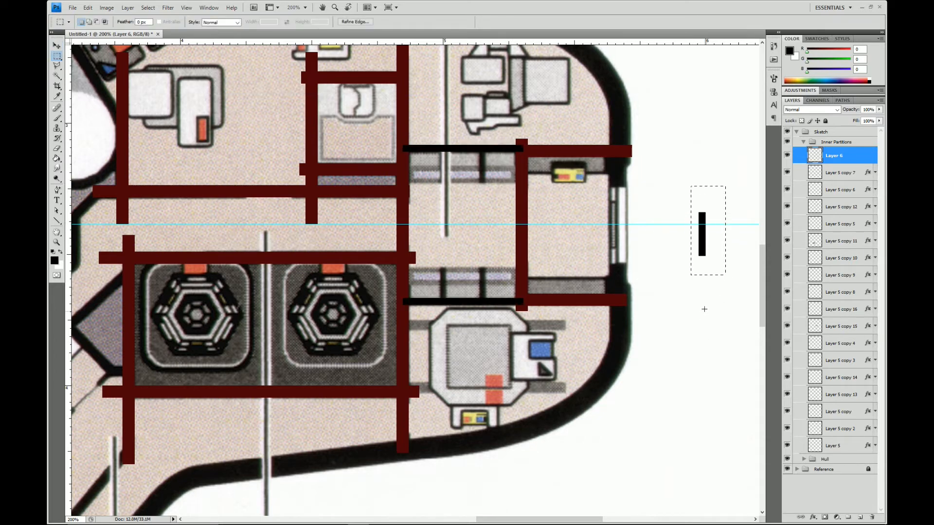
pyautogui.press('v')
pyautogui.moveTo(703, 244); pyautogui.dragTo(467, 196)
# - Trim the lower end of the short black bar and place it over the right divider of the airlock's upper lockers
pyautogui.press('m')
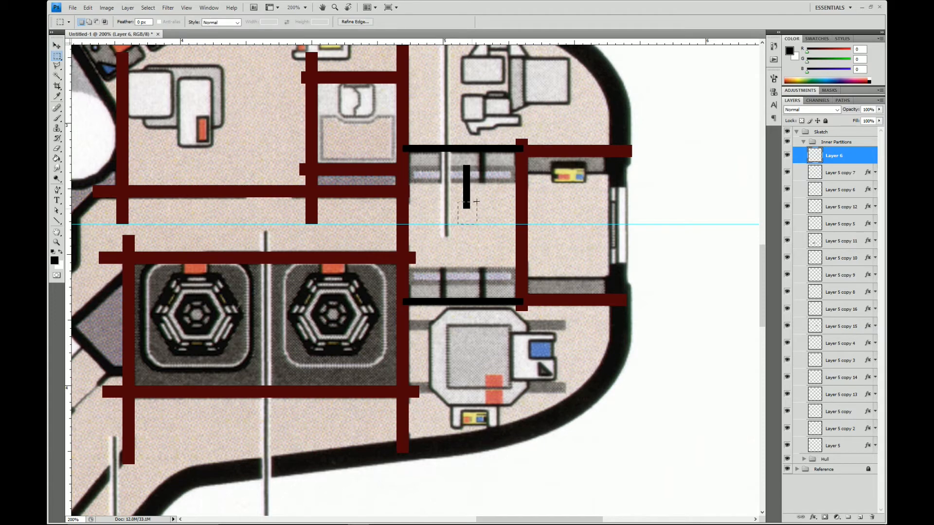
pyautogui.press('Delete')
pyautogui.hotkey('ctrl', 'd')
pyautogui.press('v')
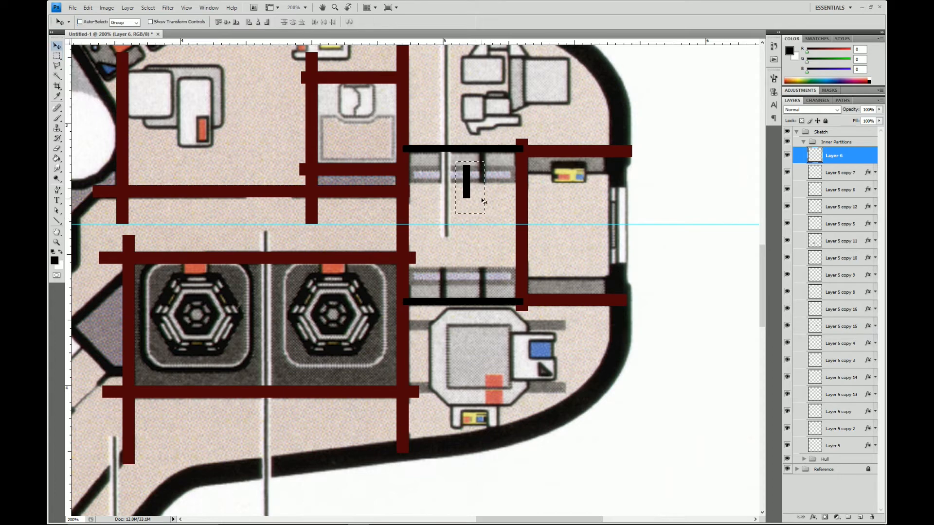
pyautogui.moveTo(468, 191); pyautogui.dragTo(475, 173)
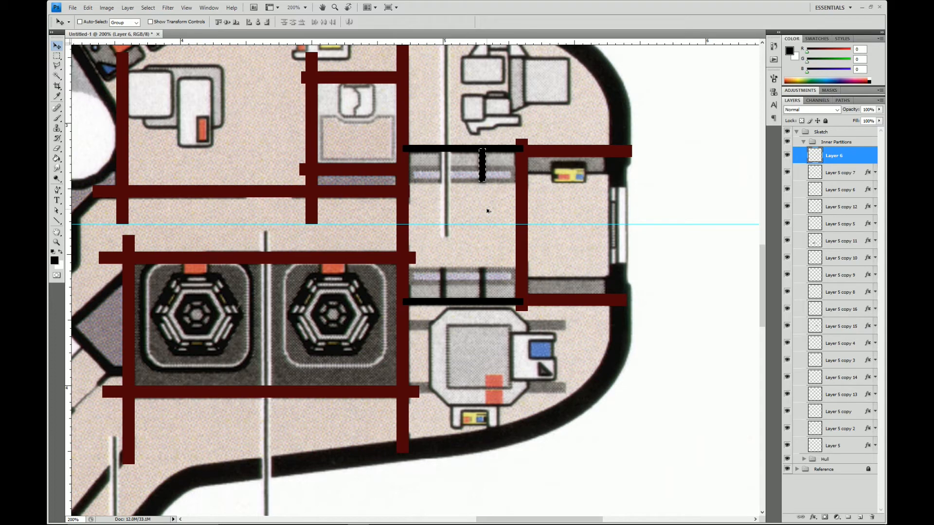
# - Duplicate the short black bar, align the copy with the left divider of the upper lockers, and deselect it
pyautogui.hotkey('shift', 'alt', 'Left')
pyautogui.hotkey('shift', 'Left')
pyautogui.hotkey('shift', 'Left')
pyautogui.hotkey('shift', 'Left')
pyautogui.press('Left')
pyautogui.press('Left')
pyautogui.press('Left')
pyautogui.press('Left')
pyautogui.hotkey('ctrl', 'd')
# - Delete the airlock's lower black wall line below the lockers and clear the selection
pyautogui.press('m')
pyautogui.moveTo(498, 329); pyautogui.dragTo(582, 335)
pyautogui.press('Delete')
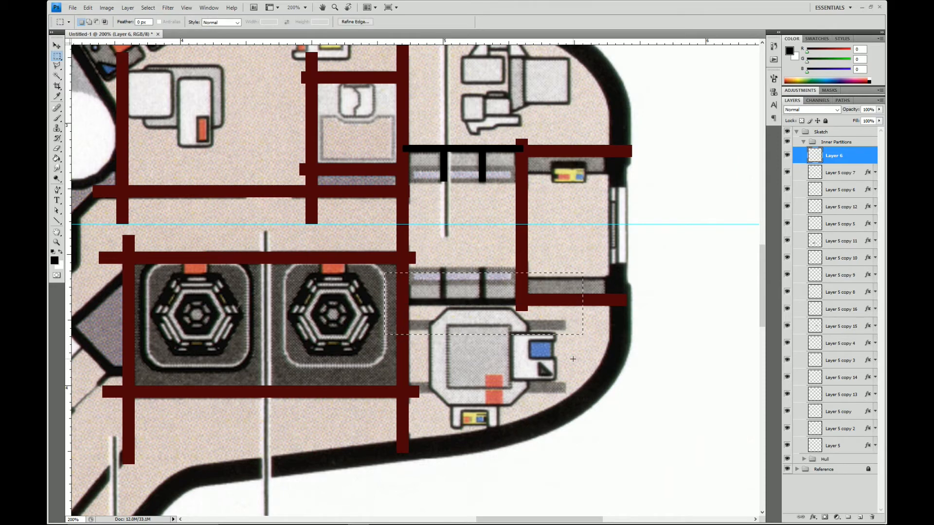
pyautogui.hotkey('ctrl', 'd')
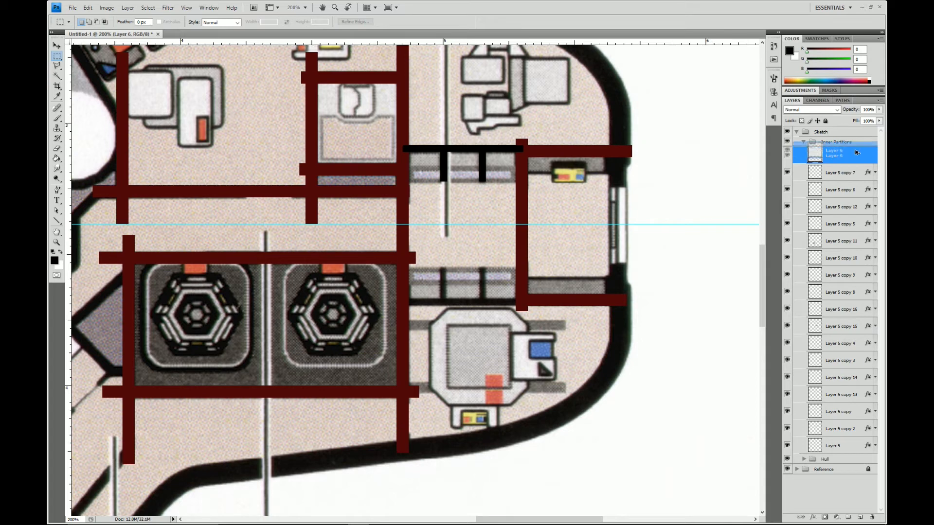
# - Duplicate Layer 6, flip the copy vertically, and align it with the airlock's lower wall and locker dividers
pyautogui.hotkey('ctrl', 'j')
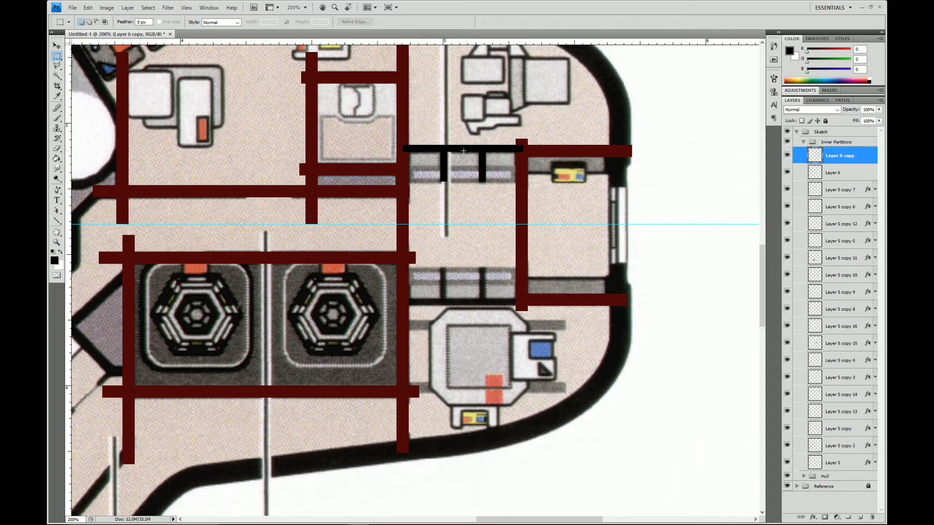
pyautogui.press('v')
pyautogui.moveTo(463, 153); pyautogui.dragTo(463, 243)
pyautogui.hotkey('ctrl', 't')
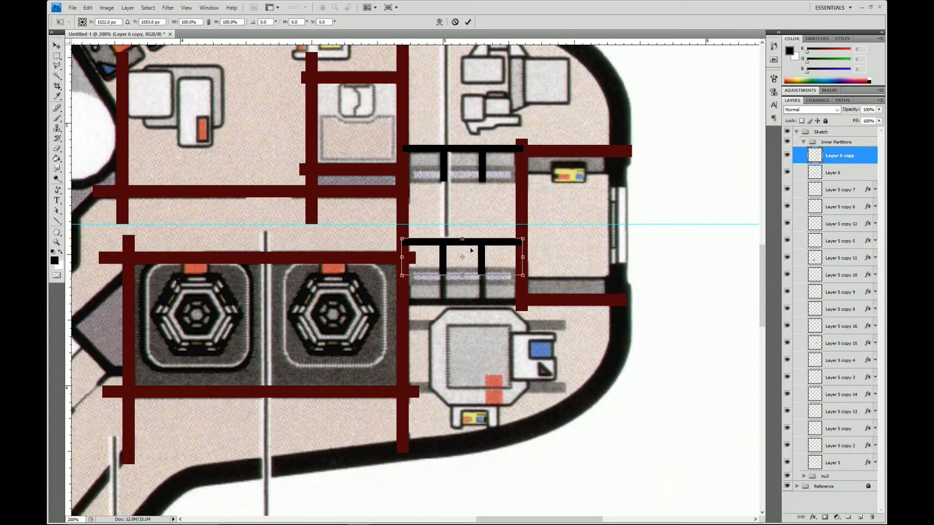
pyautogui.rightClick(476, 253)
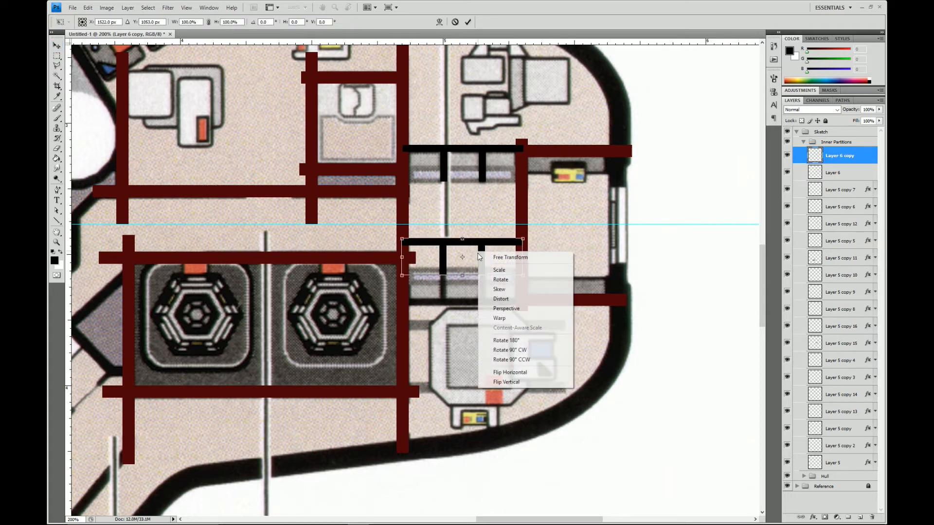
pyautogui.click(497, 382)
pyautogui.press('Return')
pyautogui.moveTo(484, 260); pyautogui.dragTo(483, 289)
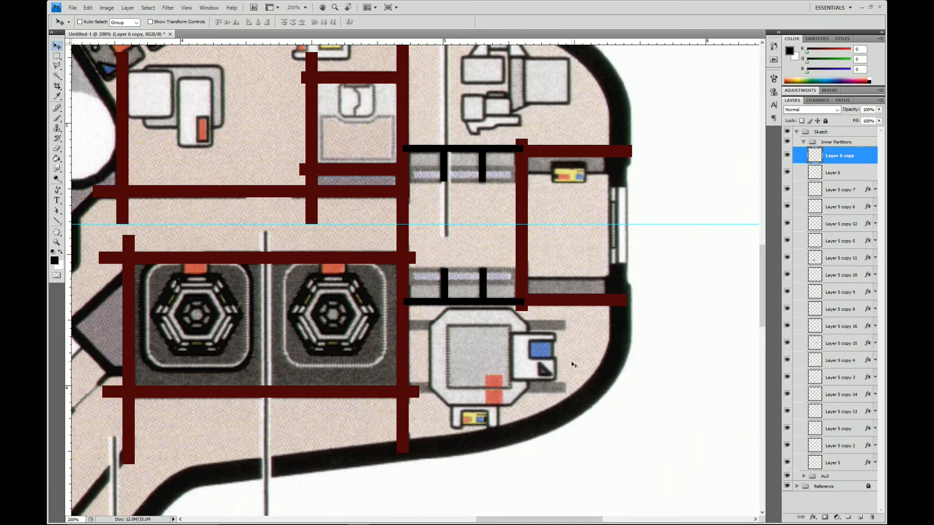
# - Collapse the Inner Partitions group and toggle the Sketch group's visibility to compare the traced walls with the reference
pyautogui.moveTo(584, 411); pyautogui.dragTo(557, 364)
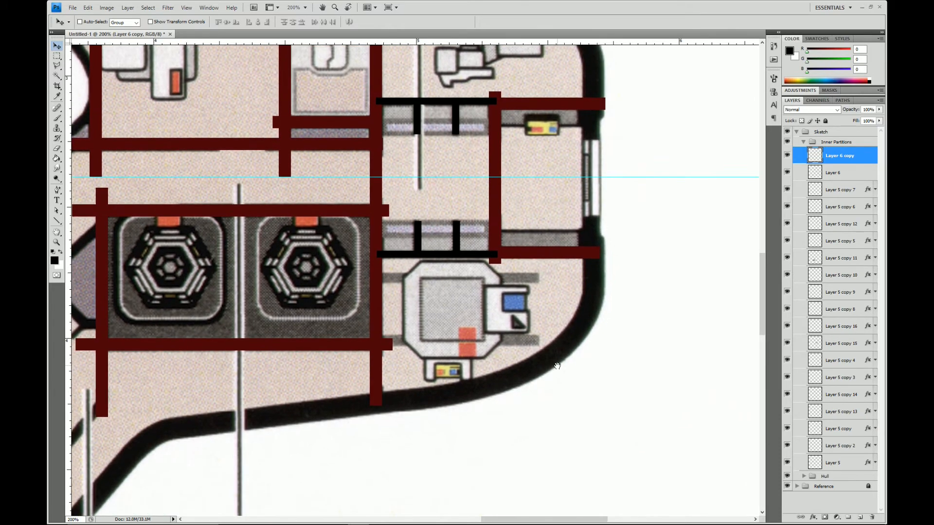
pyautogui.click(804, 141)
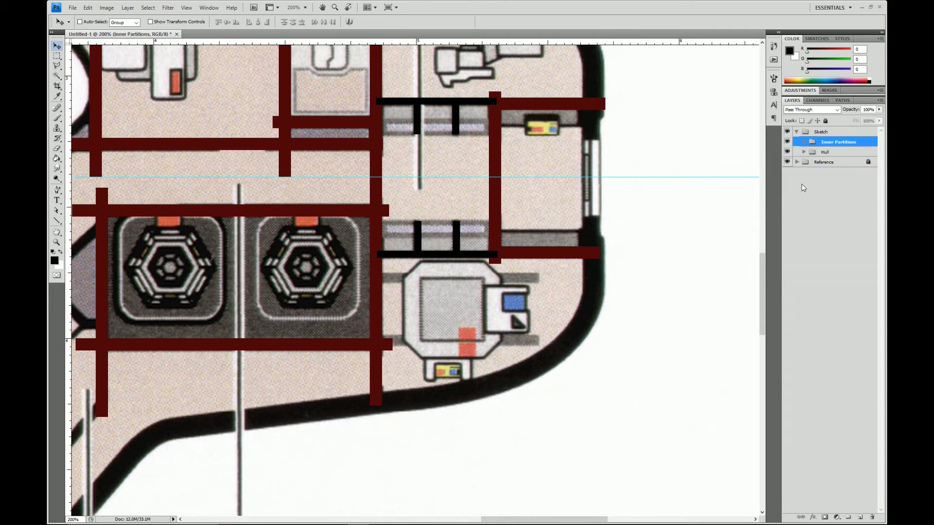
pyautogui.click(787, 132)
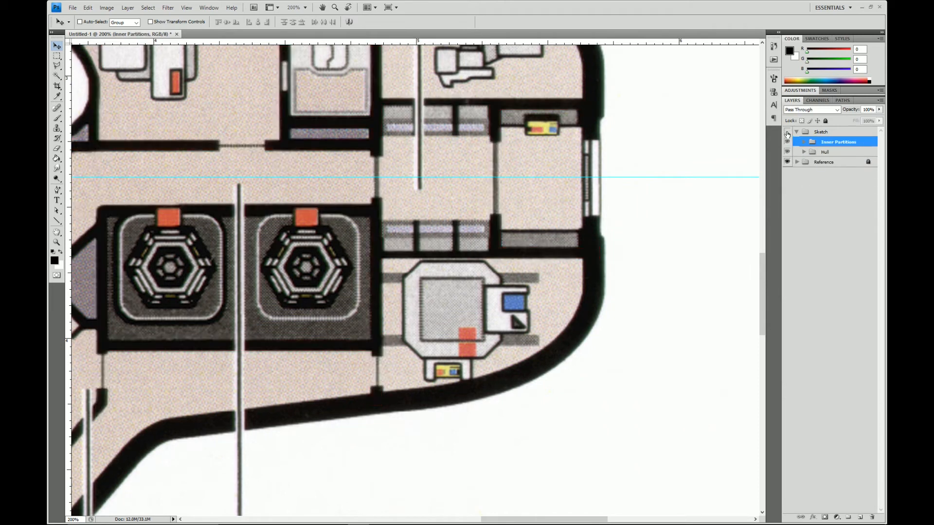
pyautogui.click(787, 133)
pyautogui.click(787, 132)
pyautogui.click(787, 132)
pyautogui.click(787, 132)
pyautogui.click(787, 133)
pyautogui.click(787, 133)
# - Cut the door opening between the airlock and the outer chamber from the vertical red bar on Layer 5 copy
pyautogui.press('m')
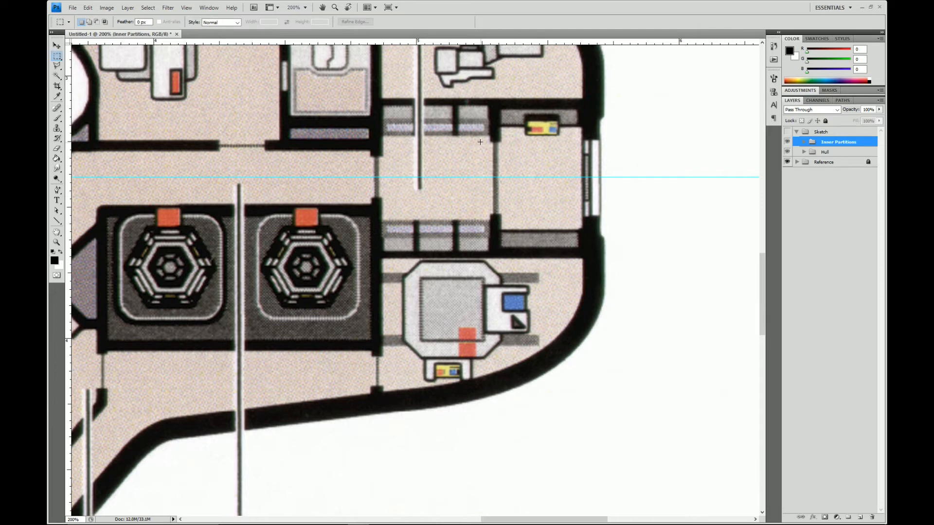
pyautogui.moveTo(518, 201); pyautogui.dragTo(518, 213)
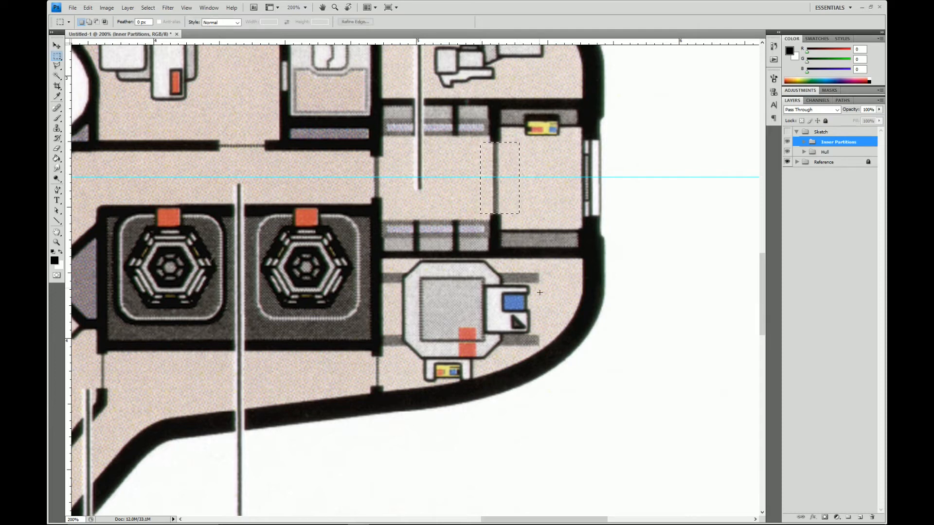
pyautogui.click(788, 132)
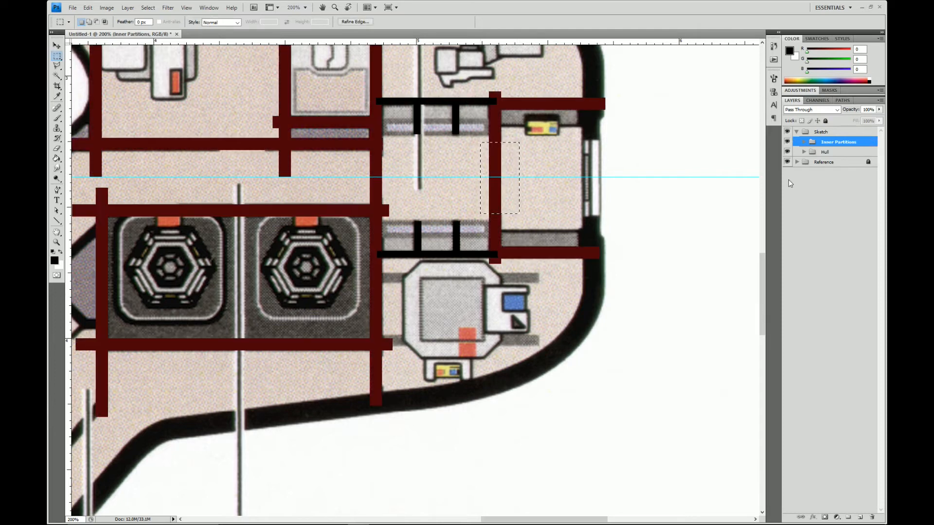
pyautogui.press('v')
pyautogui.rightClick(497, 132)
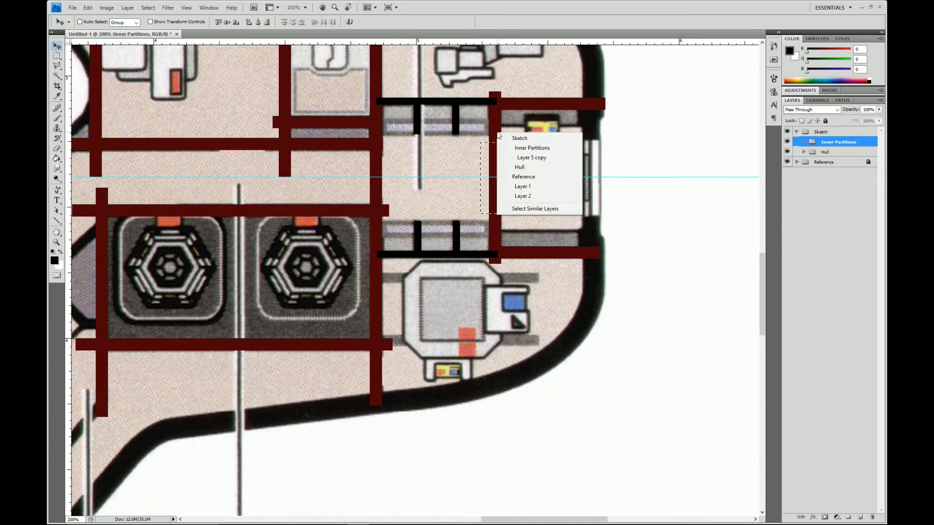
pyautogui.click(515, 158)
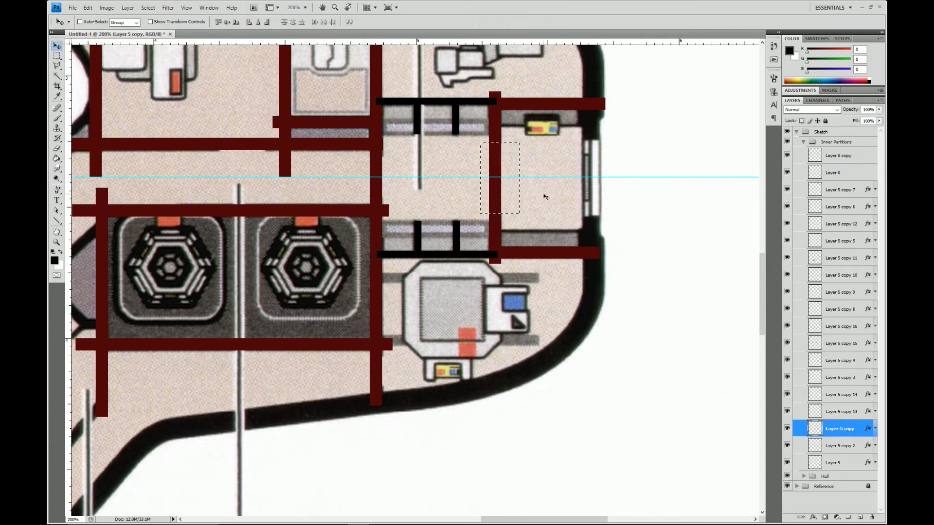
pyautogui.press('Delete')
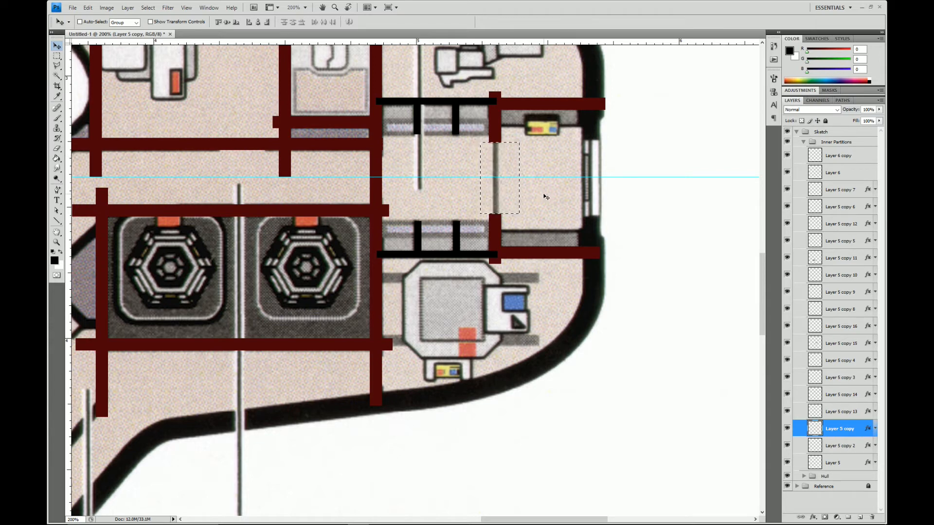
# - Cut the corridor door opening from the vertical red bar at the airlock's left side, using the reference for its extent, and deselect
pyautogui.click(796, 131)
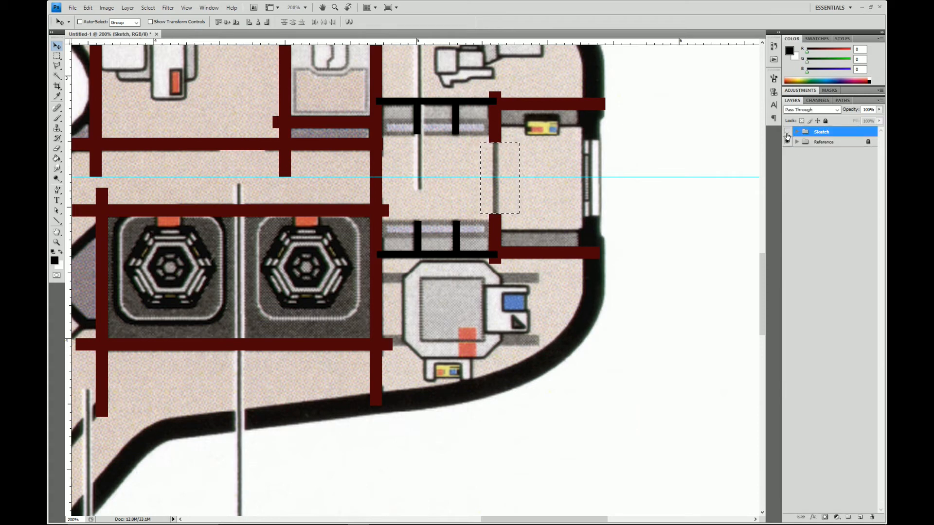
pyautogui.click(787, 132)
pyautogui.press('m')
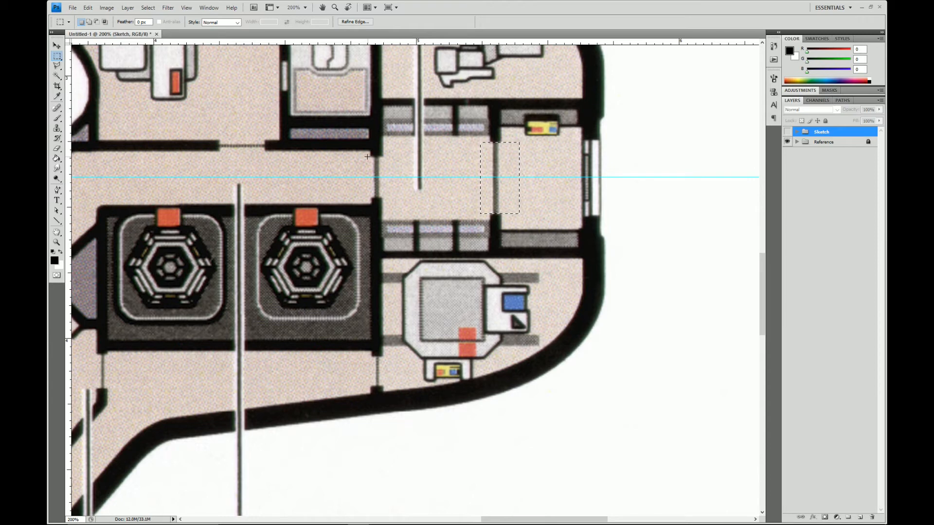
pyautogui.moveTo(367, 157); pyautogui.dragTo(394, 193)
pyautogui.click(787, 132)
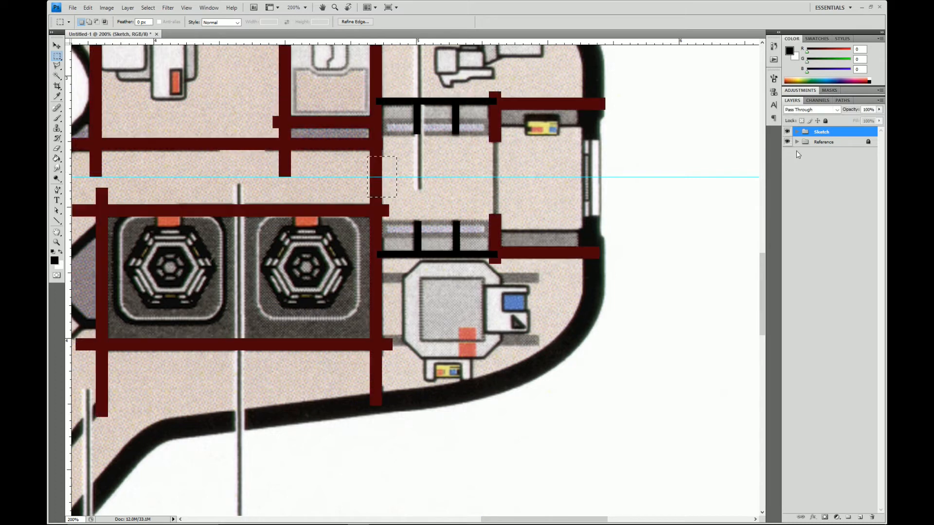
pyautogui.press('v')
pyautogui.click(377, 182)
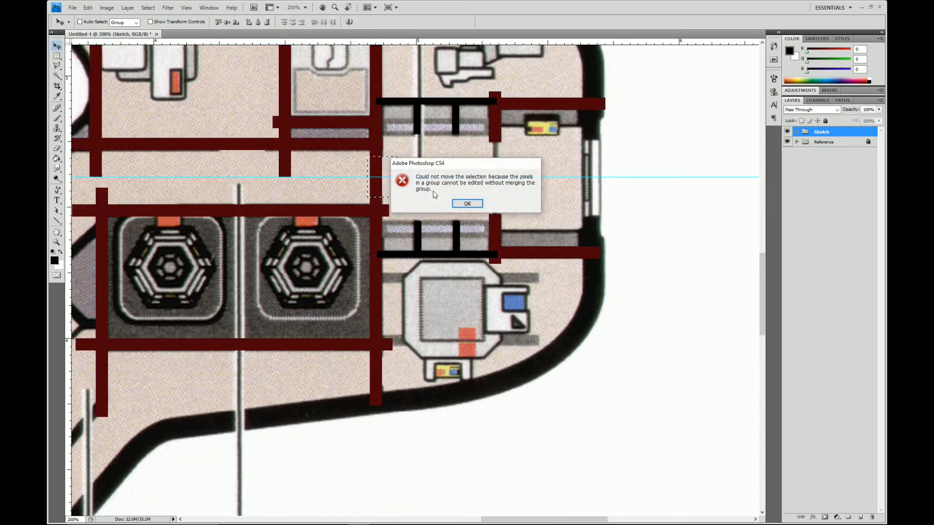
pyautogui.press('Return')
pyautogui.rightClick(380, 152)
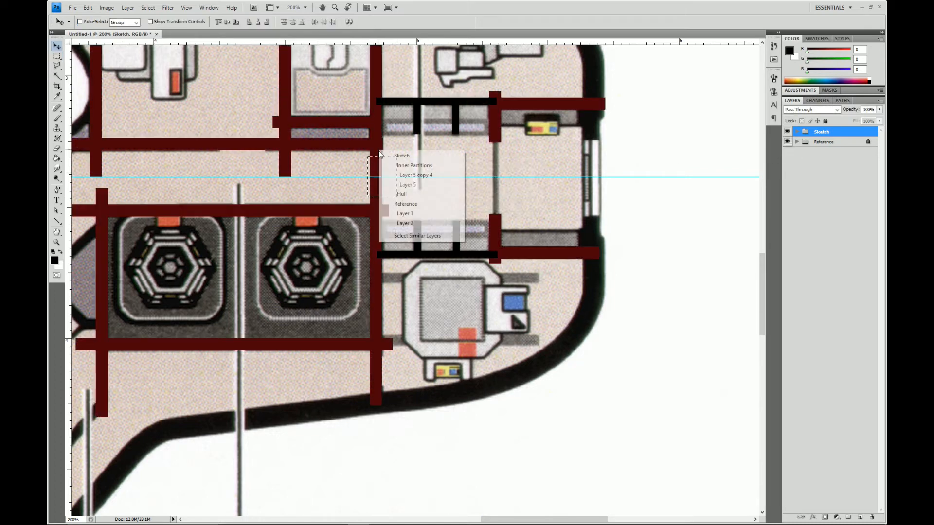
pyautogui.click(402, 176)
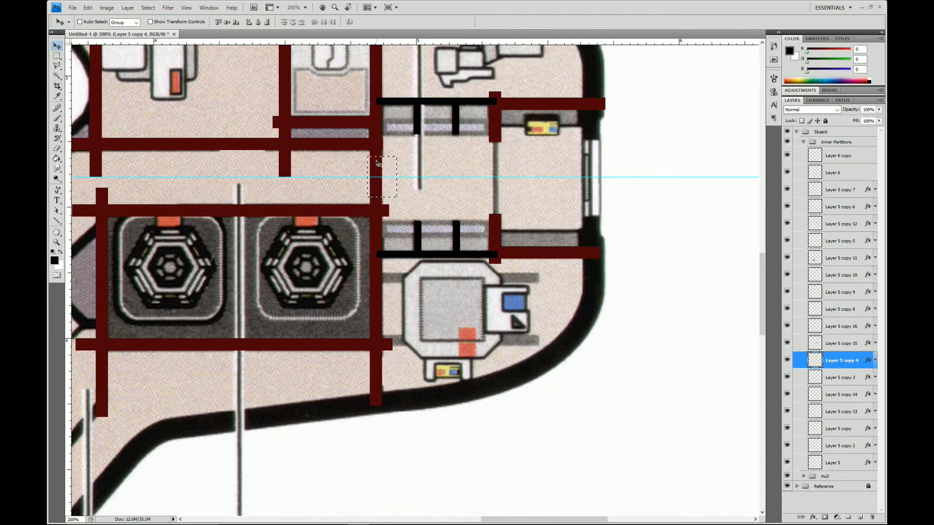
pyautogui.rightClick(377, 273)
pyautogui.click(401, 298)
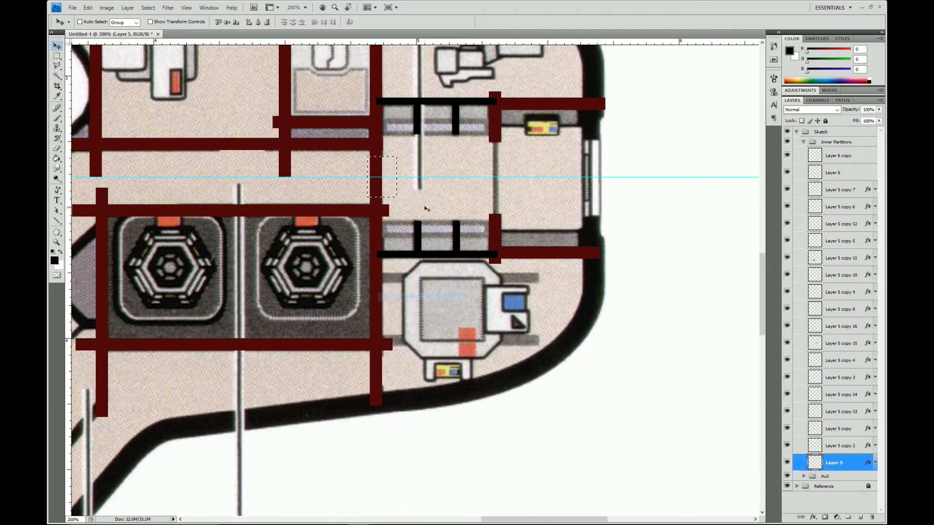
pyautogui.hotkey('ctrl', 'd')
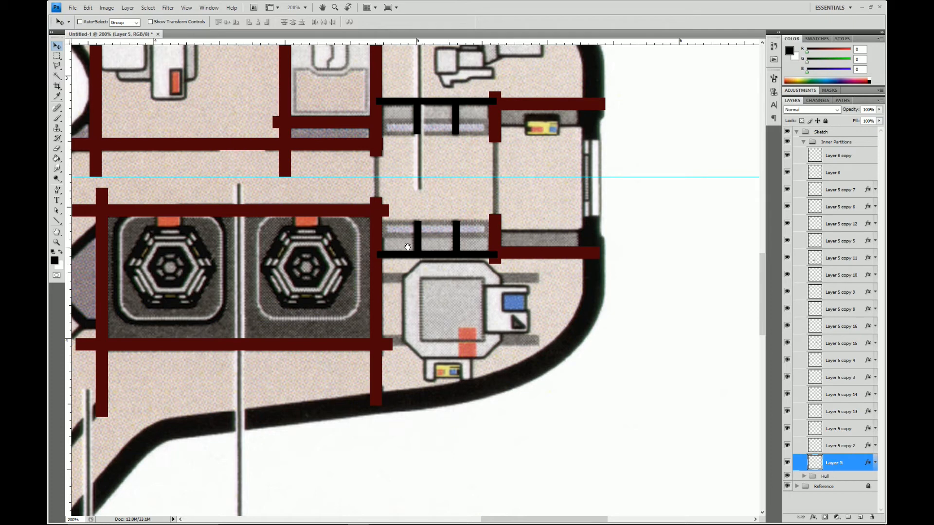
# - Zoom to 400% around the airlock's lower lockers and compare the traced walls with the reference by toggling the Sketch group
pyautogui.rightClick(491, 250)
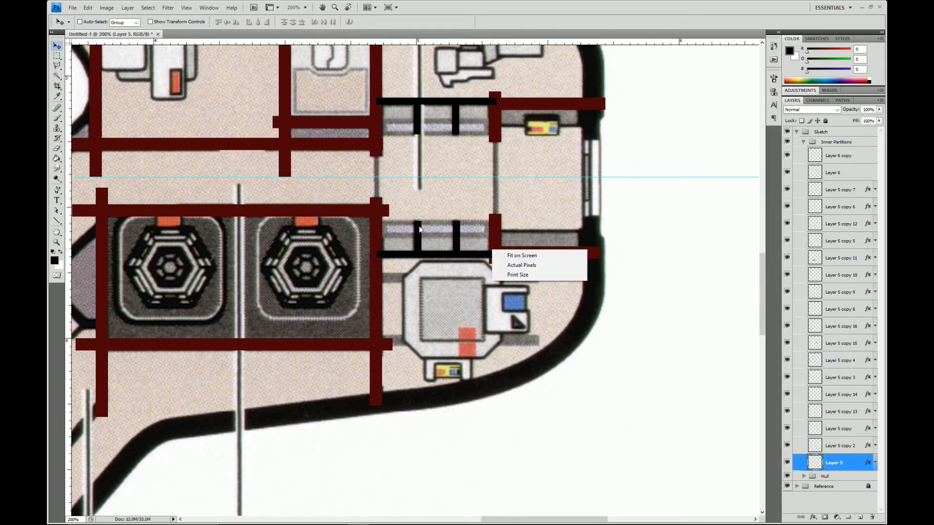
pyautogui.click(490, 195)
pyautogui.moveTo(416, 226); pyautogui.dragTo(495, 243)
pyautogui.scroll(-1, 495, 243)
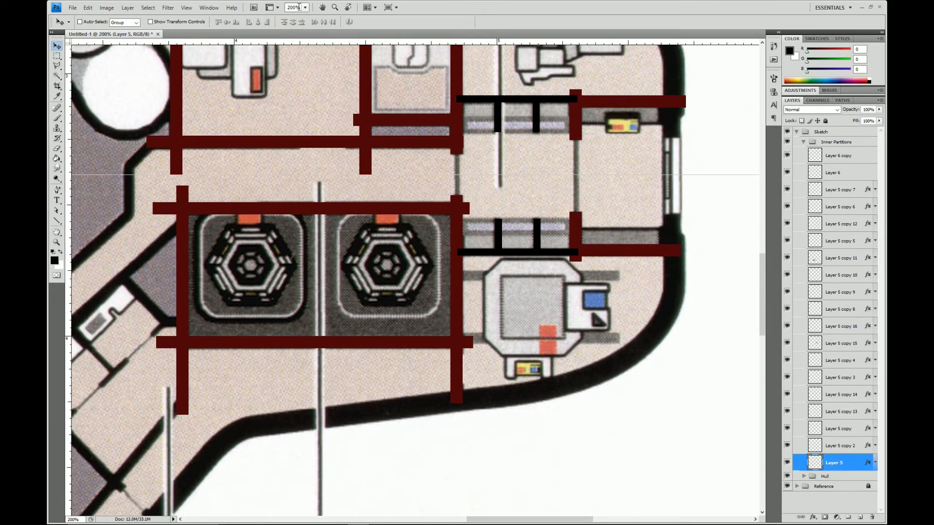
pyautogui.write('4')
pyautogui.press('Return')
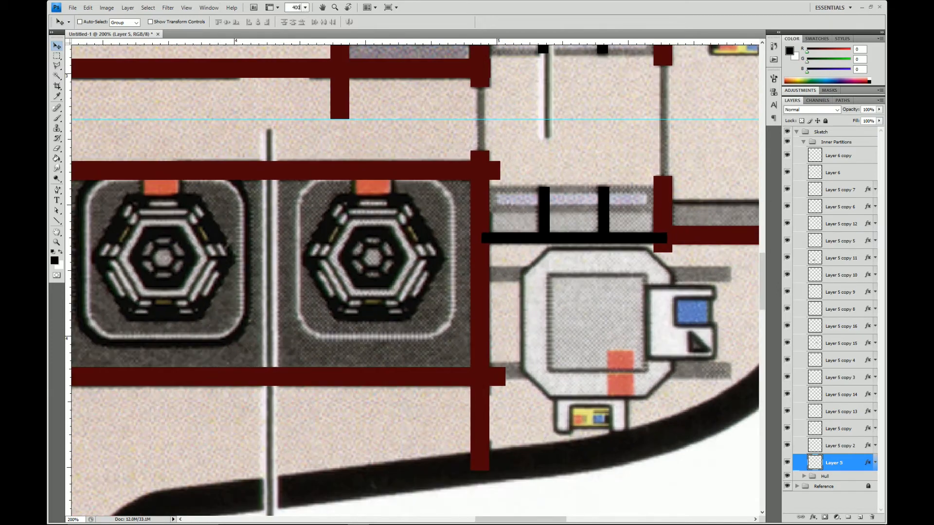
pyautogui.moveTo(594, 205); pyautogui.dragTo(418, 194)
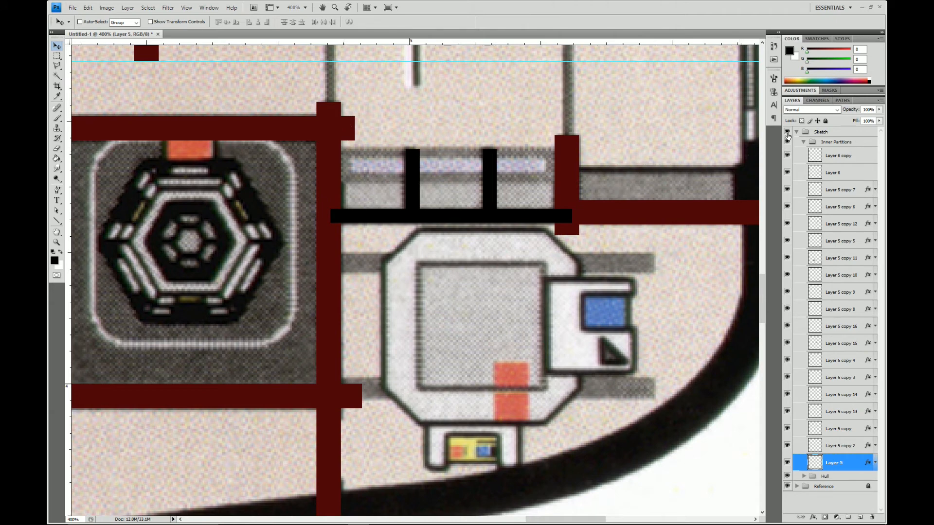
pyautogui.click(787, 131)
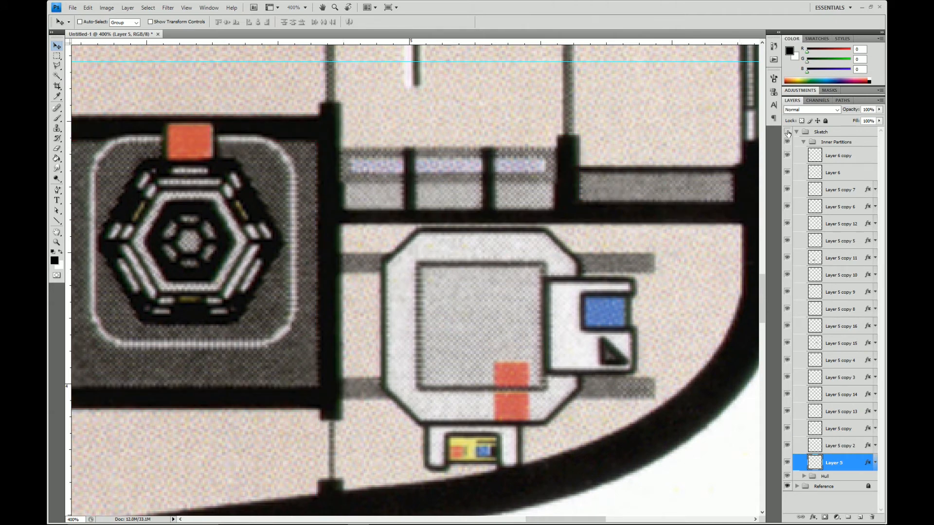
pyautogui.click(787, 132)
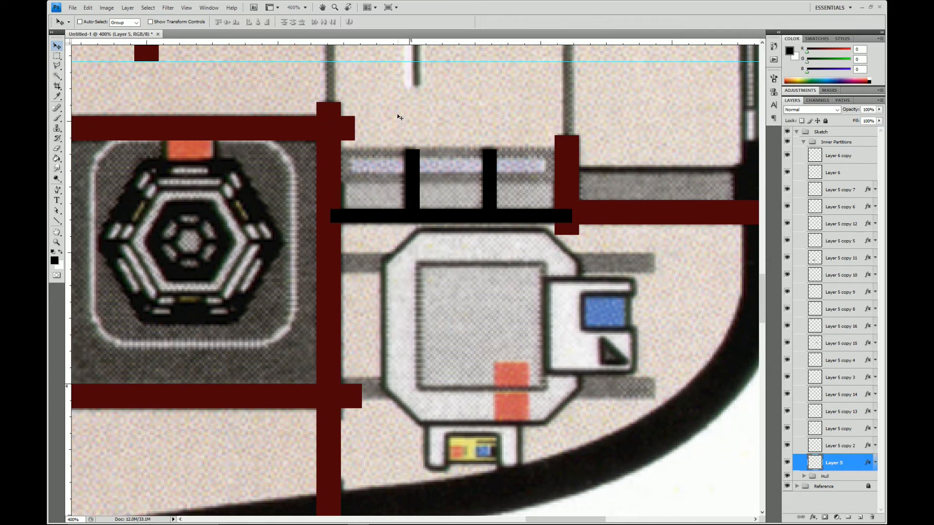
# - Trim the overhanging right end of the escape pod bay's upper wall bar (Layer 5 copy 15) at the vertical wall, and deselect
pyautogui.rightClick(350, 131)
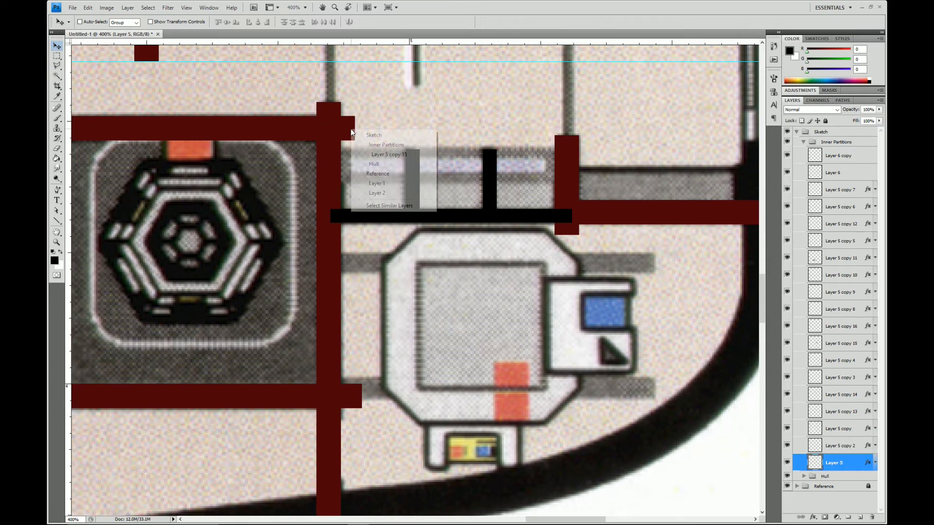
pyautogui.click(369, 146)
pyautogui.press('m')
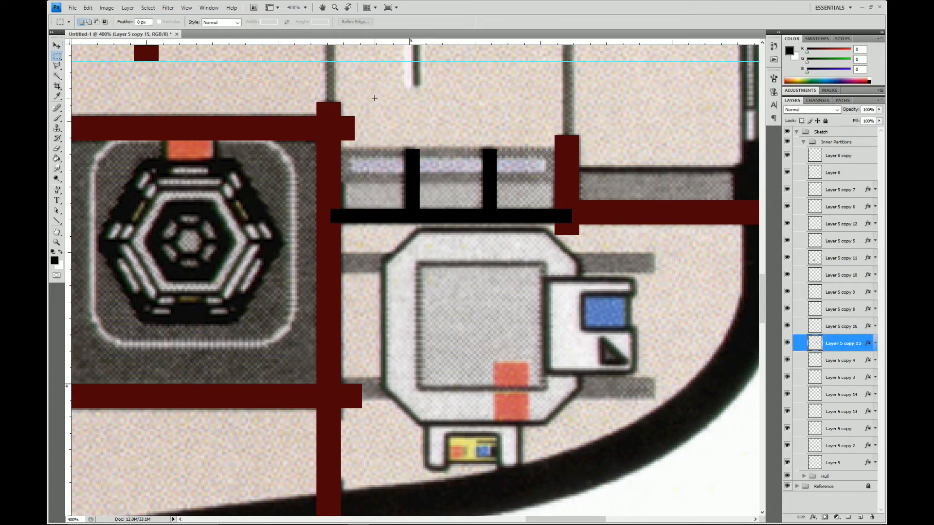
pyautogui.moveTo(354, 167); pyautogui.dragTo(342, 183)
pyautogui.press('Delete')
pyautogui.hotkey('ctrl', 'd')
# - Trim the overhanging right end of the escape pod bay's lower wall bar (Layer 5 copy 16) at the vertical wall, and deselect
pyautogui.moveTo(410, 361); pyautogui.dragTo(429, 191)
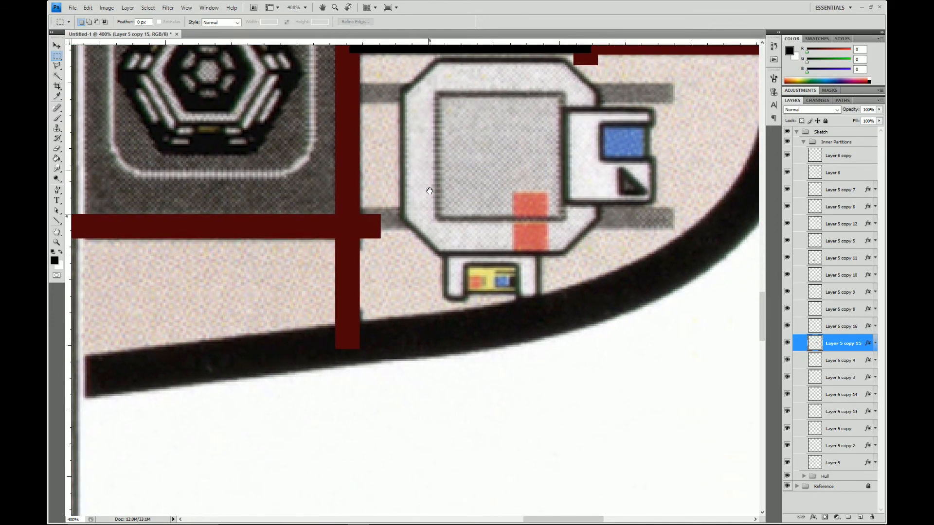
pyautogui.press('v')
pyautogui.rightClick(376, 229)
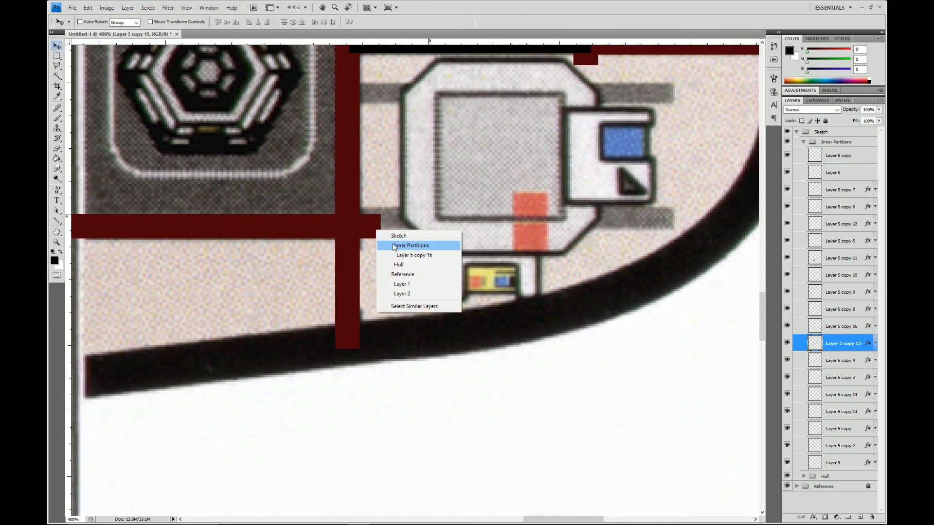
pyautogui.click(391, 245)
pyautogui.press('m')
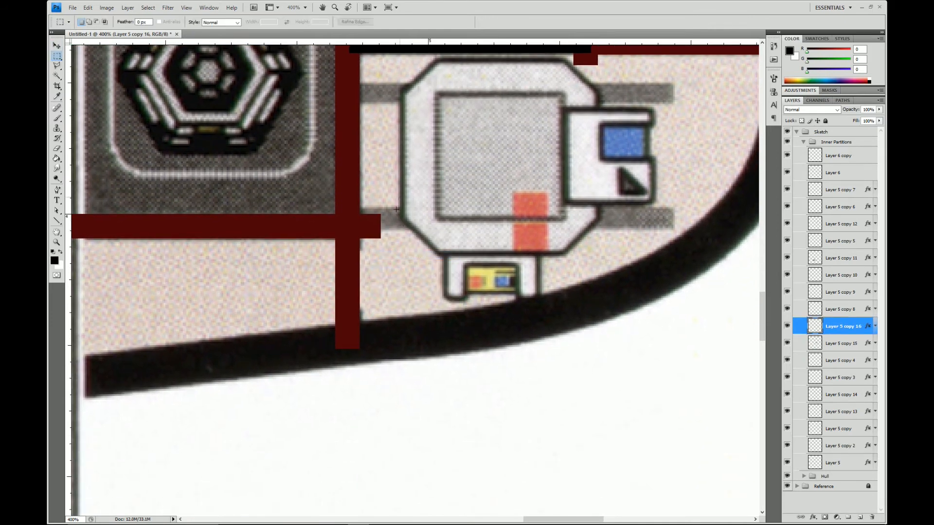
pyautogui.moveTo(400, 197); pyautogui.dragTo(360, 278)
pyautogui.press('Delete')
pyautogui.hotkey('ctrl', 'd')
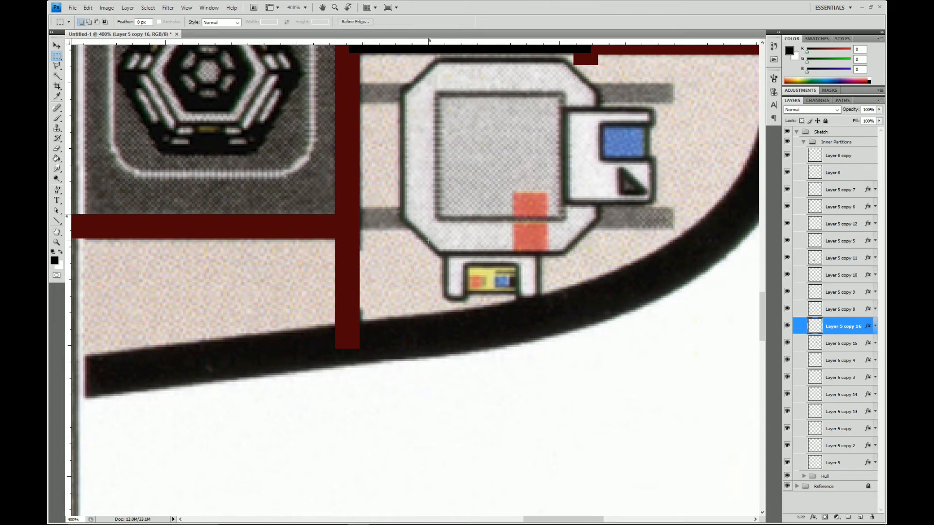
# - View the airlock's upper lockers at 400% and compare the traced walls with the reference by toggling the Sketch group
pyautogui.click(304, 7)
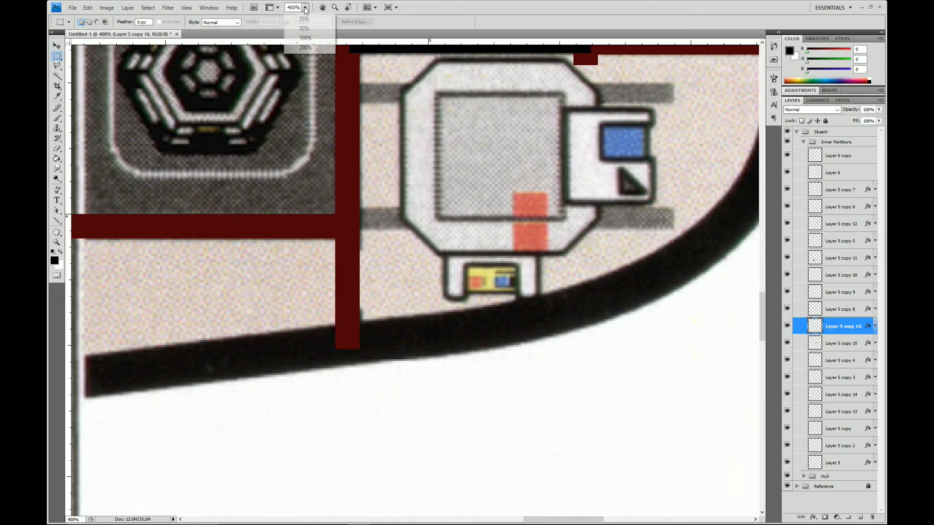
pyautogui.click(305, 48)
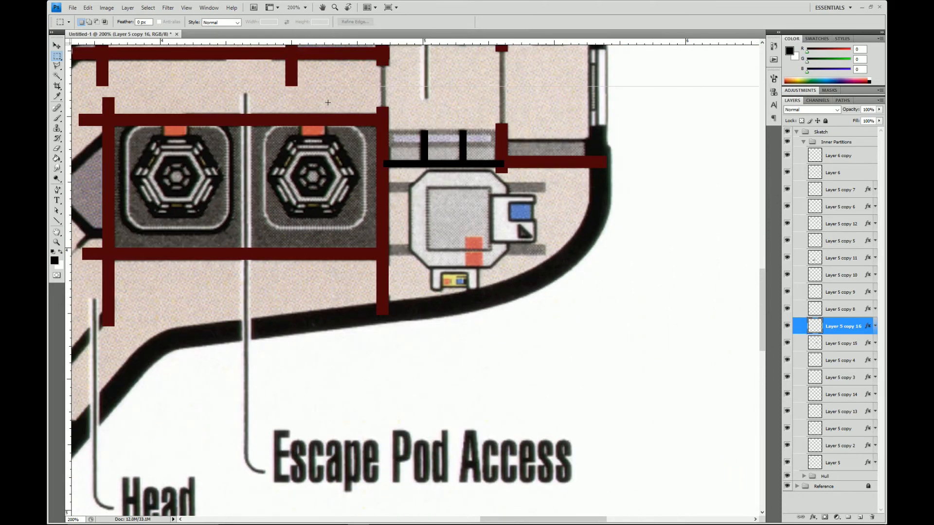
pyautogui.moveTo(438, 121); pyautogui.dragTo(456, 370)
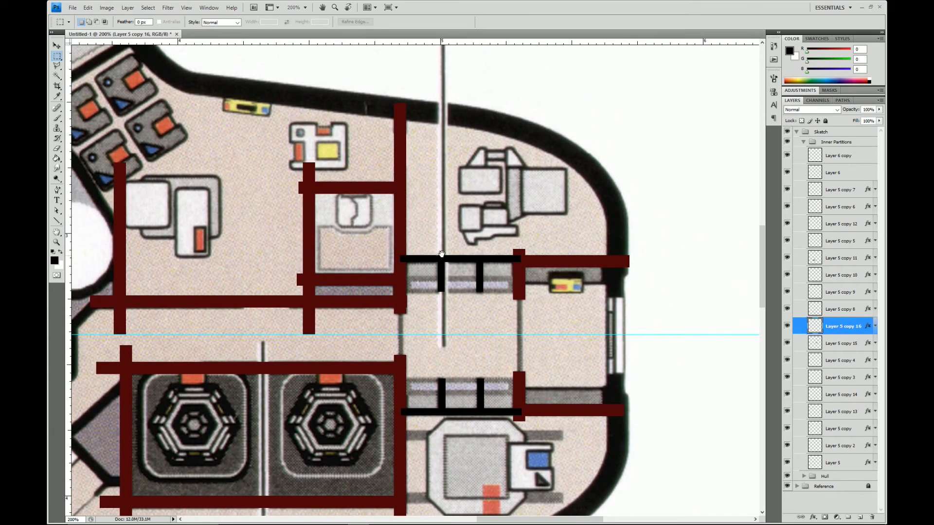
pyautogui.click(305, 7)
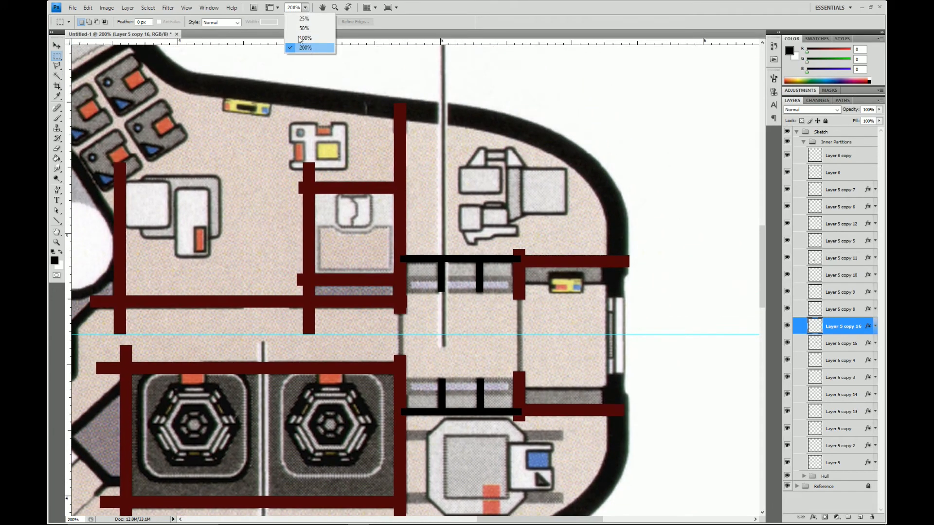
pyautogui.click(286, 6)
pyautogui.write('400')
pyautogui.press('Return')
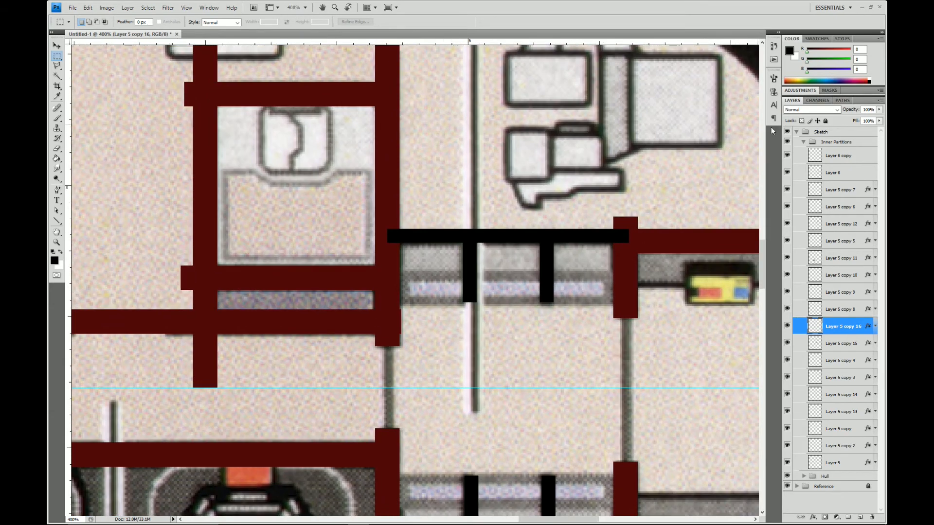
pyautogui.click(787, 131)
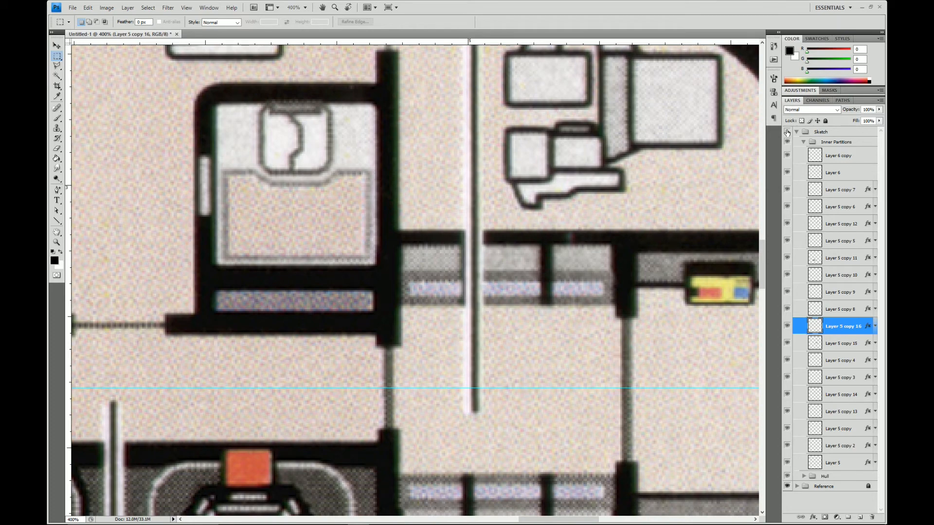
pyautogui.click(787, 132)
# - Cut the door opening just inside the upper hull from the vertical red bar on Layer 5, taking its extent from the reference
pyautogui.moveTo(456, 95); pyautogui.dragTo(449, 305)
pyautogui.click(787, 132)
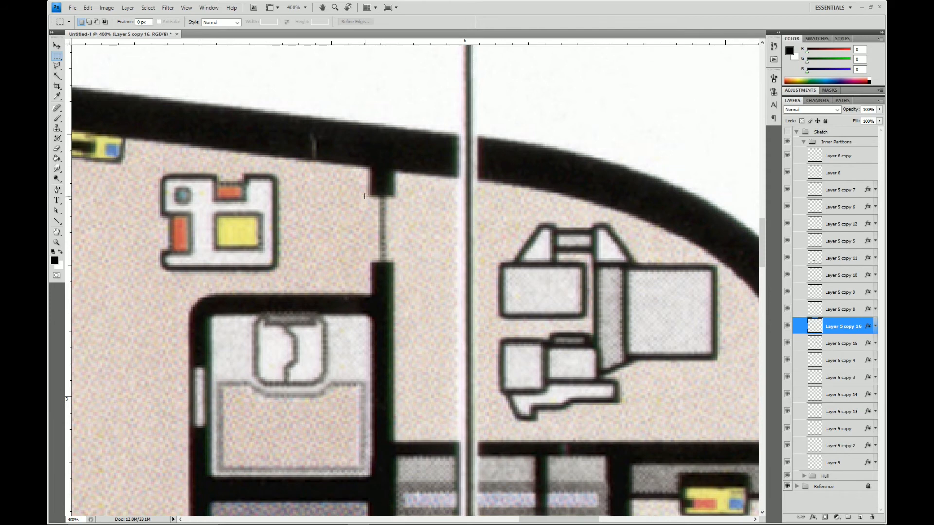
pyautogui.moveTo(421, 216); pyautogui.dragTo(414, 263)
pyautogui.click(787, 131)
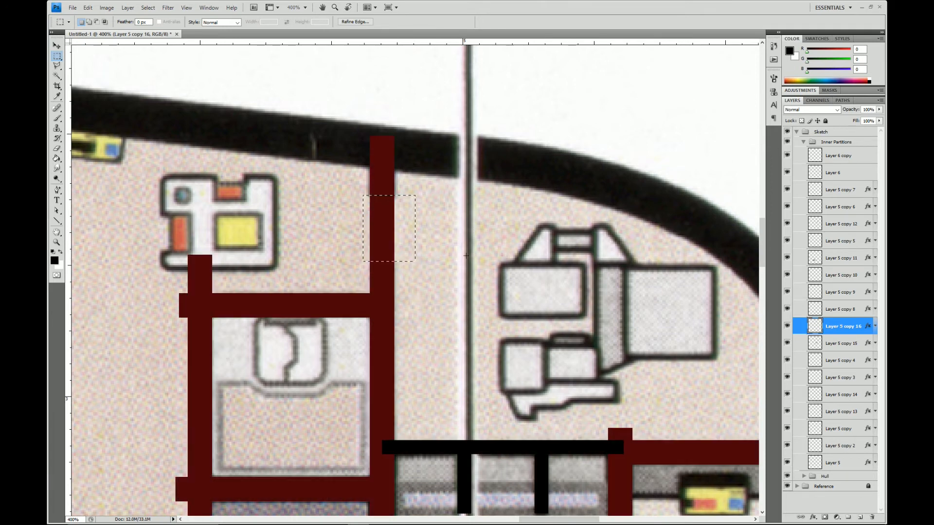
pyautogui.press('v')
pyautogui.rightClick(383, 282)
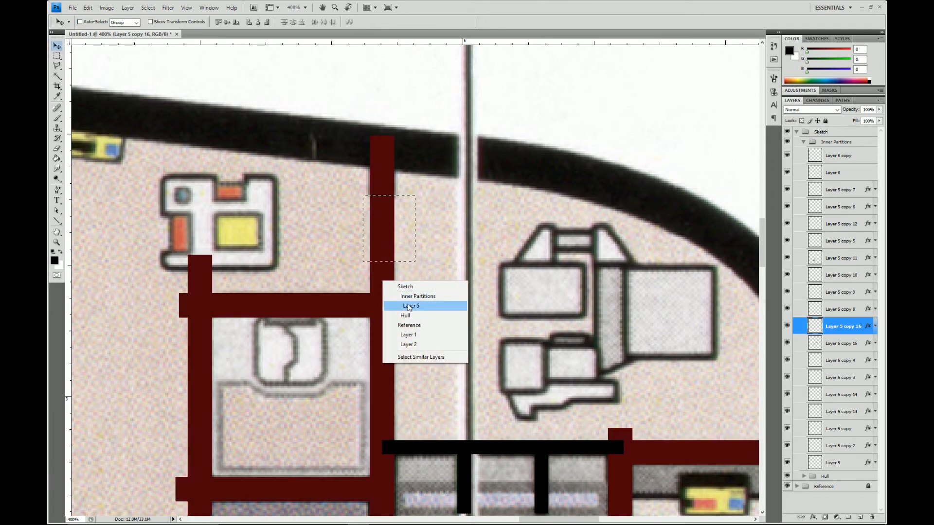
pyautogui.click(408, 306)
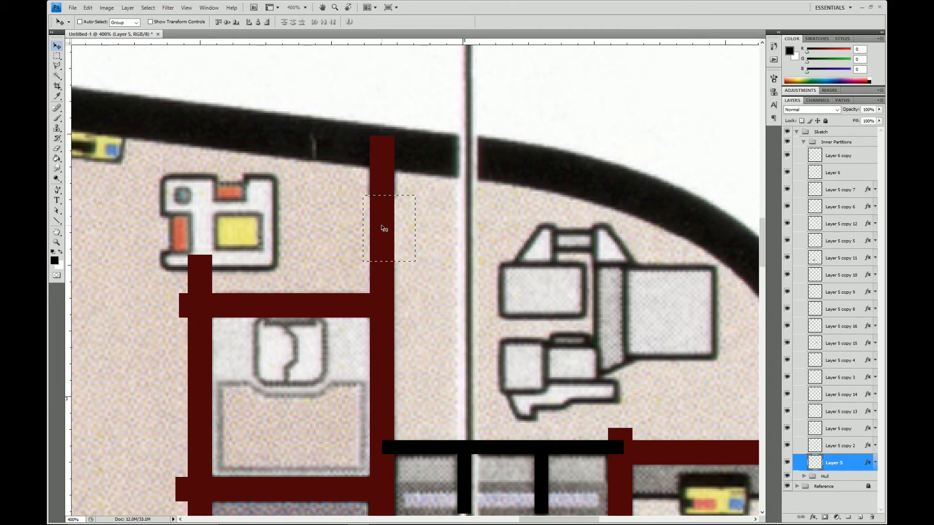
pyautogui.press('Delete')
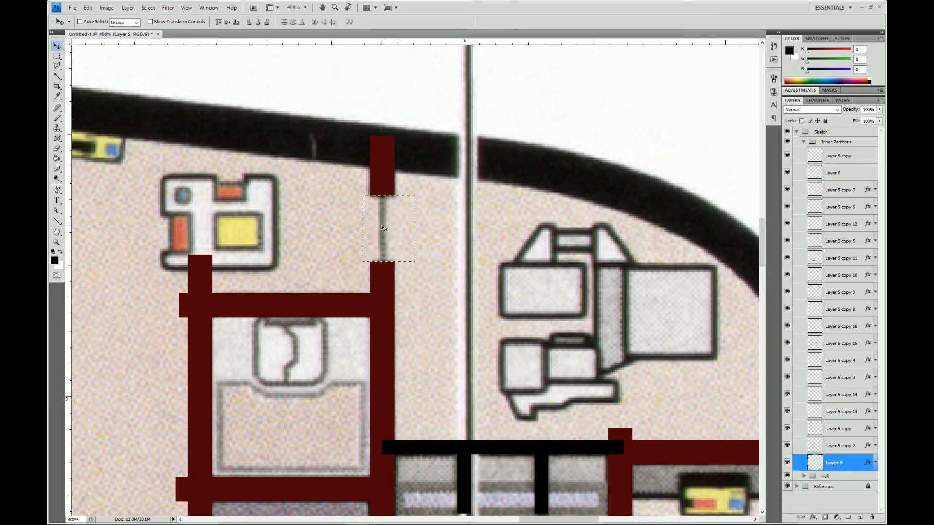
# - Look over the walls around the airlock and small cabin, comparing them with the reference by toggling the Inner Partitions group
pyautogui.rightClick(353, 248)
pyautogui.click(293, 276)
pyautogui.moveTo(285, 273); pyautogui.dragTo(484, 219)
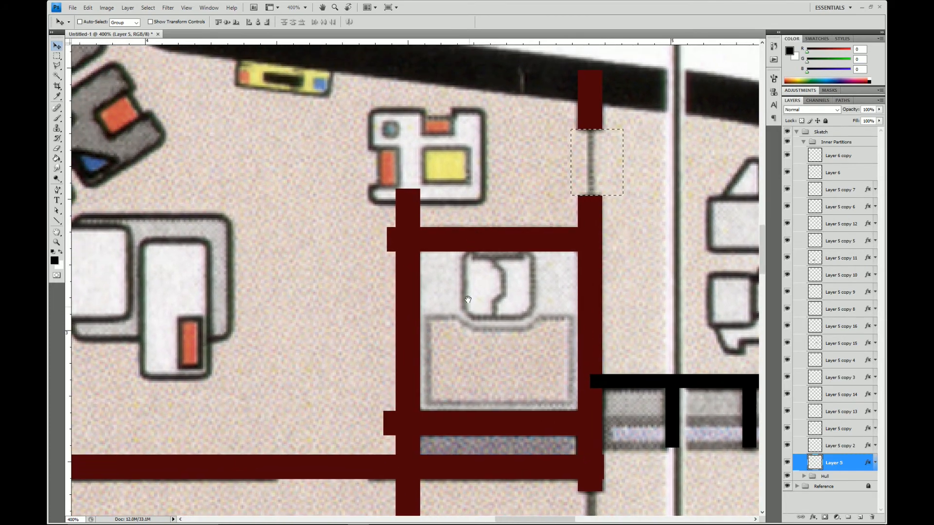
pyautogui.moveTo(458, 211); pyautogui.dragTo(575, 115)
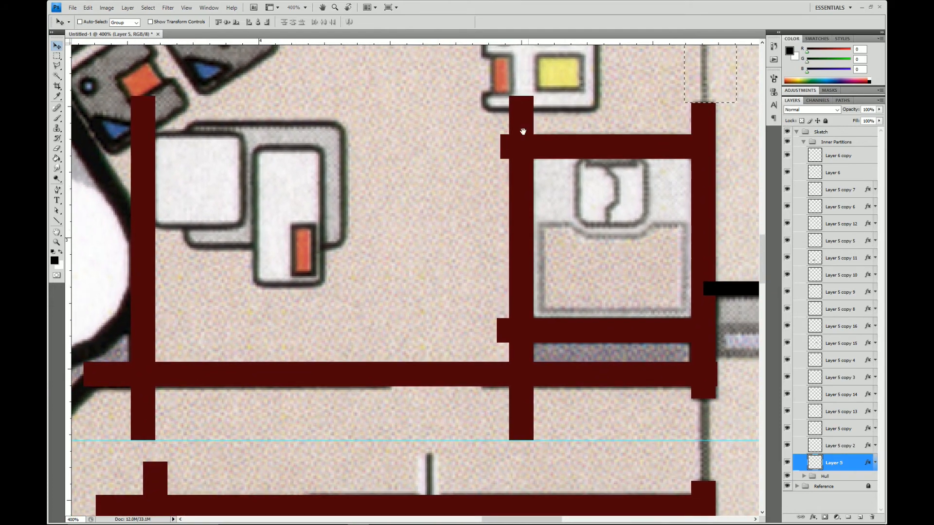
pyautogui.click(307, 7)
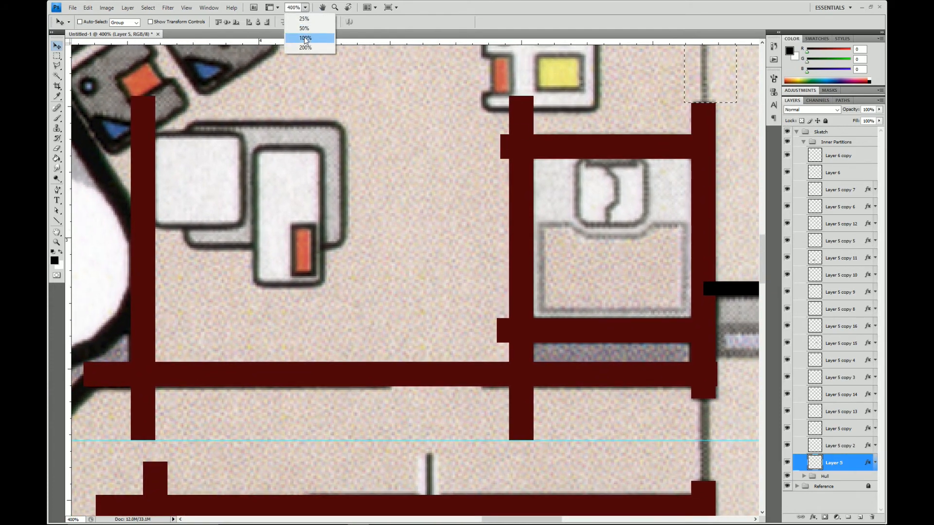
pyautogui.click(307, 38)
pyautogui.moveTo(288, 309); pyautogui.dragTo(263, 276)
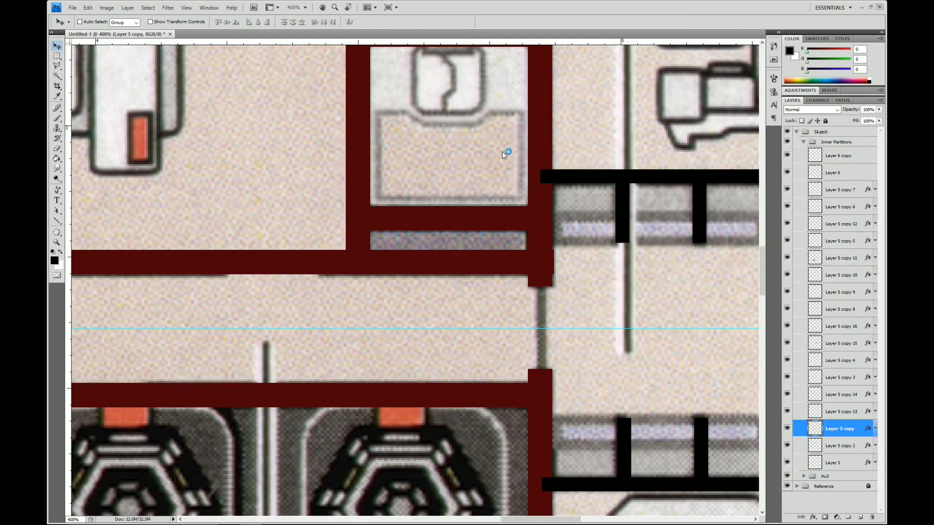
pyautogui.moveTo(622, 141); pyautogui.dragTo(337, 117)
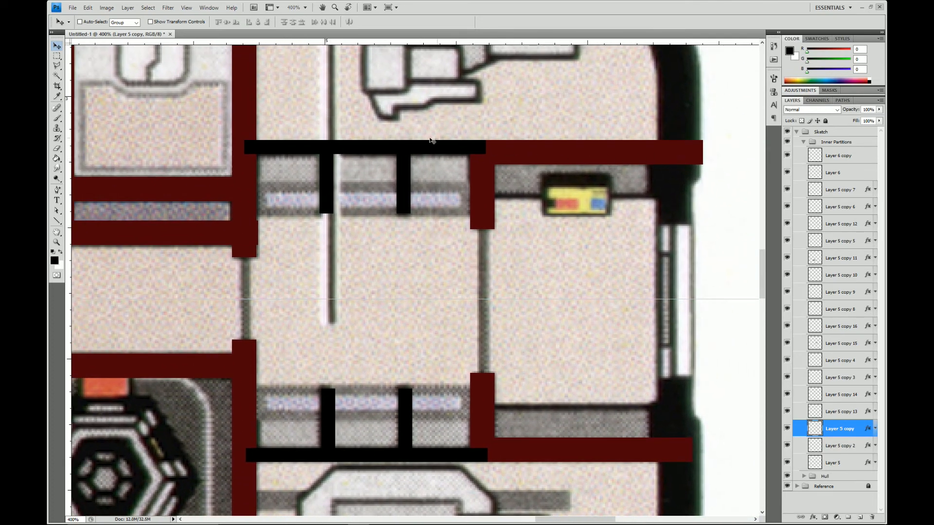
pyautogui.moveTo(359, 77); pyautogui.dragTo(539, 305)
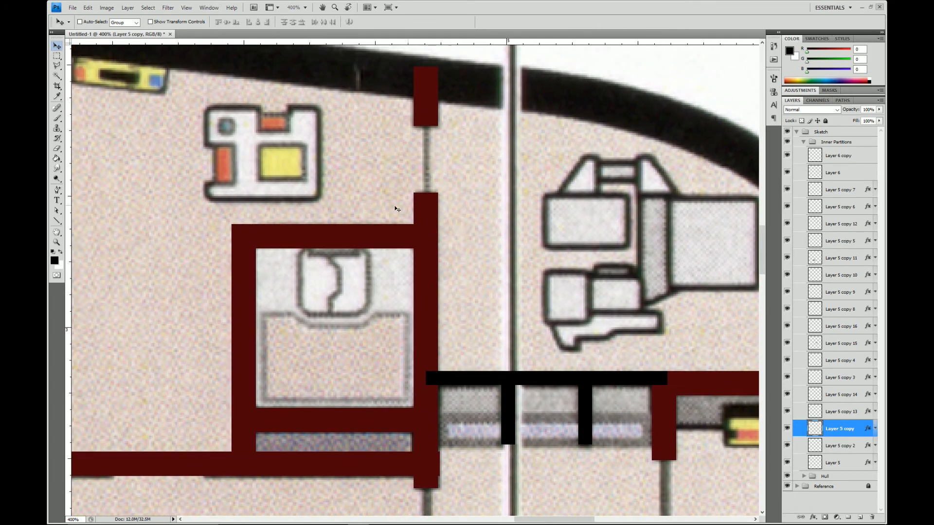
pyautogui.moveTo(265, 193); pyautogui.dragTo(387, 185)
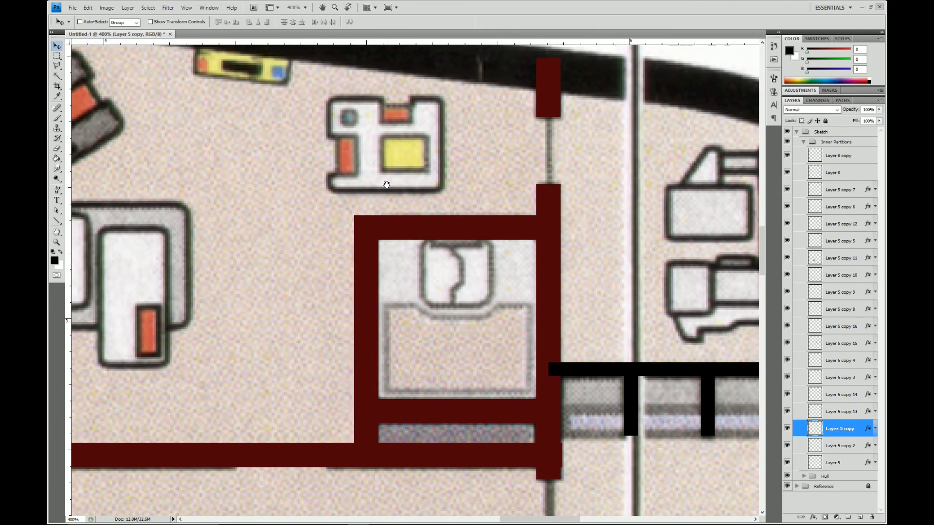
pyautogui.click(788, 142)
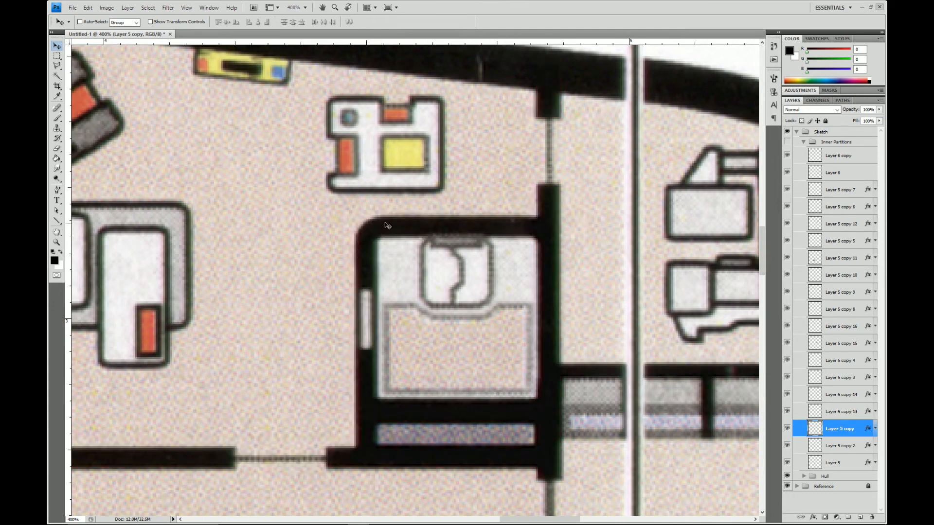
pyautogui.click(788, 142)
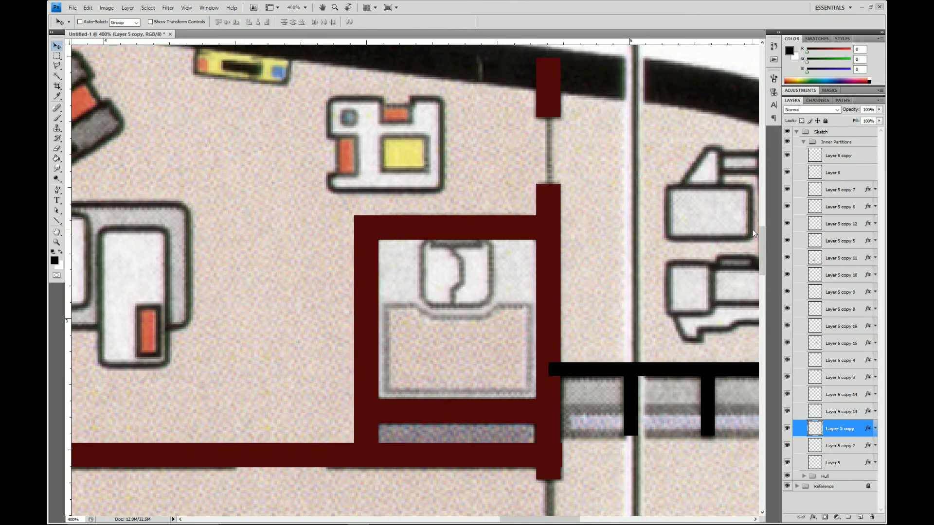
# - Move the small cabin's upper and left wall layers, Layer 5 copy 12 and copy 13, atop the Inner Partitions group and toggle their visibility
pyautogui.rightClick(409, 231)
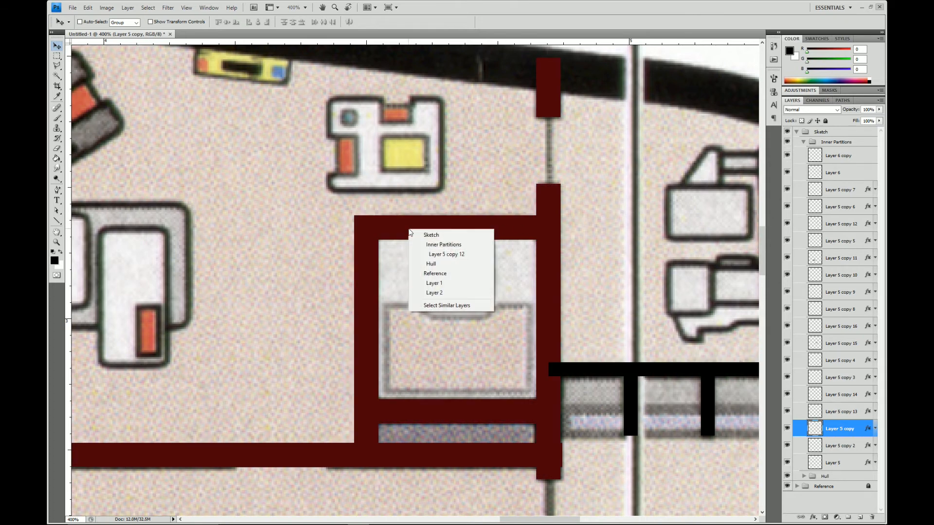
pyautogui.click(438, 254)
pyautogui.moveTo(832, 225); pyautogui.dragTo(843, 154)
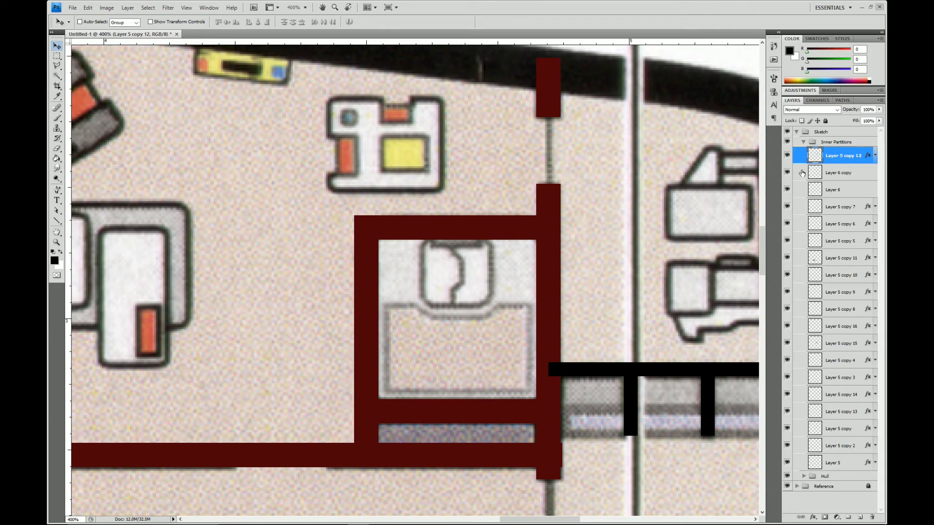
pyautogui.rightClick(369, 286)
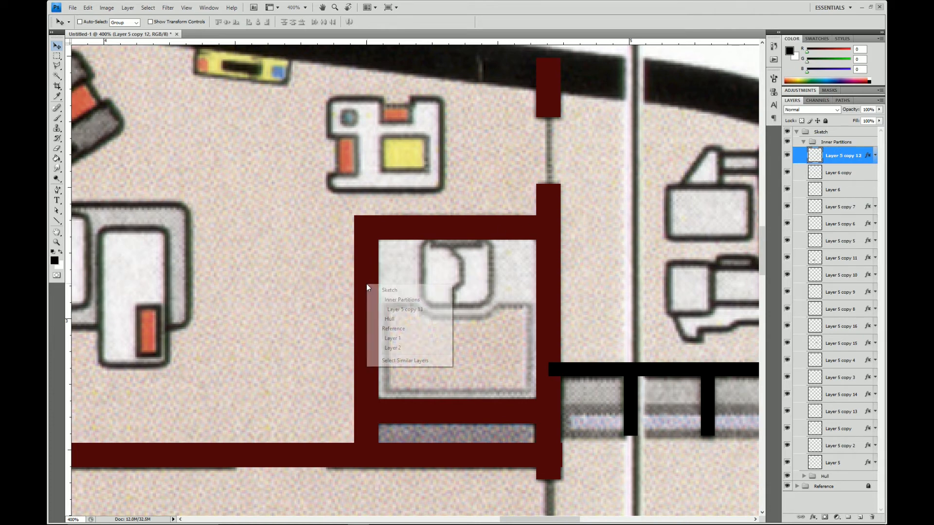
pyautogui.click(394, 307)
pyautogui.moveTo(842, 410); pyautogui.dragTo(785, 175)
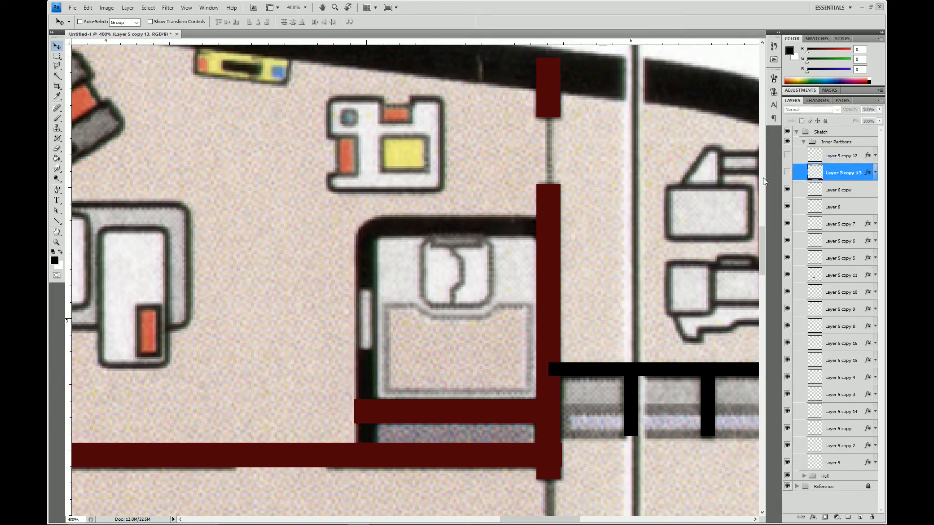
pyautogui.moveTo(786, 174); pyautogui.dragTo(787, 156)
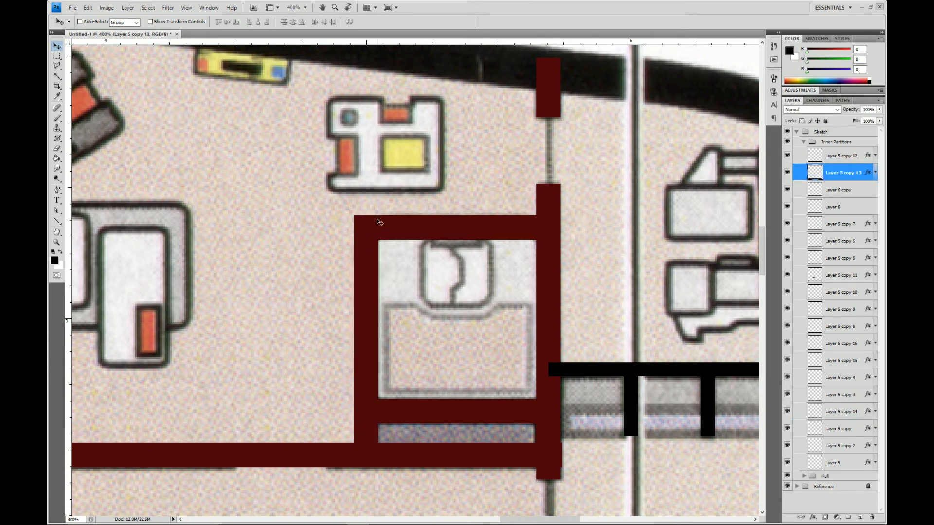
pyautogui.moveTo(786, 156)
pyautogui.mouseDown()
pyautogui.moveTo(787, 176)
pyautogui.moveTo(787, 156)
pyautogui.mouseUp()
# - Select a circle fitted into the small cabin's upper-left wall corner with the Elliptical Marquee tool
pyautogui.click(57, 56)
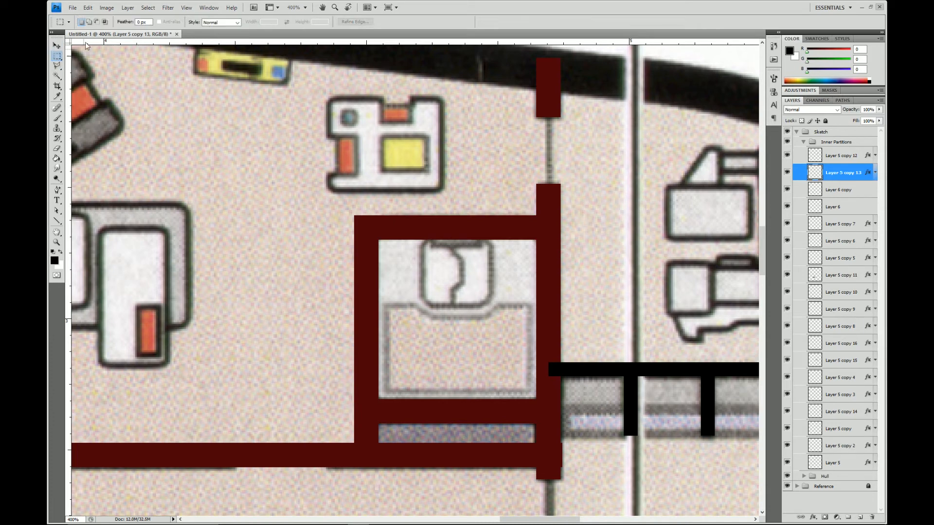
pyautogui.click(59, 57)
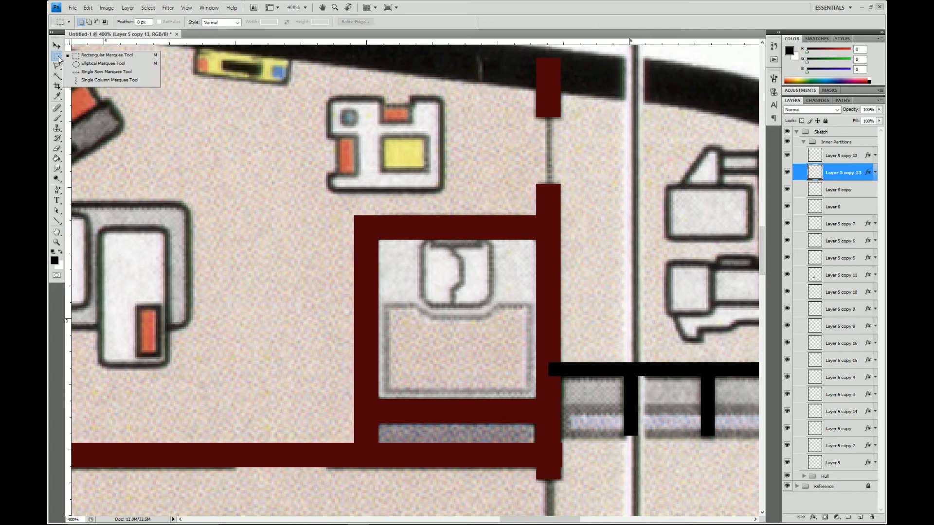
pyautogui.click(103, 63)
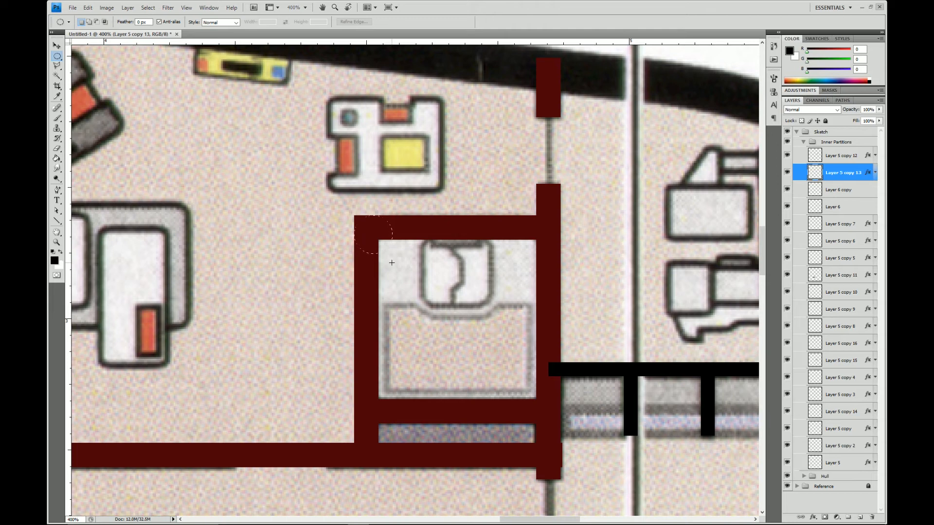
pyautogui.moveTo(391, 262); pyautogui.dragTo(392, 263)
# - Add rectangular areas to the circular selection so it covers the rest of the small cabin's left and upper walls
pyautogui.moveTo(57, 57); pyautogui.dragTo(82, 55)
pyautogui.press('shift')
pyautogui.moveTo(363, 256); pyautogui.dragTo(408, 323)
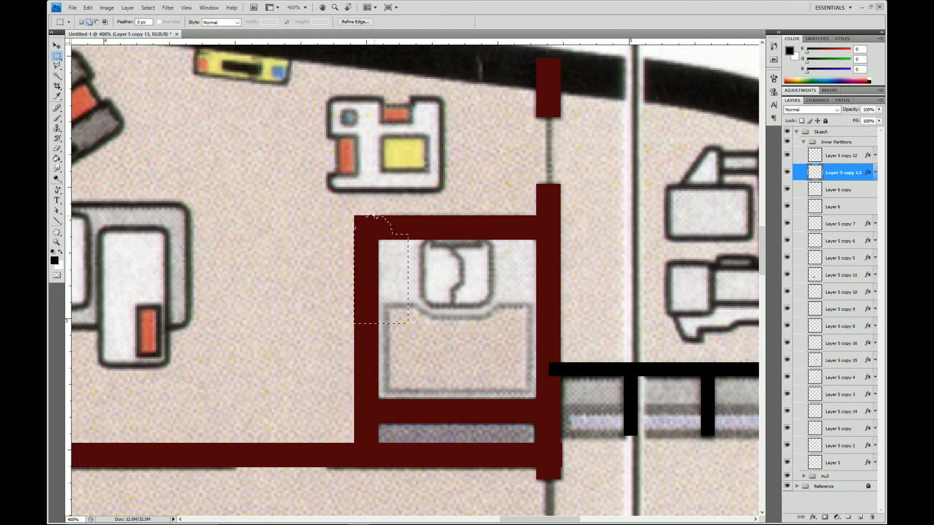
pyautogui.moveTo(392, 234); pyautogui.dragTo(493, 277)
pyautogui.moveTo(345, 286); pyautogui.dragTo(417, 455)
pyautogui.moveTo(346, 454); pyautogui.dragTo(343, 462)
pyautogui.moveTo(437, 204); pyautogui.dragTo(592, 292)
# - Invert the selection, clear the square corner from Layer 5 copy 12 and Layer 5 copy 13, and deselect
pyautogui.click(148, 7)
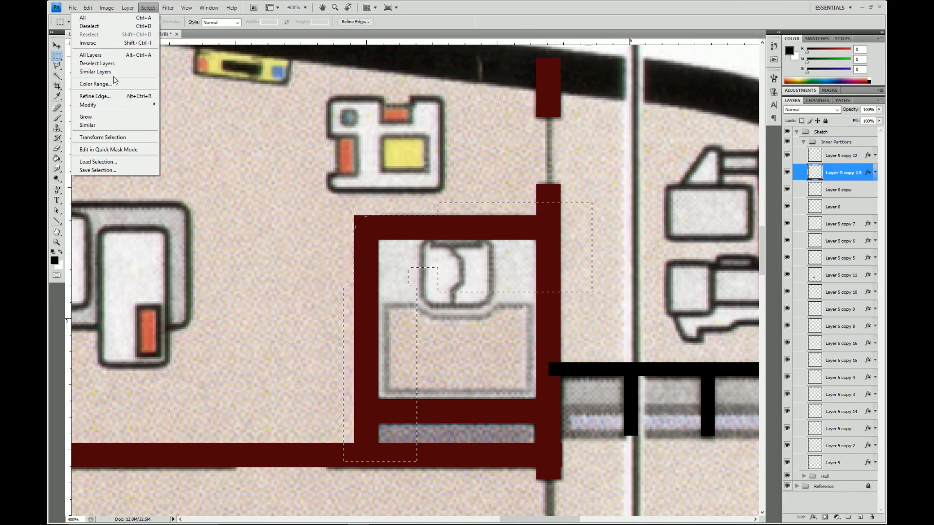
pyautogui.click(118, 43)
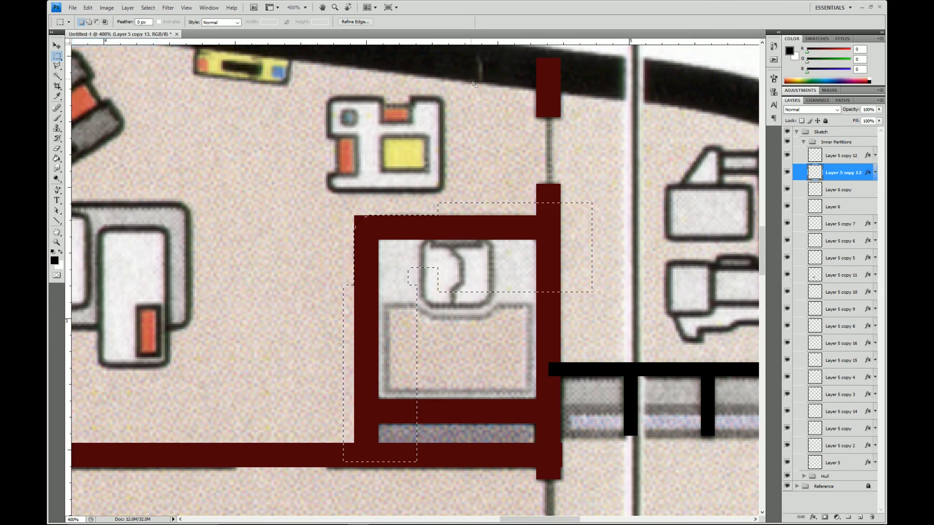
pyautogui.click(843, 158)
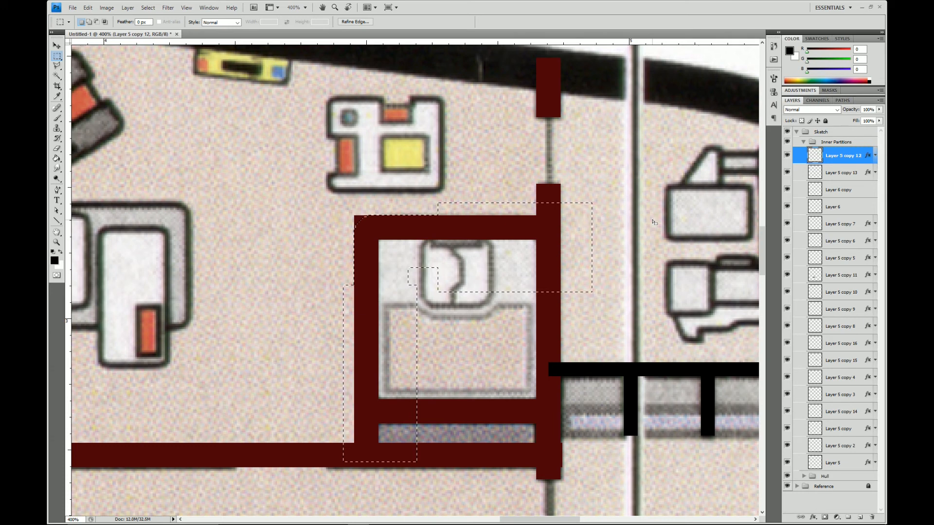
pyautogui.click(837, 174)
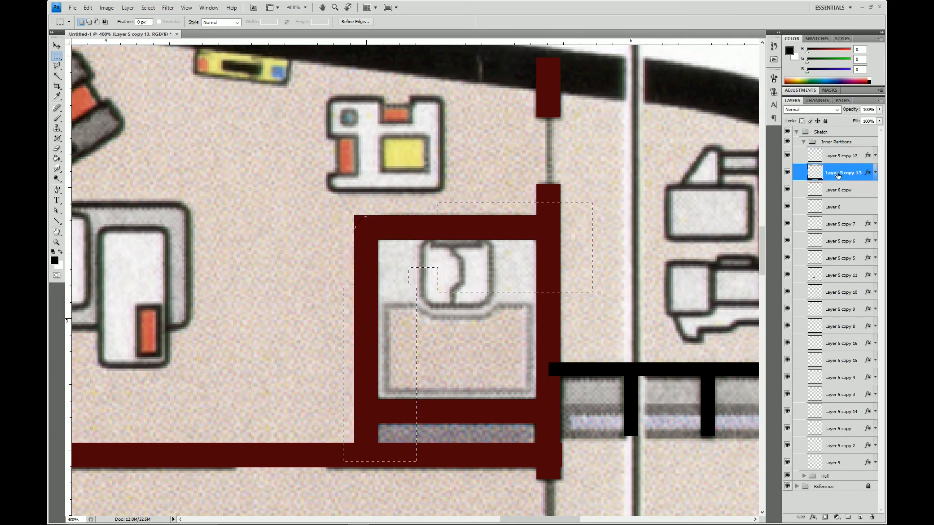
pyautogui.hotkey('ctrl', 'd')
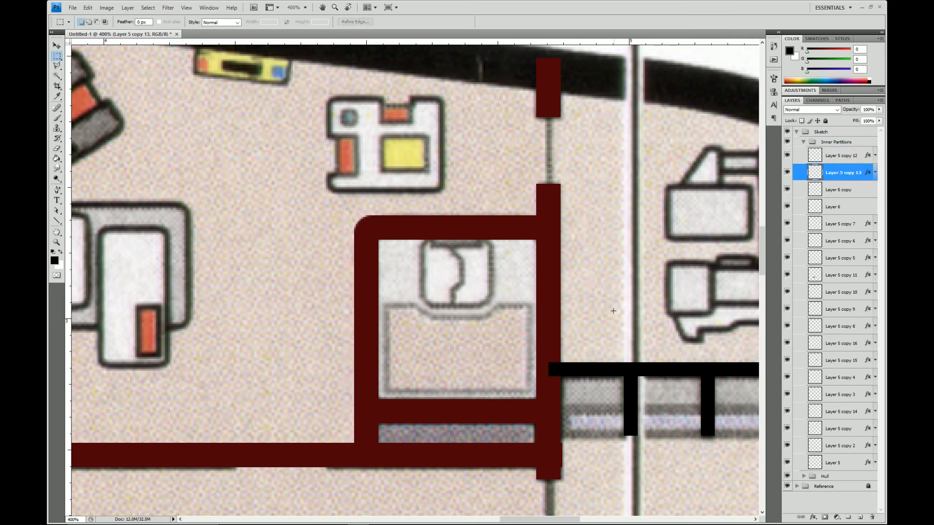
# - View the airlock area at 200% and compare the traced walls with the reference by toggling the Inner Partitions group
pyautogui.click(305, 7)
pyautogui.click(305, 48)
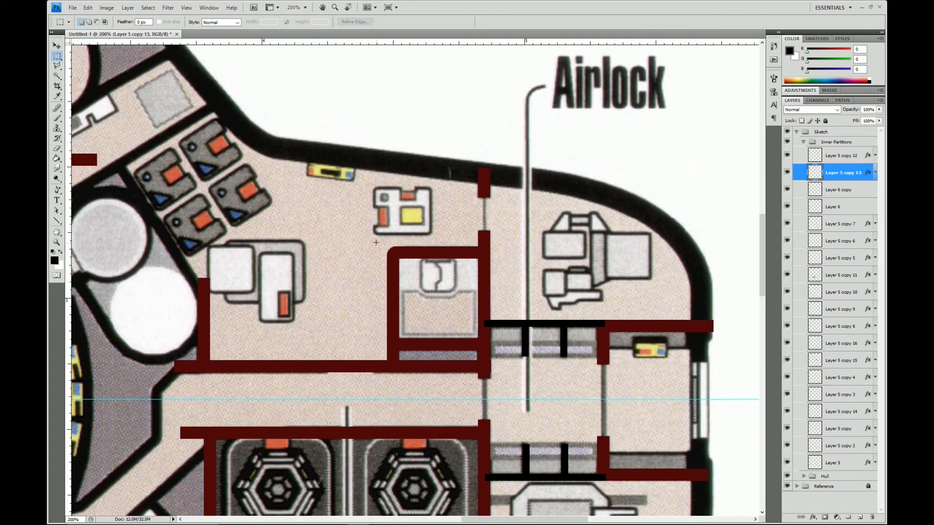
pyautogui.click(787, 142)
pyautogui.click(787, 142)
pyautogui.click(787, 142)
pyautogui.click(787, 142)
pyautogui.click(787, 142)
pyautogui.click(787, 142)
pyautogui.click(788, 142)
pyautogui.click(788, 142)
pyautogui.click(788, 142)
pyautogui.click(787, 142)
pyautogui.click(788, 142)
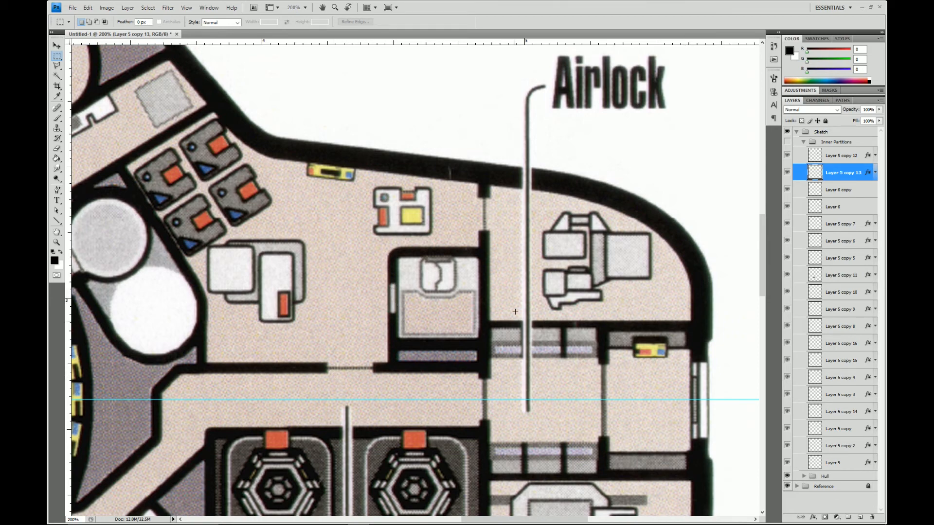
# - Switch to Photos and examine the walls and doors of the quarters and corridors in deck04.jpg
pyautogui.hotkey('alt', 'Tab')
pyautogui.hotkey('alt', 'Tab')
pyautogui.hotkey('alt', 'Tab')
pyautogui.hotkey('alt', 'Tab')
pyautogui.hotkey('alt', 'Tab')
pyautogui.hotkey('alt', 'Tab')
pyautogui.hotkey('alt', 'Tab')
pyautogui.hotkey('alt', 'Tab')
pyautogui.scroll(3, 428, 264)
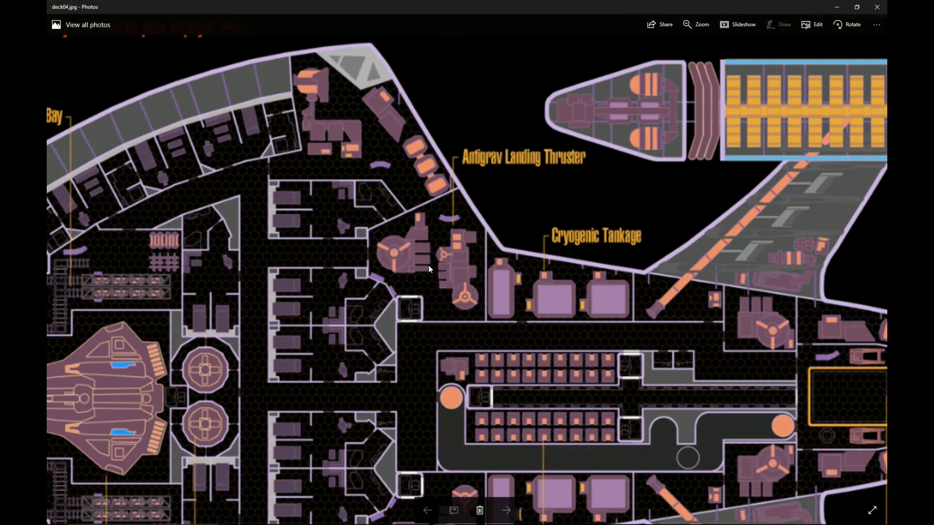
pyautogui.scroll(2, 428, 264)
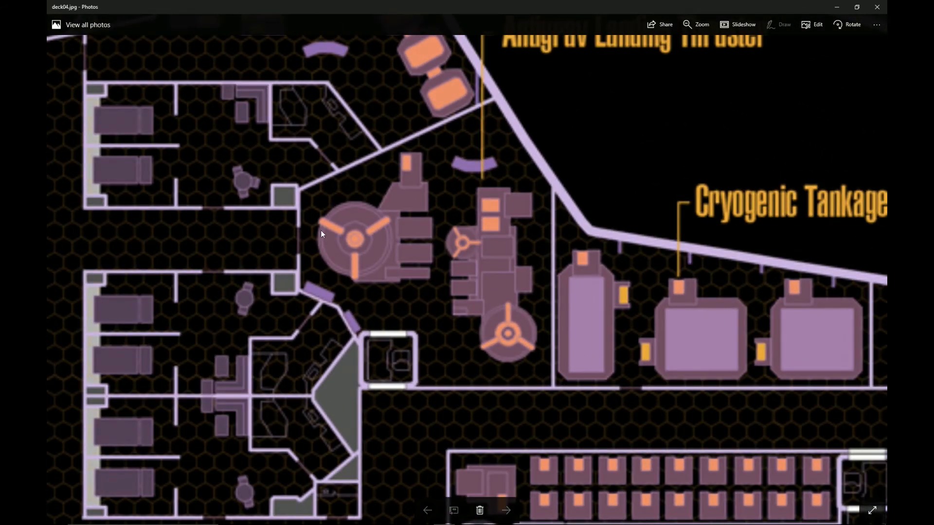
pyautogui.moveTo(323, 250); pyautogui.dragTo(714, 249)
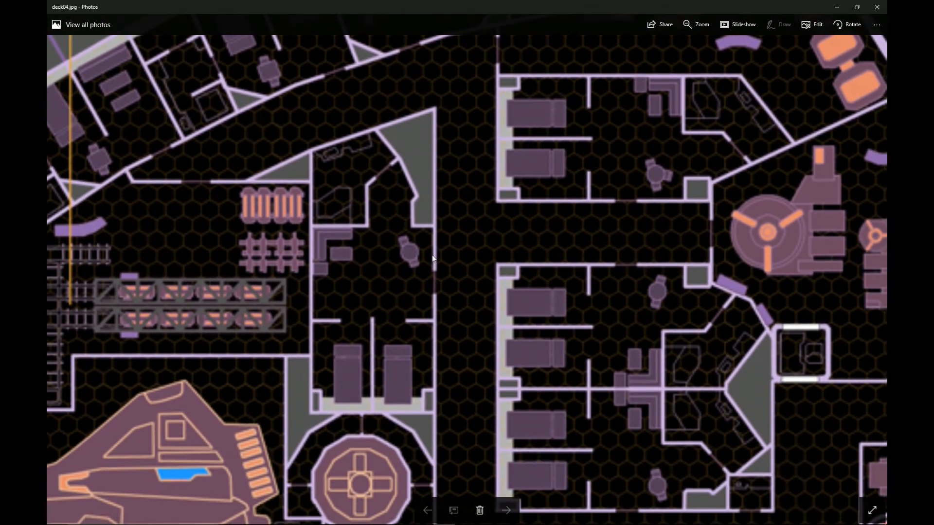
pyautogui.moveTo(322, 134); pyautogui.dragTo(584, 332)
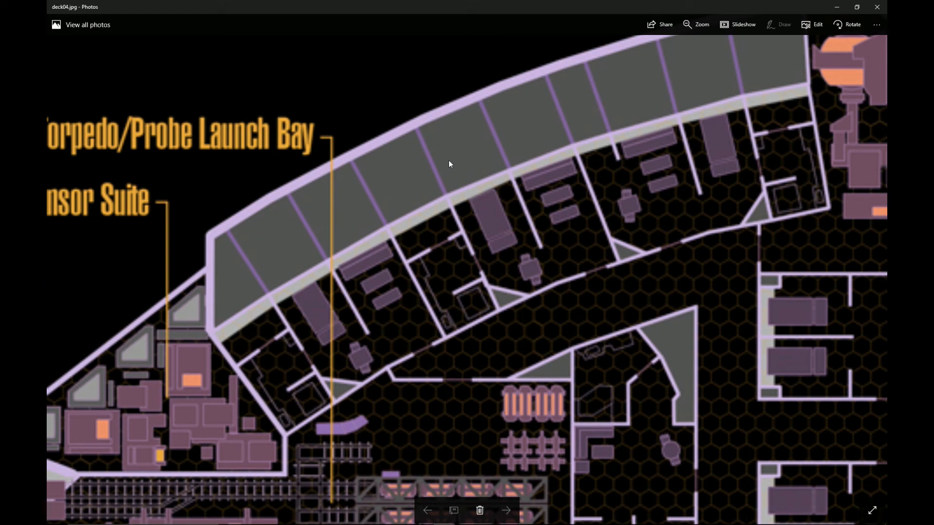
pyautogui.moveTo(415, 407); pyautogui.dragTo(221, 233)
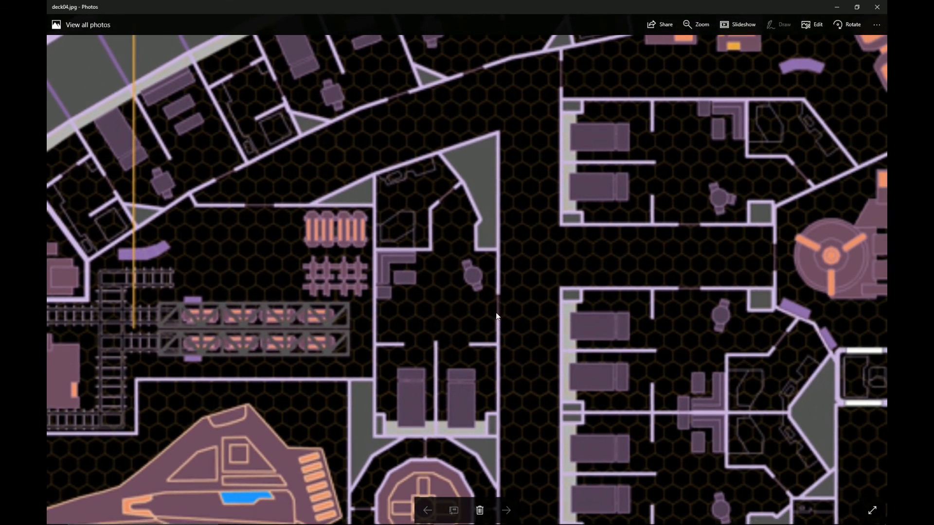
pyautogui.moveTo(389, 365); pyautogui.dragTo(222, 178)
pyautogui.moveTo(613, 227); pyautogui.dragTo(312, 228)
pyautogui.moveTo(569, 256); pyautogui.dragTo(432, 248)
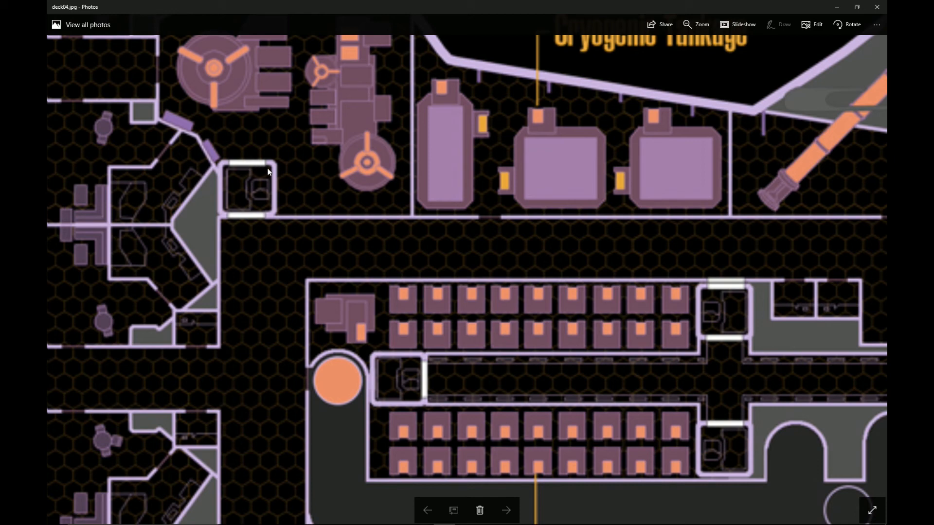
# - Examine the aft shuttlebay, shuttle elevator and lower engineering rooms in deck04.jpg
pyautogui.moveTo(734, 306); pyautogui.dragTo(277, 298)
pyautogui.moveTo(516, 270); pyautogui.dragTo(115, 270)
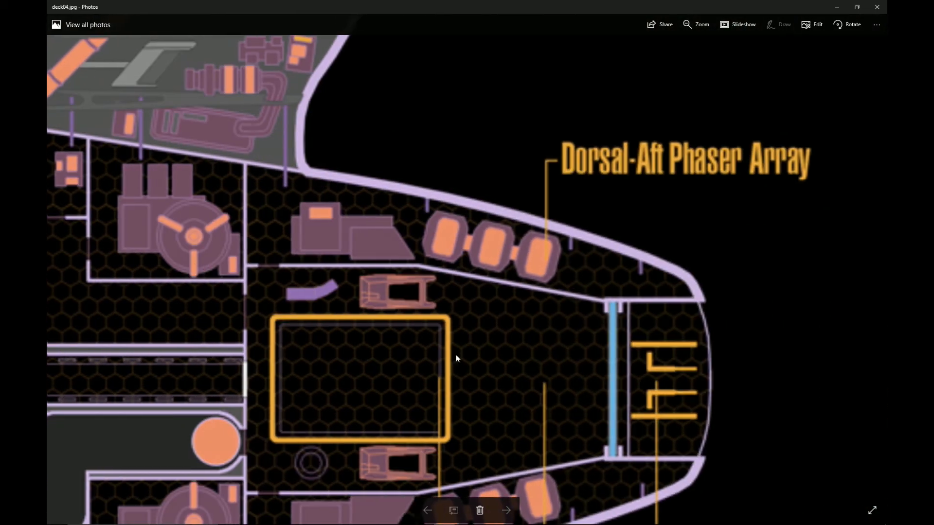
pyautogui.moveTo(461, 373); pyautogui.dragTo(414, 281)
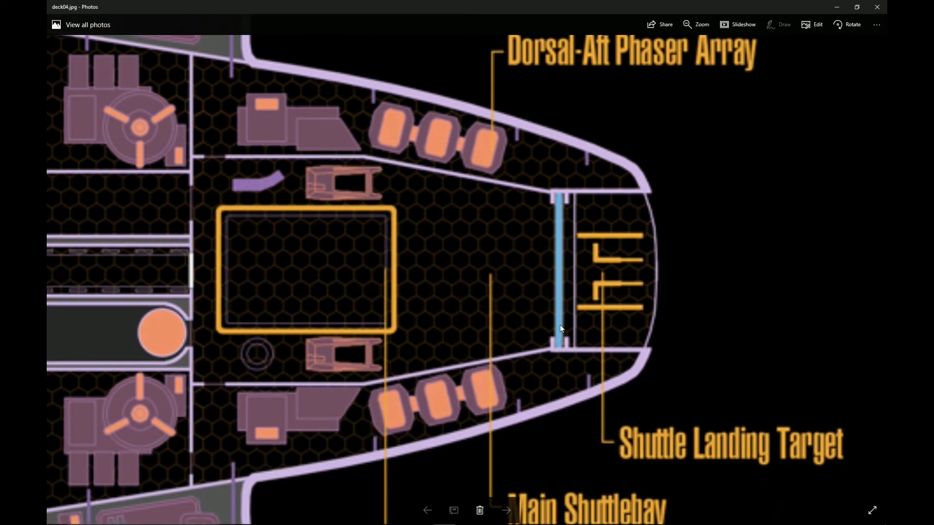
pyautogui.moveTo(148, 308); pyautogui.dragTo(336, 273)
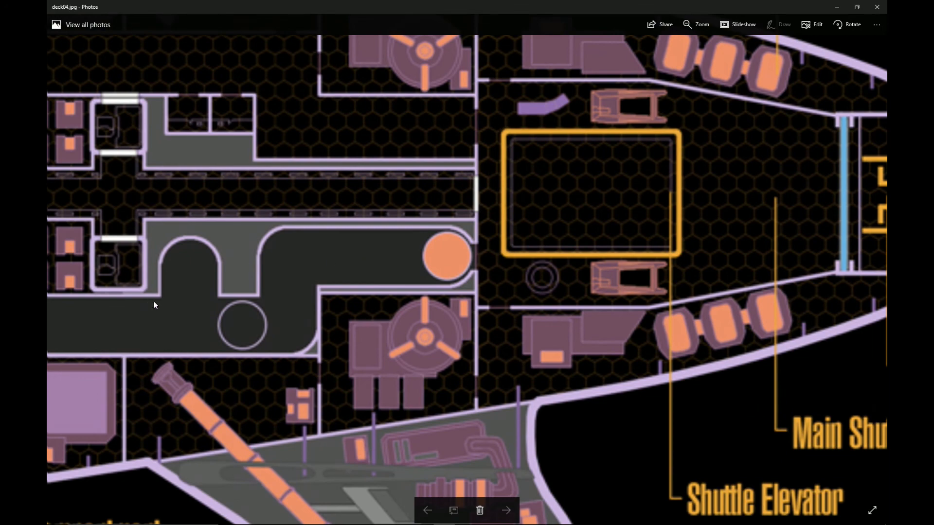
pyautogui.moveTo(155, 305); pyautogui.dragTo(433, 234)
pyautogui.moveTo(248, 241); pyautogui.dragTo(488, 206)
pyautogui.moveTo(362, 235); pyautogui.dragTo(429, 211)
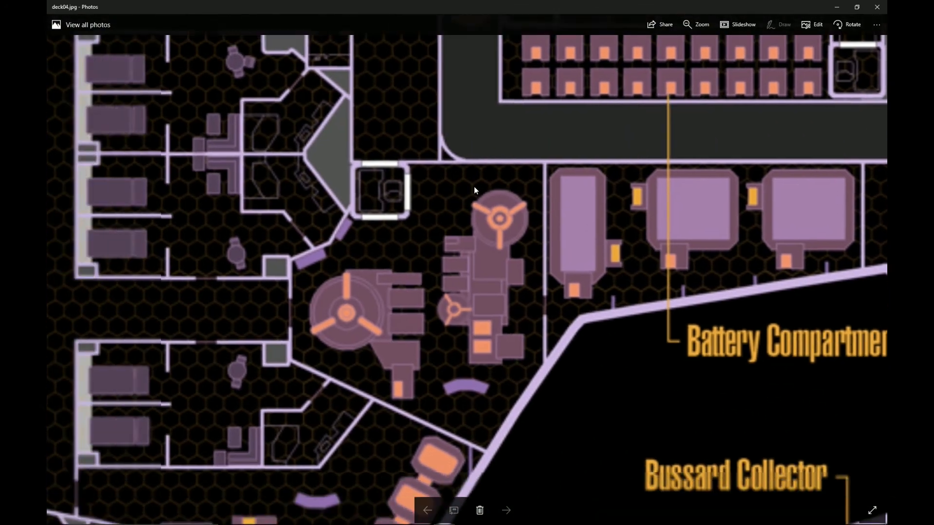
# - Examine the lower quarters, torpedo bay and docked shuttle in deck04.jpg, ending at the curved outer cabins
pyautogui.moveTo(320, 226); pyautogui.dragTo(516, 122)
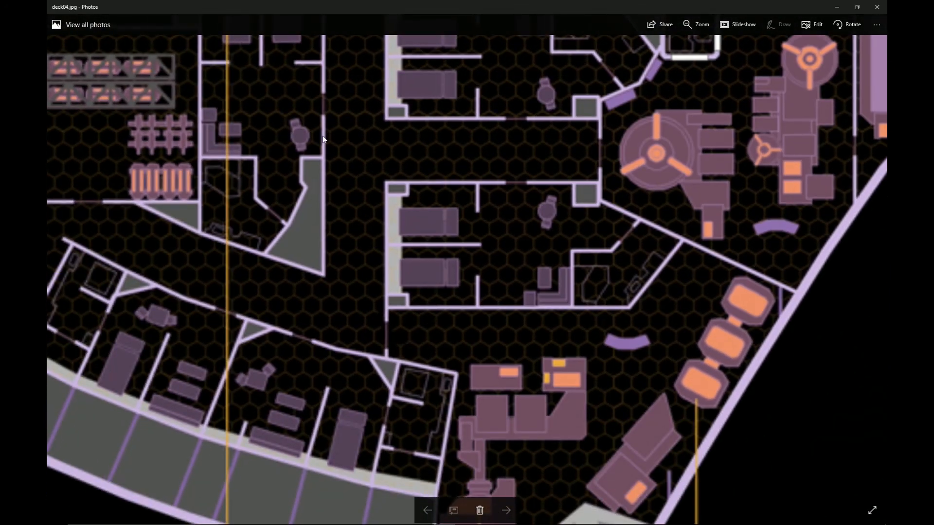
pyautogui.moveTo(311, 127); pyautogui.dragTo(602, 157)
pyautogui.moveTo(398, 108); pyautogui.dragTo(623, 276)
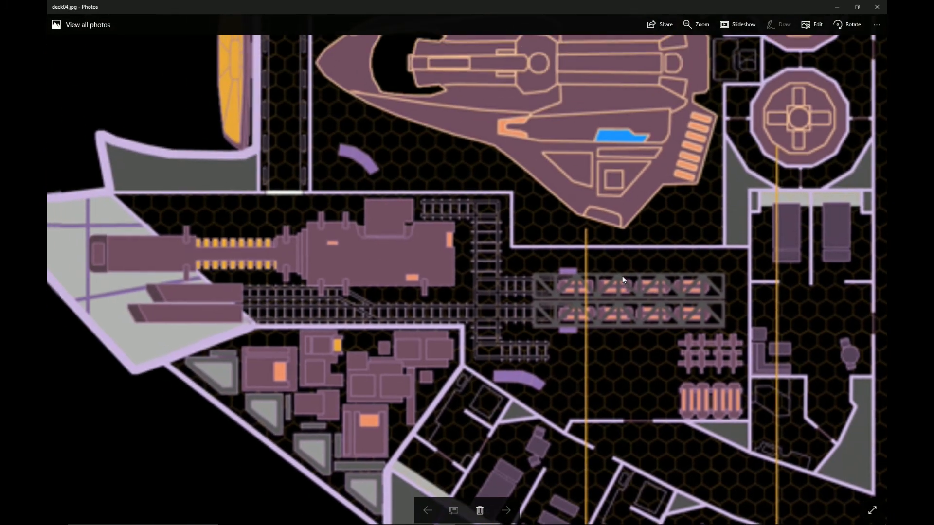
pyautogui.moveTo(536, 149); pyautogui.dragTo(456, 286)
pyautogui.moveTo(538, 147); pyautogui.dragTo(538, 288)
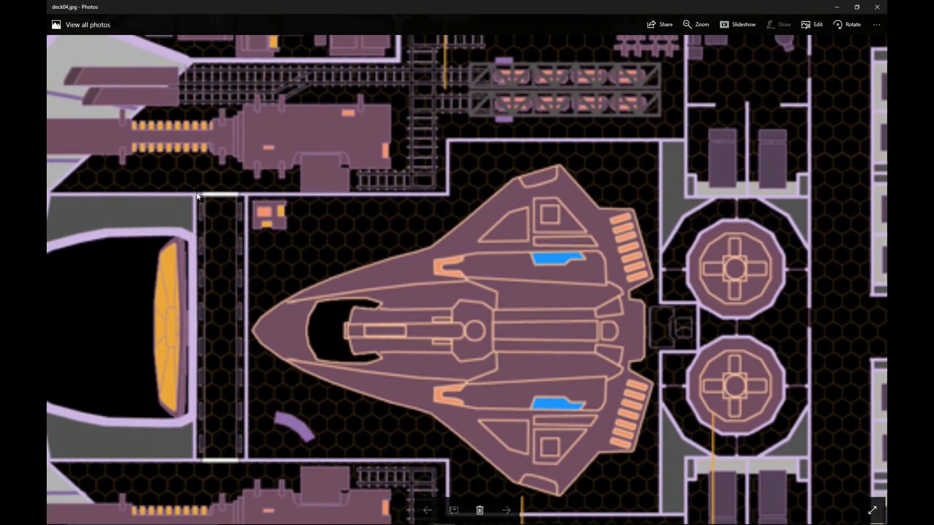
pyautogui.moveTo(552, 208); pyautogui.dragTo(495, 295)
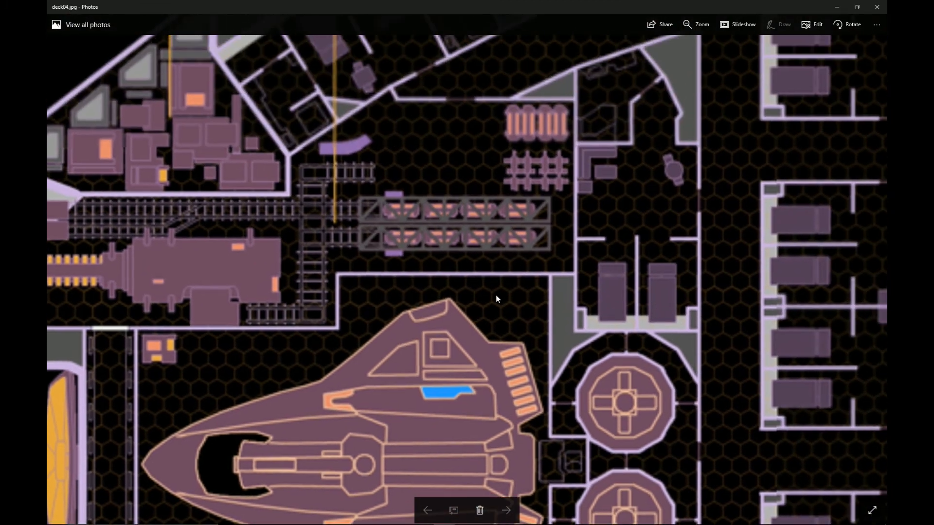
pyautogui.moveTo(590, 168); pyautogui.dragTo(493, 329)
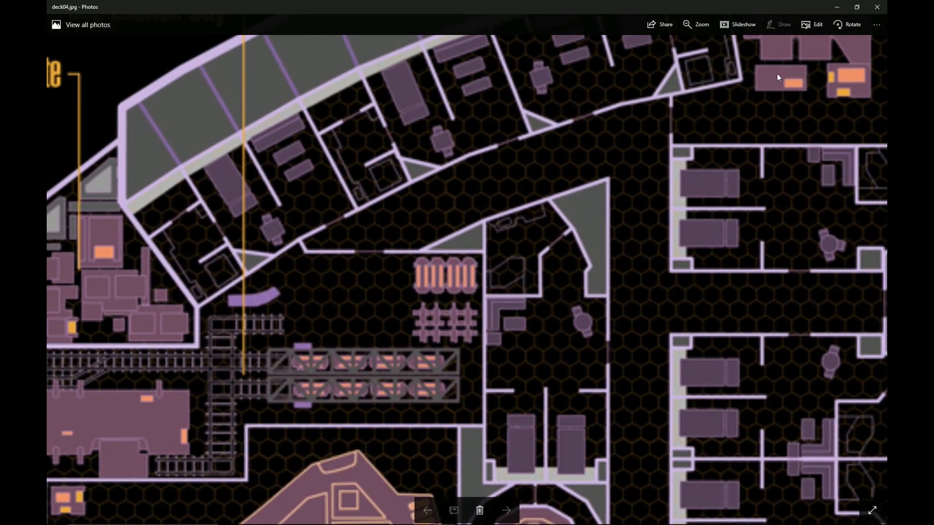
# - Switch back to Photoshop, expand the Hull group and hide it to expose the airlock's outer door on the reference
pyautogui.hotkey('alt', 'Tab')
pyautogui.hotkey('alt', 'Tab')
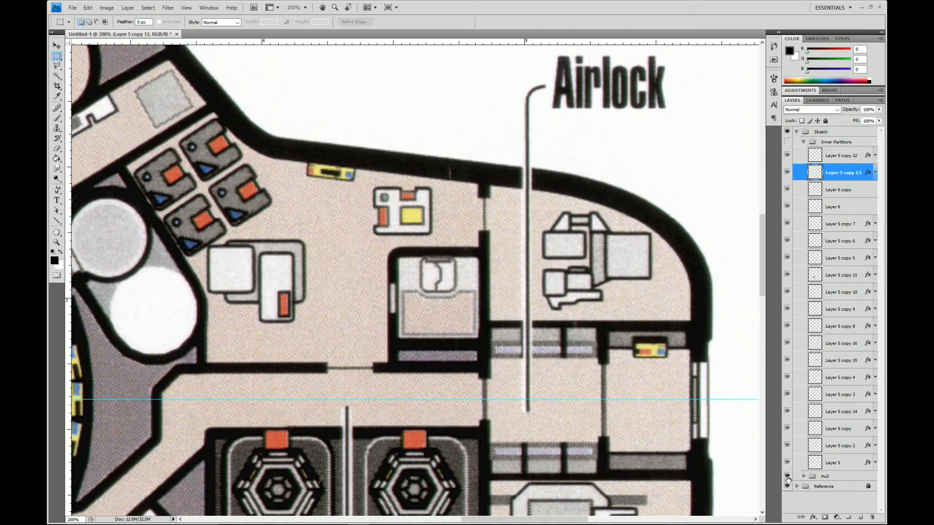
pyautogui.click(803, 477)
pyautogui.click(788, 492)
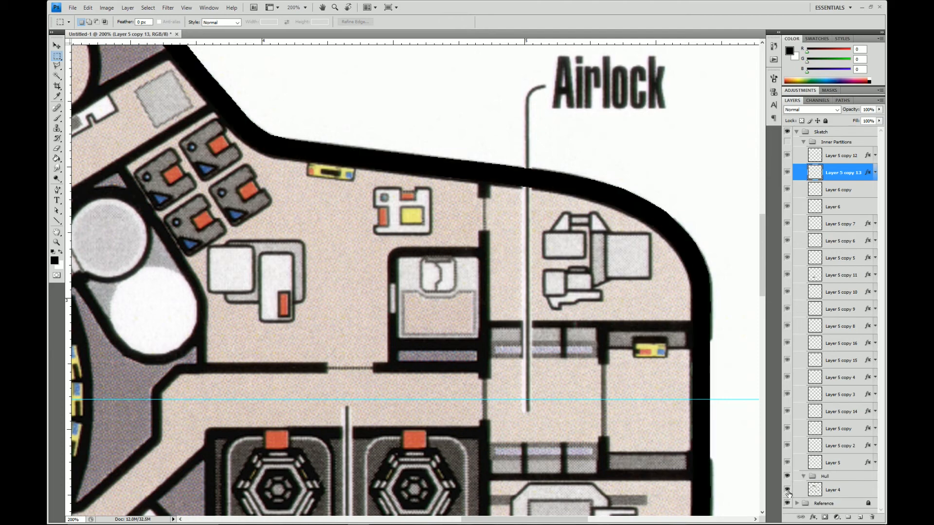
pyautogui.moveTo(728, 423)
pyautogui.mouseDown()
pyautogui.moveTo(502, 261)
pyautogui.moveTo(504, 279)
pyautogui.mouseUp()
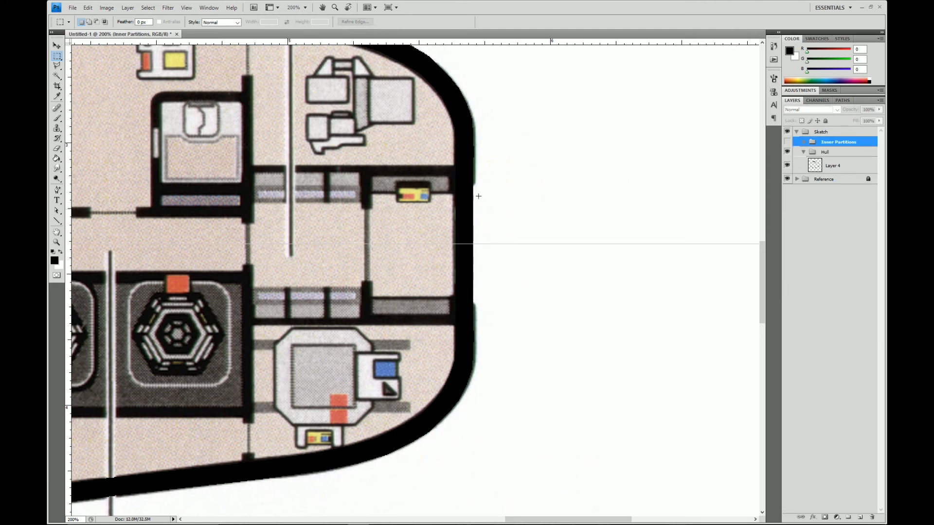
pyautogui.click(788, 153)
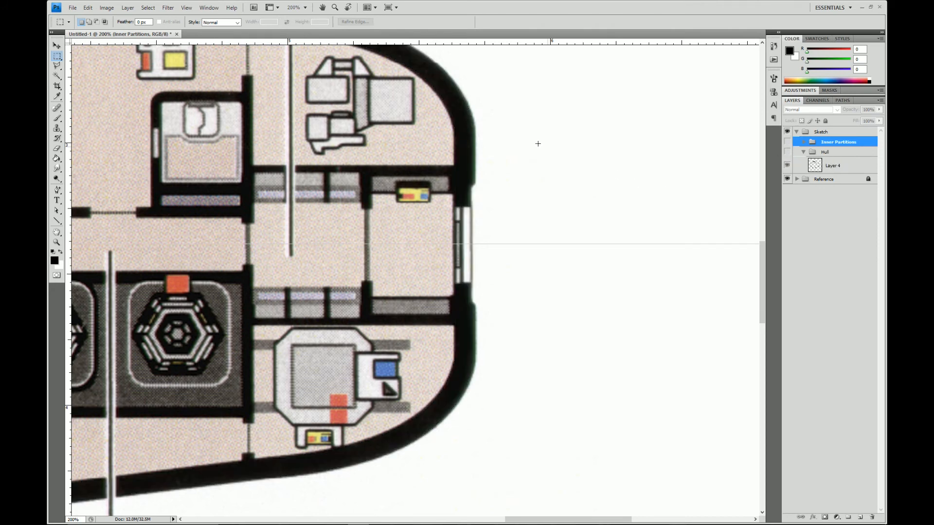
# - Cut the airlock's outer door opening from the hull on Layer 4 at 400%, taking its extent from the reference, and hide the Hull group
pyautogui.click(294, 8)
pyautogui.write('400')
pyautogui.press('Return')
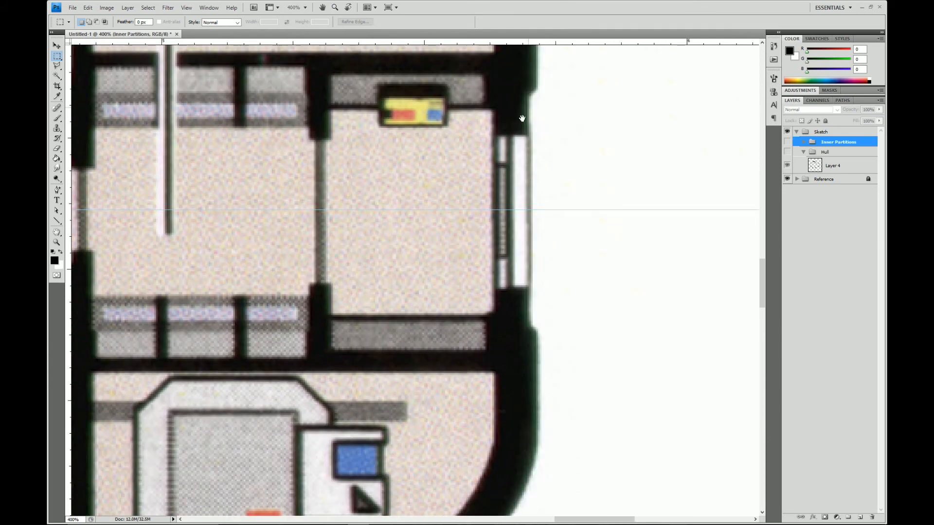
pyautogui.moveTo(529, 107); pyautogui.dragTo(415, 178)
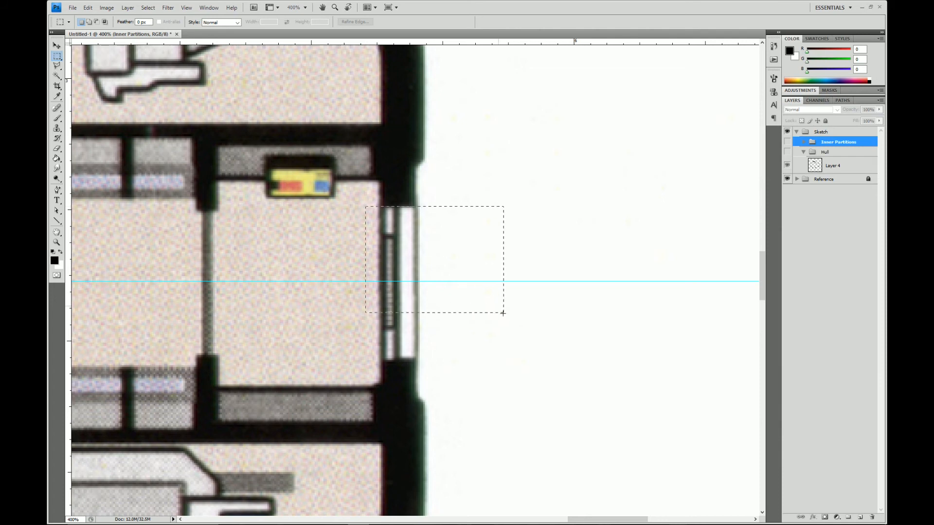
pyautogui.moveTo(503, 359); pyautogui.dragTo(503, 360)
pyautogui.click(788, 152)
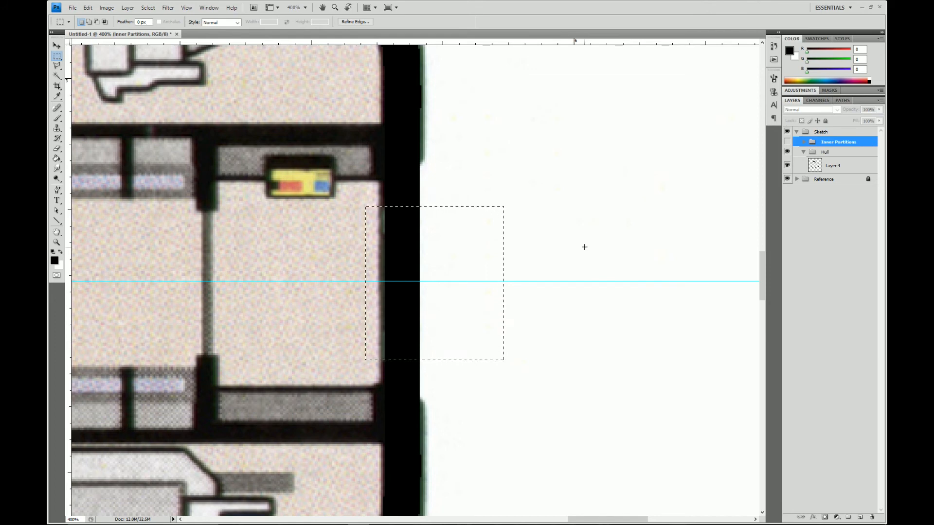
pyautogui.click(833, 167)
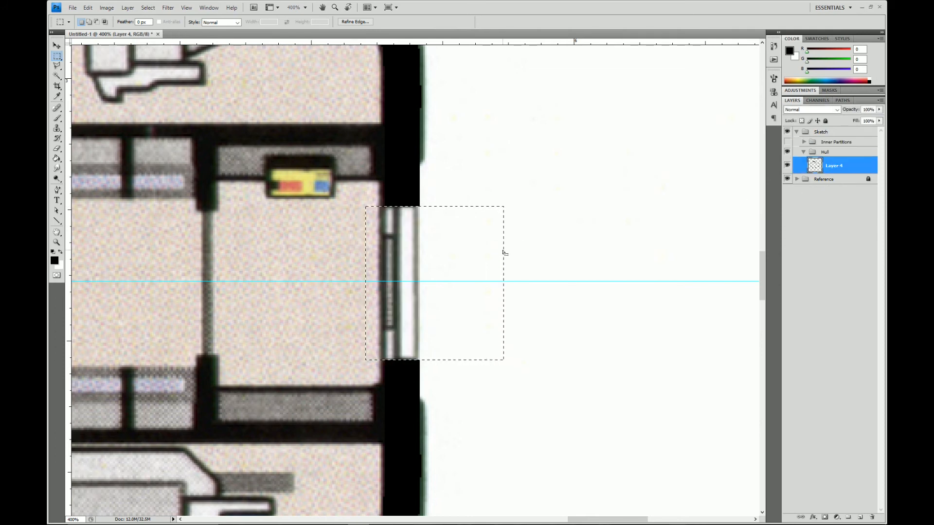
pyautogui.click(787, 152)
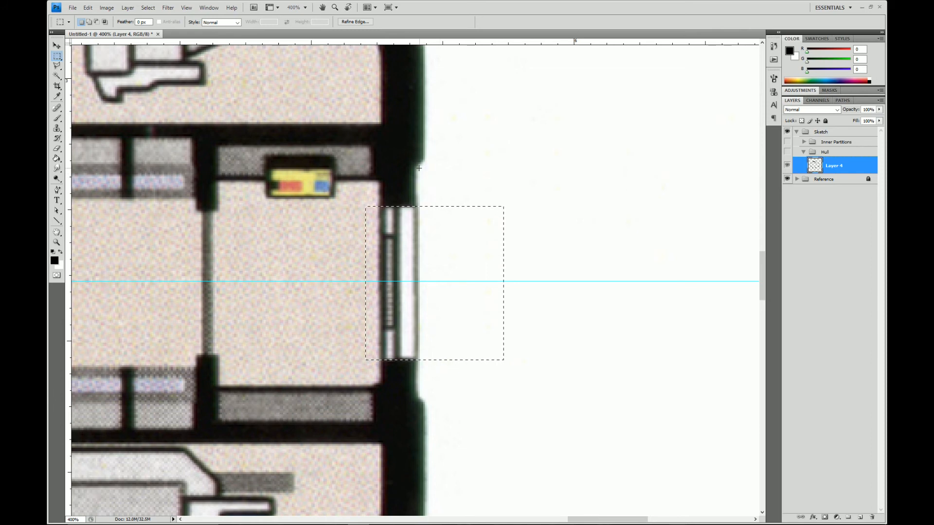
# - Cut the shallow notch in the hull's outer edge above the airlock door with a polygonal selection following the reference
pyautogui.click(57, 65)
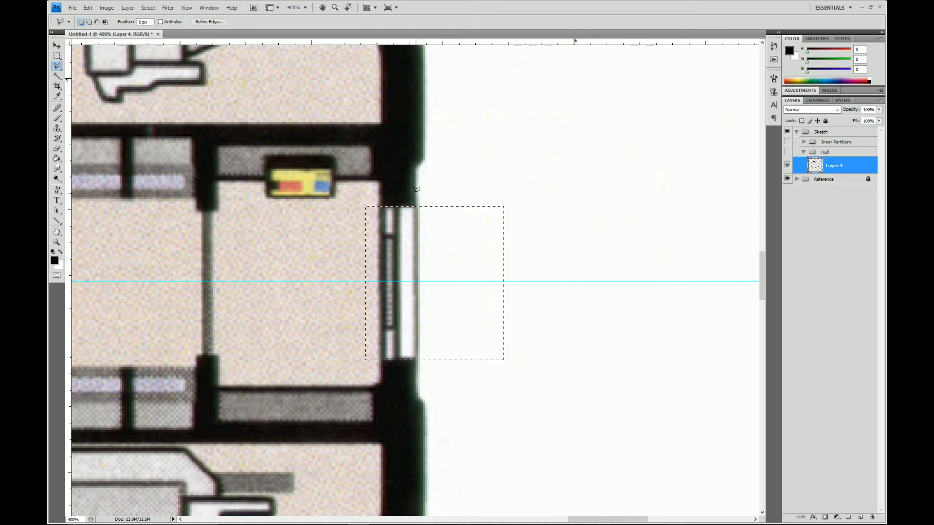
pyautogui.click(416, 205)
pyautogui.click(417, 167)
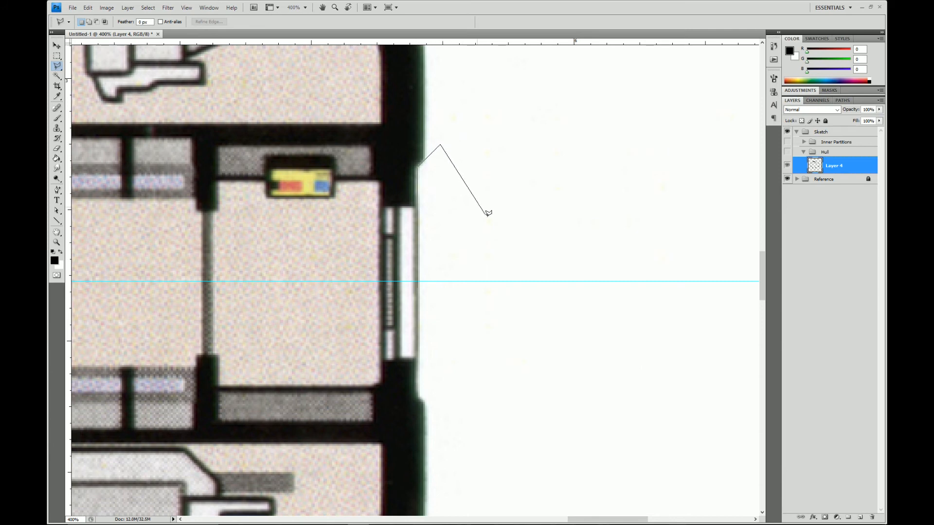
pyautogui.click(492, 231)
pyautogui.click(502, 305)
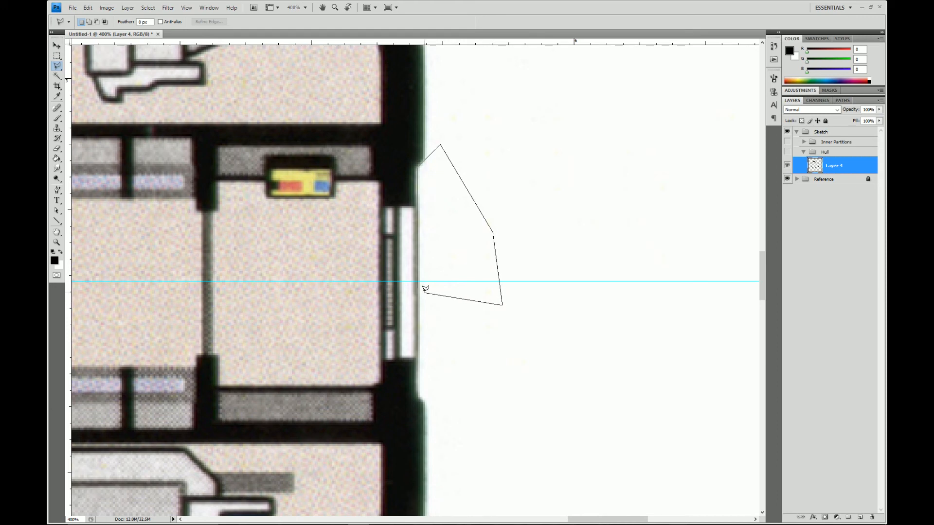
pyautogui.click(421, 287)
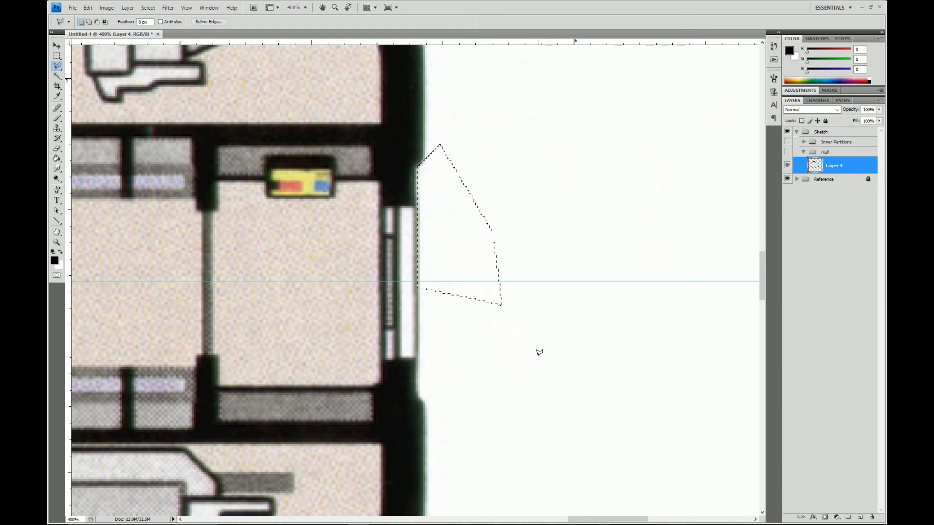
pyautogui.click(787, 152)
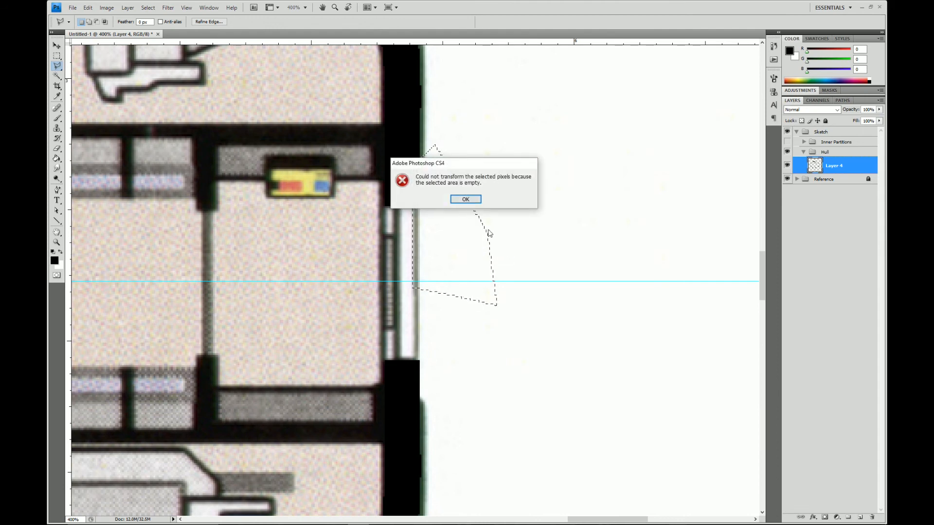
pyautogui.click(471, 200)
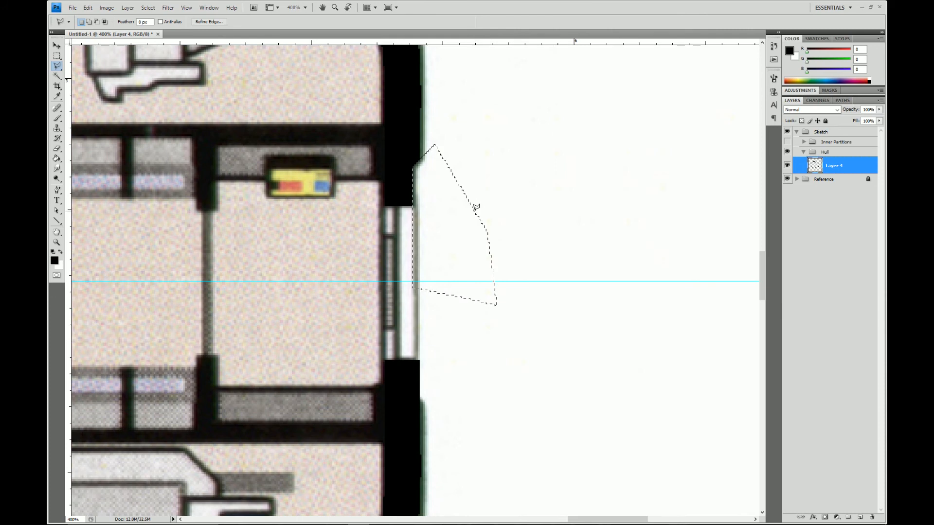
# - Cut the matching notch in the hull's outer edge below the airlock door with a polygonal selection following the reference
pyautogui.click(412, 290)
pyautogui.click(411, 395)
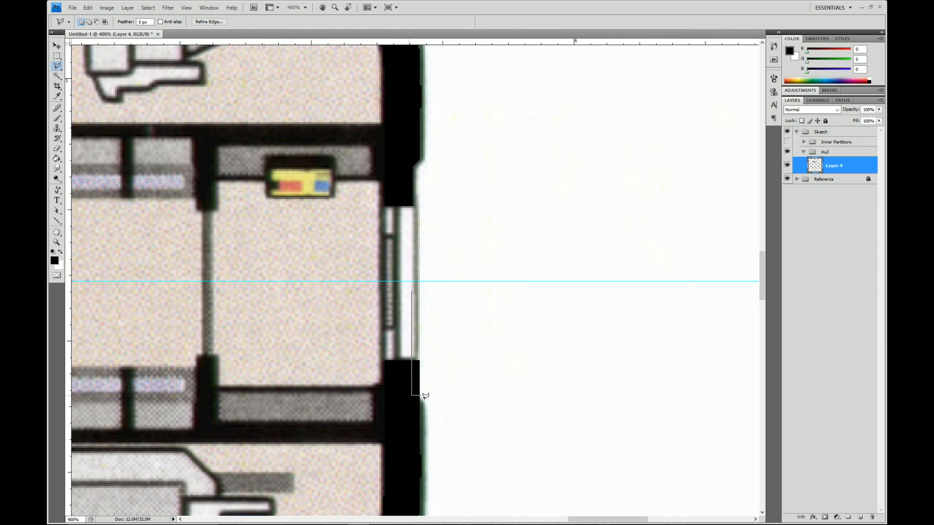
pyautogui.keyDown('shift'); pyautogui.click(456, 418); pyautogui.keyUp('shift')
pyautogui.keyDown('shift'); pyautogui.click(479, 288); pyautogui.keyUp('shift')
pyautogui.click(411, 285)
pyautogui.press('v')
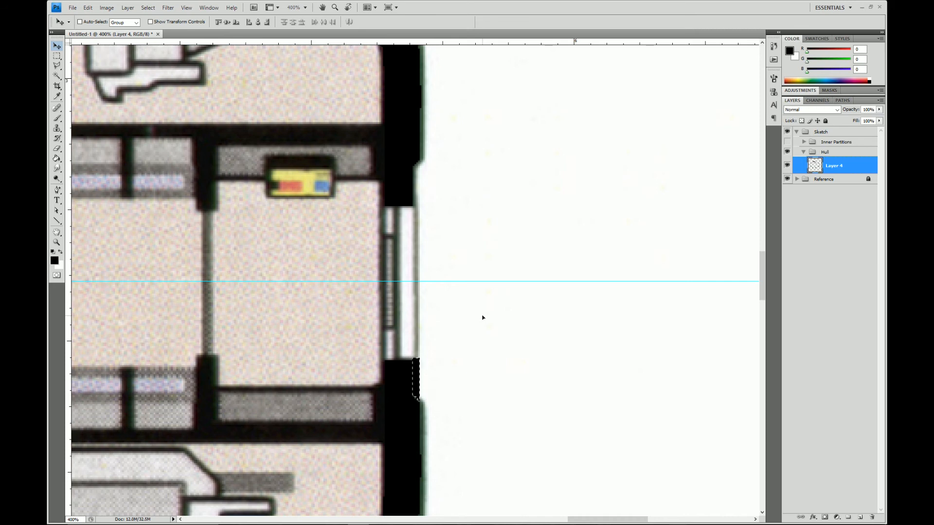
pyautogui.hotkey('ctrl', 'z')
pyautogui.click(57, 67)
pyautogui.press('v')
pyautogui.press('Up')
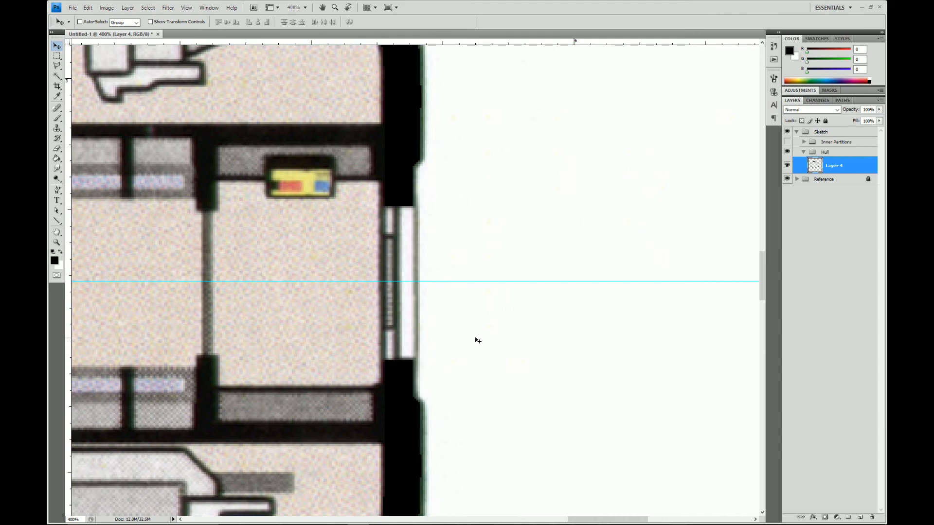
# - Hide the Reference group and trim the uneven pixels from the hull's outer edge on both sides of the airlock at 200%
pyautogui.click(306, 7)
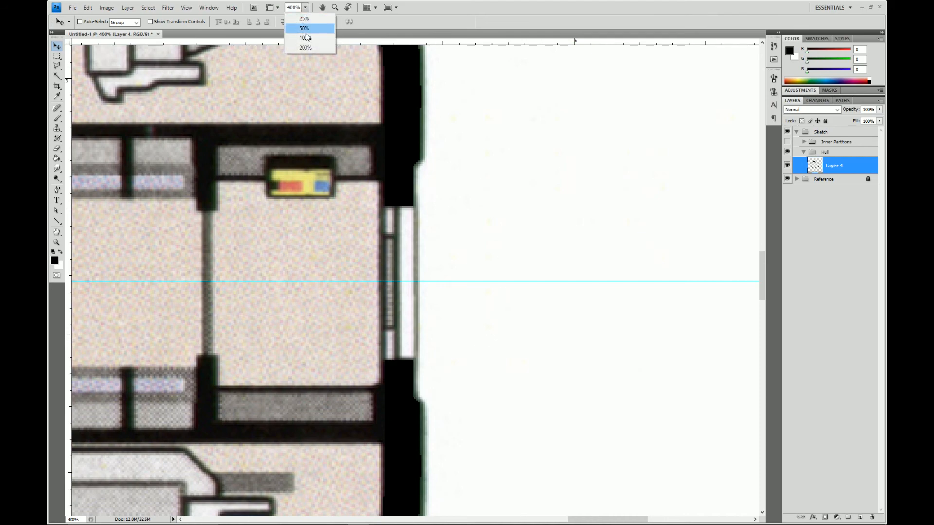
pyautogui.click(306, 48)
pyautogui.click(787, 179)
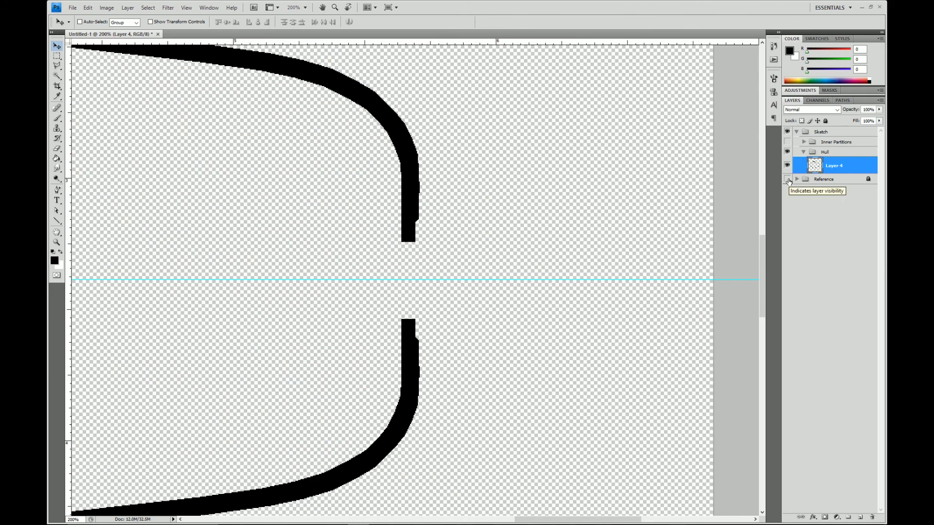
pyautogui.press('a')
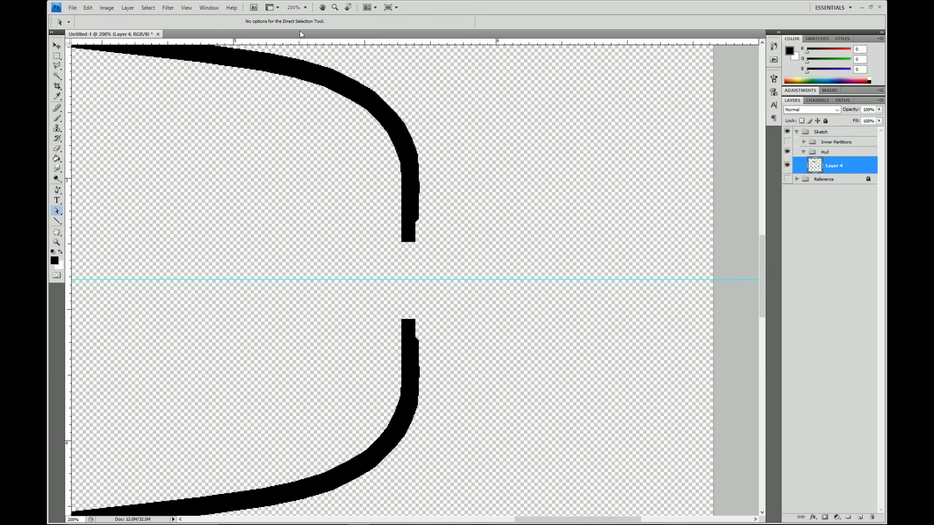
pyautogui.click(56, 45)
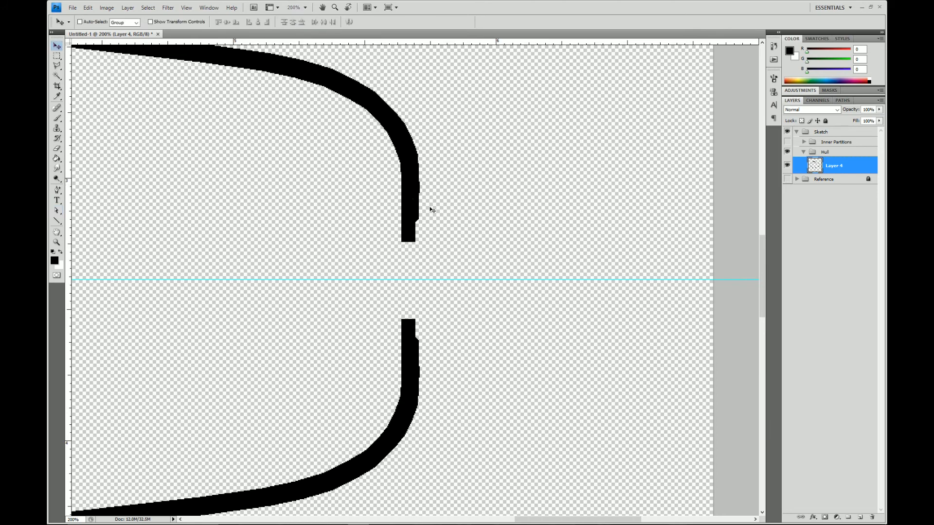
pyautogui.scroll(3, 432, 210)
pyautogui.scroll(-12, 443, 214)
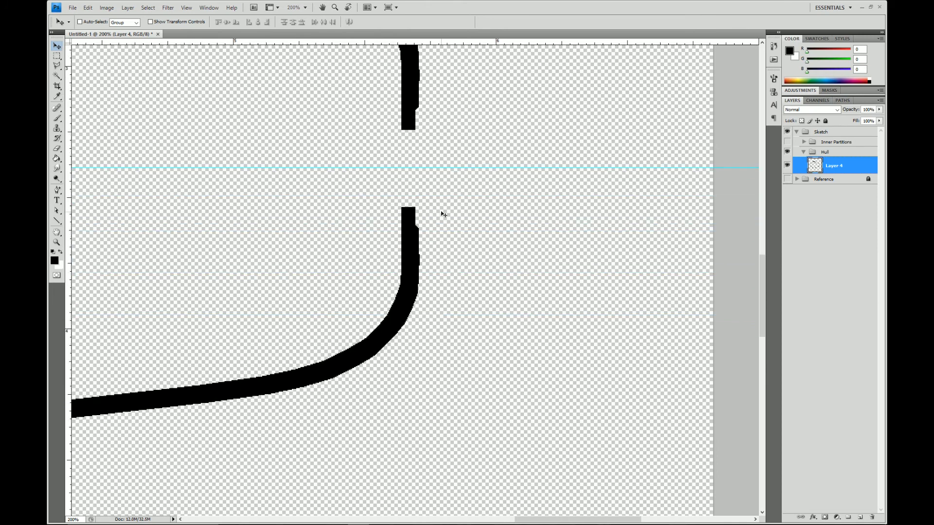
pyautogui.scroll(3, 443, 214)
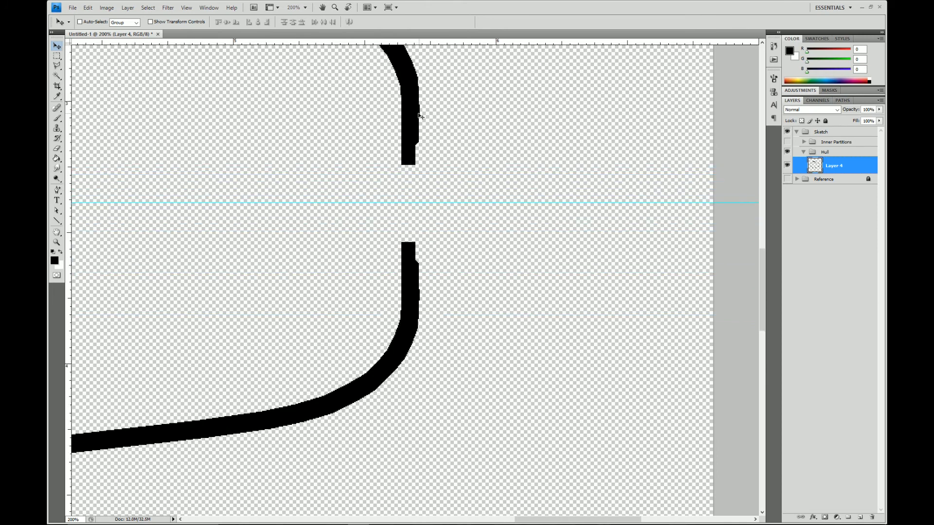
pyautogui.click(57, 56)
pyautogui.moveTo(488, 69); pyautogui.dragTo(419, 391)
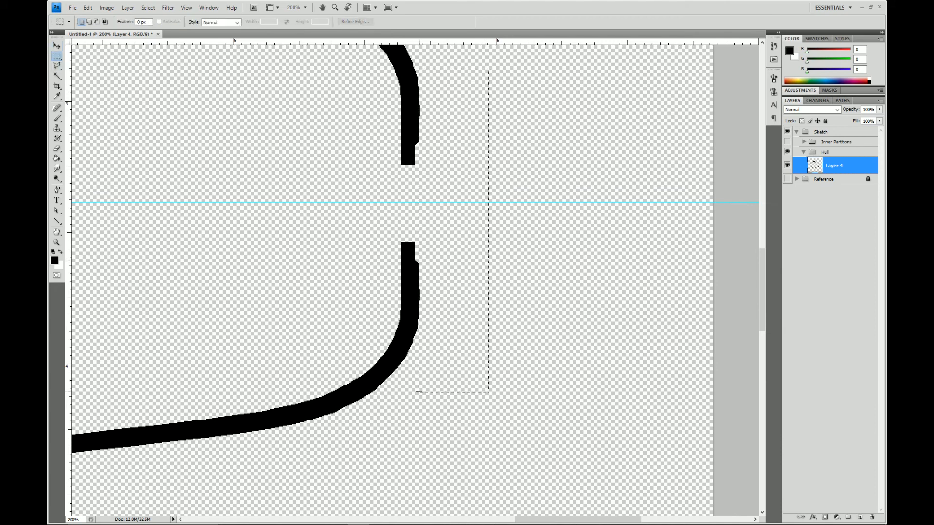
pyautogui.press('Delete')
pyautogui.hotkey('ctrl', 'd')
# - Show the Inner Partitions group and trim the upper airlock wall on Layer 5 copy 6 where it protrudes beyond the hull
pyautogui.click(305, 7)
pyautogui.click(306, 41)
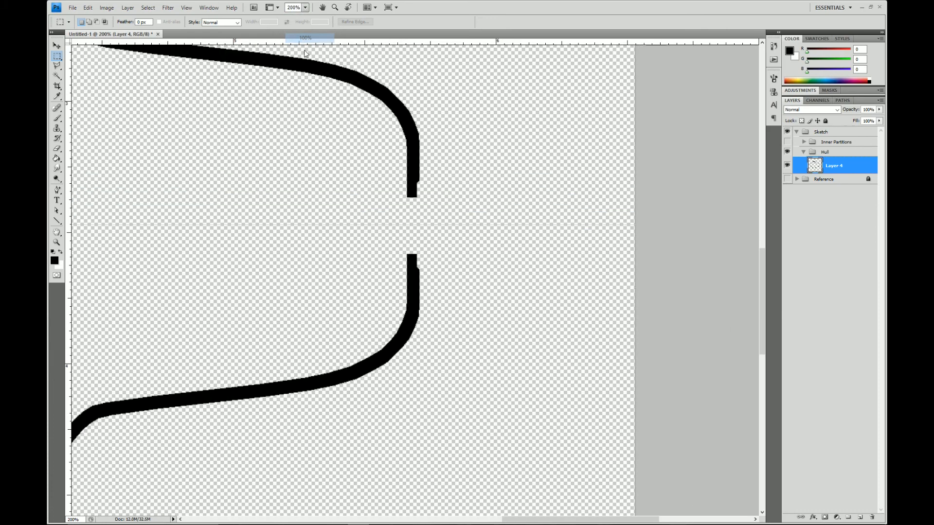
pyautogui.moveTo(230, 166); pyautogui.dragTo(497, 188)
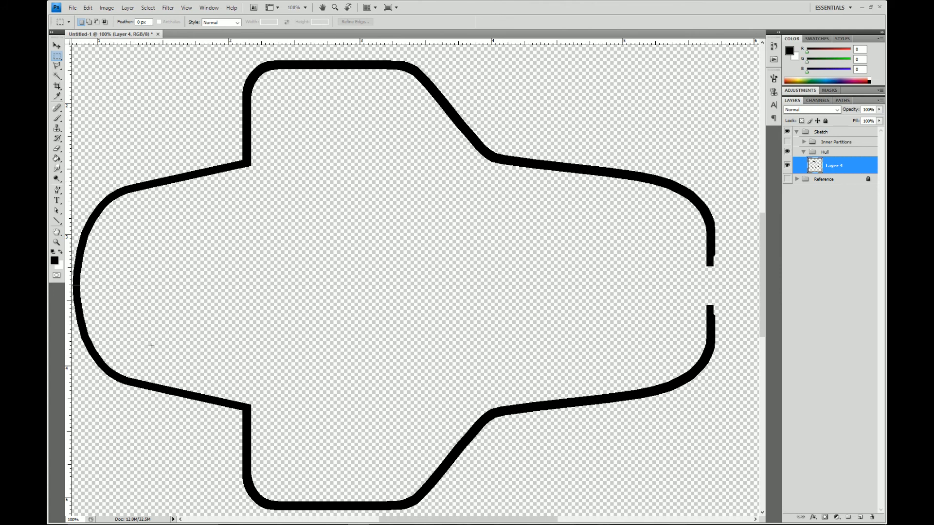
pyautogui.click(787, 142)
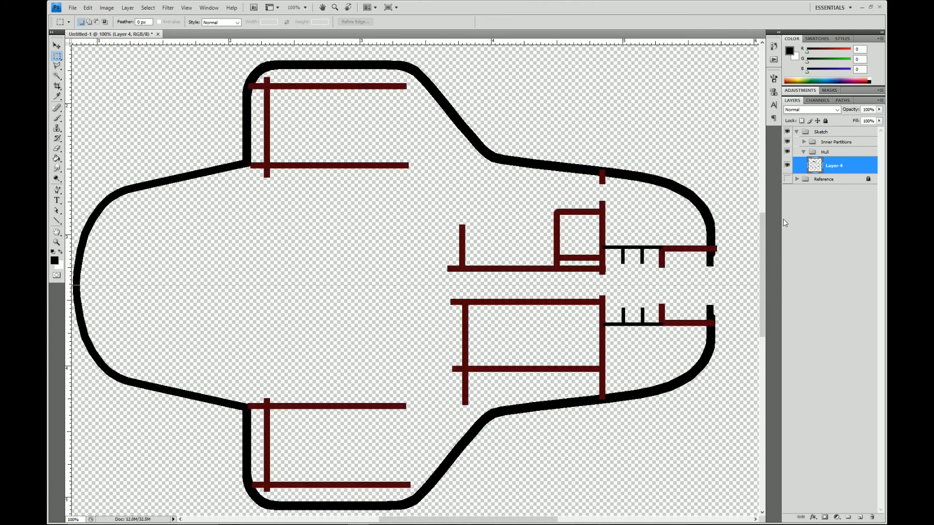
pyautogui.press('v')
pyautogui.rightClick(704, 249)
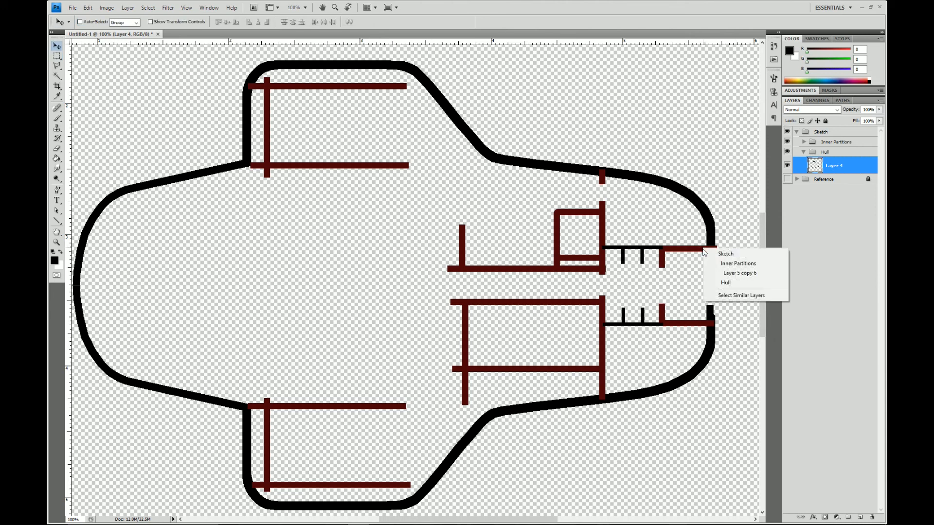
pyautogui.click(725, 263)
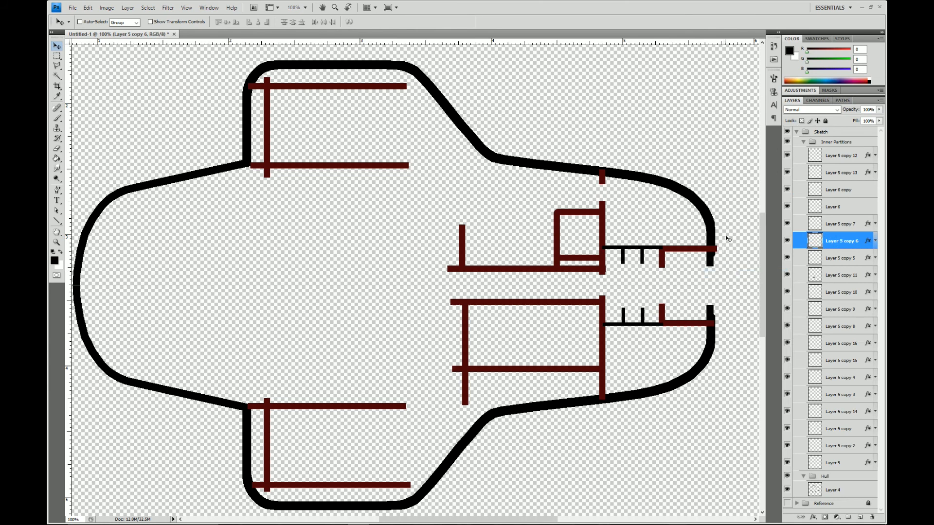
pyautogui.press('m')
pyautogui.moveTo(726, 217); pyautogui.dragTo(721, 257)
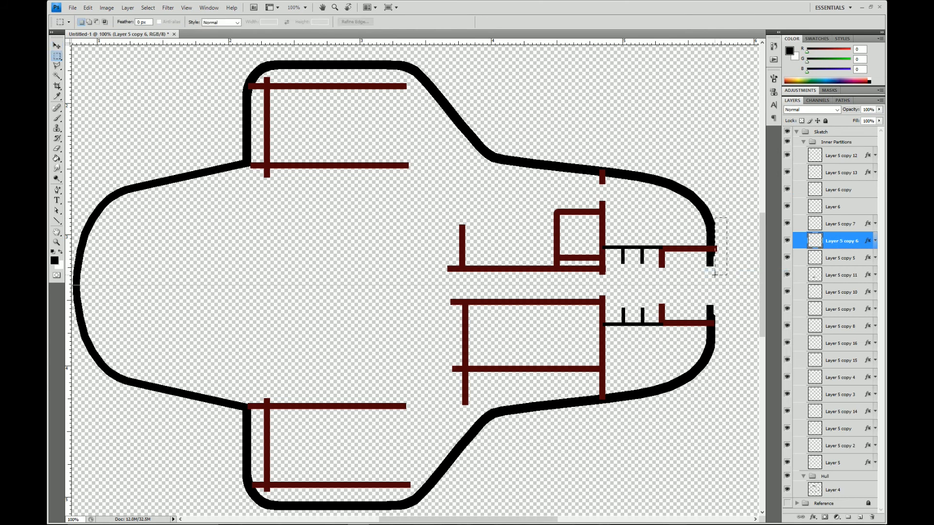
pyautogui.moveTo(715, 277); pyautogui.dragTo(715, 277)
# - Save the document as Deckplan.psd and merge the Sketch group into a single layer
pyautogui.moveTo(521, 93); pyautogui.dragTo(743, 468)
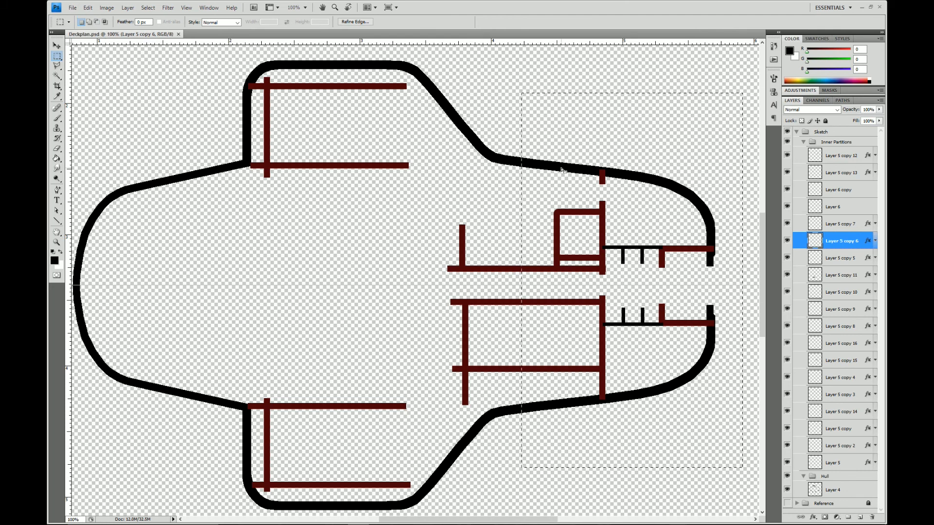
pyautogui.click(724, 306)
pyautogui.click(825, 133)
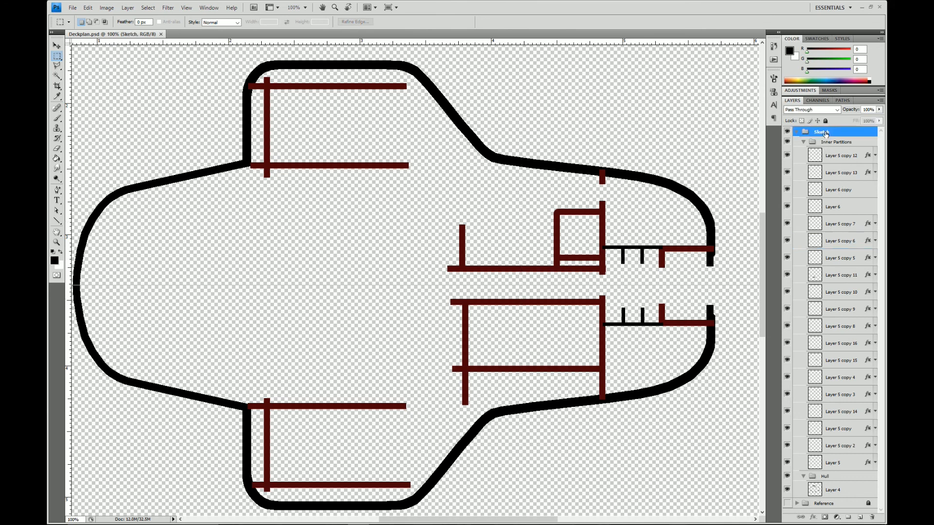
pyautogui.click(796, 132)
pyautogui.rightClick(832, 137)
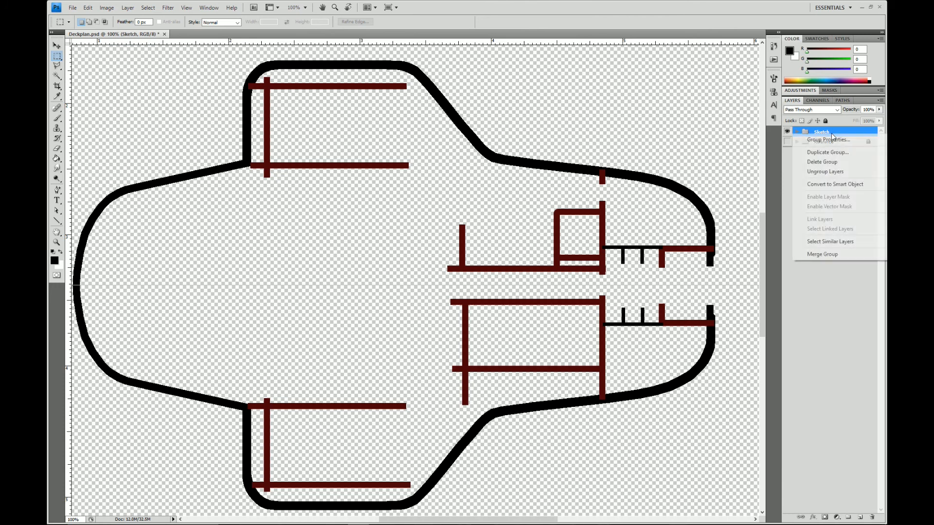
pyautogui.click(820, 254)
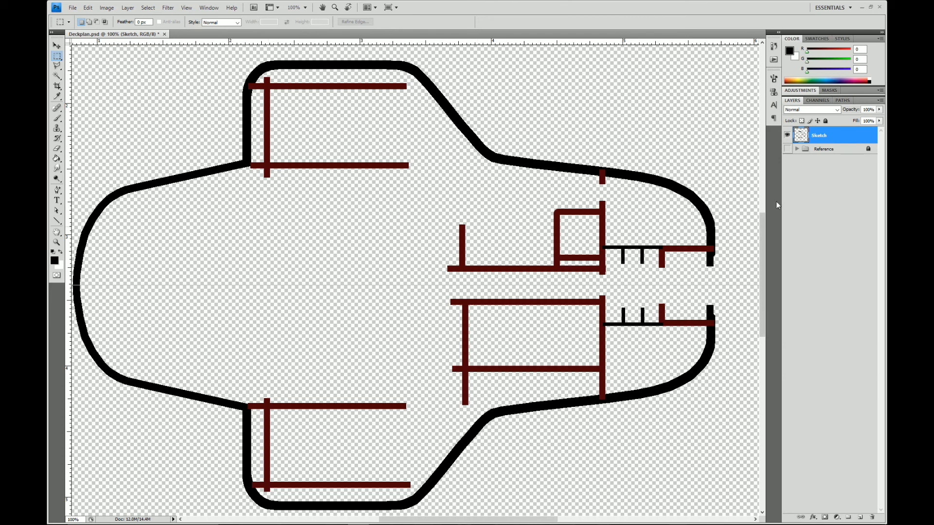
# - Apply a pale lilac Color Overlay (dec6f6) to the merged Sketch layer and select the Reference group
pyautogui.doubleClick(832, 139)
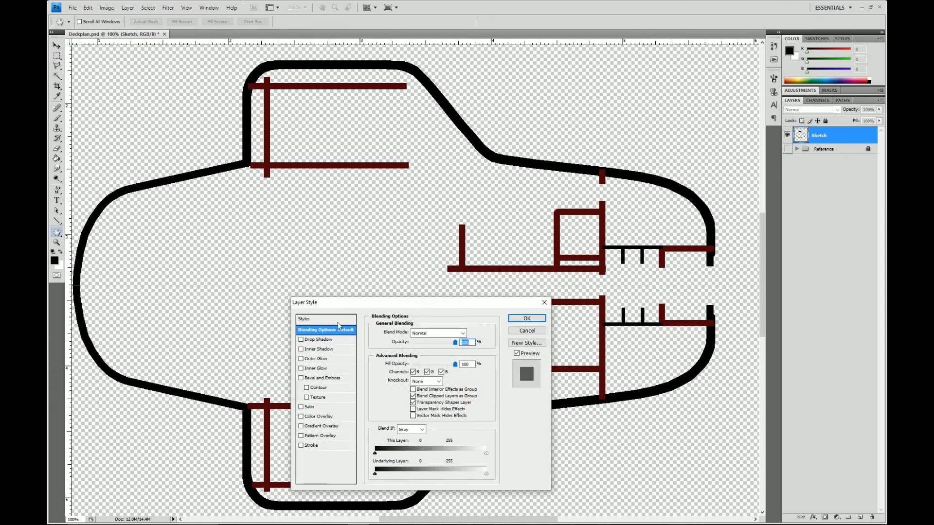
pyautogui.click(301, 418)
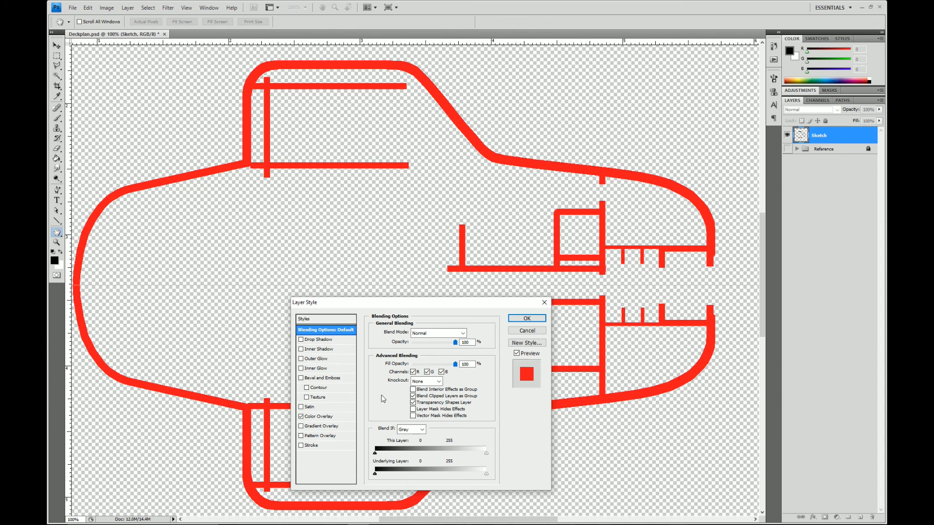
pyautogui.click(324, 418)
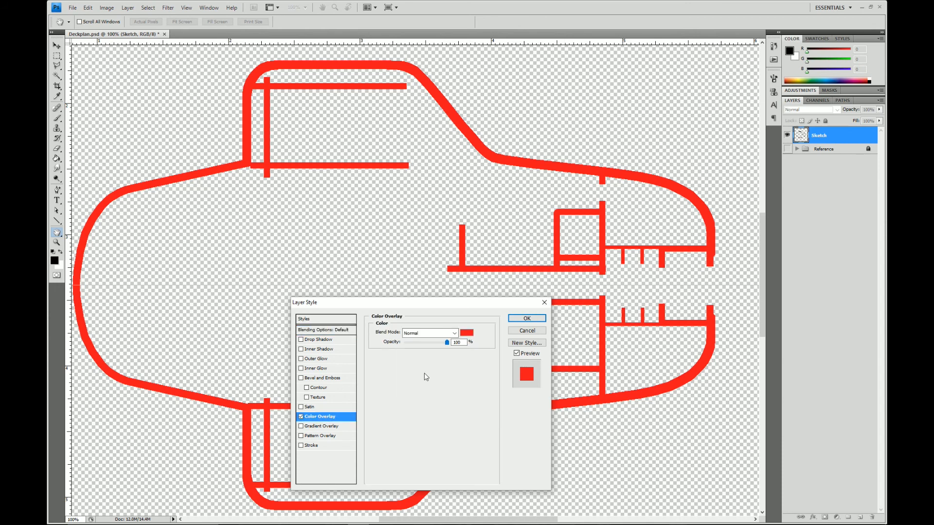
pyautogui.click(464, 333)
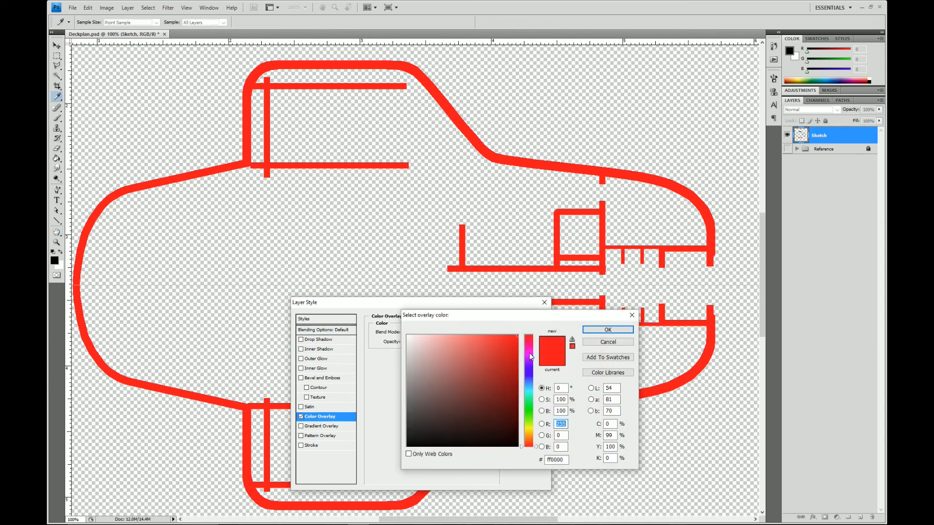
pyautogui.click(436, 351)
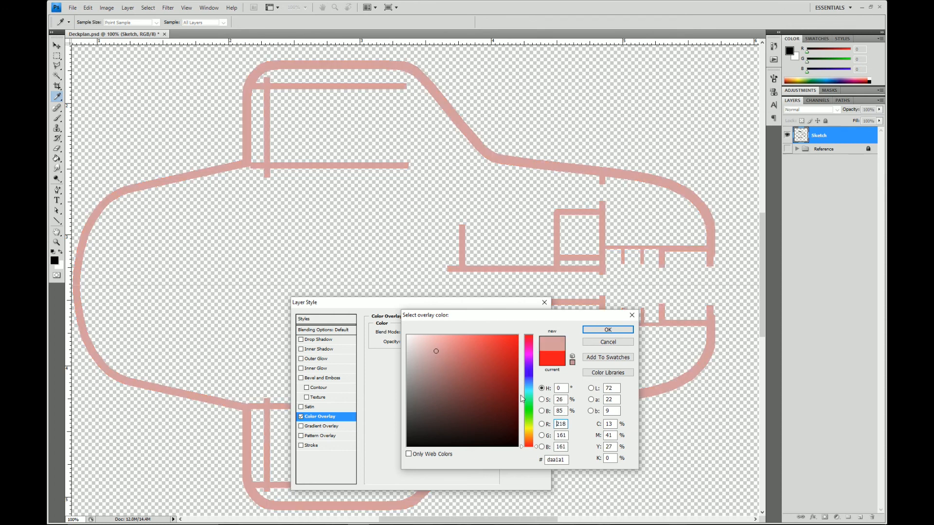
pyautogui.click(529, 365)
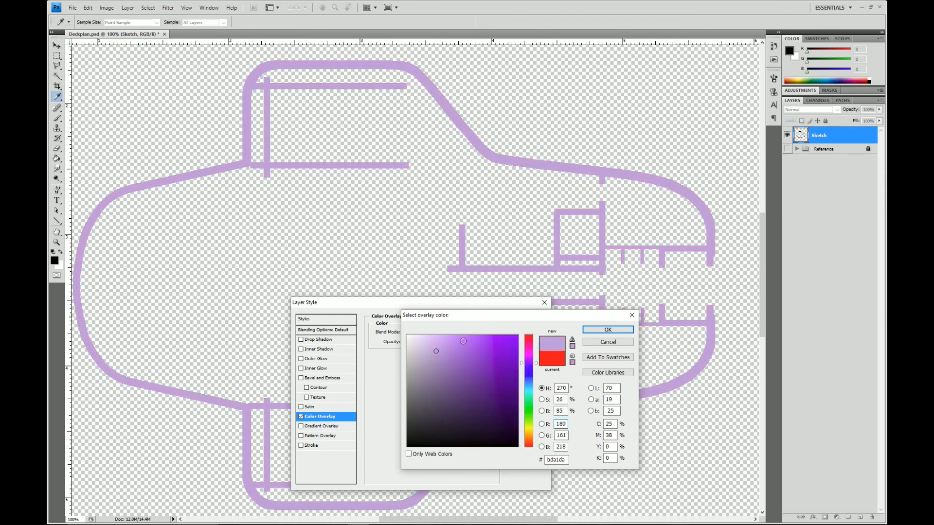
pyautogui.click(432, 340)
pyautogui.click(429, 339)
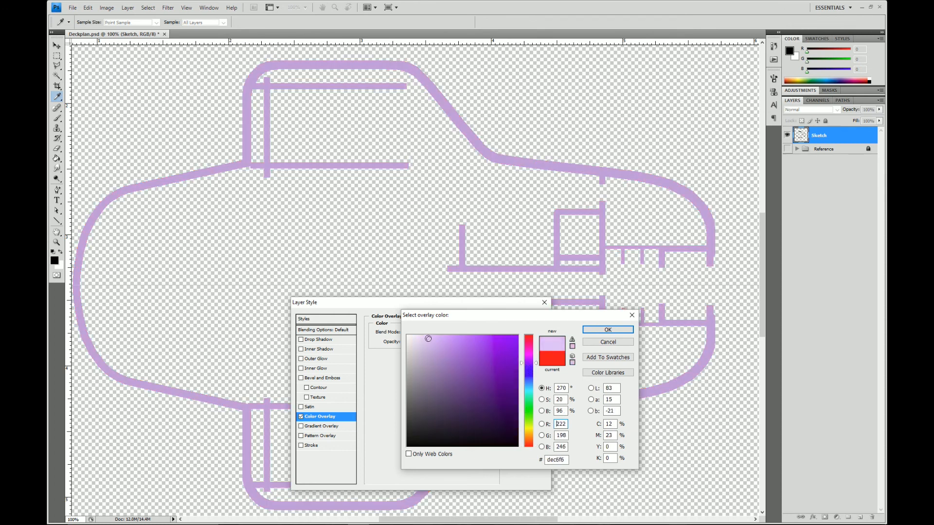
pyautogui.click(607, 330)
pyautogui.click(527, 319)
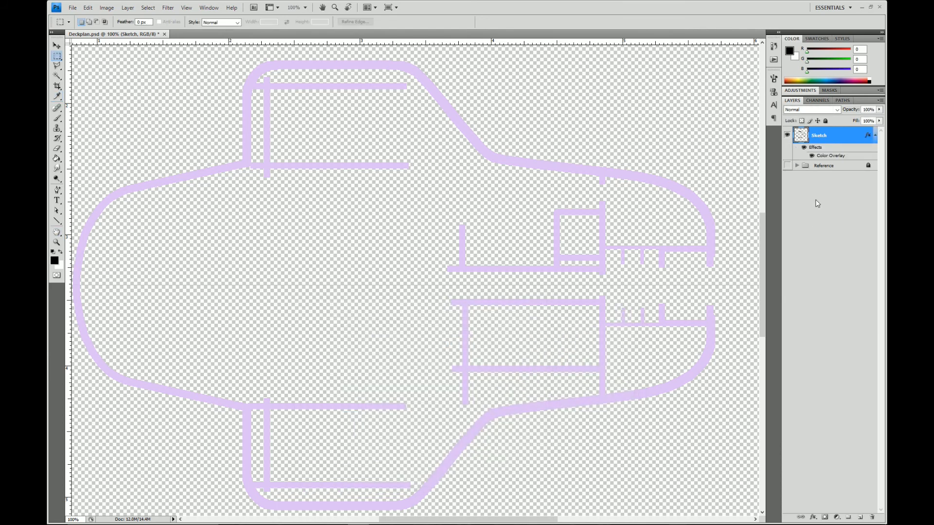
pyautogui.click(835, 166)
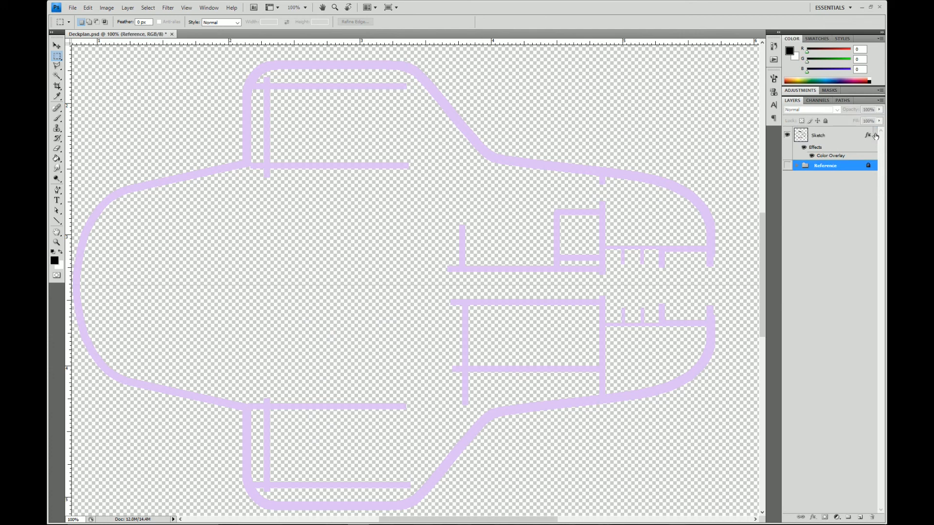
# - Add a new layer between Sketch and the Reference group and fill it with black as the background
pyautogui.click(860, 517)
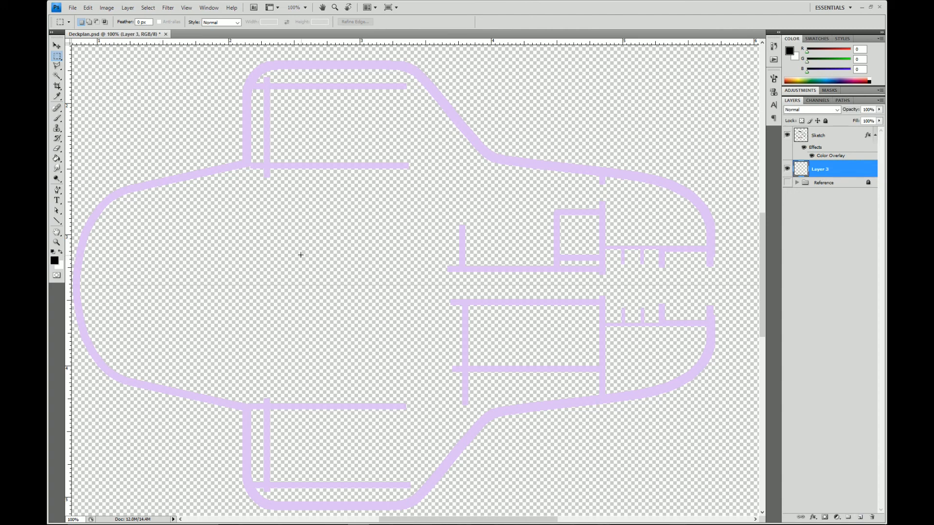
pyautogui.press('g')
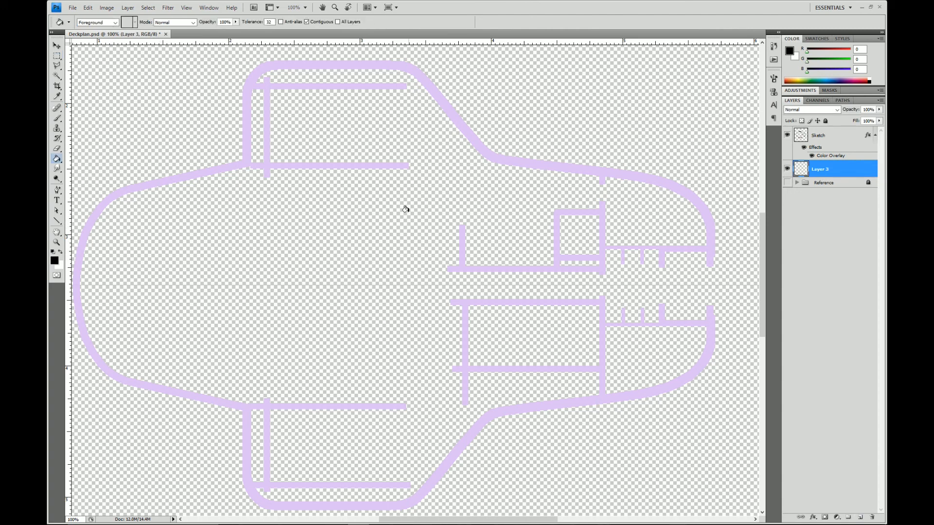
pyautogui.click(431, 367)
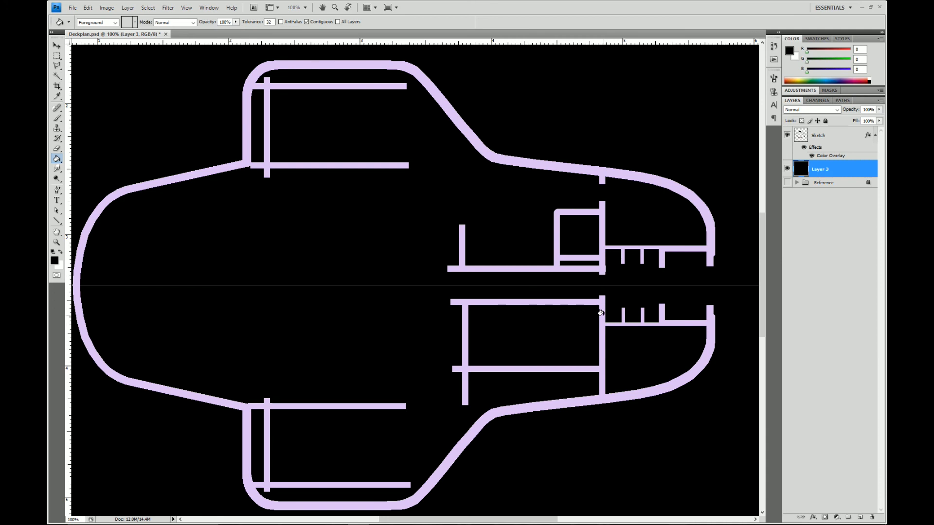
# - Trim the sliver on the Sketch layer where the upper corridor wall protrudes past the vertical partition, then clear the selection
pyautogui.click(305, 7)
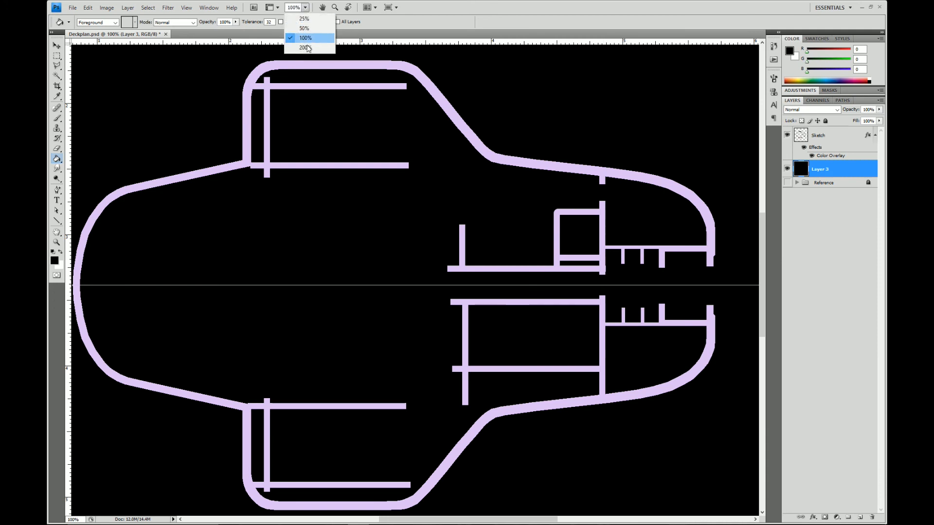
pyautogui.click(294, 49)
pyautogui.moveTo(666, 262); pyautogui.dragTo(215, 248)
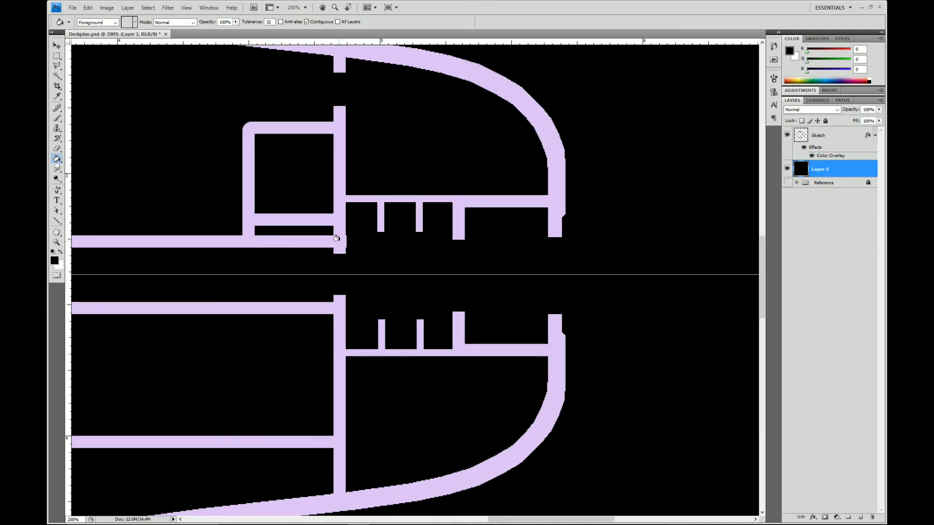
pyautogui.click(57, 56)
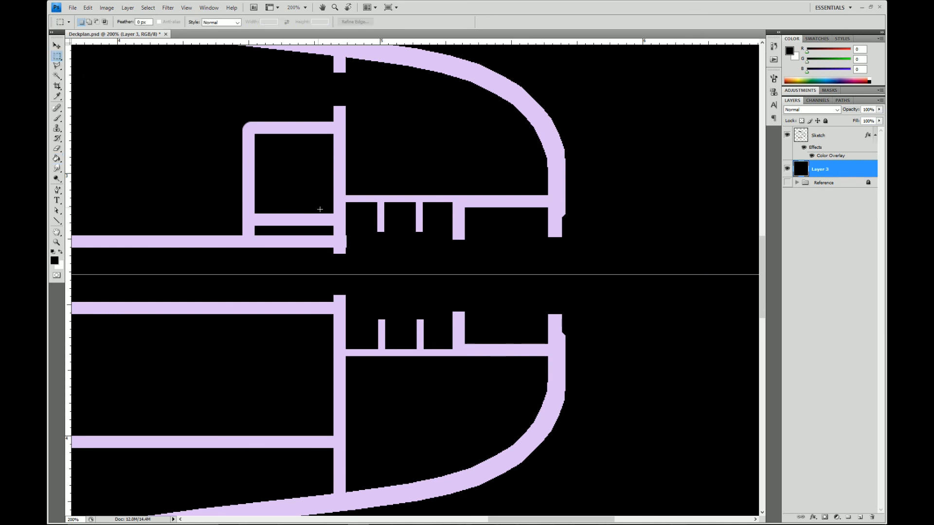
pyautogui.moveTo(357, 225); pyautogui.dragTo(346, 265)
pyautogui.click(827, 138)
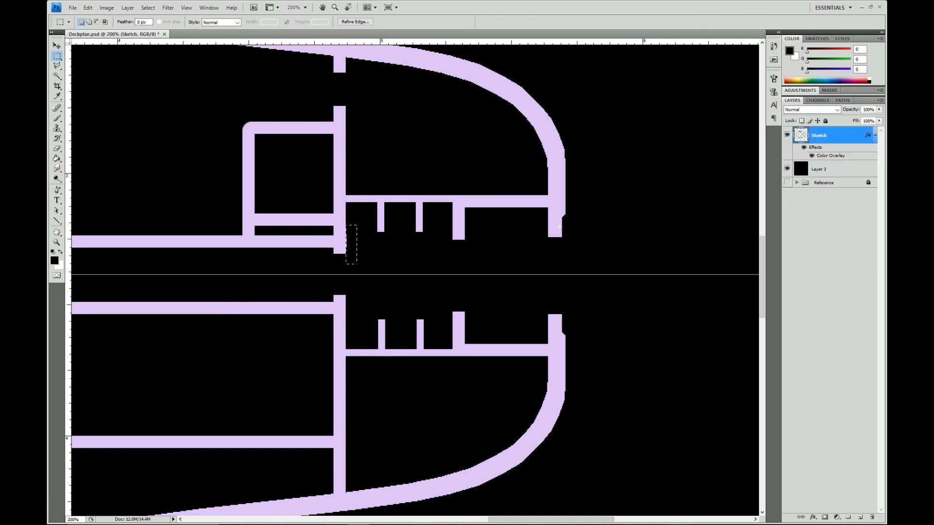
pyautogui.click(532, 286)
# - Soften the Sketch layer's jagged edges with a Gaussian Blur of 0.5 pixels and check the whole deck plan at 50%
pyautogui.click(167, 8)
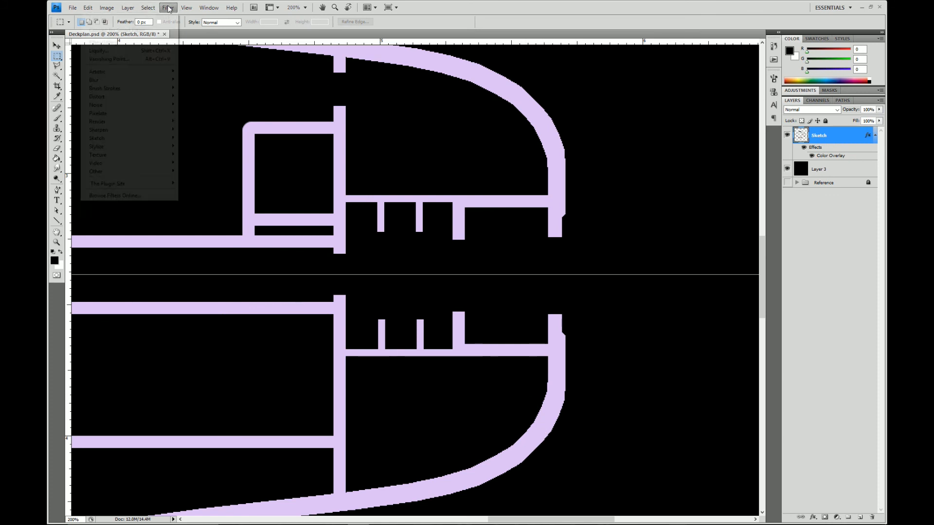
pyautogui.moveTo(129, 86)
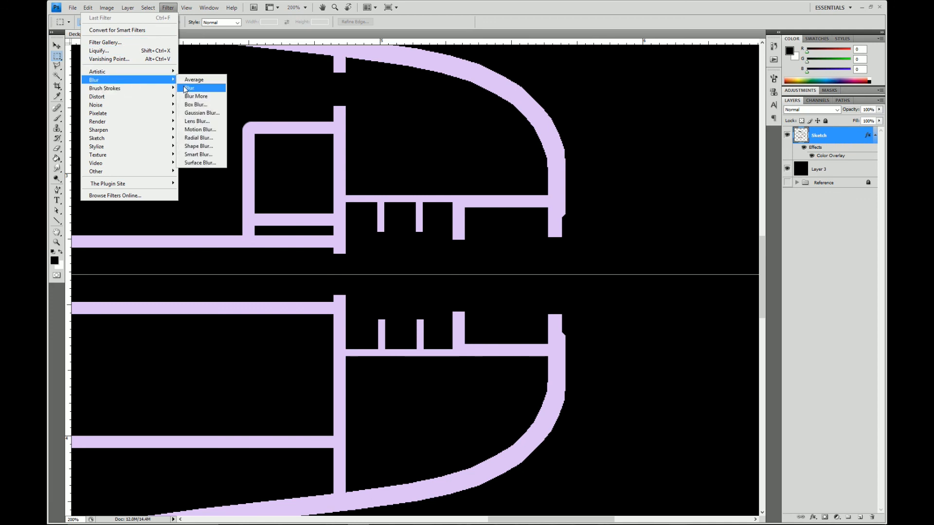
pyautogui.click(200, 113)
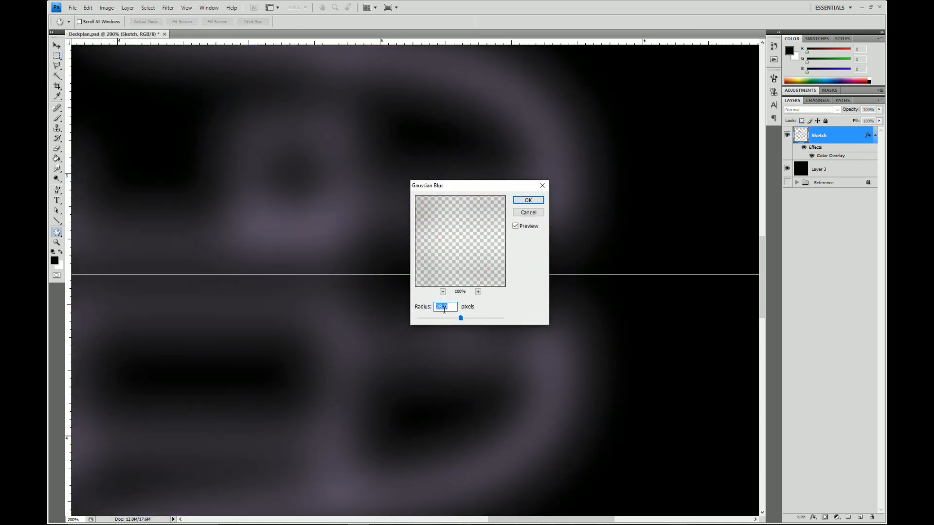
pyautogui.moveTo(461, 318); pyautogui.dragTo(419, 328)
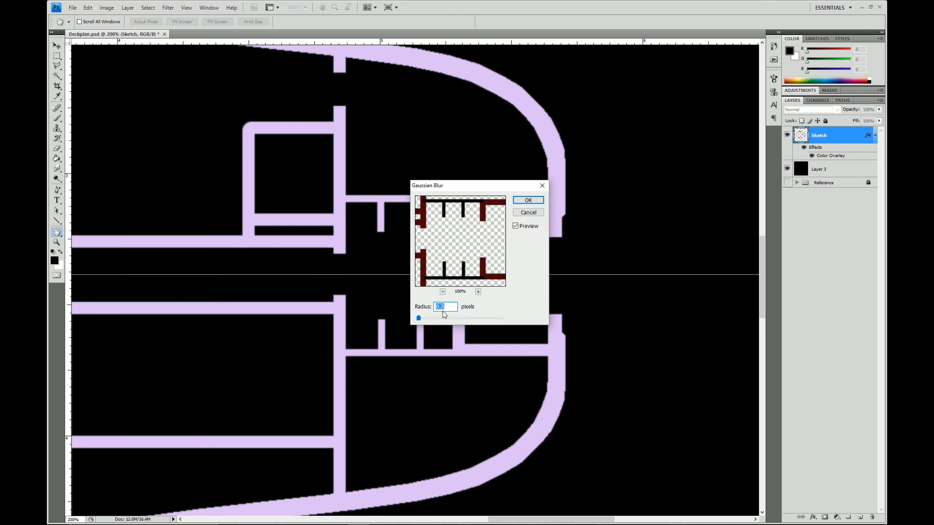
pyautogui.write('.5')
pyautogui.click(527, 200)
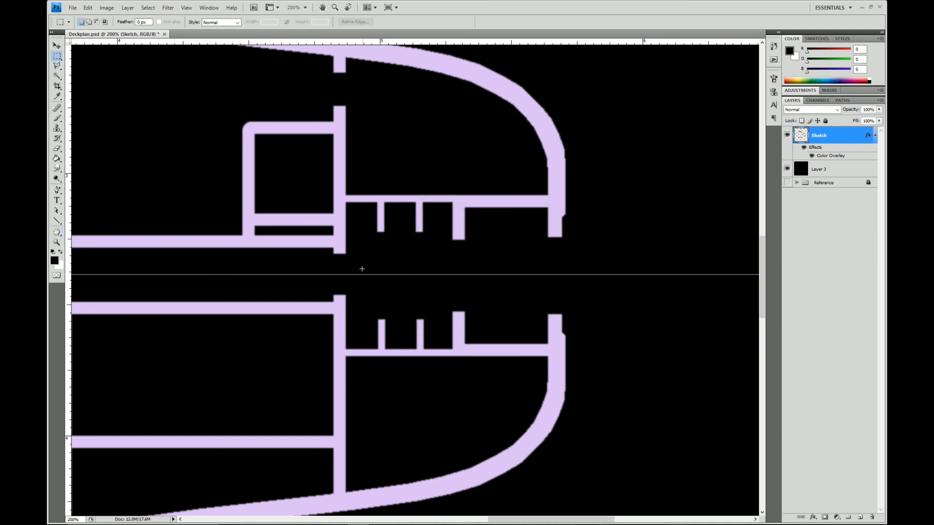
pyautogui.click(304, 8)
pyautogui.click(305, 38)
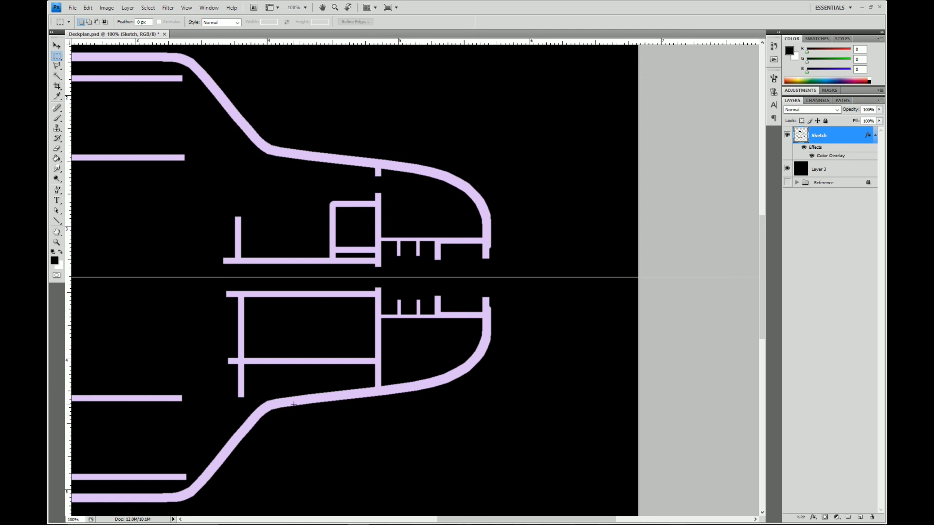
pyautogui.click(305, 7)
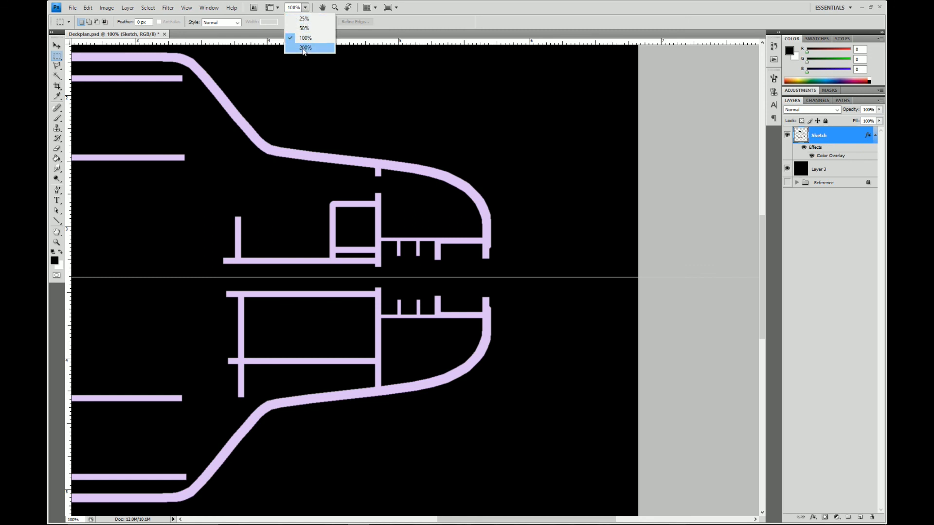
pyautogui.click(304, 28)
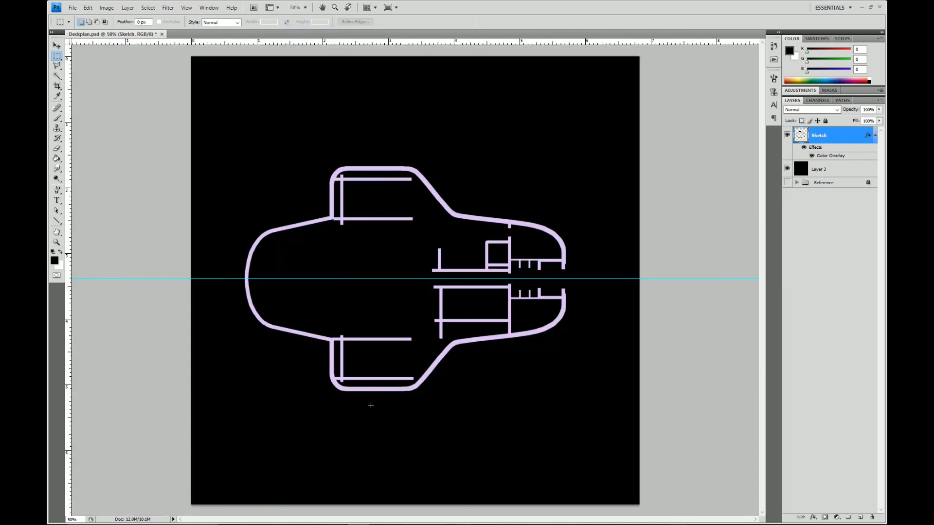